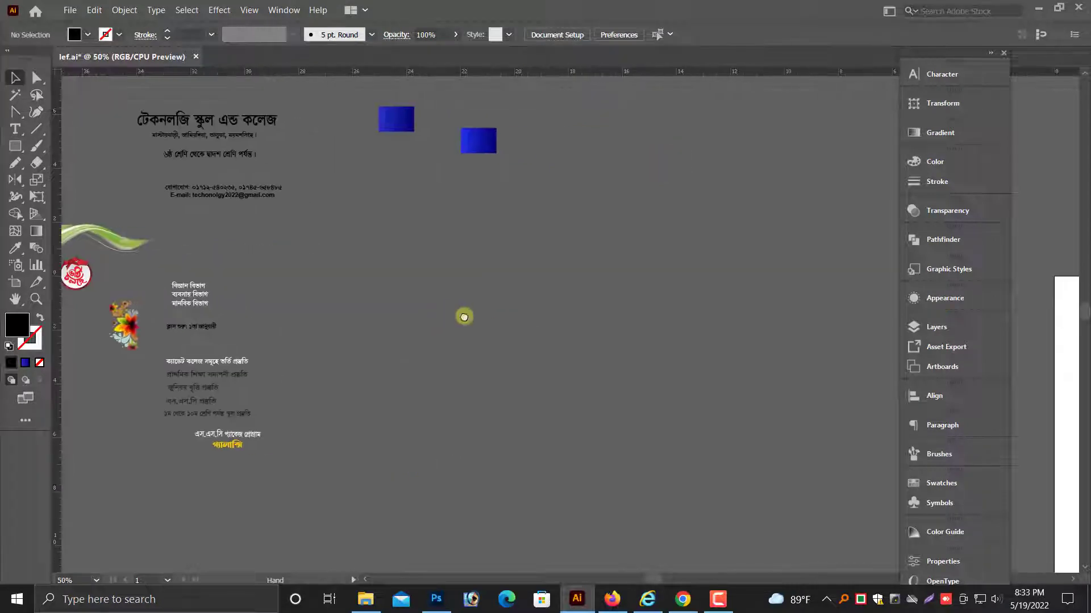
# - Draw a black rectangle 7 in wide and 9 in high in the empty area beside the flyer texts
pyautogui.click(16, 145)
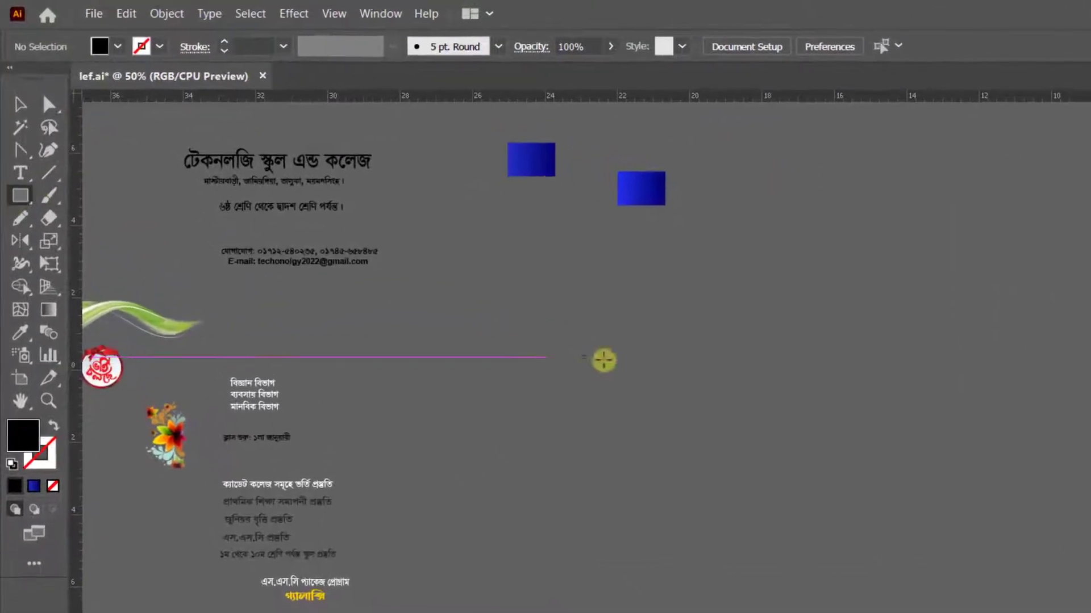
pyautogui.click(604, 360)
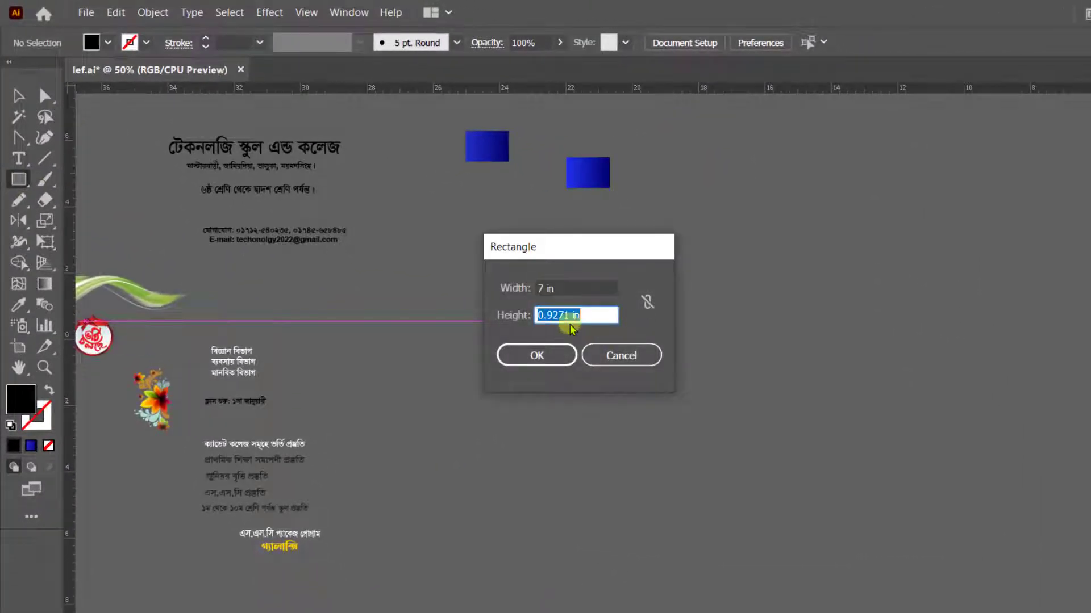
pyautogui.write('9')
pyautogui.press('Return')
pyautogui.press('v')
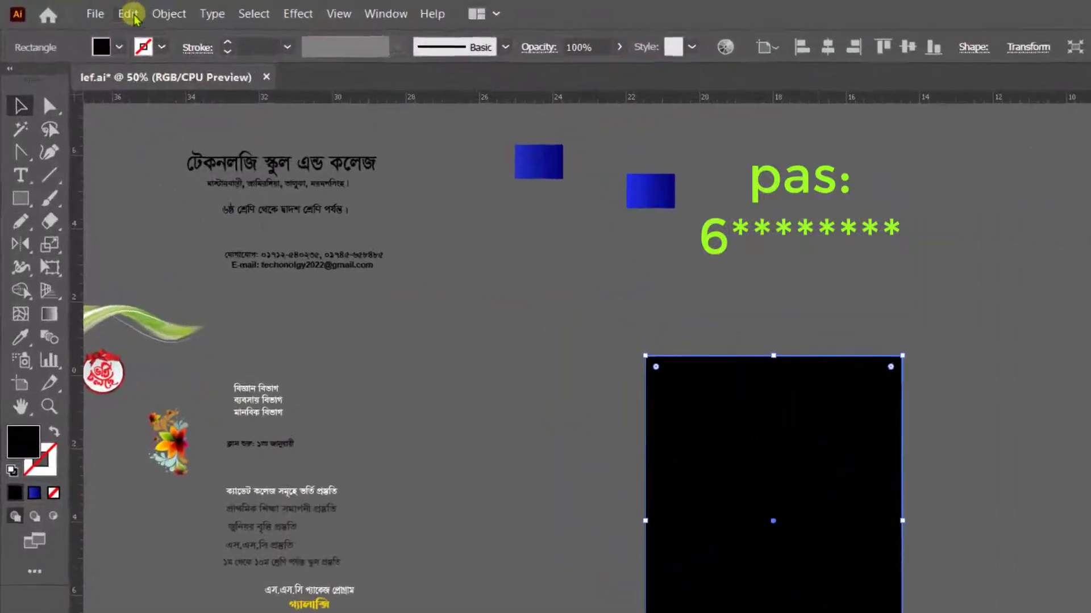
# - Copy the black rectangle, paste it in front, and shorten the copy from its lower edge to roughly the upper third
pyautogui.click(94, 9)
pyautogui.click(160, 102)
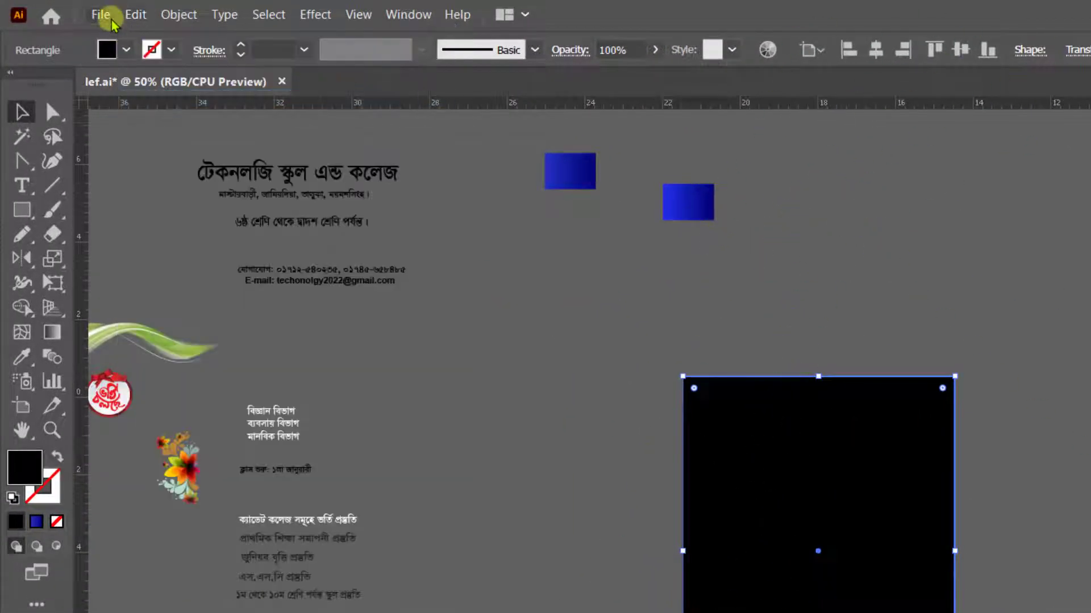
pyautogui.click(100, 15)
pyautogui.moveTo(134, 14)
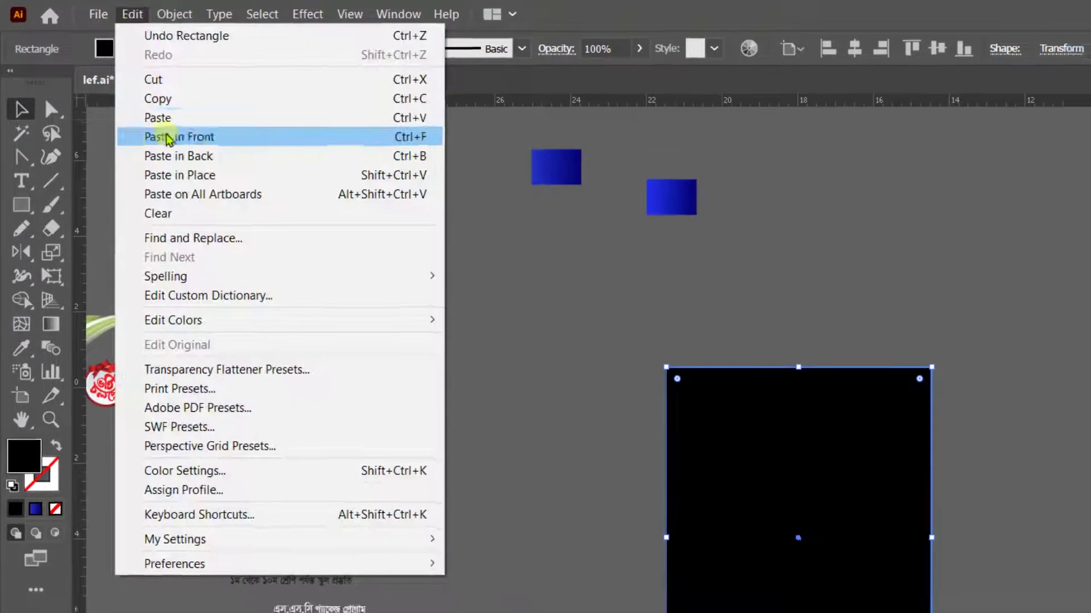
pyautogui.click(208, 140)
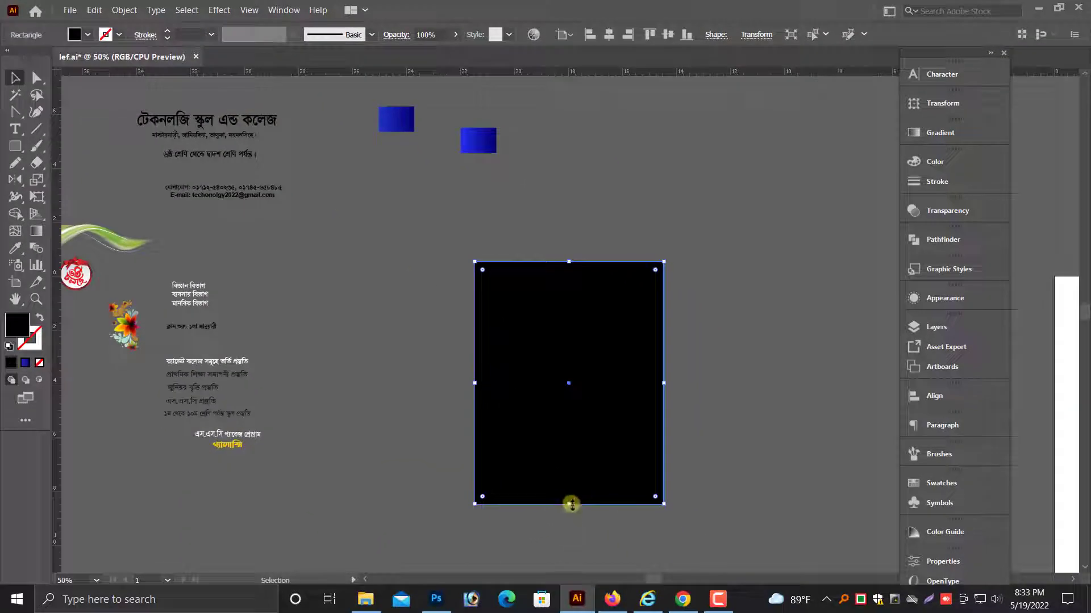
pyautogui.moveTo(572, 504)
pyautogui.mouseDown()
pyautogui.moveTo(589, 382)
pyautogui.moveTo(591, 455)
pyautogui.moveTo(577, 515)
pyautogui.mouseUp()
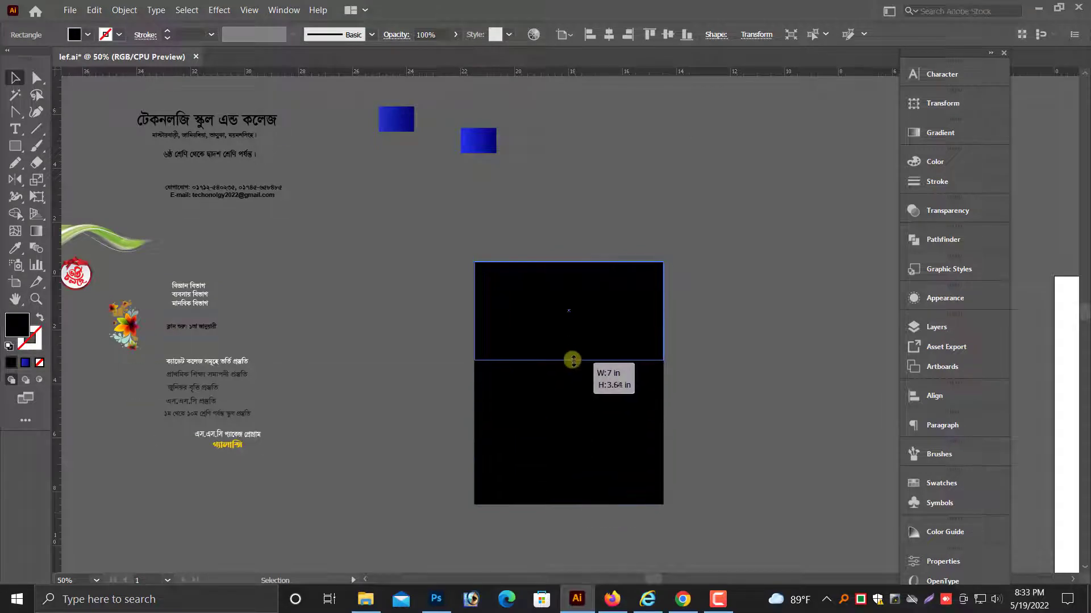
pyautogui.hotkey('ctrl', '=')
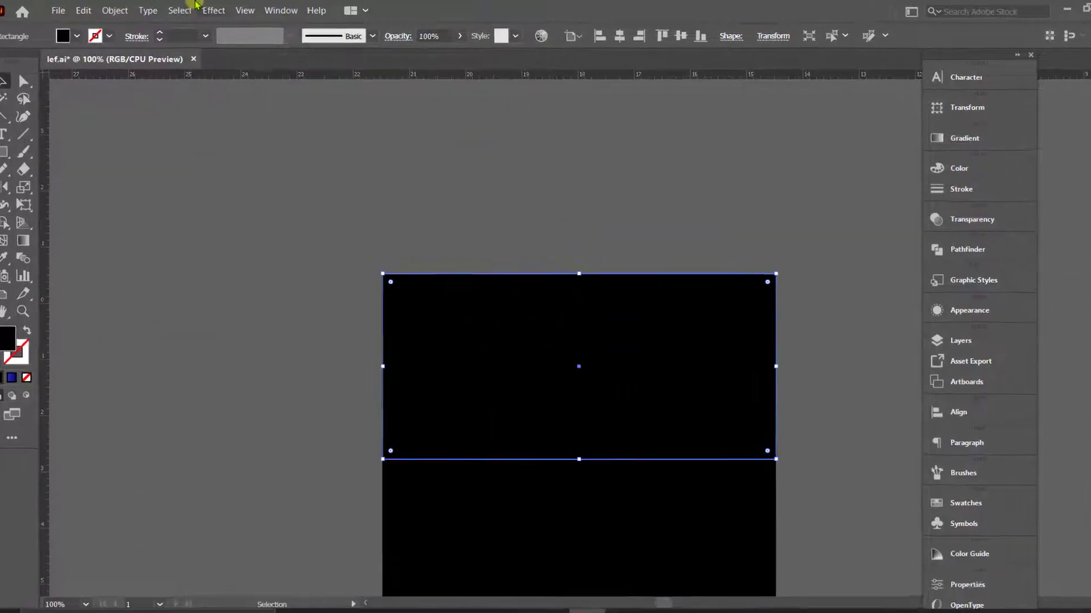
# - Apply a horizontal Arc warp with 50% bend to the shortened copy and expand its appearance
pyautogui.click(183, 13)
pyautogui.moveTo(289, 276)
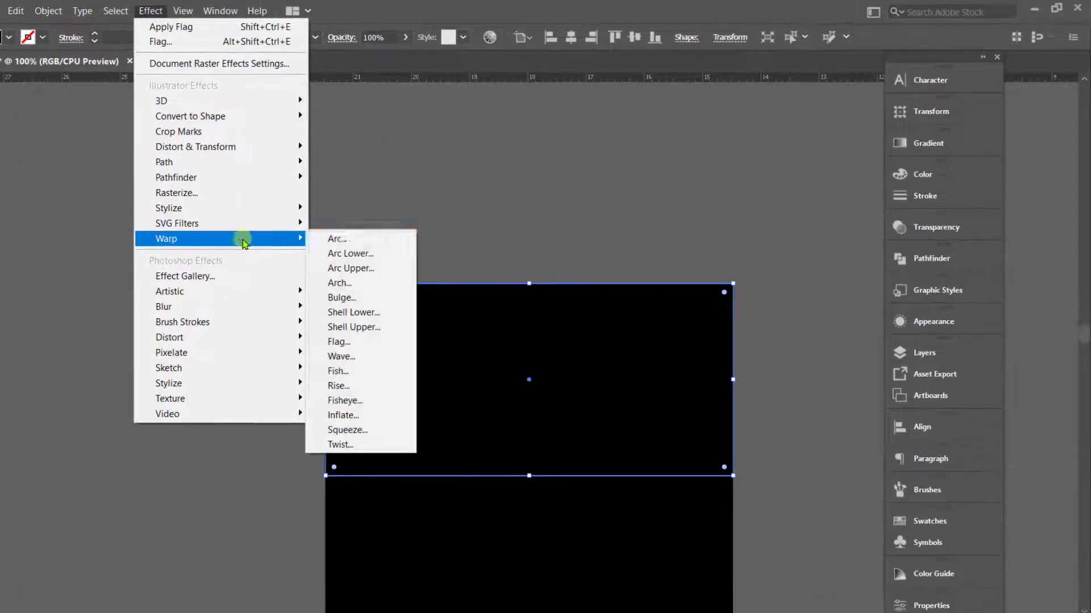
pyautogui.click(389, 285)
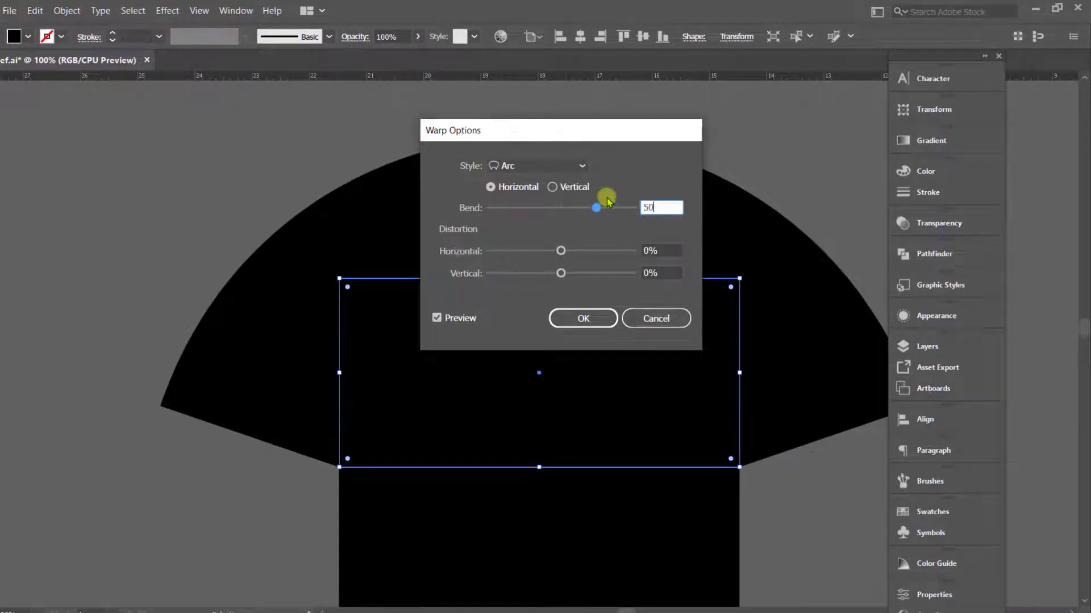
pyautogui.click(583, 318)
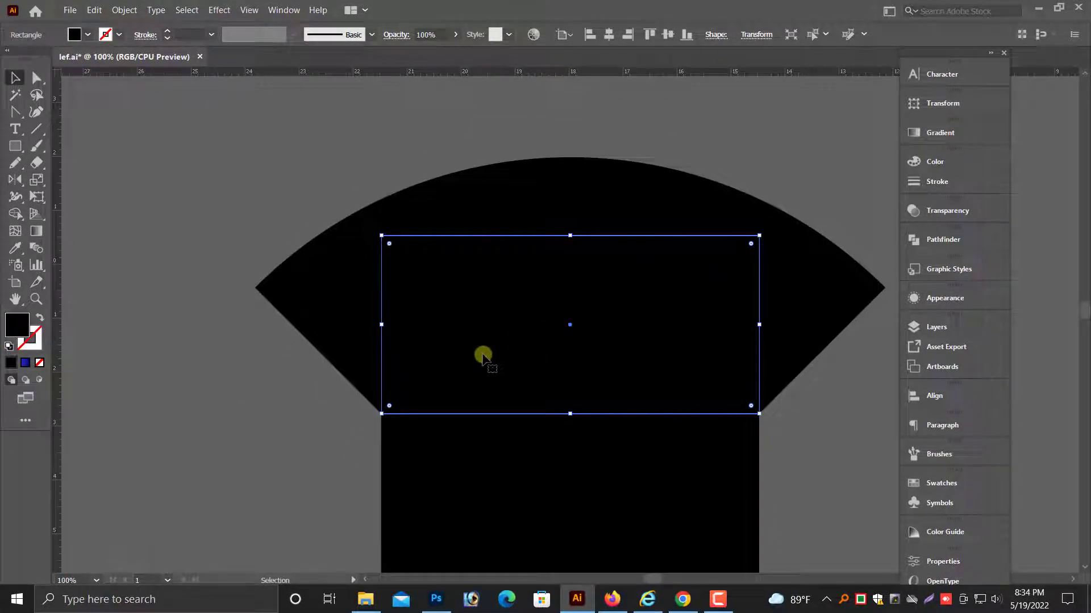
pyautogui.scroll(-1, 483, 357)
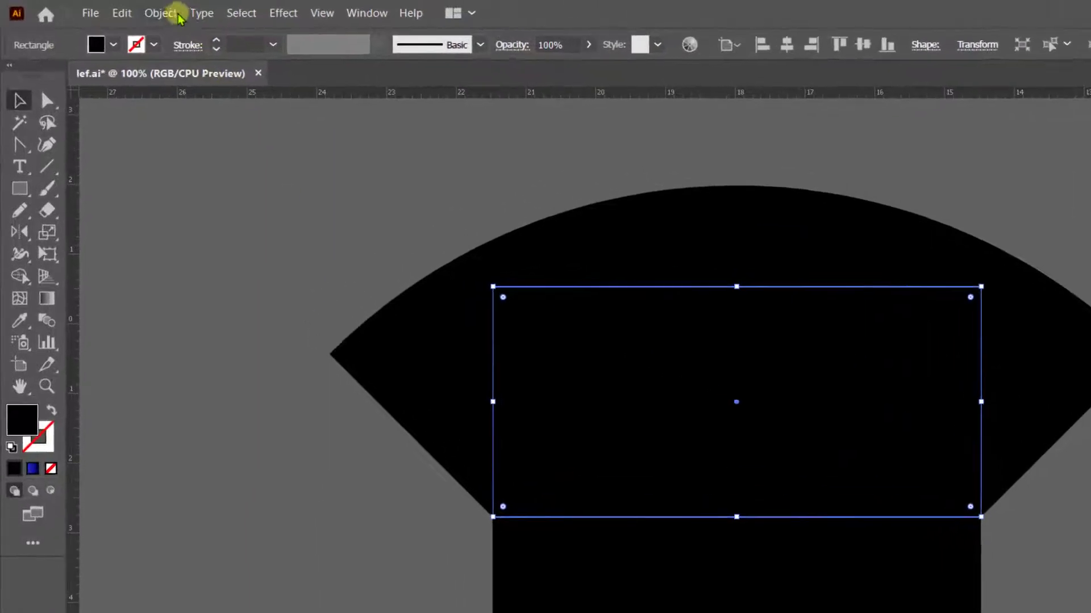
pyautogui.click(124, 10)
pyautogui.click(225, 231)
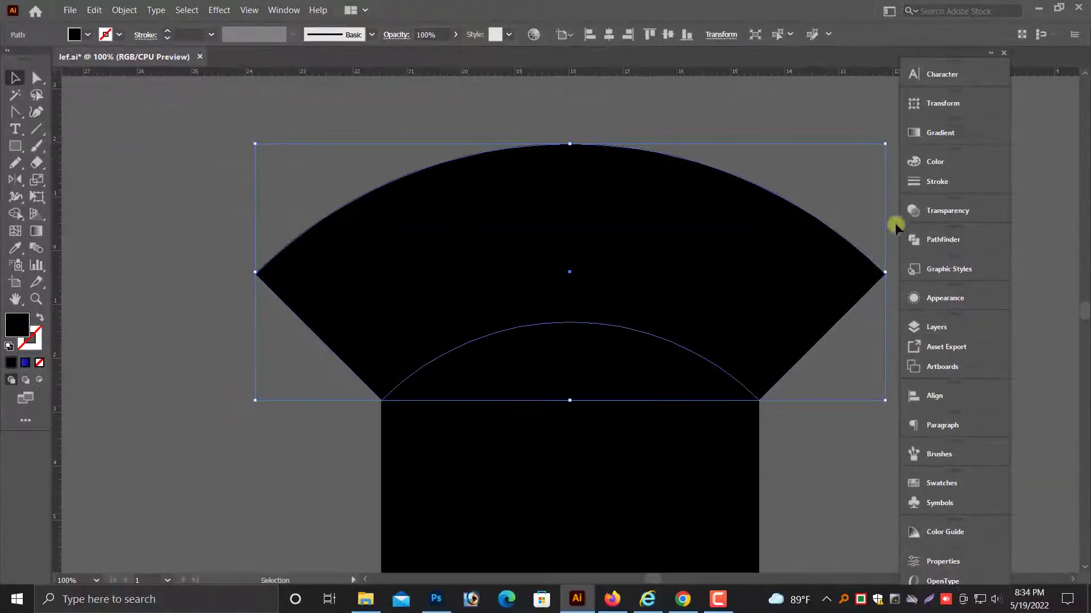
# - Fill the expanded arc shape with white
pyautogui.click(935, 162)
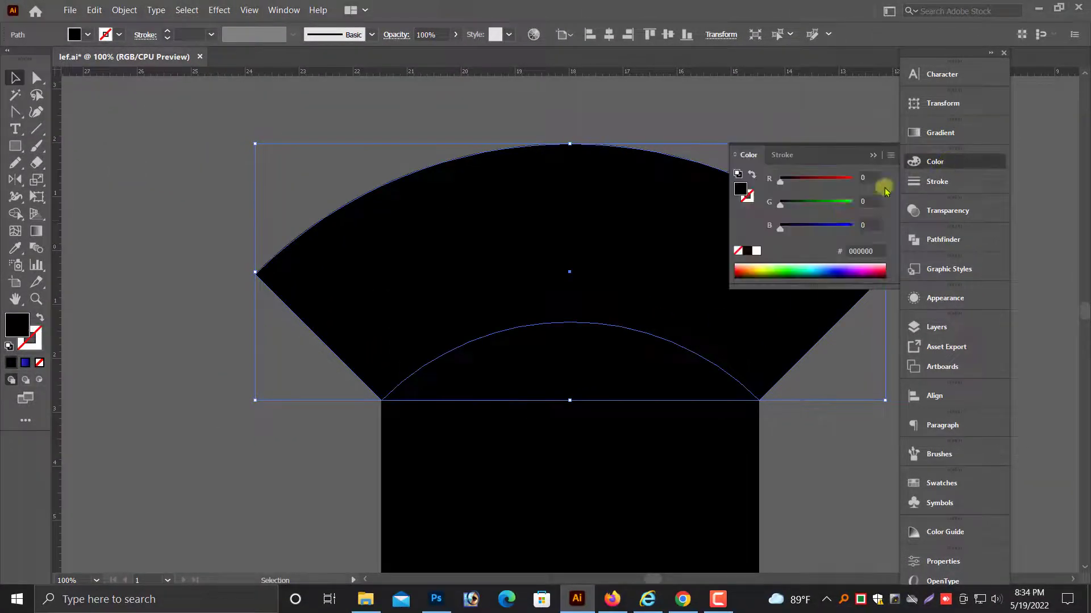
pyautogui.click(755, 252)
pyautogui.hotkey('ctrl', '-')
pyautogui.hotkey('ctrl', '-')
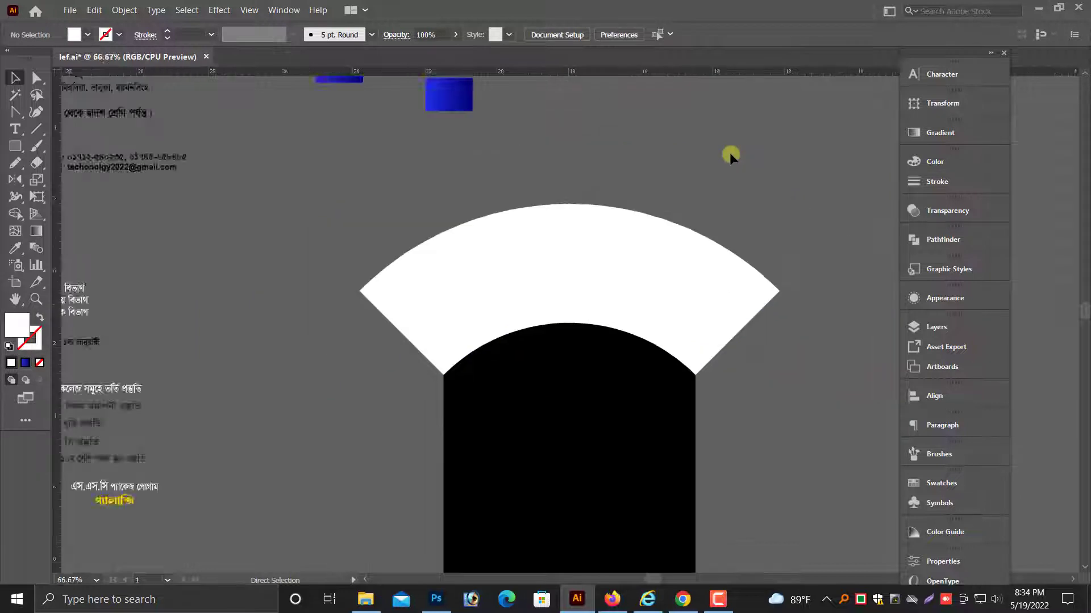
# - Trim away the parts of the white arc outside the black rectangle with the Shape Builder tool
pyautogui.keyDown('shift'); pyautogui.click(602, 392); pyautogui.keyUp('shift')
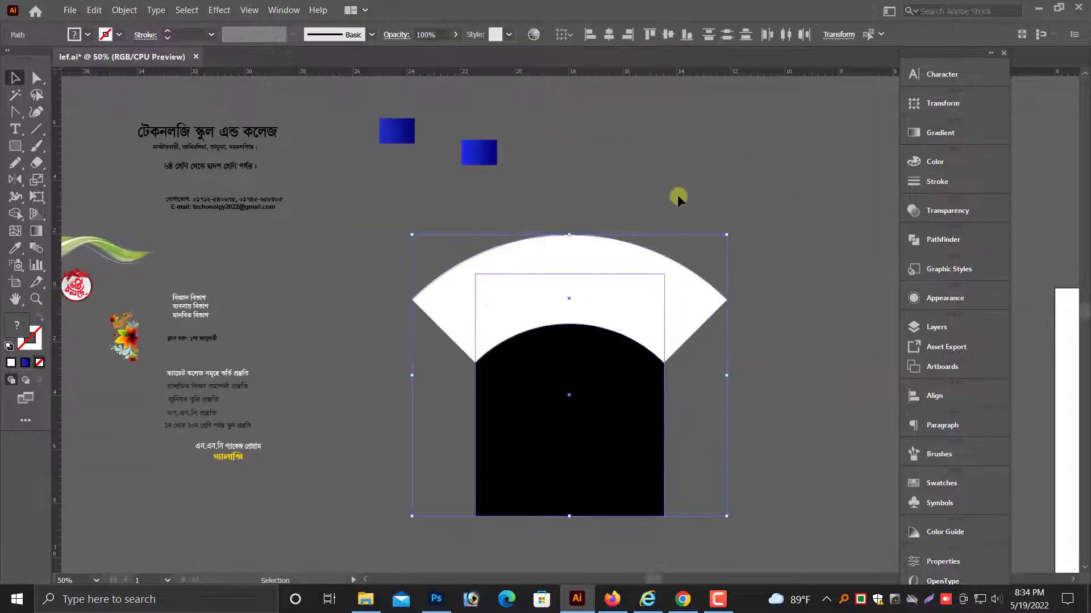
pyautogui.click(644, 267)
pyautogui.moveTo(616, 195); pyautogui.dragTo(653, 401)
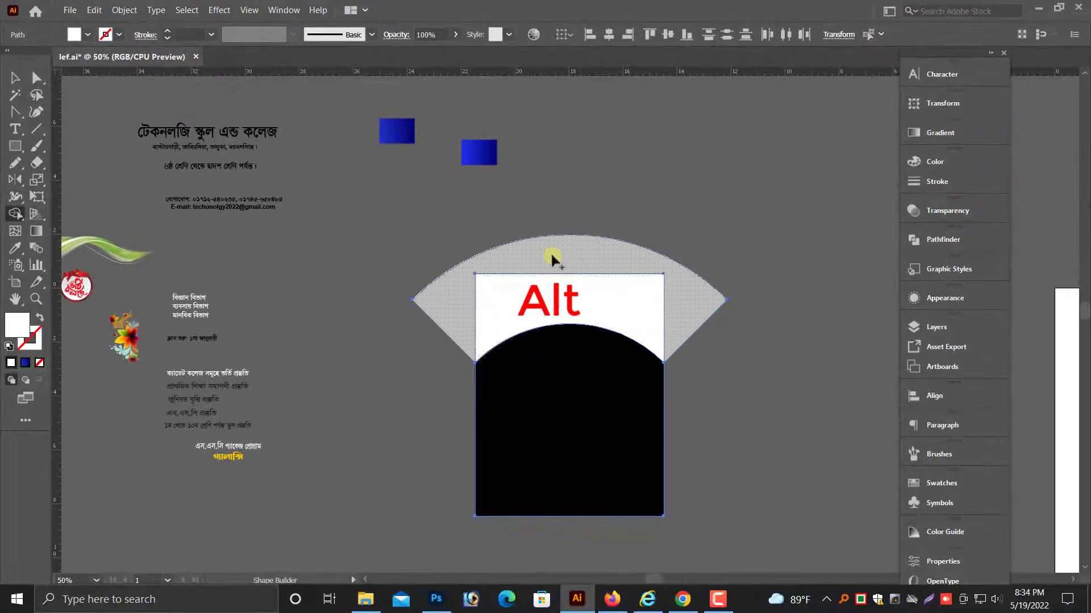
pyautogui.keyDown('alt'); pyautogui.click(648, 192); pyautogui.keyUp('alt')
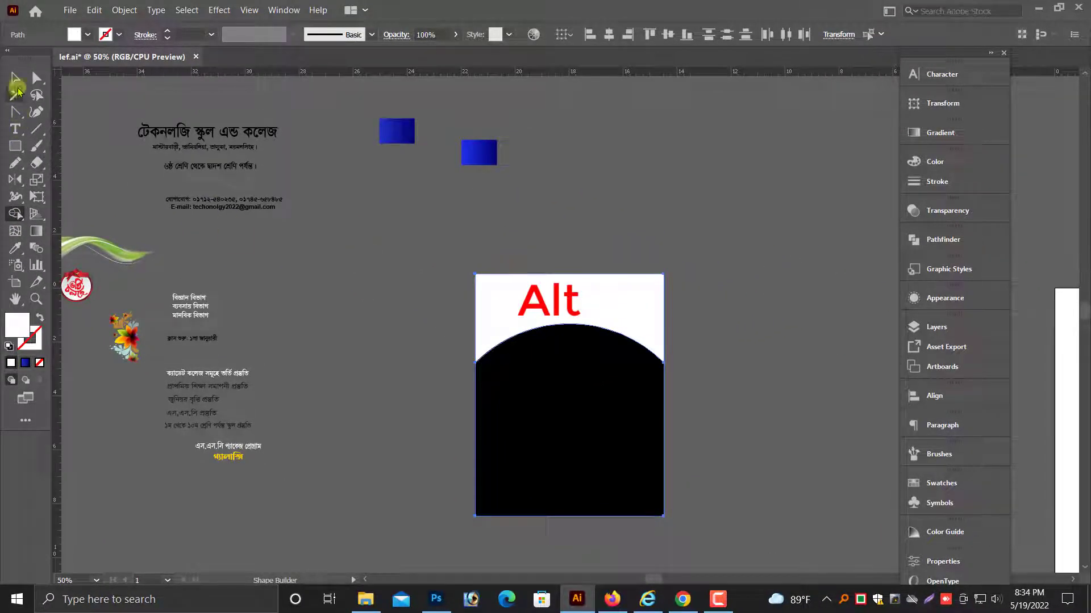
pyautogui.click(375, 252)
# - Apply the blue gradient of the sample rectangle to the white curved header shape with the Eyedropper
pyautogui.click(538, 309)
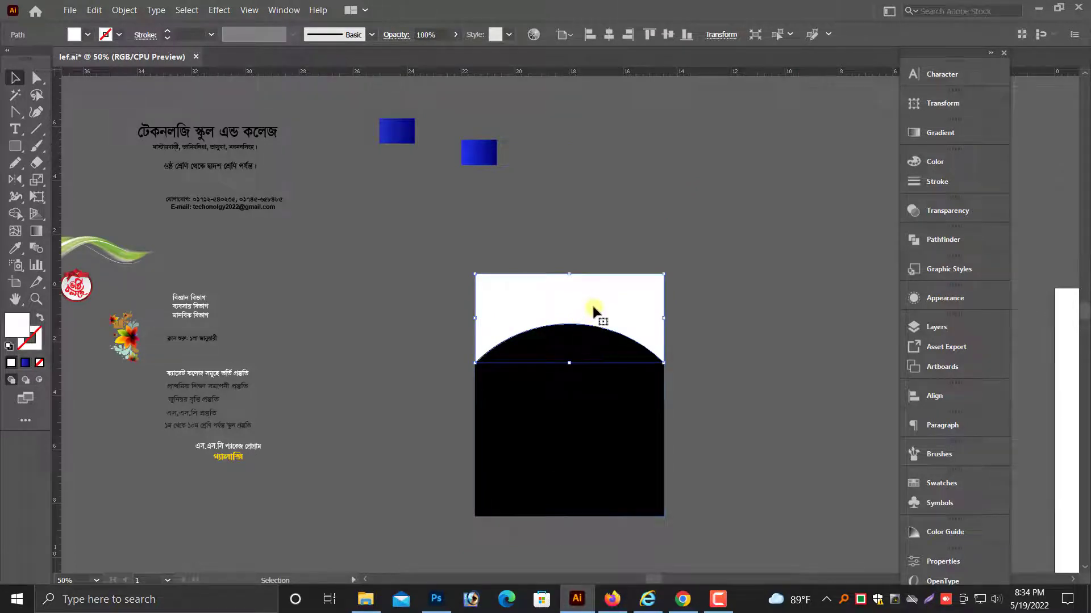
pyautogui.click(406, 335)
pyautogui.click(535, 297)
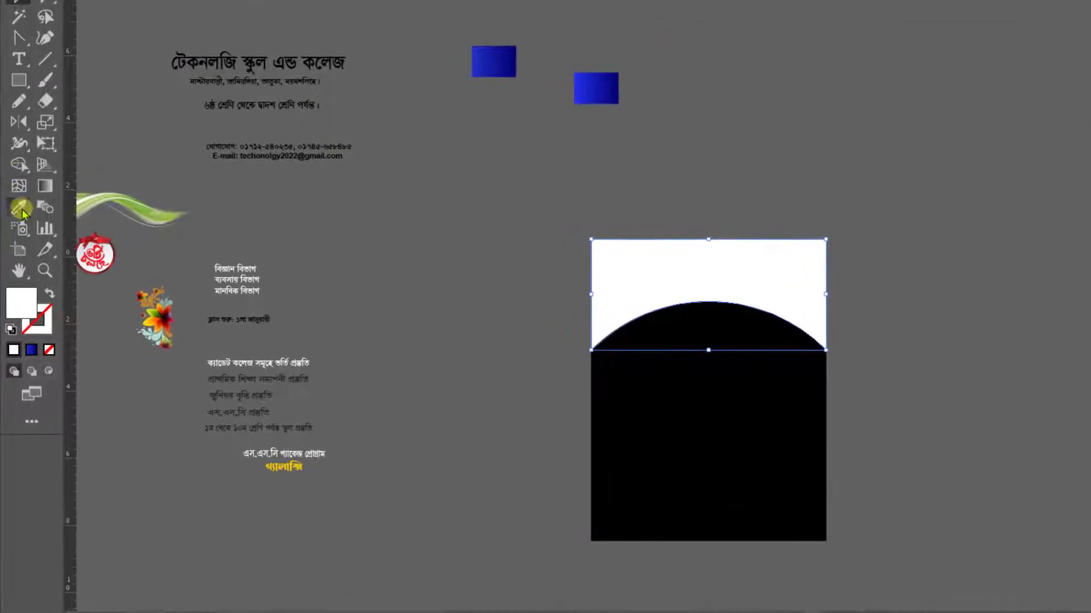
pyautogui.click(489, 67)
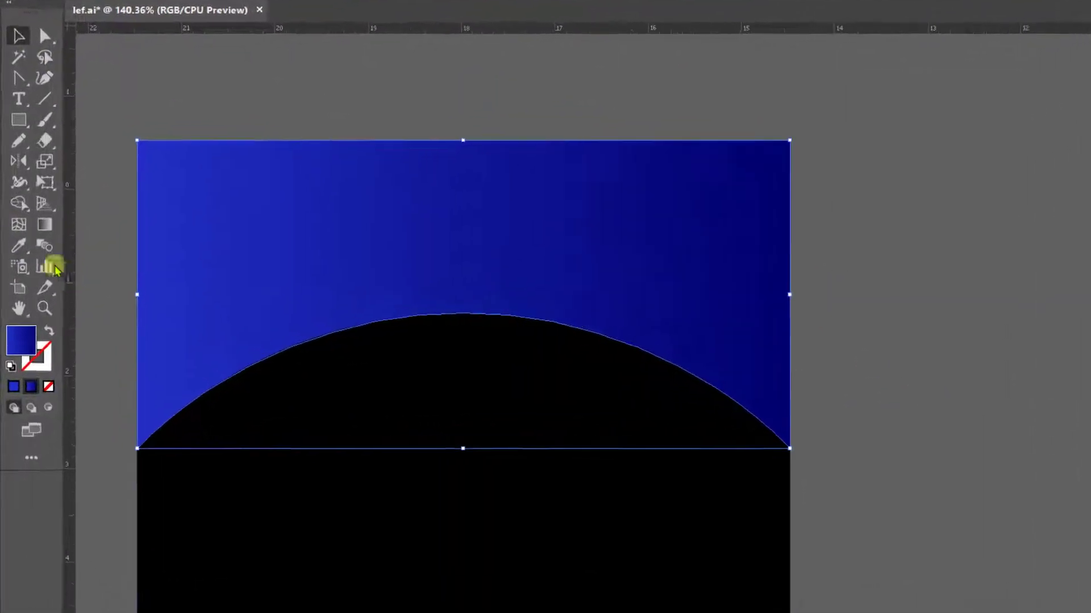
# - Redirect the header's gradient diagonally, running from dark blue at its upper left to light blue at its lower right
pyautogui.click(38, 242)
pyautogui.moveTo(736, 556); pyautogui.dragTo(485, 218)
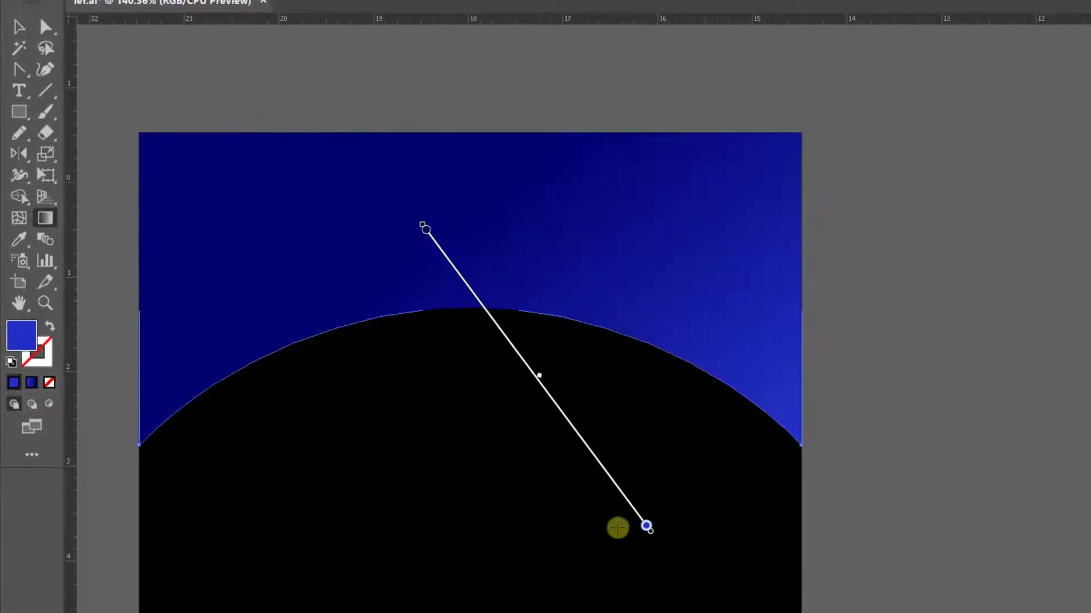
pyautogui.hotkey('ctrl', 'z')
pyautogui.moveTo(552, 402); pyautogui.dragTo(400, 192)
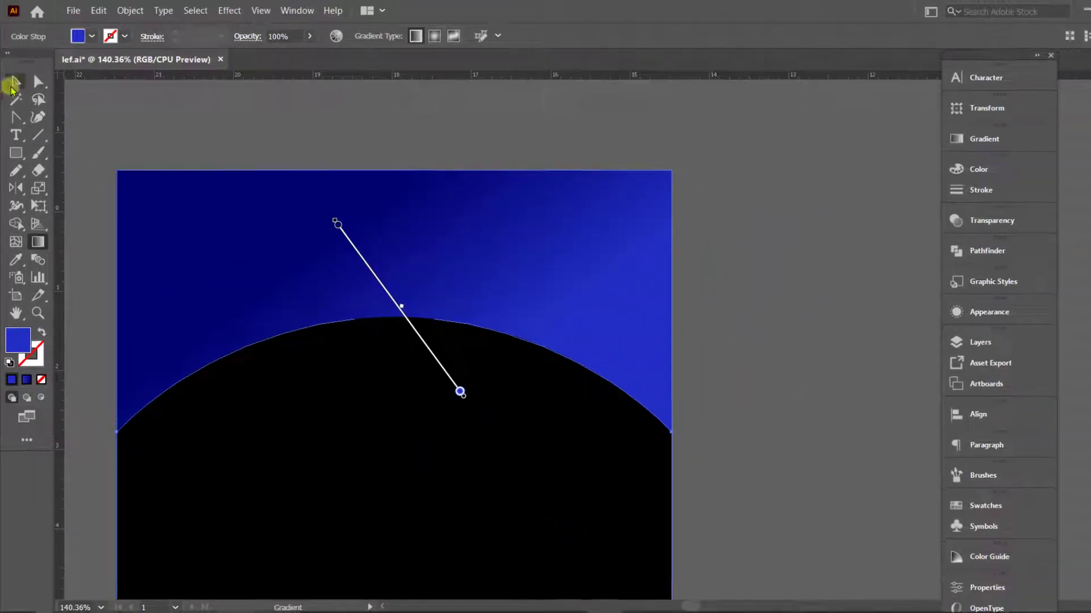
pyautogui.click(13, 87)
pyautogui.click(337, 94)
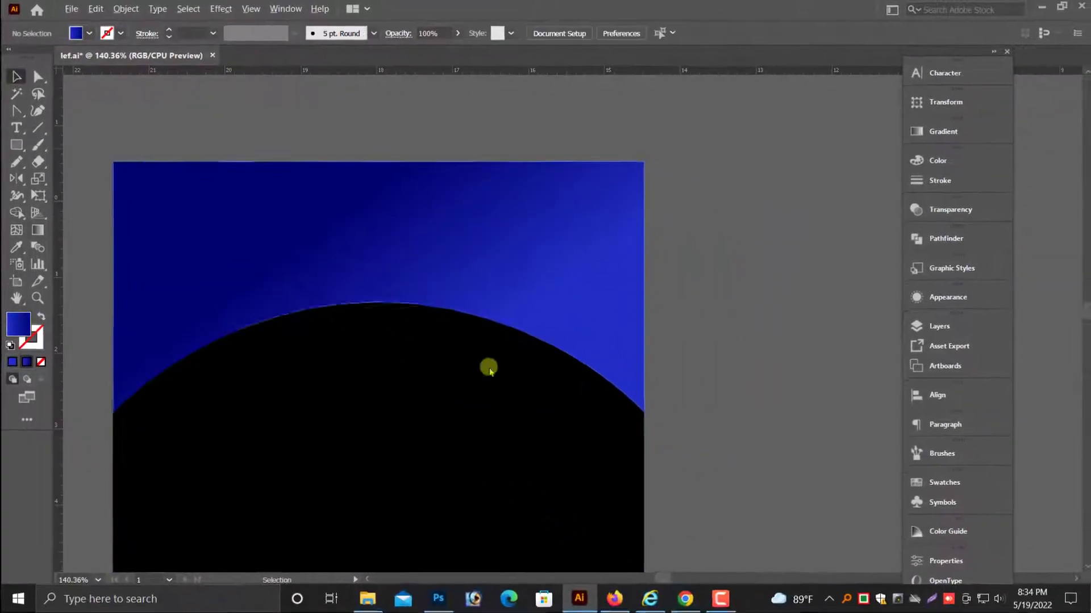
# - Fill the black page shape below the curved blue header with white
pyautogui.moveTo(466, 442); pyautogui.dragTo(541, 377)
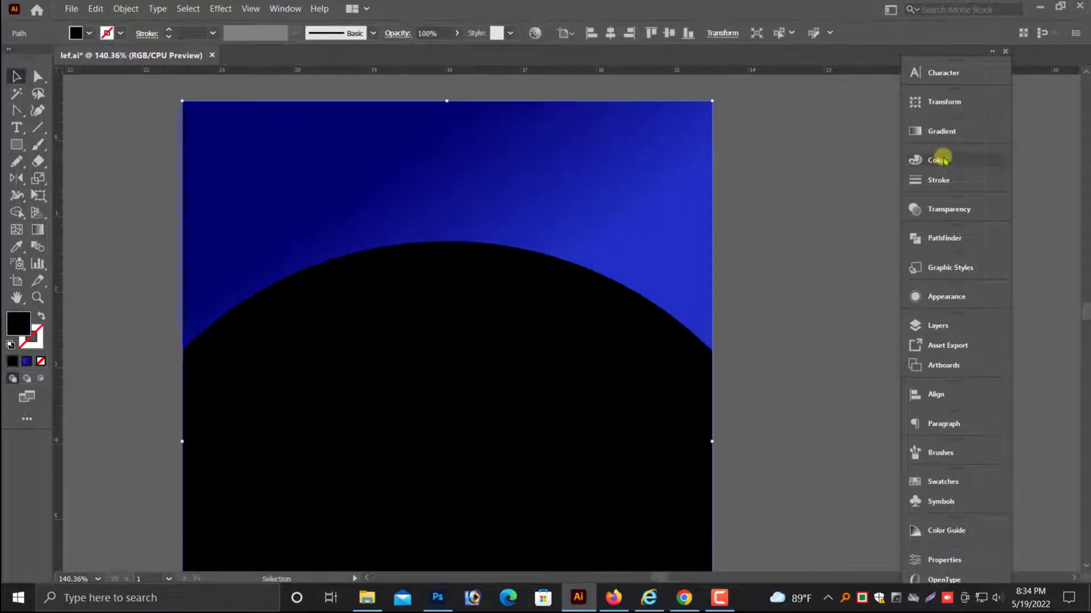
pyautogui.click(940, 160)
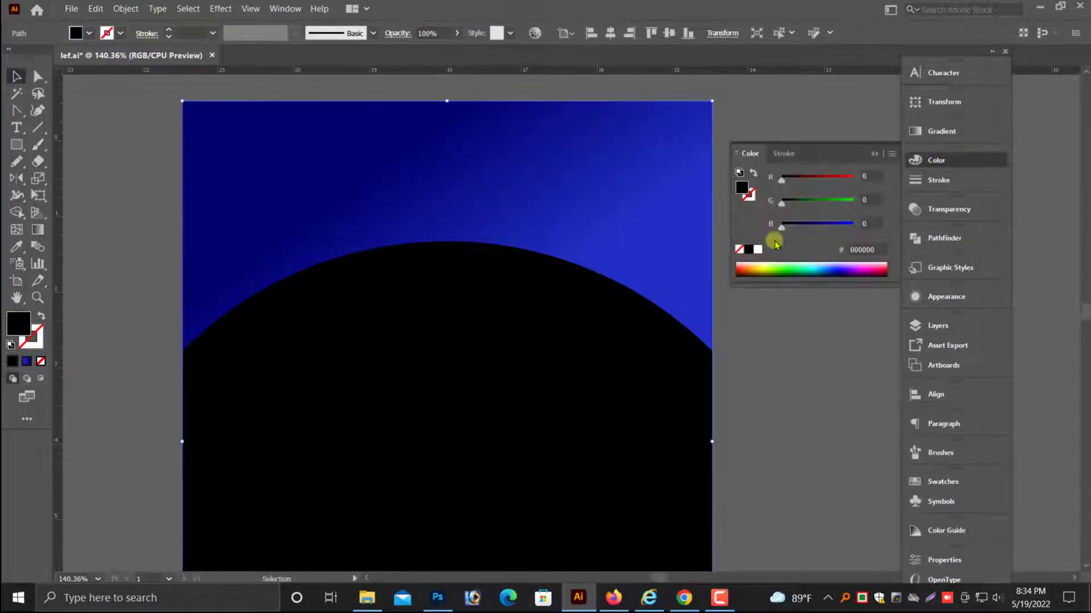
pyautogui.click(758, 250)
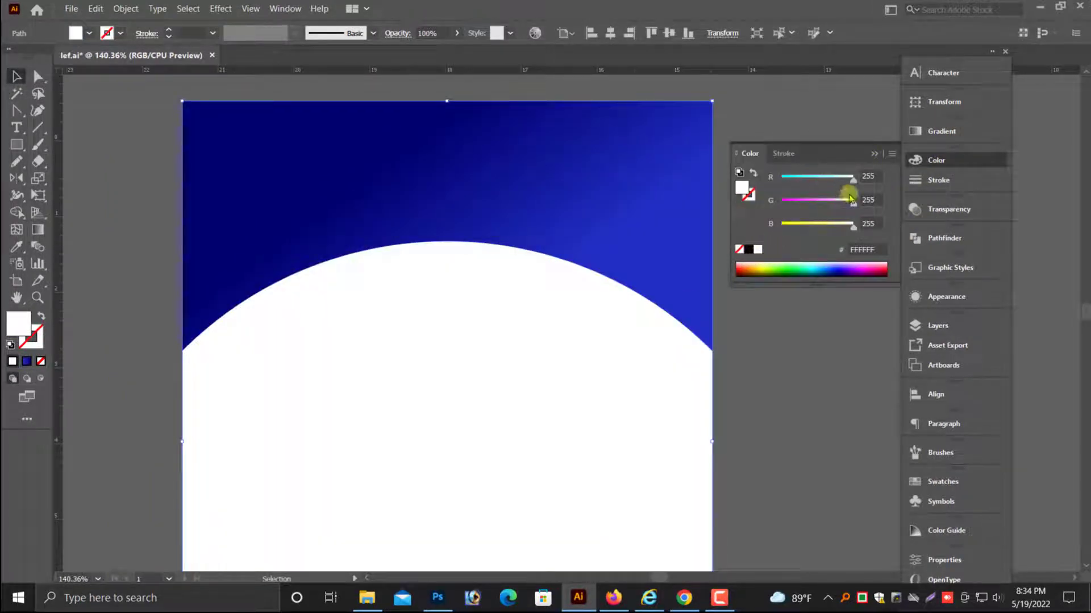
pyautogui.click(775, 271)
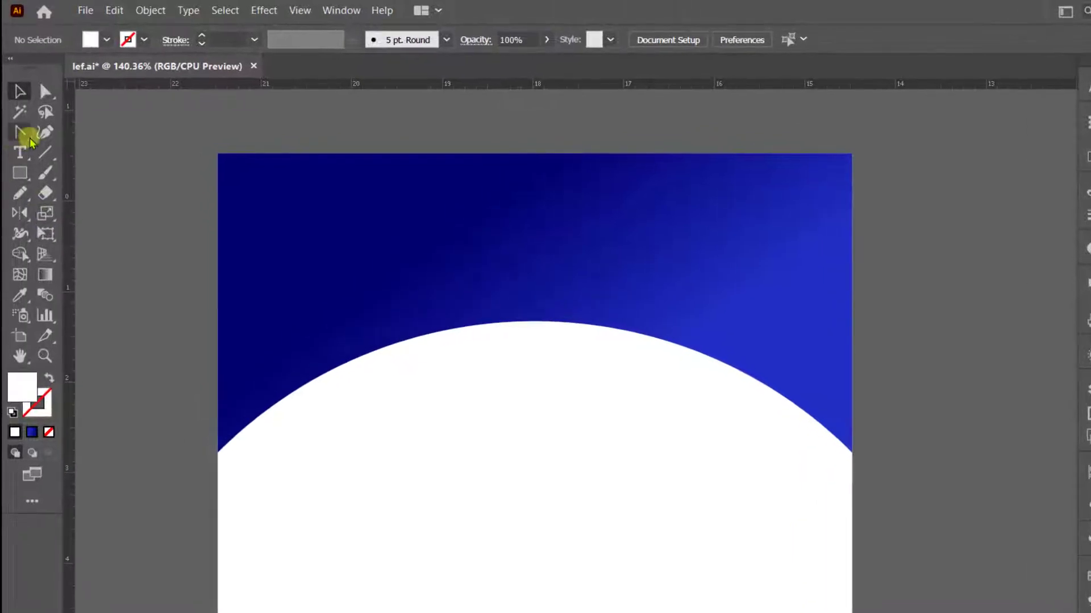
# - Draw a straight horizontal line about 4.8 in long above the page, with a white stroke and no fill
pyautogui.click(45, 152)
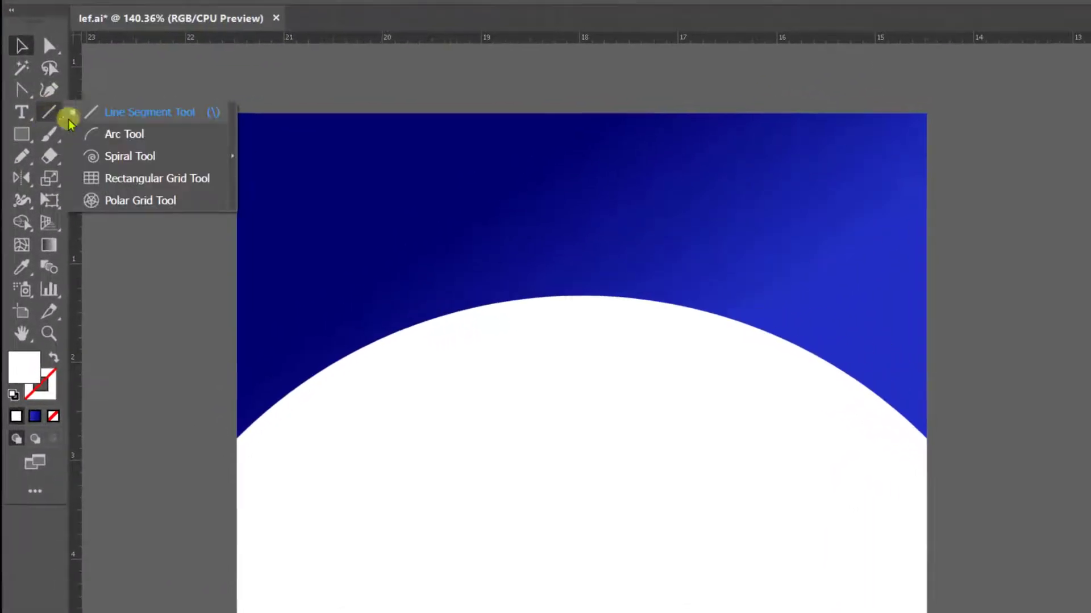
pyautogui.click(113, 112)
pyautogui.scroll(4, 529, 396)
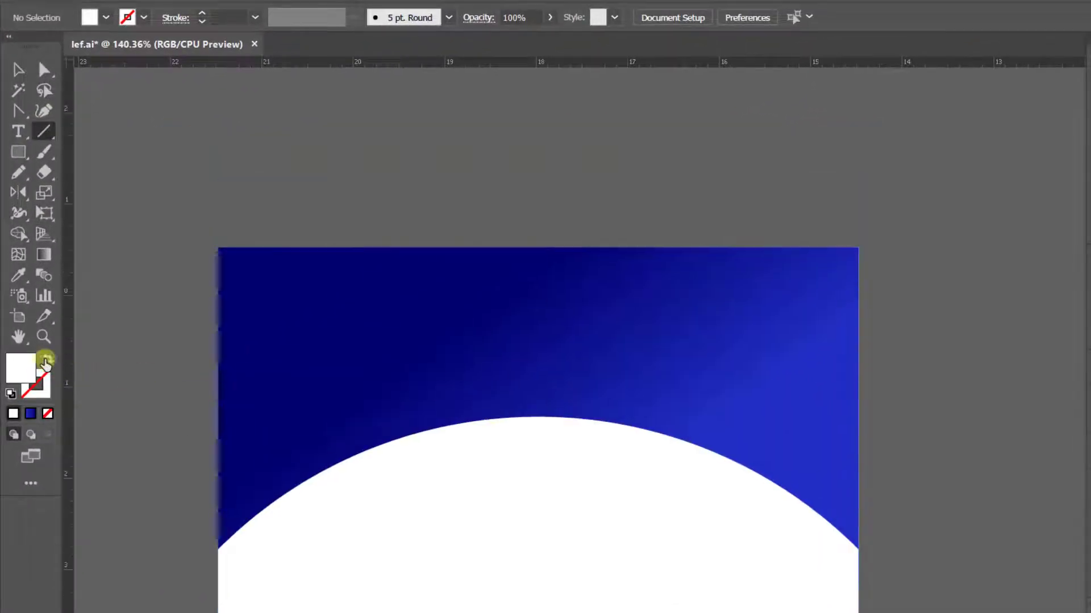
pyautogui.click(46, 360)
pyautogui.moveTo(248, 137); pyautogui.dragTo(639, 165)
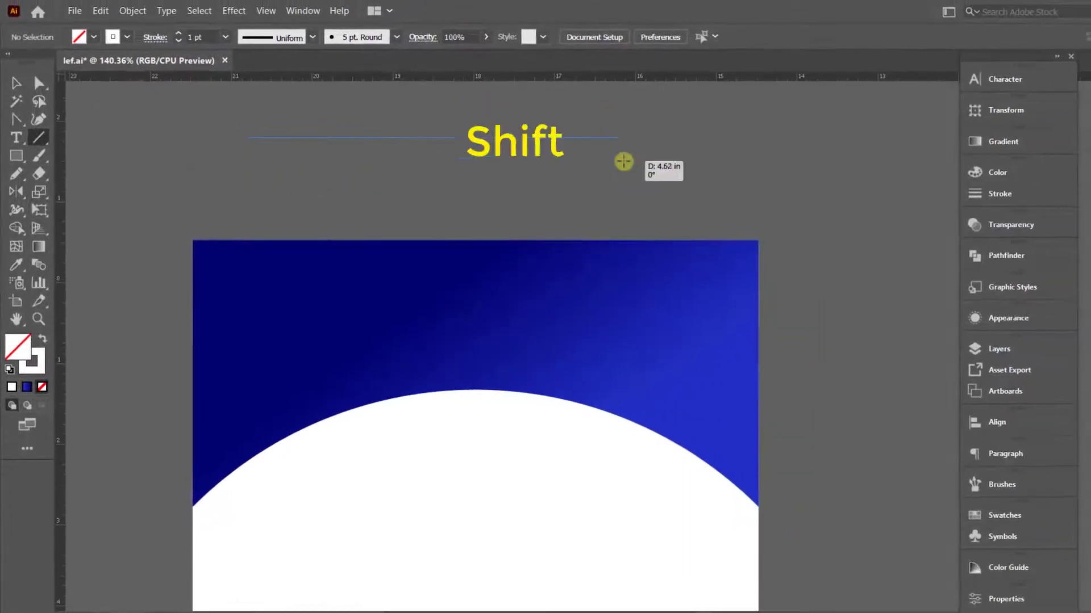
pyautogui.scroll(2, 897, 276)
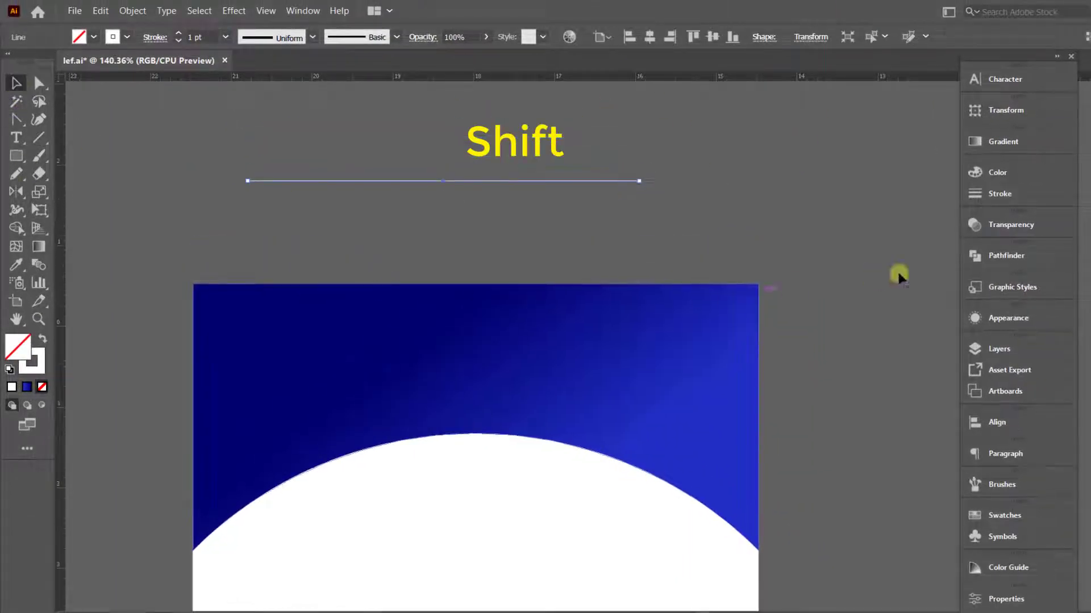
# - Set the white line's stroke weight to 33 pt and extend its right end slightly
pyautogui.click(1000, 194)
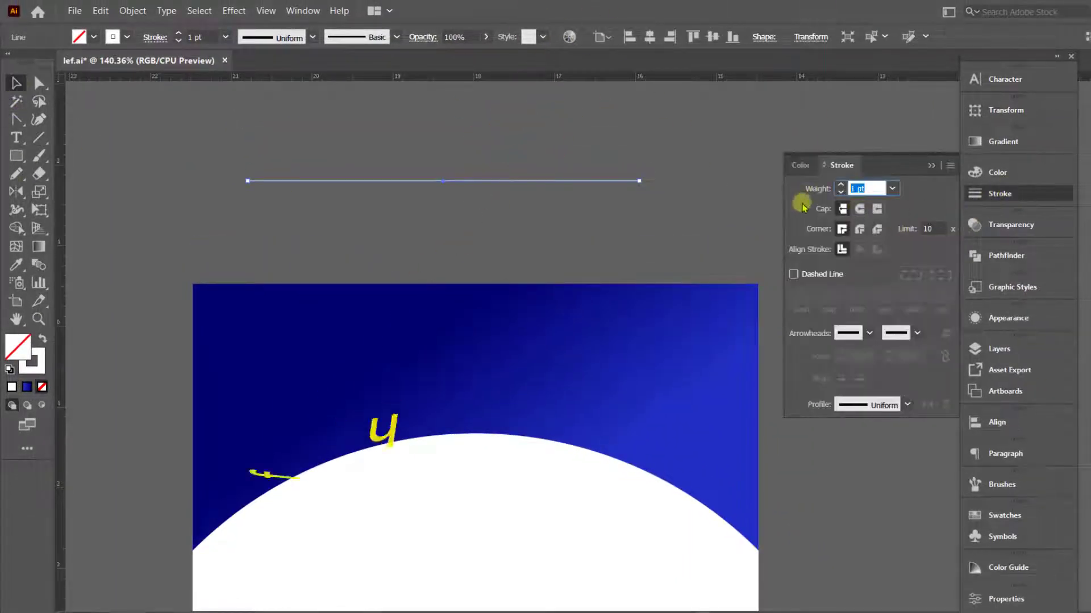
pyautogui.press('Up')
pyautogui.press('Up')
pyautogui.press('Up')
pyautogui.press('Up')
pyautogui.press('Up')
pyautogui.press('Up')
pyautogui.press('Up')
pyautogui.press('Up')
pyautogui.press('Up')
pyautogui.press('Up')
pyautogui.press('Up')
pyautogui.press('Up')
pyautogui.press('Up')
pyautogui.press('Up')
pyautogui.press('Up')
pyautogui.press('Up')
pyautogui.press('Up')
pyautogui.press('Up')
pyautogui.press('Up')
pyautogui.press('Up')
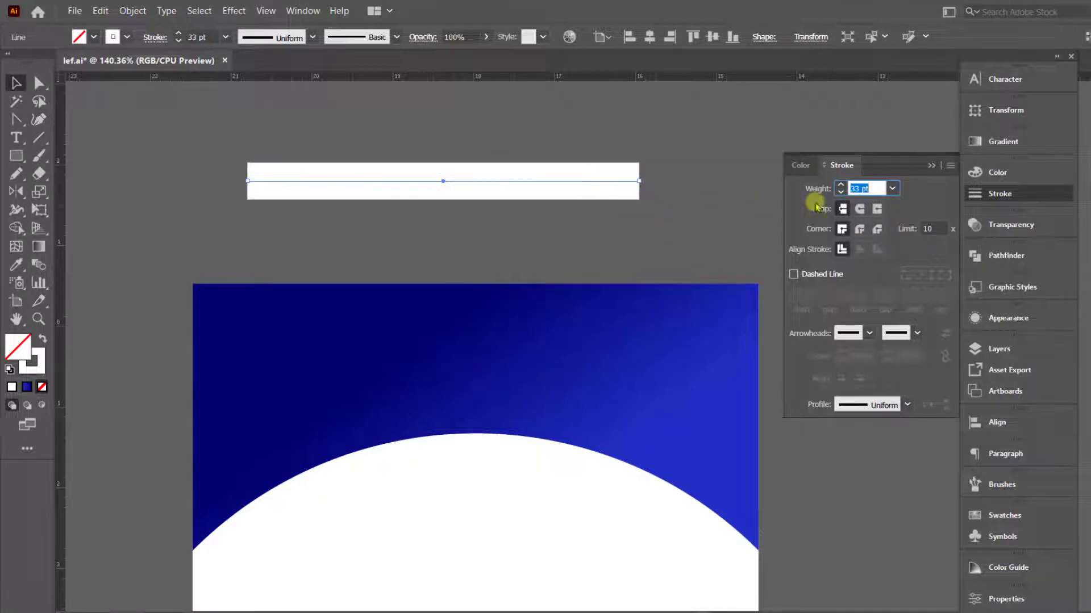
pyautogui.click(658, 224)
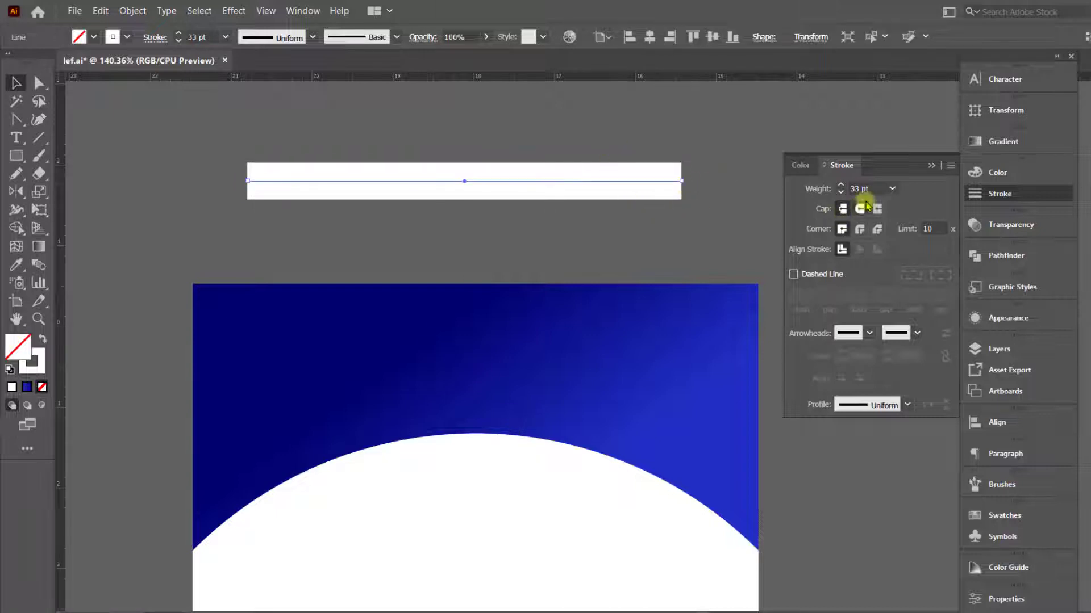
# - Increase the white line's stroke weight to 51 pt
pyautogui.press('Up')
pyautogui.press('Up')
pyautogui.press('Up')
pyautogui.press('Up')
pyautogui.press('Up')
pyautogui.press('Up')
pyautogui.press('Up')
pyautogui.press('Up')
pyautogui.press('Up')
pyautogui.press('Up')
pyautogui.press('Up')
pyautogui.press('Up')
pyautogui.press('Up')
pyautogui.press('Up')
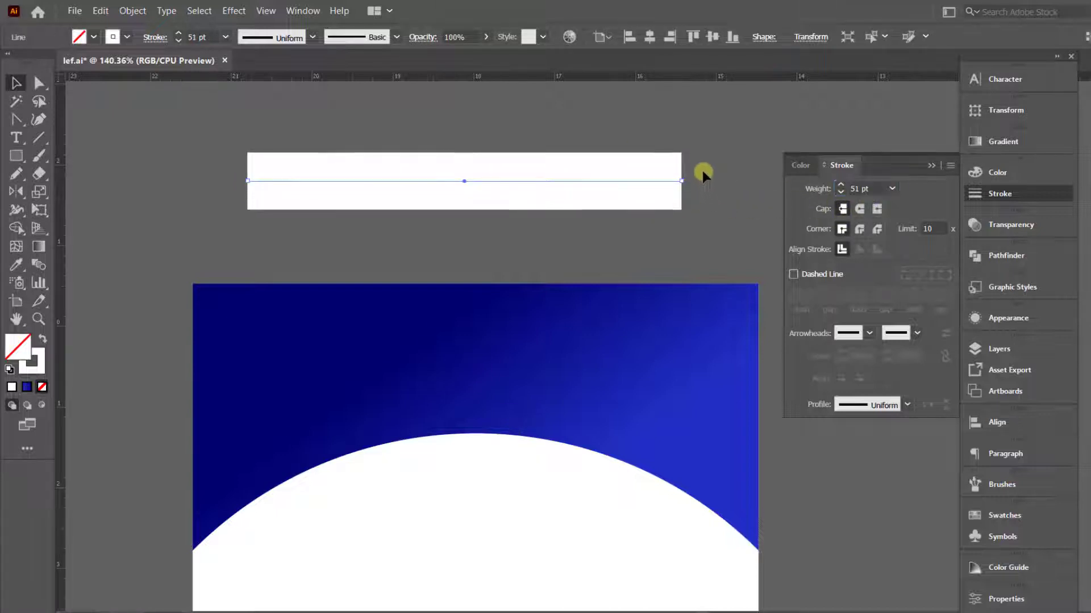
# - Apply the triangular tapering width profile to the white line so it narrows to a point at its right end
pyautogui.click(893, 407)
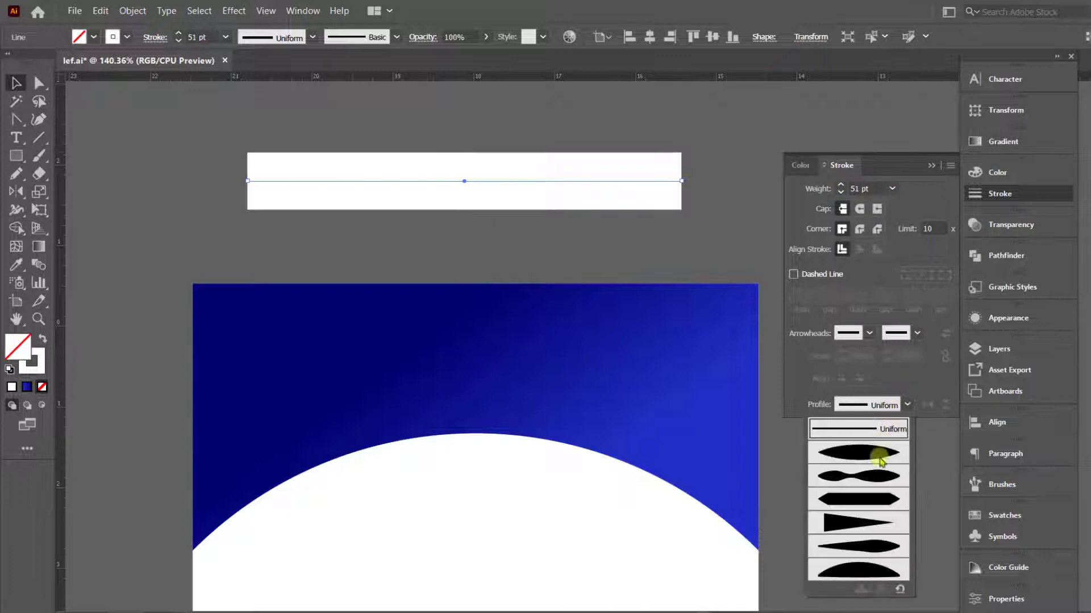
pyautogui.click(872, 522)
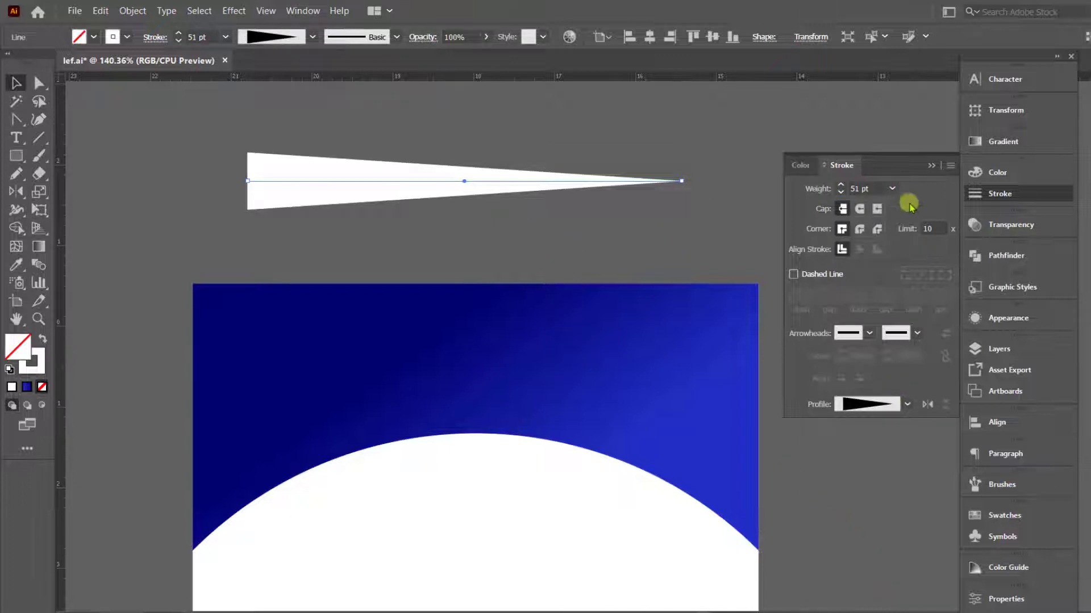
pyautogui.click(930, 167)
pyautogui.scroll(-2, 500, 334)
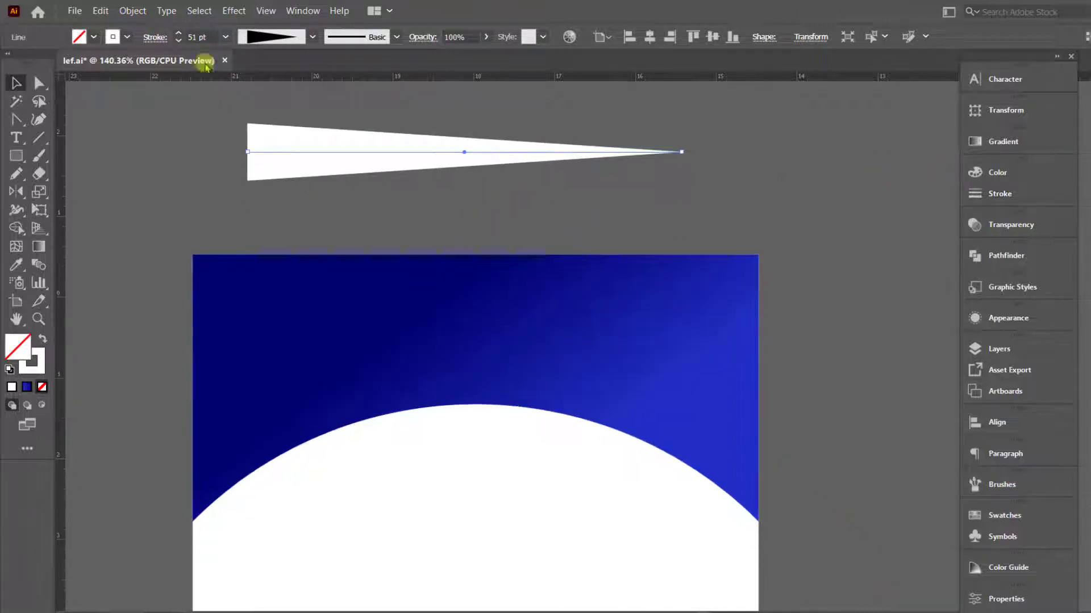
# - Expand the appearance of the tapered white line into a filled shape
pyautogui.click(199, 11)
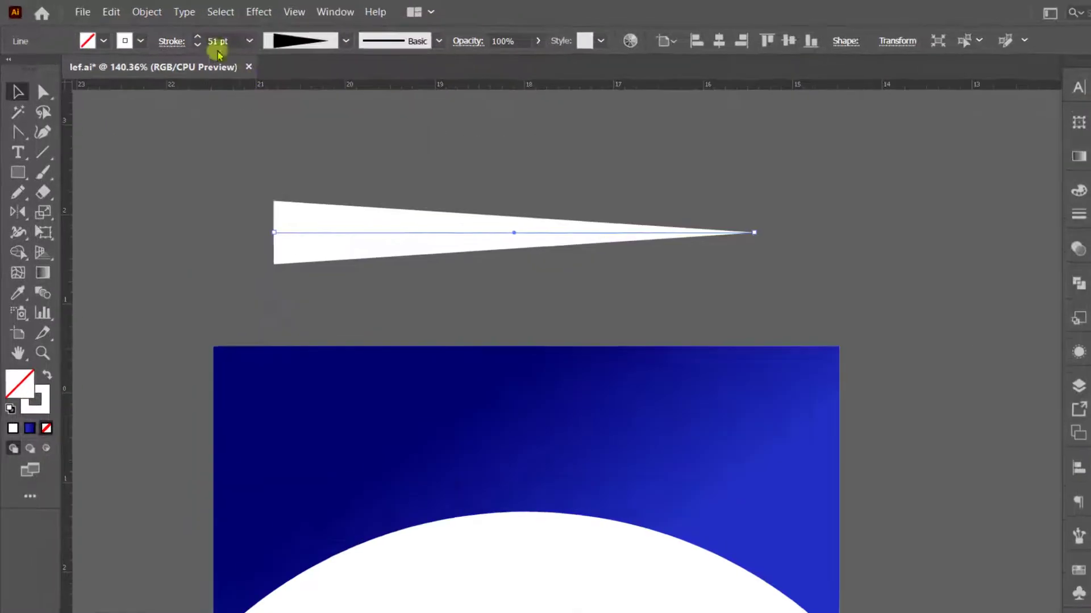
pyautogui.click(132, 10)
pyautogui.click(225, 227)
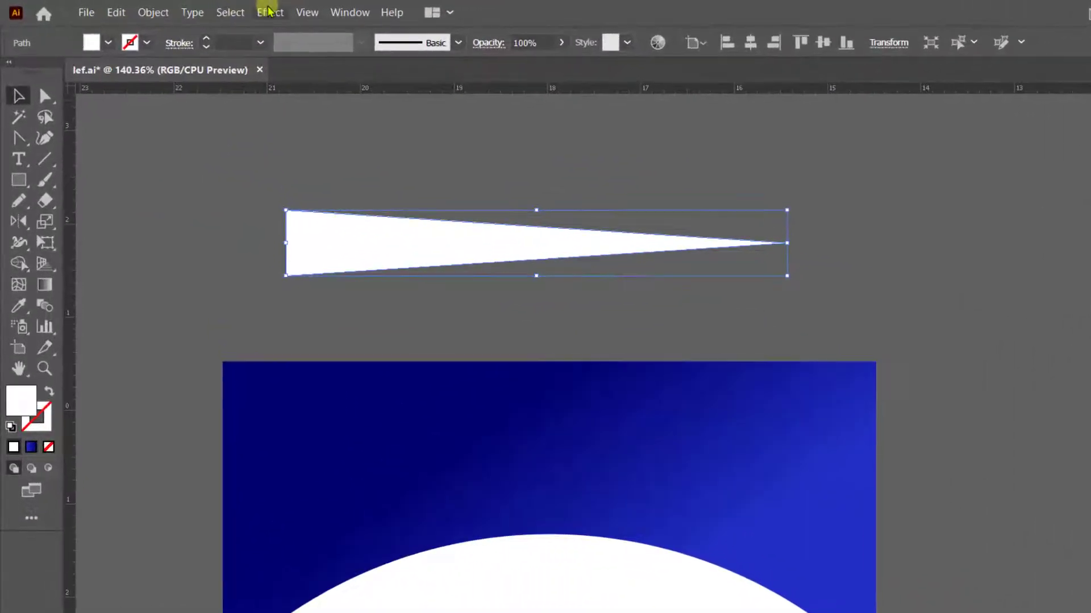
# - Apply a horizontal Arc warp to the white tapered shape so it arches upward
pyautogui.click(293, 13)
pyautogui.moveTo(310, 292)
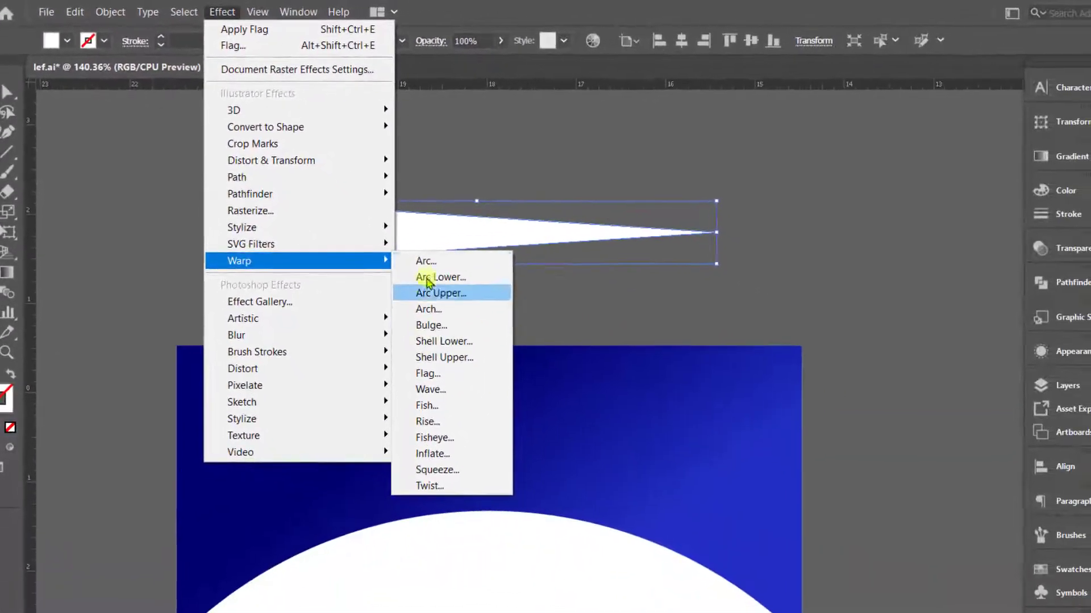
pyautogui.click(434, 265)
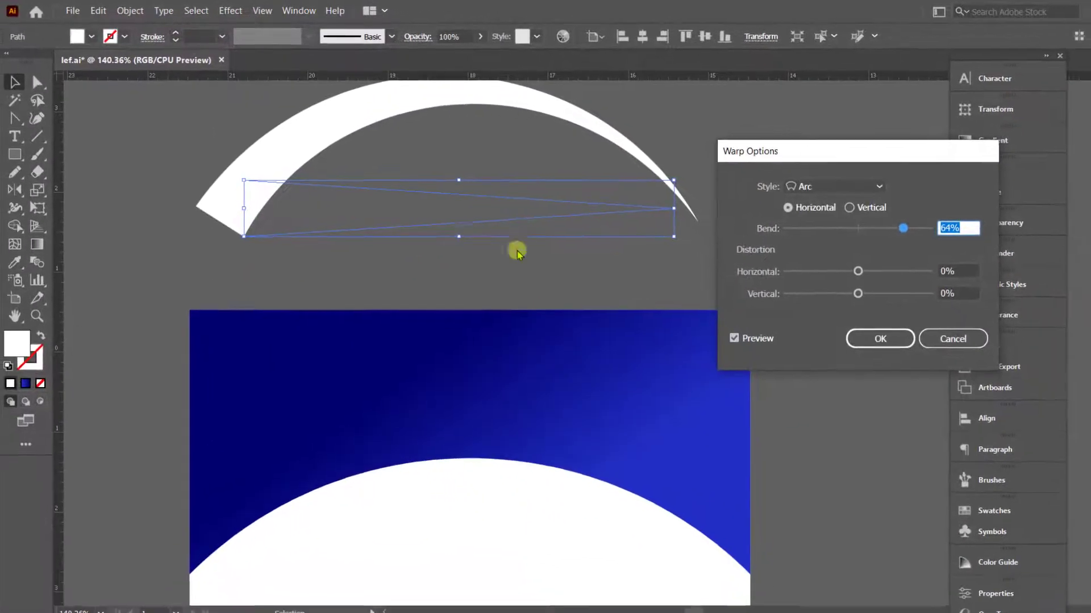
pyautogui.click(873, 336)
pyautogui.moveTo(375, 133); pyautogui.dragTo(387, 378)
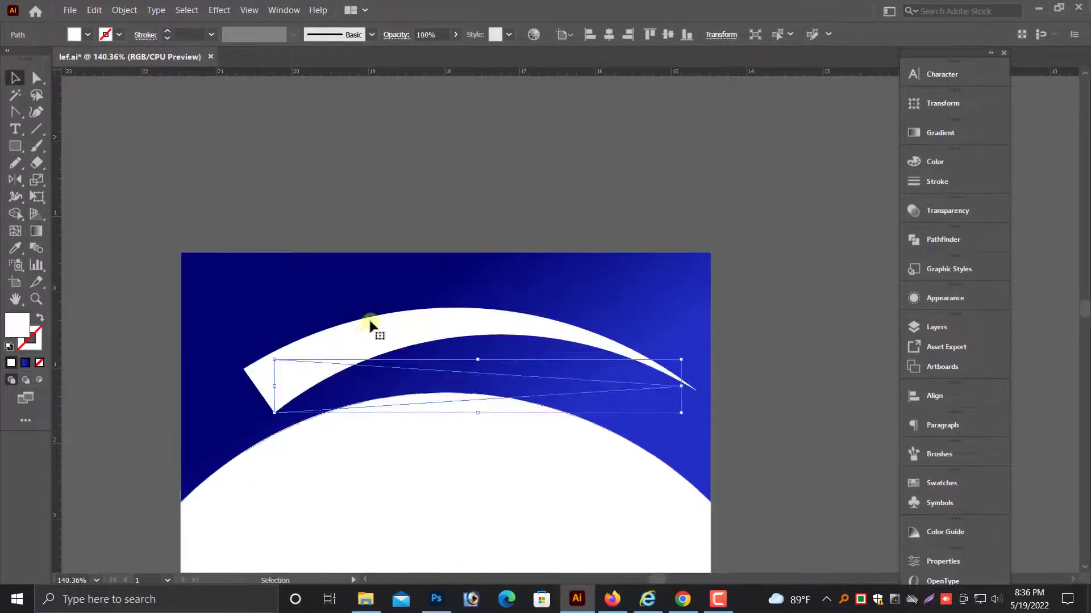
pyautogui.moveTo(370, 322); pyautogui.dragTo(326, 445)
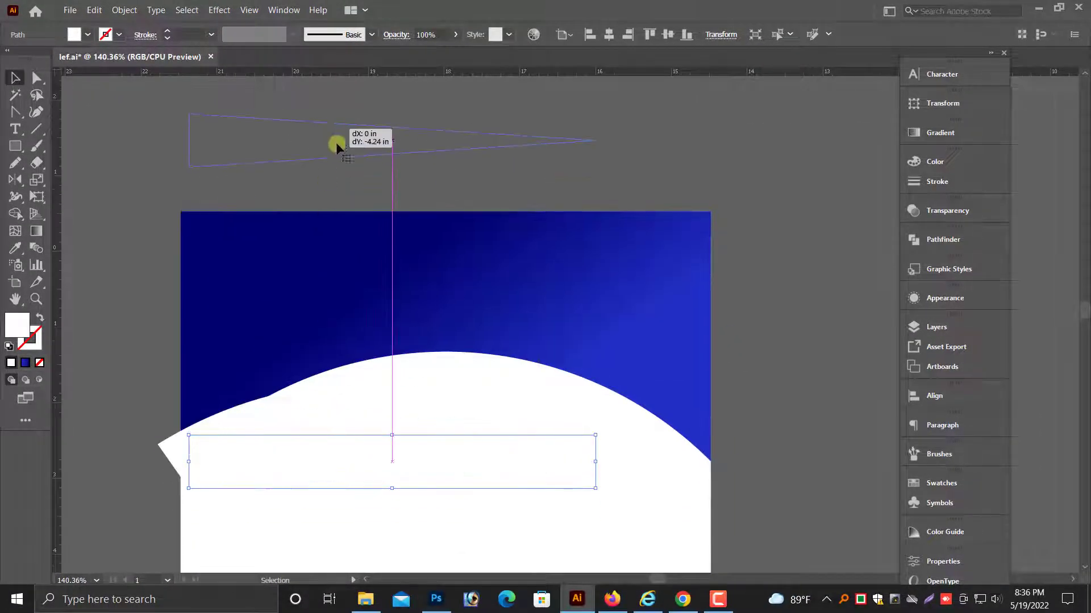
pyautogui.moveTo(335, 145); pyautogui.dragTo(336, 145)
# - Expand the appearance of the arched shape and fill it with the blue gradient sampled from the small rectangle above the page
pyautogui.click(124, 9)
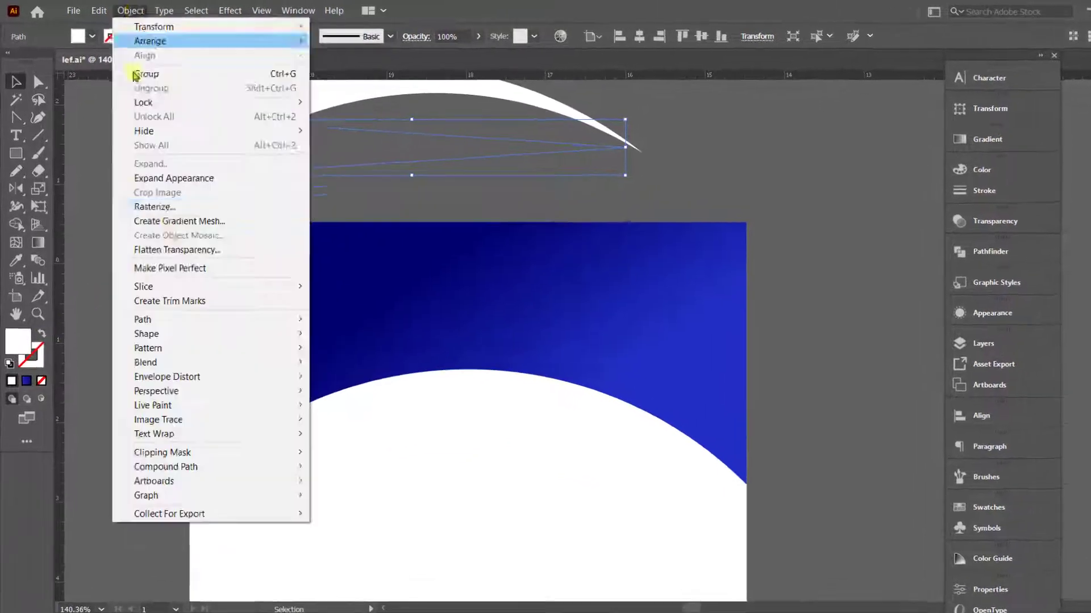
pyautogui.click(142, 164)
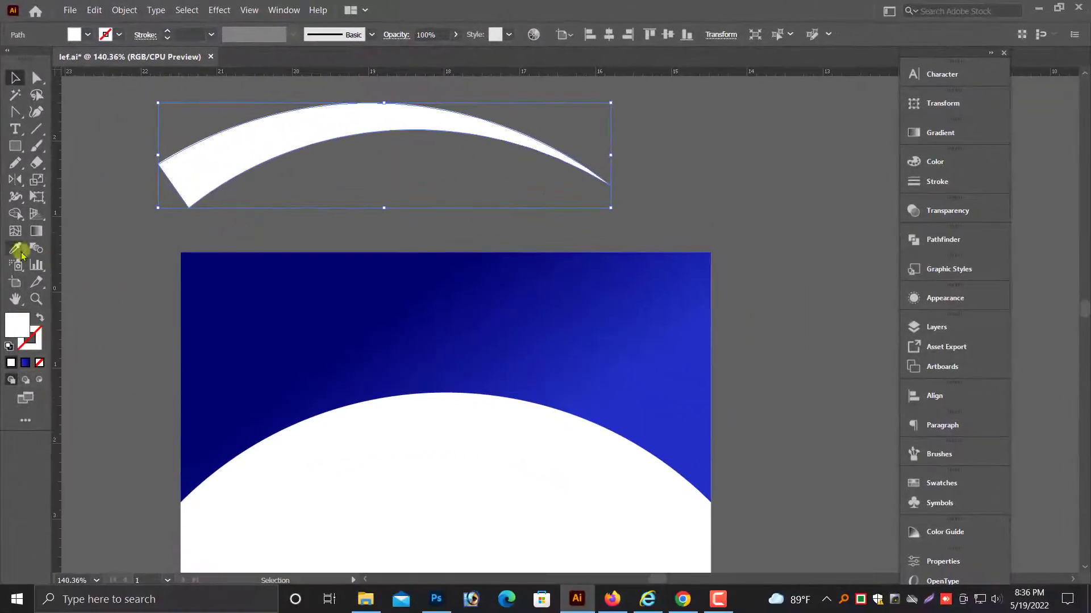
pyautogui.scroll(5, 386, 295)
pyautogui.click(234, 136)
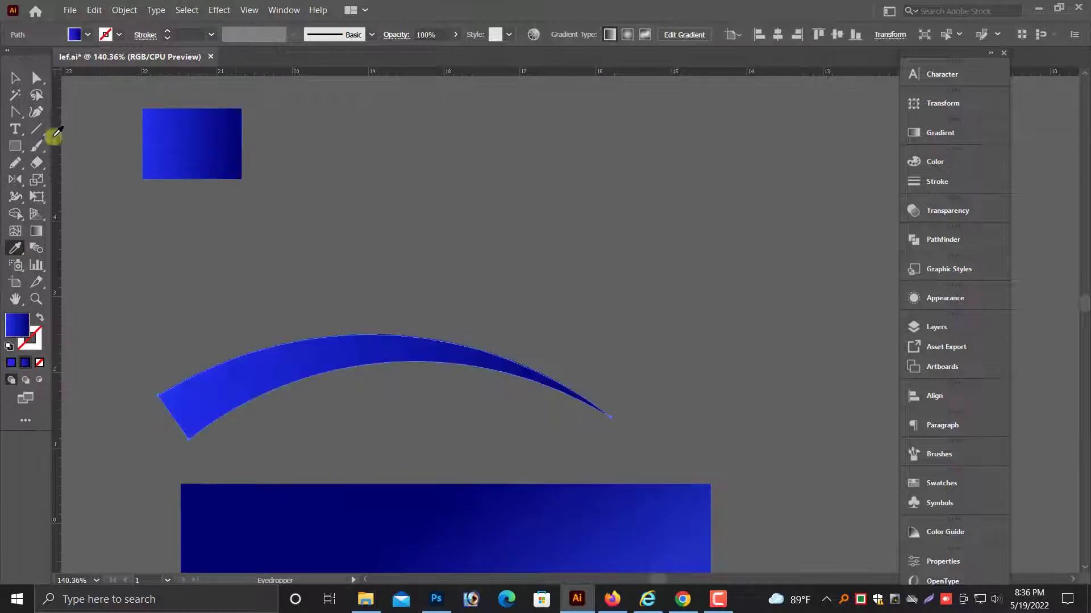
# - Move the blue arched ribbon below the header's curve and rotate it to follow the curve's left side, overhanging the page's left edge
pyautogui.scroll(-4, 512, 291)
pyautogui.moveTo(487, 161); pyautogui.dragTo(698, 431)
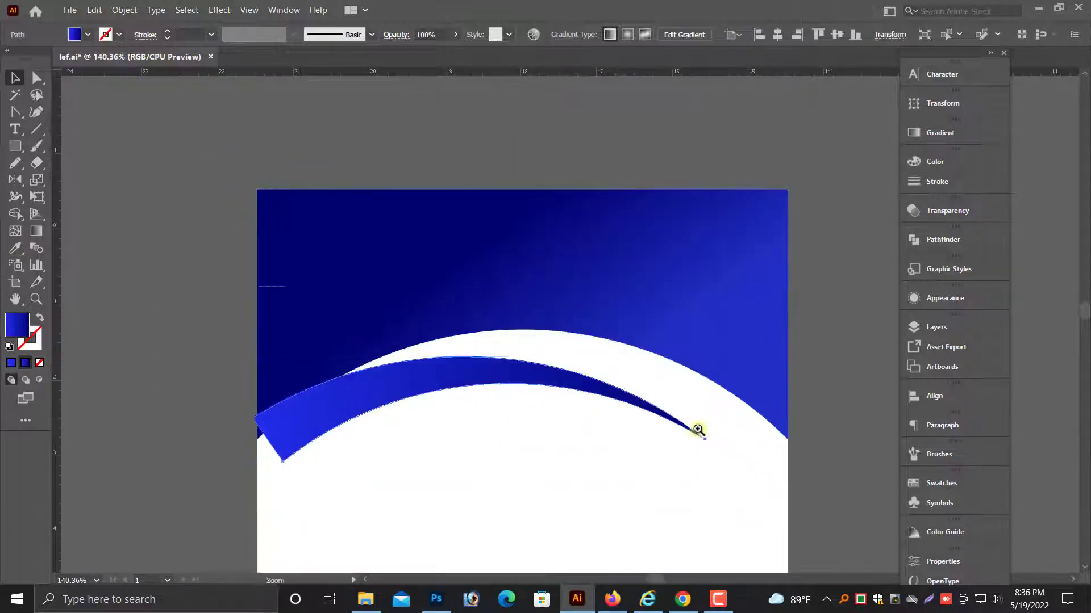
pyautogui.scroll(2, 290, 306)
pyautogui.click(232, 287)
pyautogui.click(267, 341)
pyautogui.moveTo(243, 244); pyautogui.dragTo(372, 335)
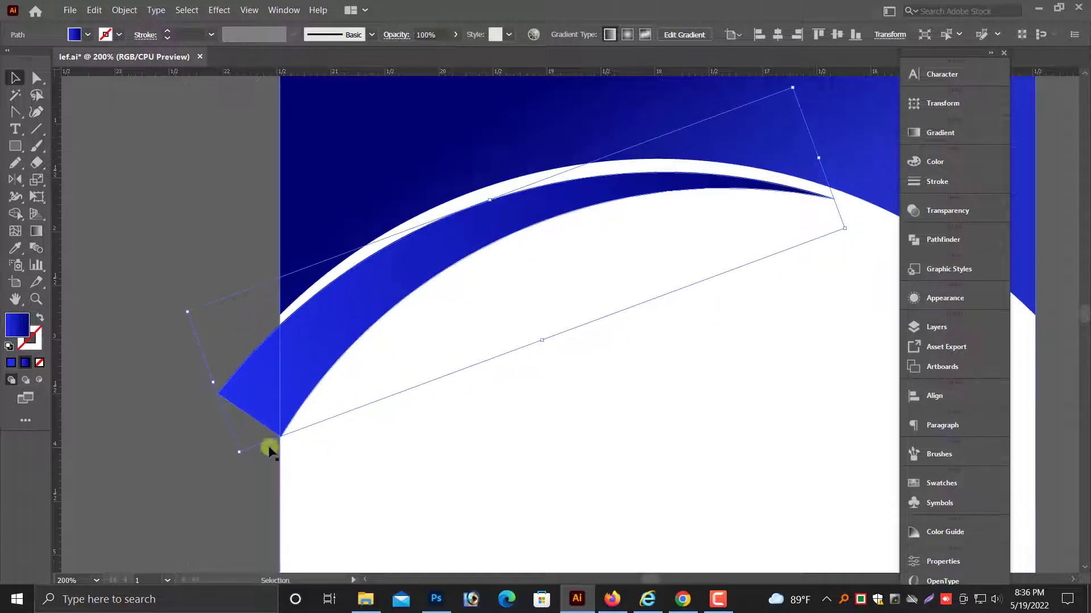
# - Trim off the part of the blue ribbon that overhangs the page's left edge with the Shape Builder
pyautogui.scroll(7, 237, 449)
pyautogui.scroll(-8, 421, 473)
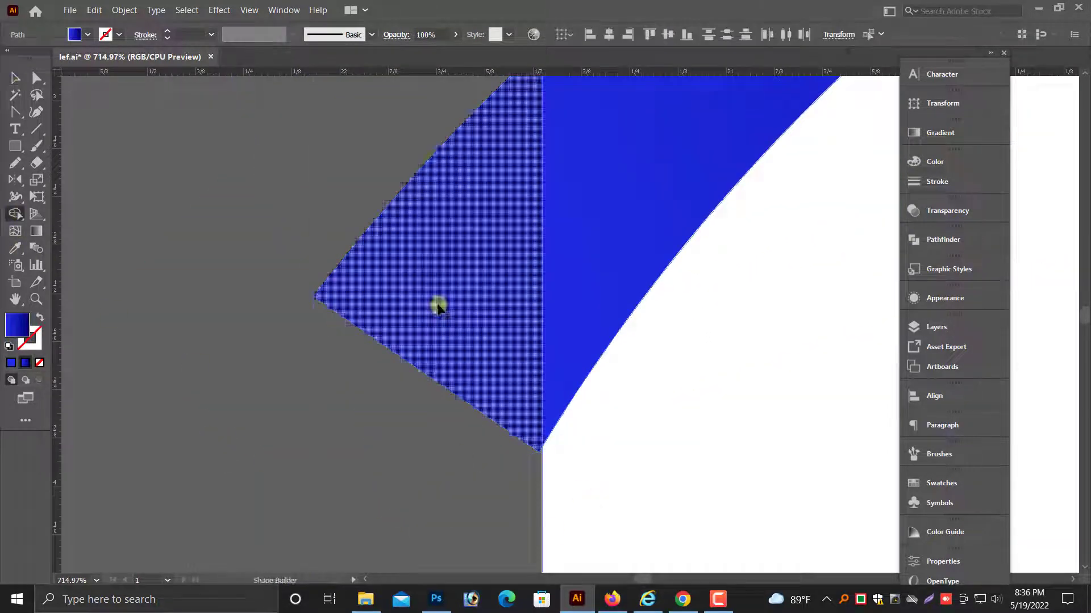
pyautogui.hotkey('alt', 'space')
# - Place a mirrored copy of the blue ribbon along the right side of the header's curve, extending past the page edge
pyautogui.moveTo(252, 372); pyautogui.dragTo(732, 403)
pyautogui.hotkey('ctrl', 'space')
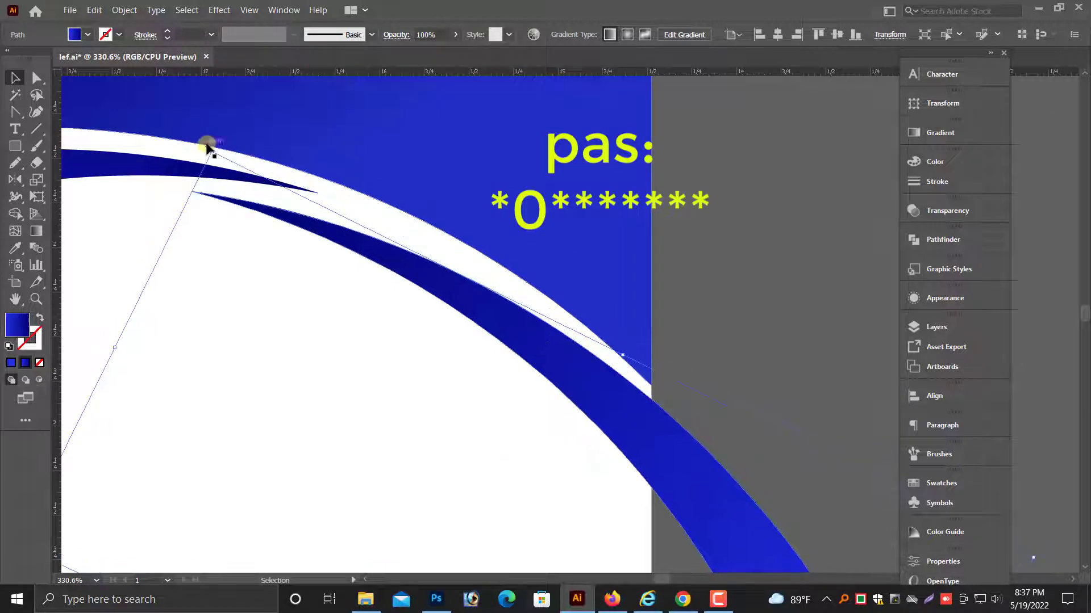
pyautogui.moveTo(206, 147); pyautogui.dragTo(696, 351)
pyautogui.hotkey('ctrl', '-')
pyautogui.hotkey('ctrl', '-')
# - Trim off the part of the mirrored ribbon that extends past the page's right edge with the Shape Builder
pyautogui.click(15, 215)
pyautogui.keyDown('alt'); pyautogui.click(696, 453); pyautogui.keyUp('alt')
pyautogui.click(13, 80)
pyautogui.click(691, 333)
pyautogui.hotkey('ctrl', '-')
pyautogui.hotkey('ctrl', '-')
pyautogui.moveTo(162, 183); pyautogui.dragTo(852, 319)
pyautogui.scroll(3, 592, 315)
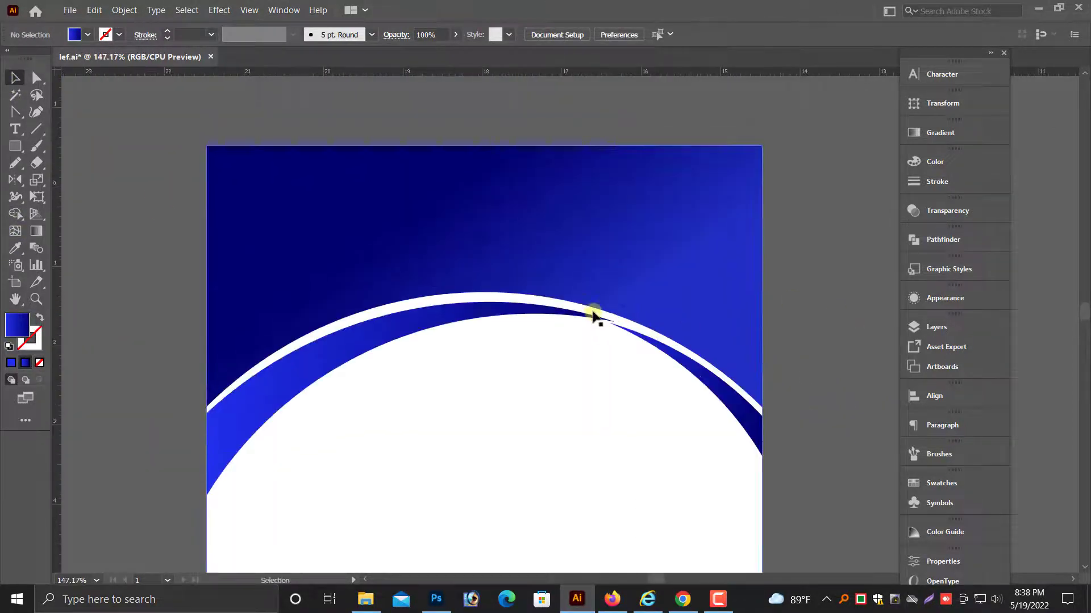
pyautogui.click(546, 278)
pyautogui.click(219, 11)
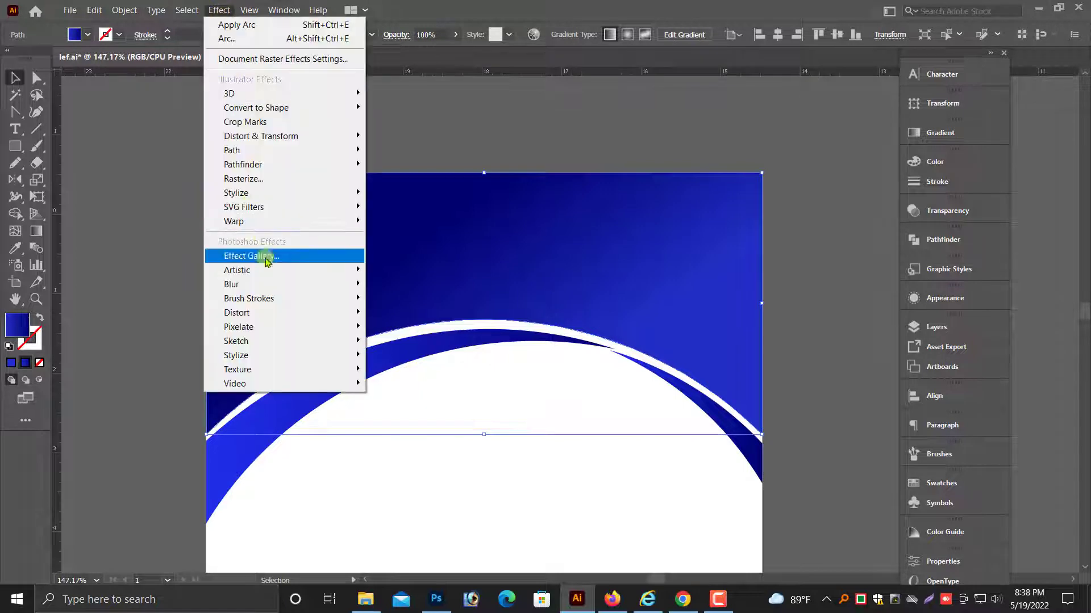
pyautogui.click(460, 138)
pyautogui.click(458, 137)
# - Enlarge the school name and address text from the prepared text beside the page and move both onto the blue header
pyautogui.hotkey('ctrl', '-')
pyautogui.hotkey('ctrl', '-')
pyautogui.moveTo(418, 305); pyautogui.dragTo(430, 280)
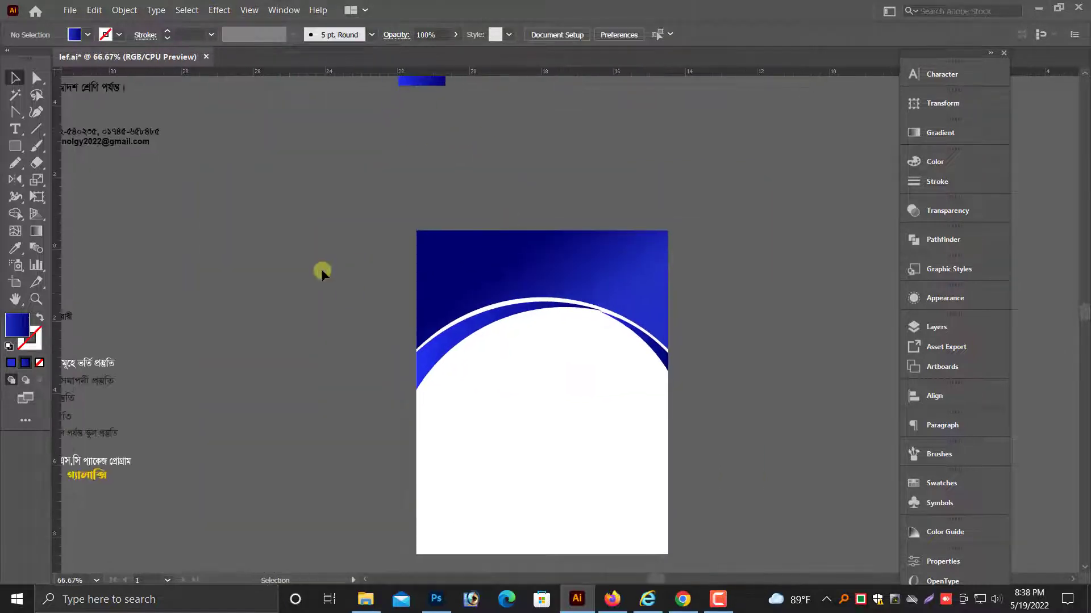
pyautogui.hotkey('ctrl', '-')
pyautogui.hotkey('alt', 'space')
pyautogui.moveTo(376, 224); pyautogui.dragTo(440, 308)
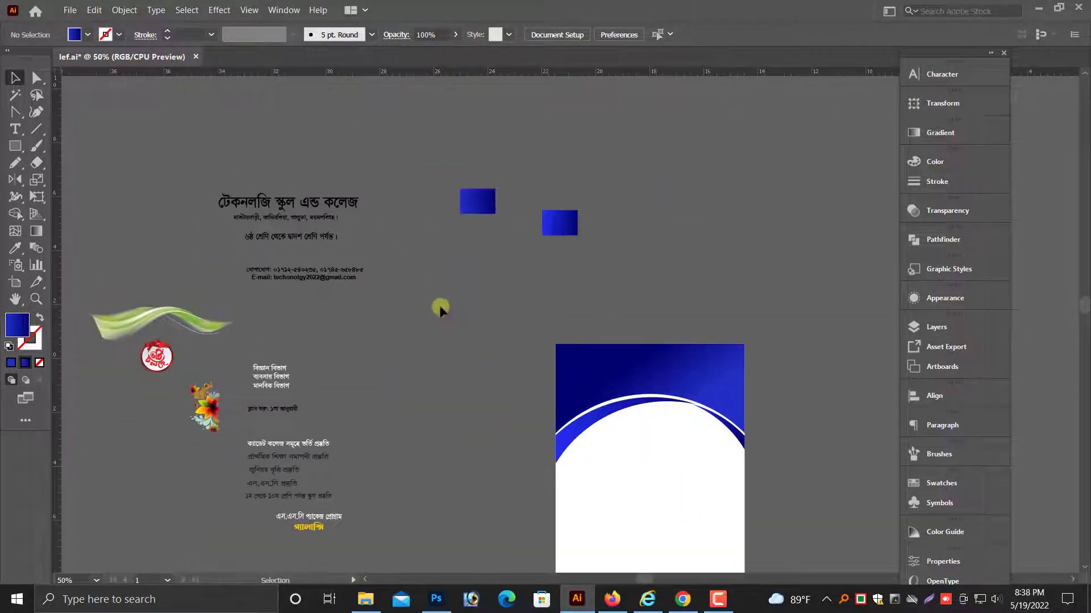
pyautogui.click(349, 223)
pyautogui.click(343, 218)
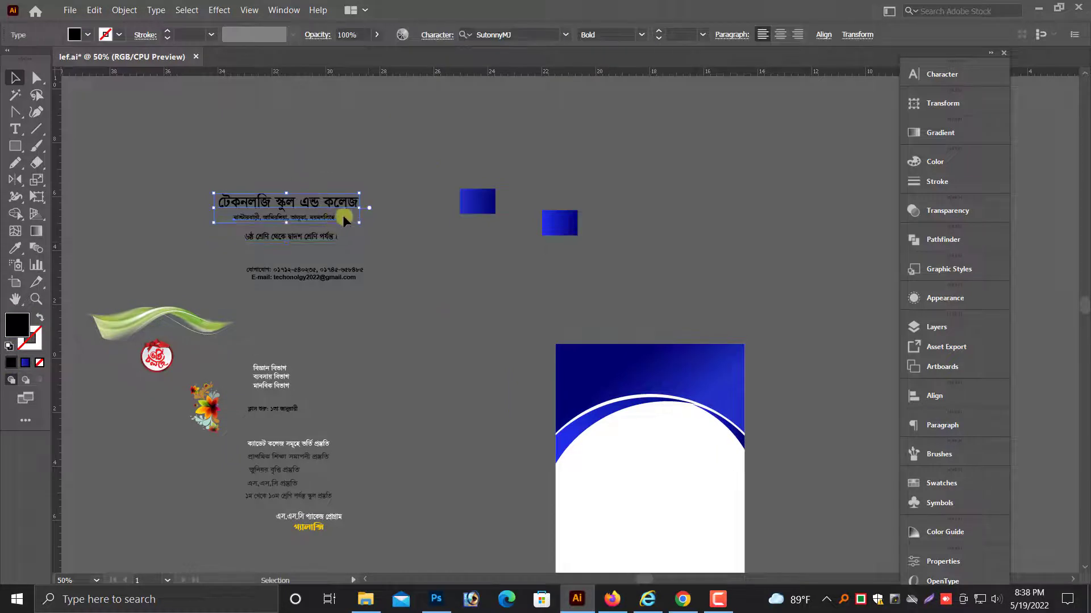
pyautogui.moveTo(359, 208); pyautogui.dragTo(463, 229)
pyautogui.moveTo(363, 199); pyautogui.dragTo(696, 358)
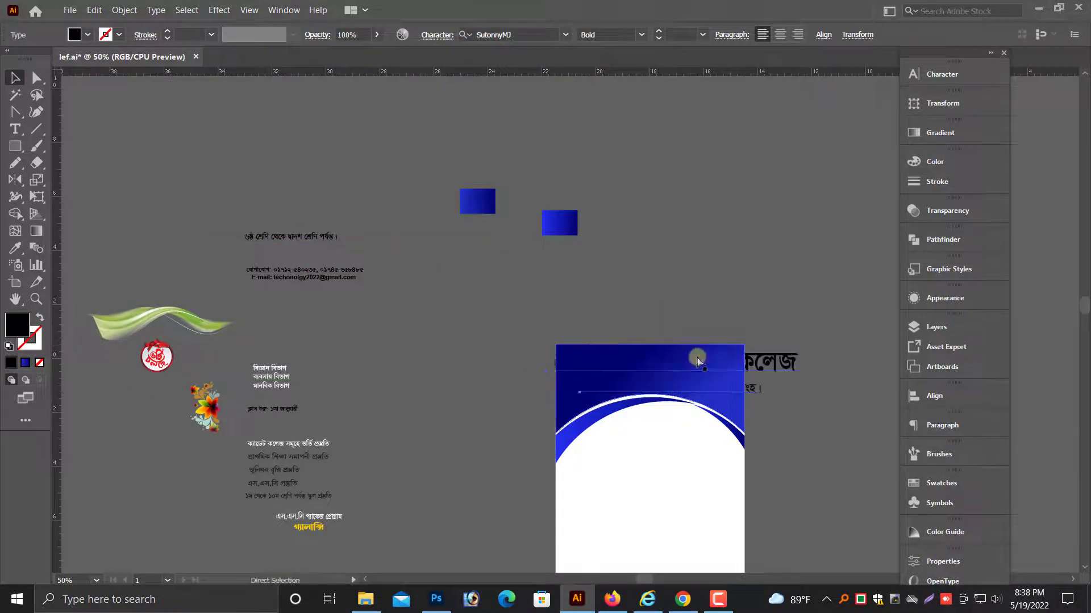
# - Bring the school name and address text to the front and fill both with yellow (FFFF00)
pyautogui.hotkey('ctrl', '+')
pyautogui.hotkey('ctrl', '+')
pyautogui.hotkey('ctrl', '+')
pyautogui.rightClick(823, 287)
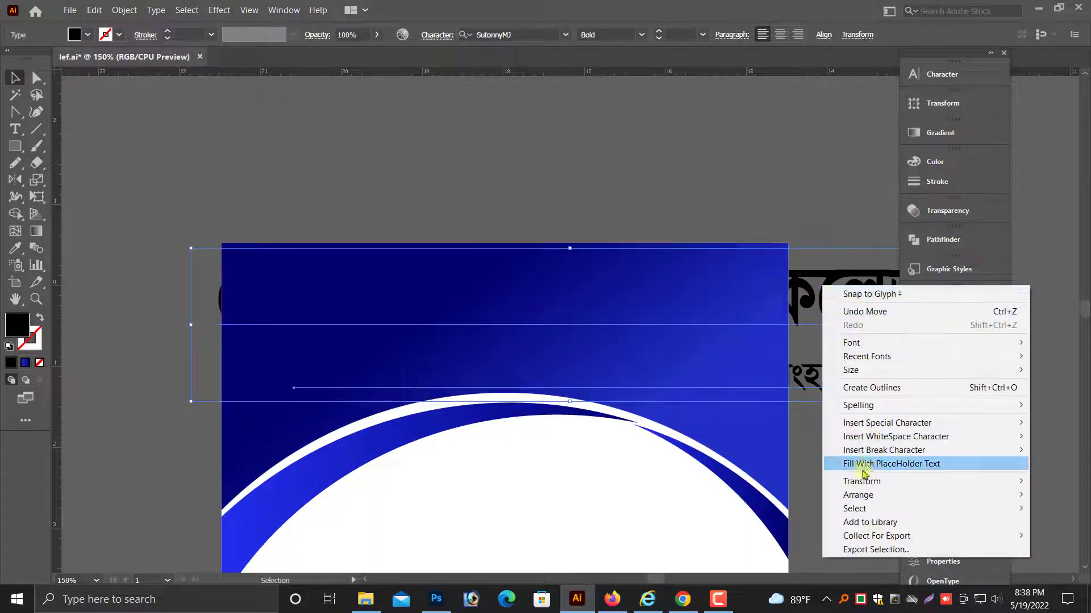
pyautogui.moveTo(866, 487)
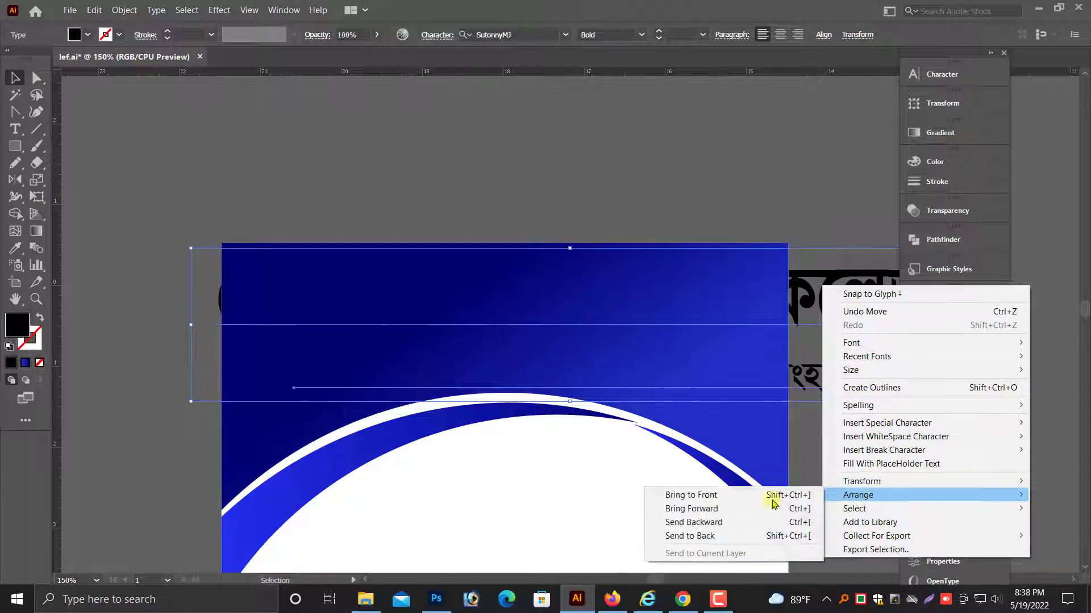
pyautogui.click(700, 496)
pyautogui.click(934, 165)
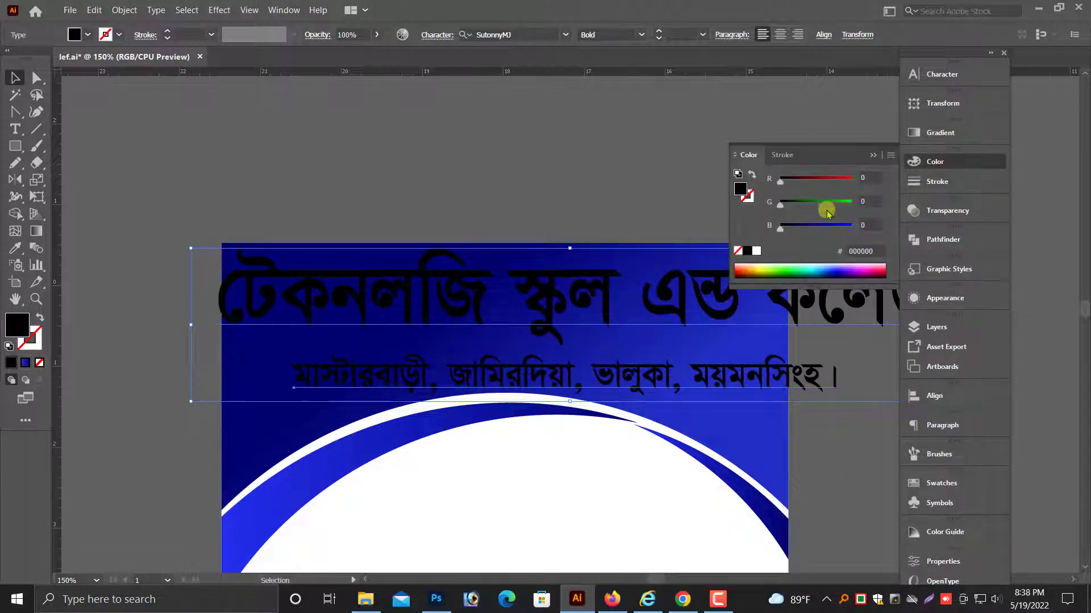
pyautogui.moveTo(799, 205); pyautogui.dragTo(852, 179)
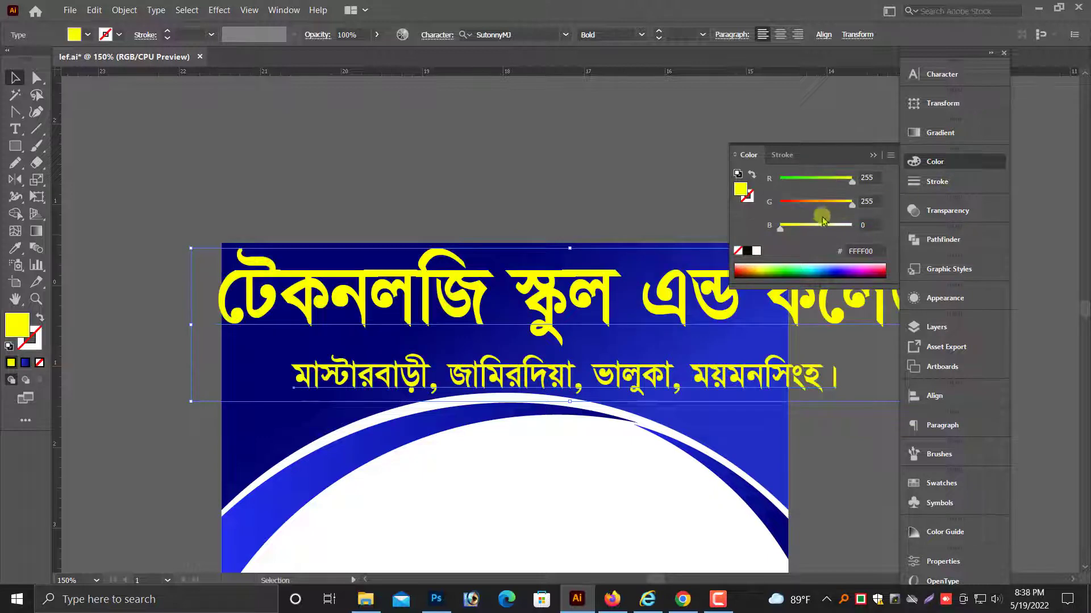
# - Scale the school name down to about 54 pt and position it within the header's width above the address line
pyautogui.scroll(1, 590, 338)
pyautogui.moveTo(723, 378); pyautogui.dragTo(599, 406)
pyautogui.click(619, 255)
pyautogui.click(796, 340)
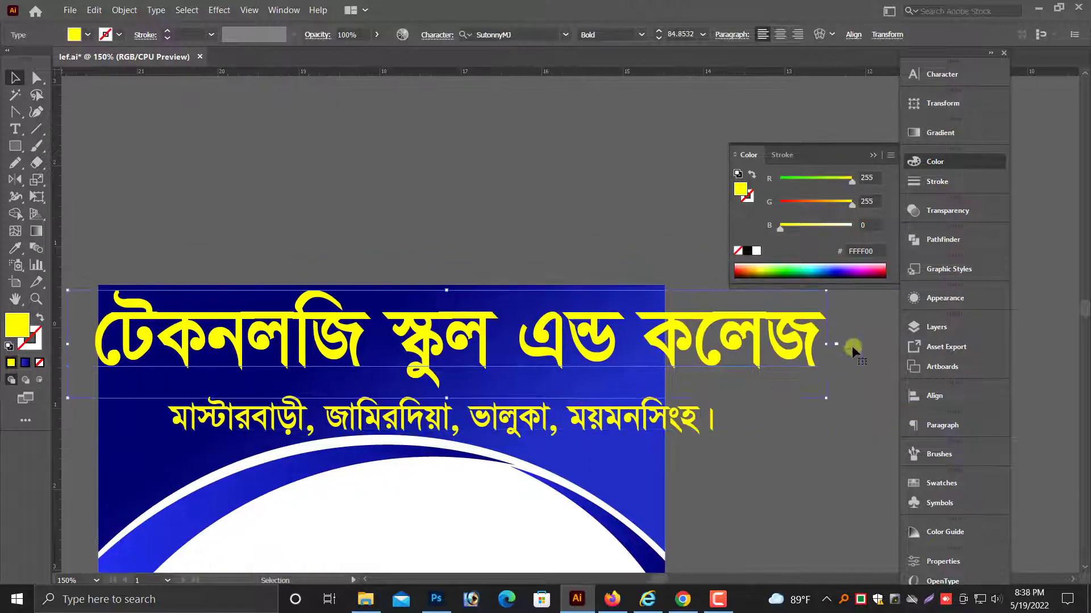
pyautogui.moveTo(827, 345); pyautogui.dragTo(688, 346)
pyautogui.moveTo(652, 350); pyautogui.dragTo(733, 365)
pyautogui.moveTo(661, 366); pyautogui.dragTo(572, 363)
pyautogui.click(869, 157)
pyautogui.scroll(-2, 852, 268)
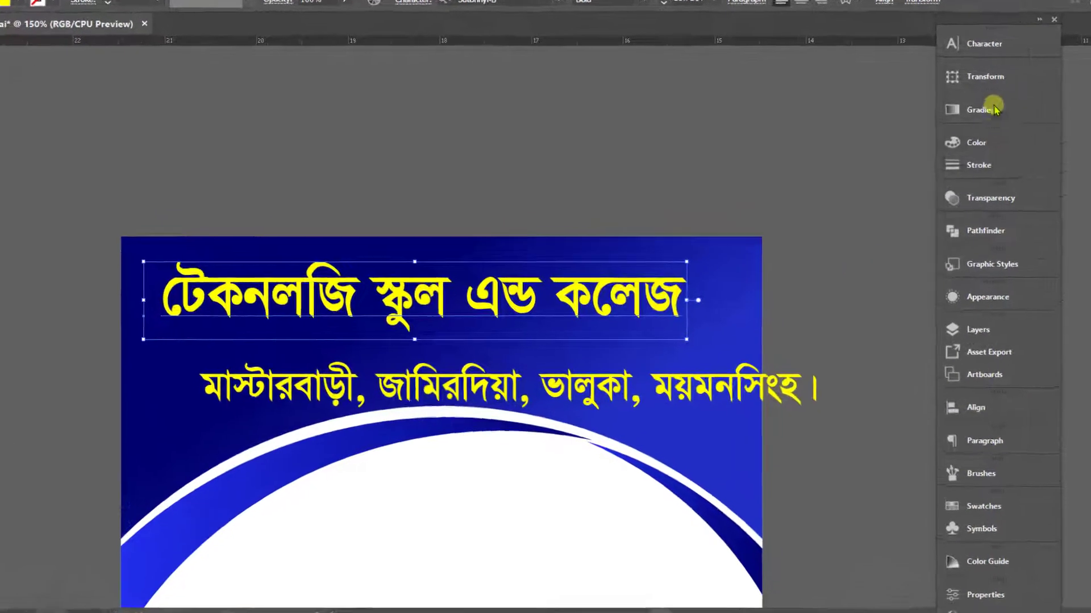
# - Search the fonts for "li" and set the school name in Li Azad Feni ANSI V1
pyautogui.click(942, 103)
pyautogui.click(947, 77)
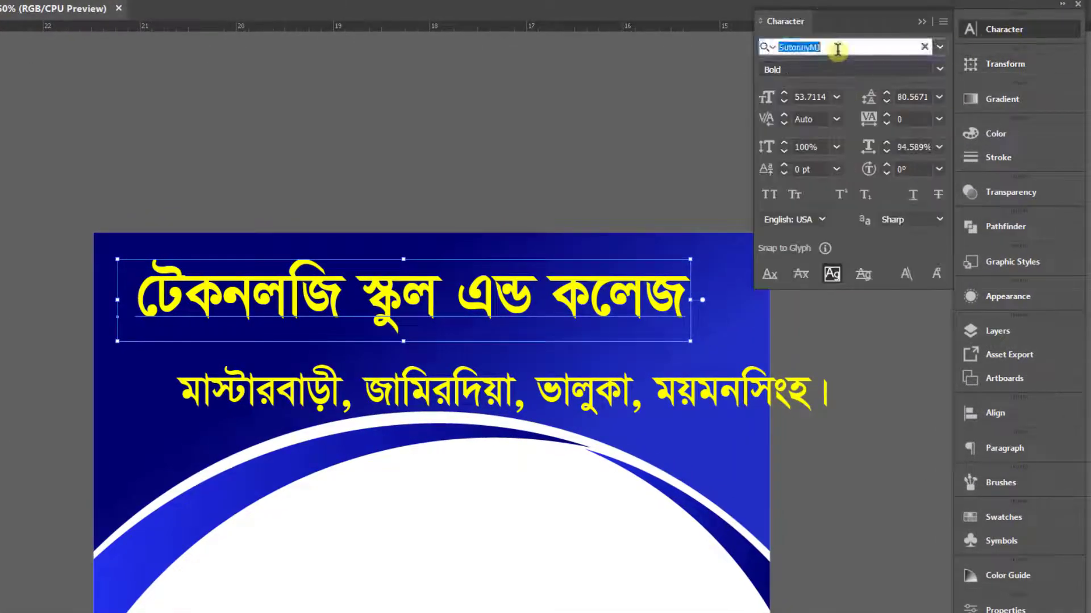
pyautogui.write('`n')
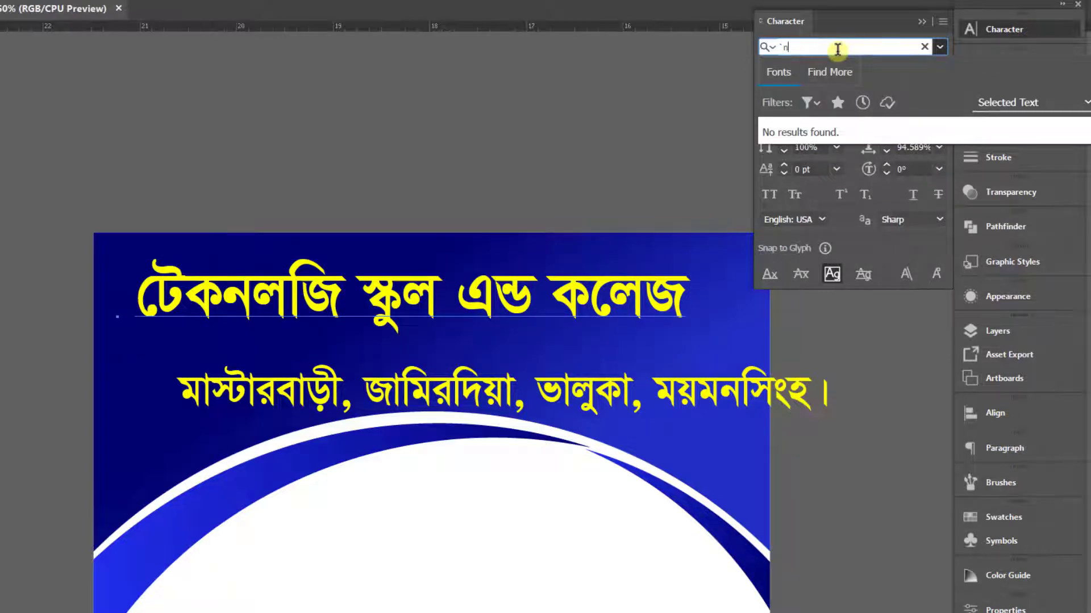
pyautogui.press('BackSpace')
pyautogui.press('BackSpace')
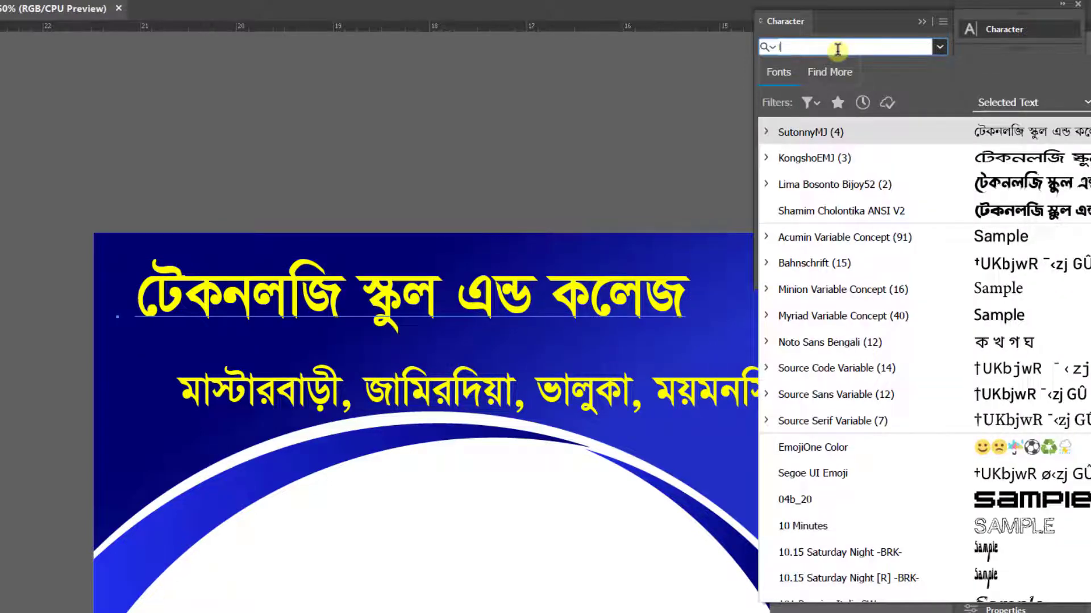
pyautogui.write('l')
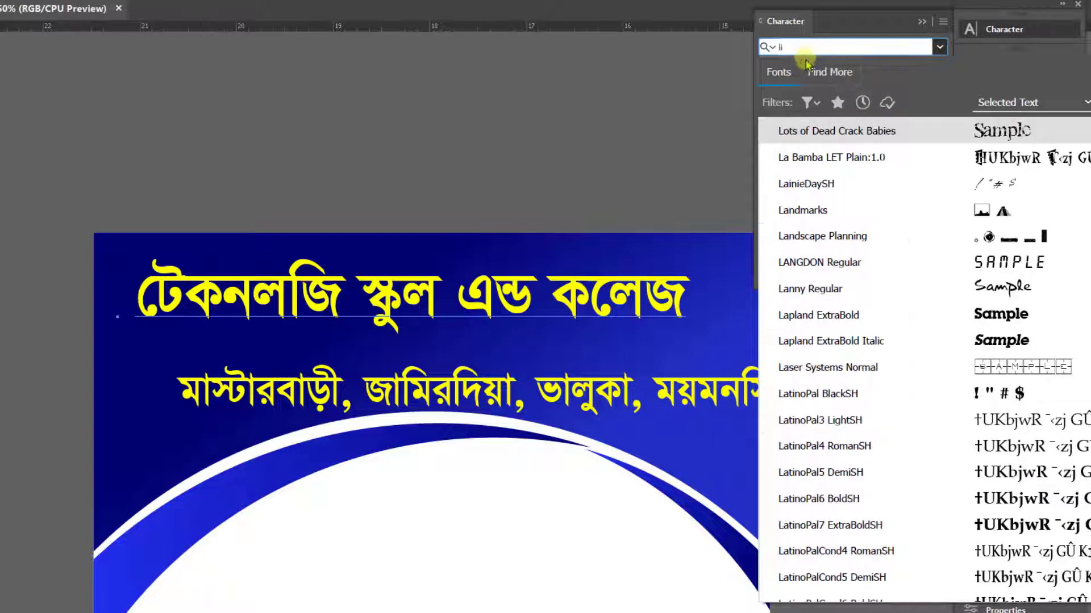
pyautogui.write('i')
pyautogui.click(808, 132)
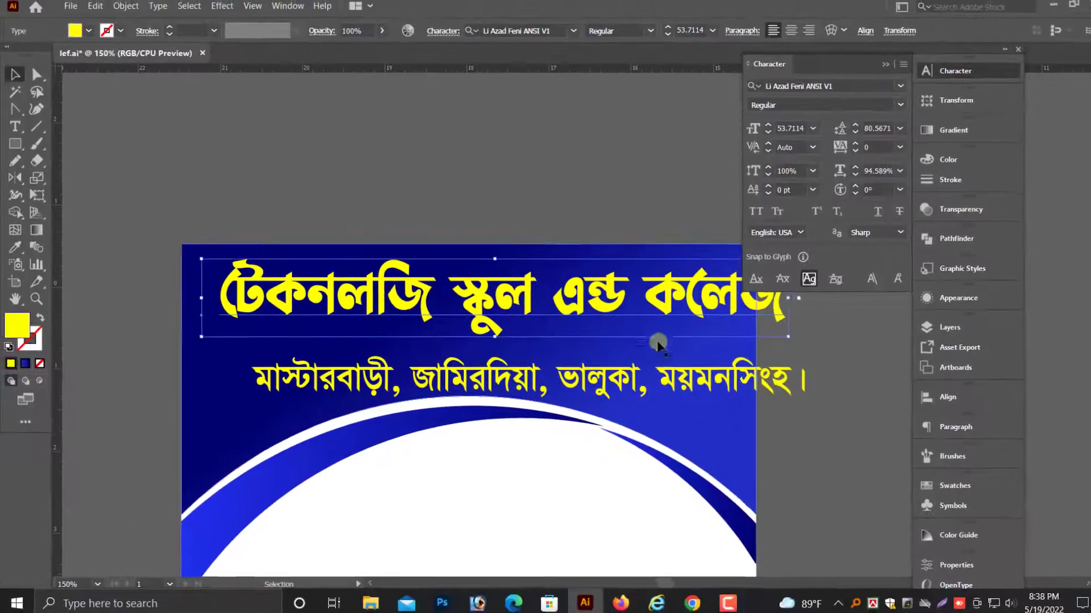
pyautogui.scroll(1, 794, 383)
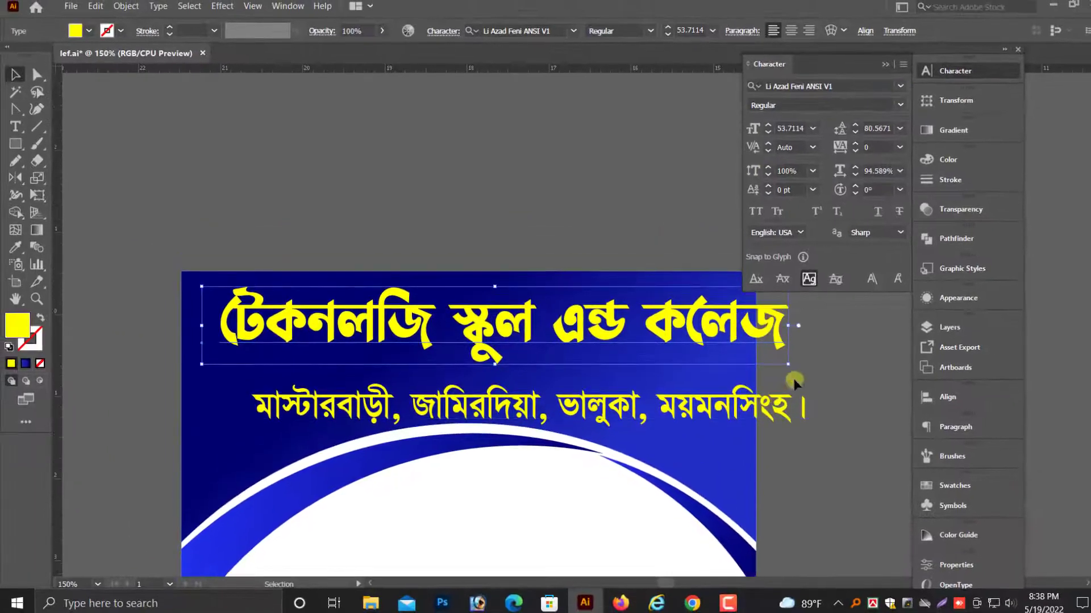
# - Resize the school name to about 59 pt with about 82% horizontal scale so it spans the header's width
pyautogui.moveTo(788, 330); pyautogui.dragTo(706, 349)
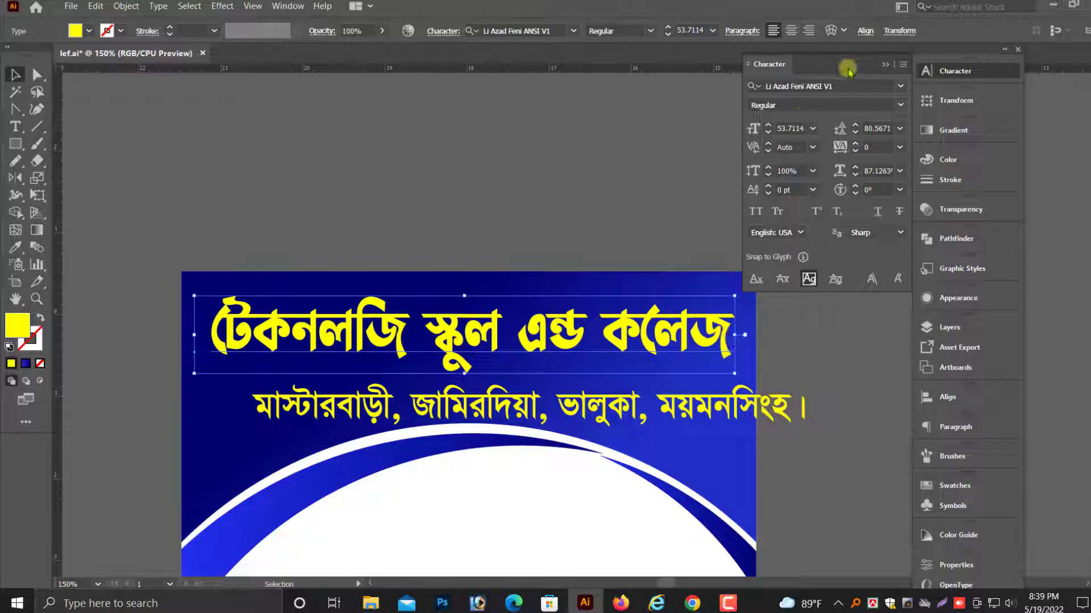
pyautogui.moveTo(848, 69); pyautogui.dragTo(892, 79)
pyautogui.moveTo(591, 314); pyautogui.dragTo(582, 314)
pyautogui.moveTo(455, 296); pyautogui.dragTo(454, 289)
pyautogui.moveTo(726, 377); pyautogui.dragTo(744, 377)
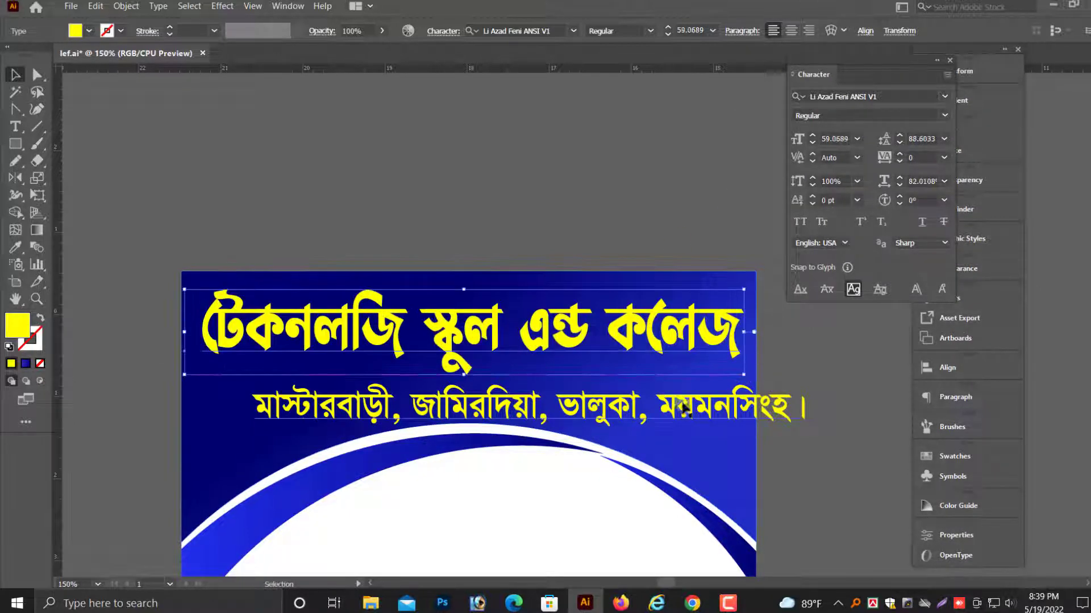
# - Scale the address line down to about 33 pt, centered beneath the school name, and fill it with white
pyautogui.moveTo(782, 413); pyautogui.dragTo(744, 402)
pyautogui.moveTo(732, 402); pyautogui.dragTo(716, 402)
pyautogui.click(929, 70)
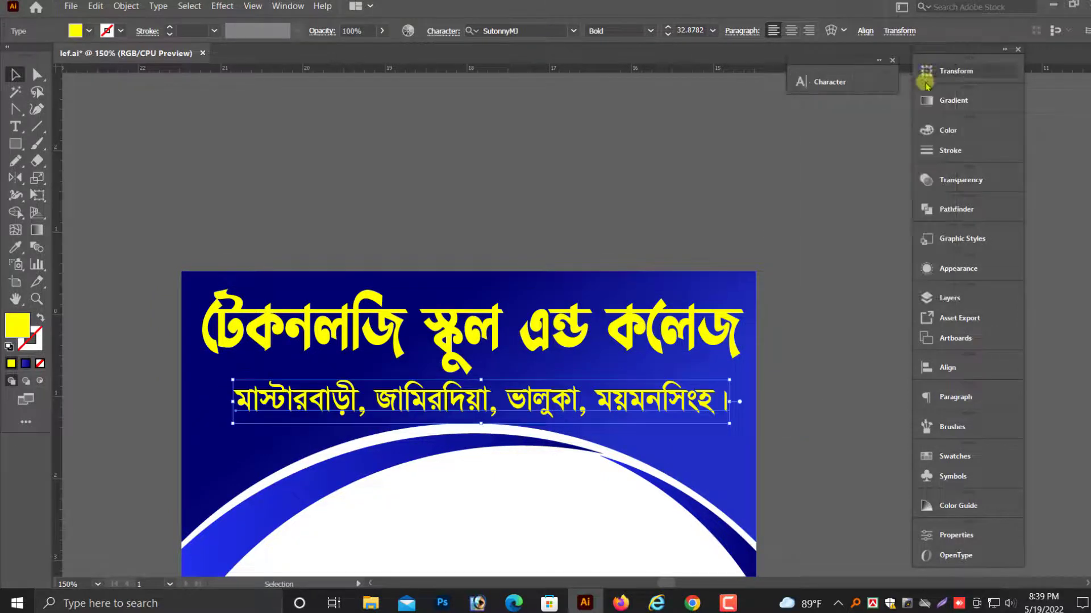
pyautogui.click(948, 130)
pyautogui.click(770, 221)
pyautogui.moveTo(597, 402); pyautogui.dragTo(589, 402)
pyautogui.scroll(3, 453, 312)
pyautogui.click(455, 318)
pyautogui.hotkey('ctrl', '-')
pyautogui.hotkey('ctrl', '-')
pyautogui.hotkey('ctrl', '-')
pyautogui.click(885, 124)
pyautogui.click(712, 219)
# - Move the green wave graphic from beside the page onto the header's curved edge and enlarge it beyond the page width
pyautogui.hotkey('ctrl', '-')
pyautogui.hotkey('ctrl', '-')
pyautogui.scroll(-1, 582, 230)
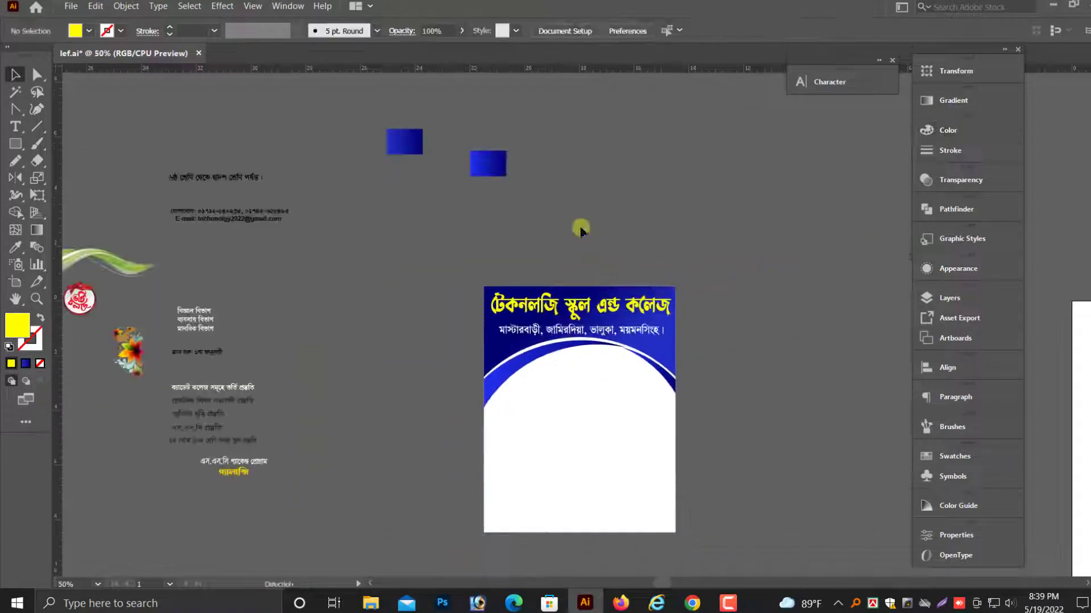
pyautogui.hscroll(-2, 574, 230)
pyautogui.scroll(-1, 511, 233)
pyautogui.click(155, 228)
pyautogui.moveTo(221, 236); pyautogui.dragTo(352, 236)
pyautogui.moveTo(265, 220); pyautogui.dragTo(708, 345)
pyautogui.hotkey('ctrl', '+')
pyautogui.hotkey('ctrl', '+')
pyautogui.moveTo(682, 344); pyautogui.dragTo(691, 271)
pyautogui.click(375, 423)
pyautogui.scroll(3, 662, 328)
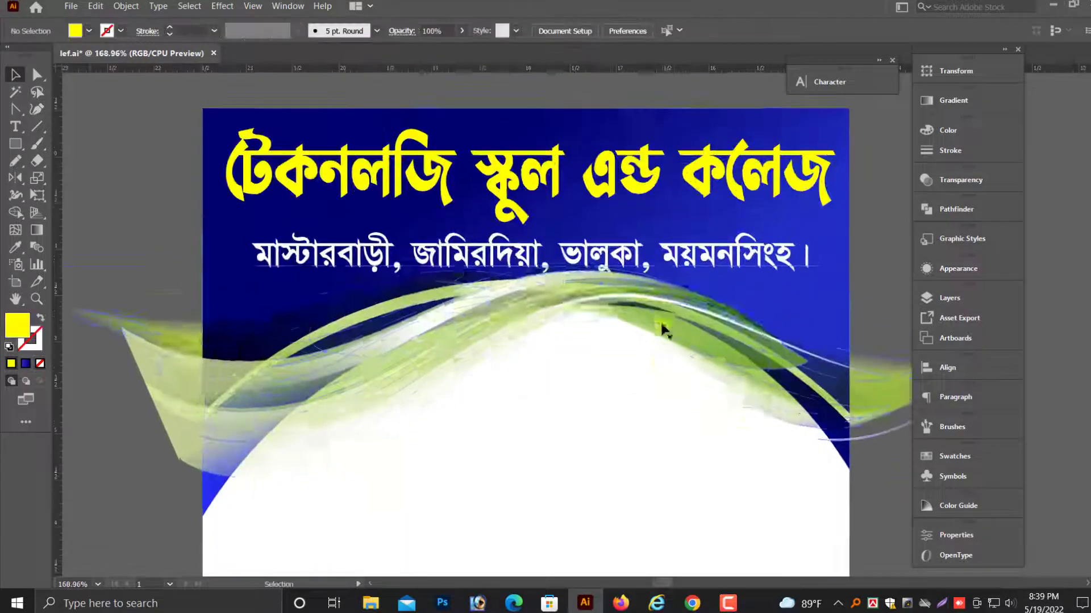
# - Arrange the green wave graphic behind the blue header and ribbons but in front of the white body
pyautogui.click(662, 313)
pyautogui.scroll(-1, 499, 454)
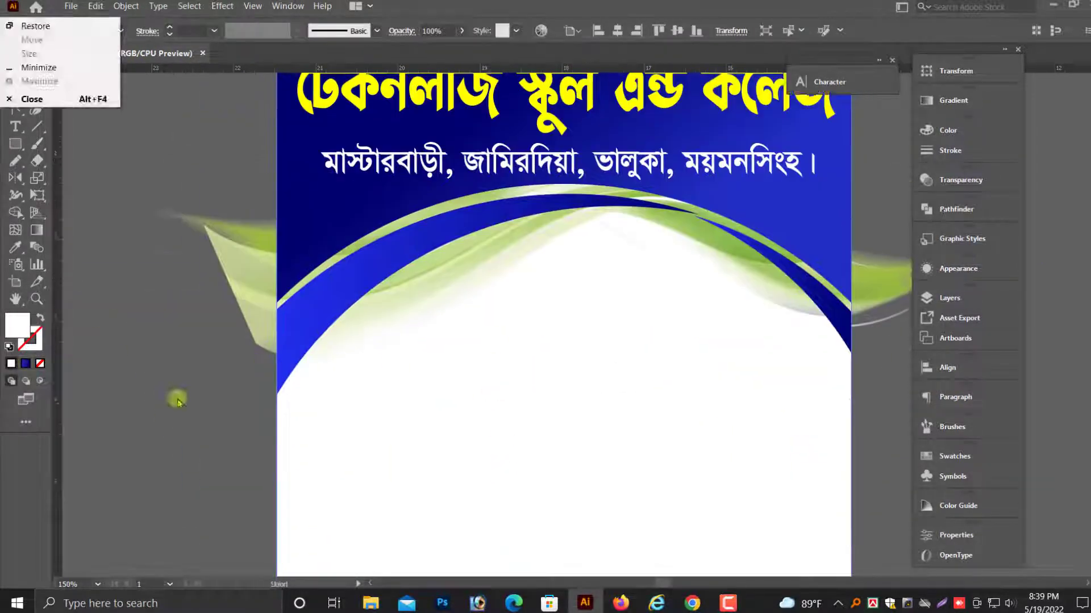
pyautogui.click(479, 294)
pyautogui.scroll(-1, 565, 348)
pyautogui.moveTo(875, 403); pyautogui.dragTo(820, 445)
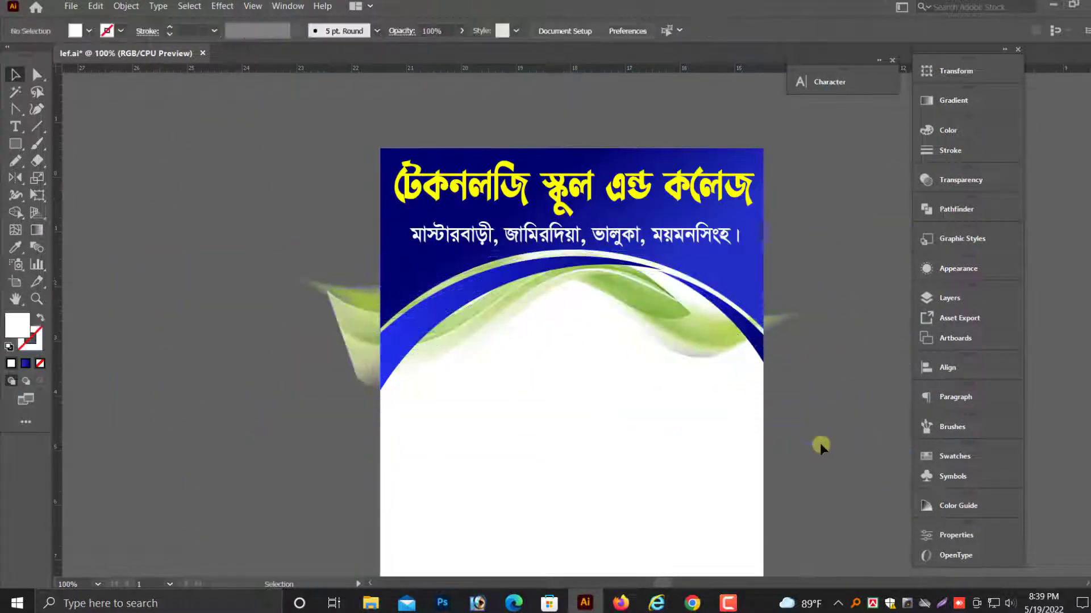
pyautogui.scroll(2, 657, 306)
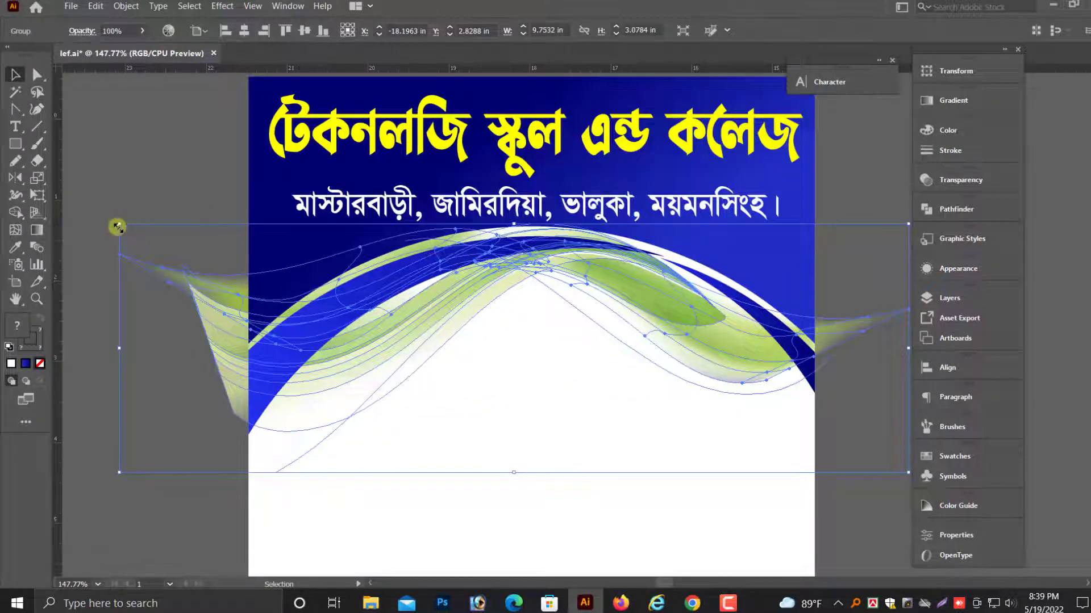
# - Resize the green wave to fit the underside of the header curve, keeping it stacked between the white body and blue shapes
pyautogui.moveTo(117, 227); pyautogui.dragTo(151, 248)
pyautogui.hotkey('ctrl', 'shift', '[')
pyautogui.click(550, 463)
pyautogui.click(694, 341)
pyautogui.click(785, 465)
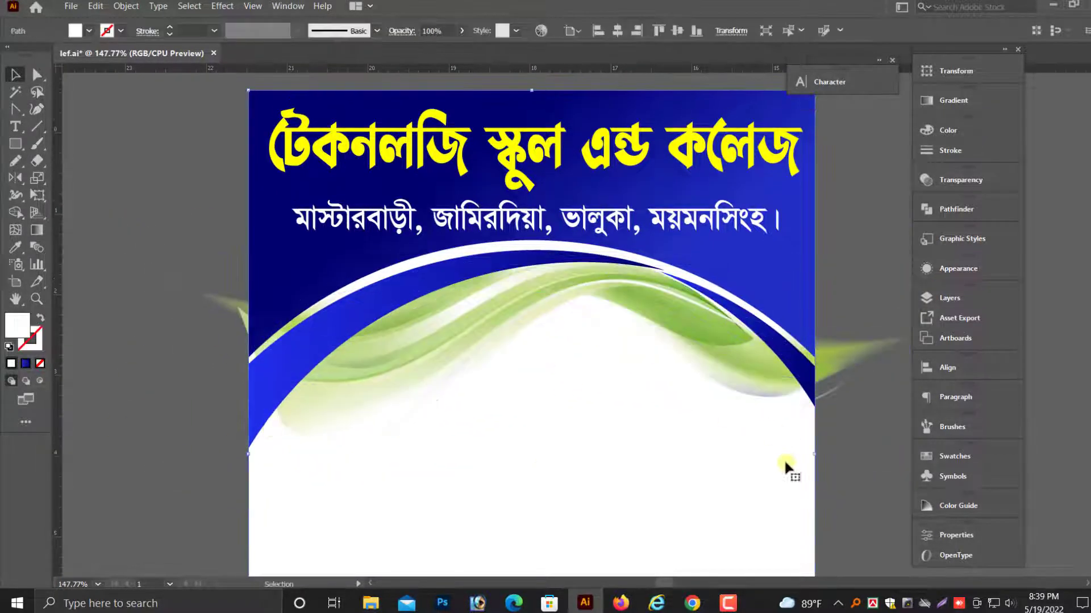
pyautogui.click(178, 479)
pyautogui.moveTo(170, 477); pyautogui.dragTo(133, 495)
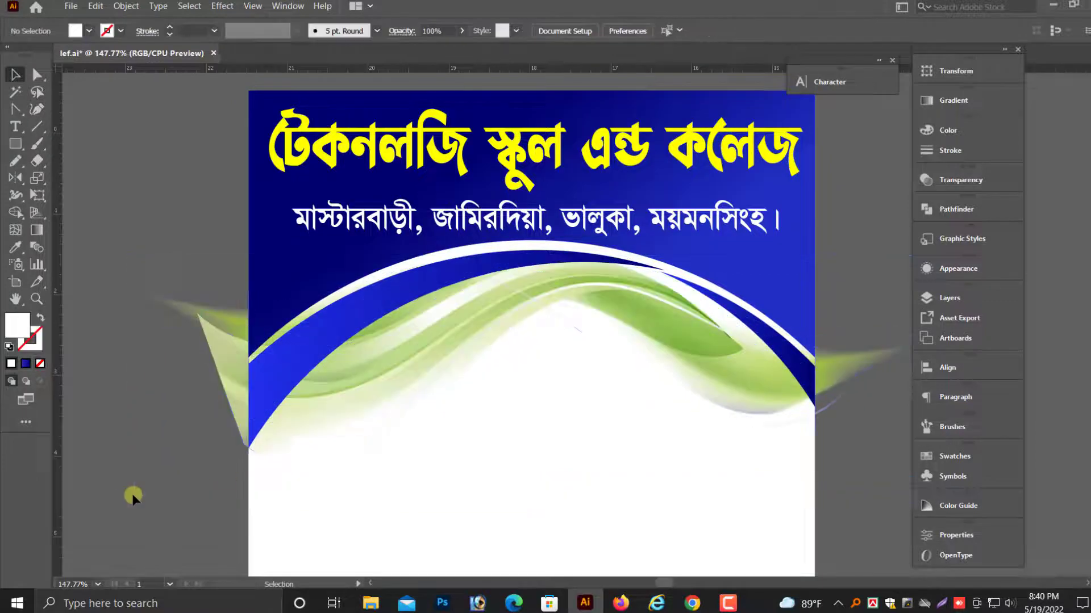
pyautogui.scroll(-3, 133, 496)
pyautogui.scroll(2, 769, 390)
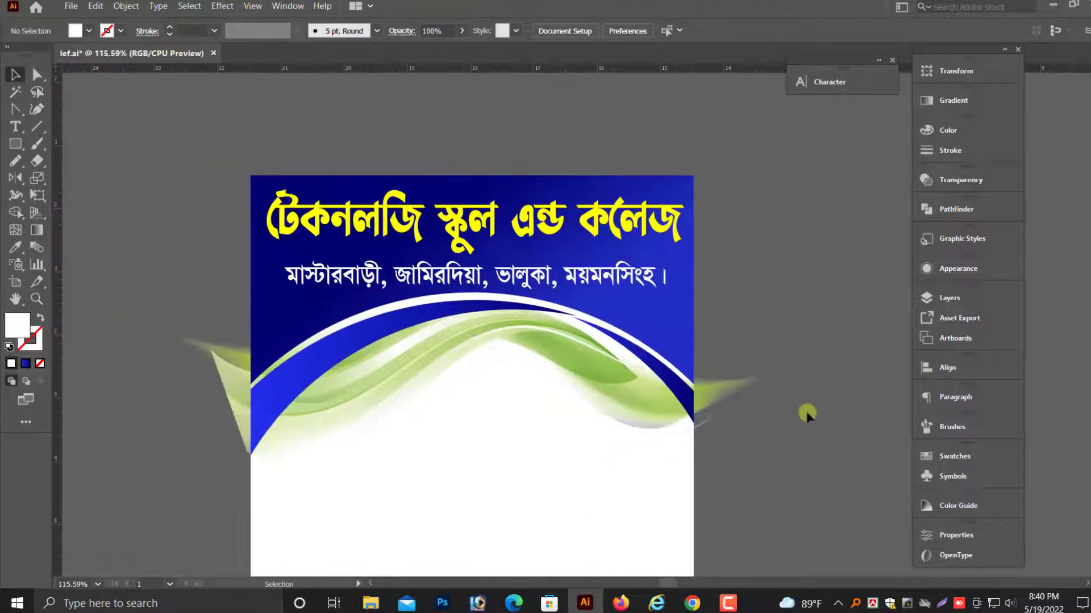
# - Adjust the wave's RGB color balance to Red 0%, Green 10% and Blue 50%
pyautogui.click(469, 364)
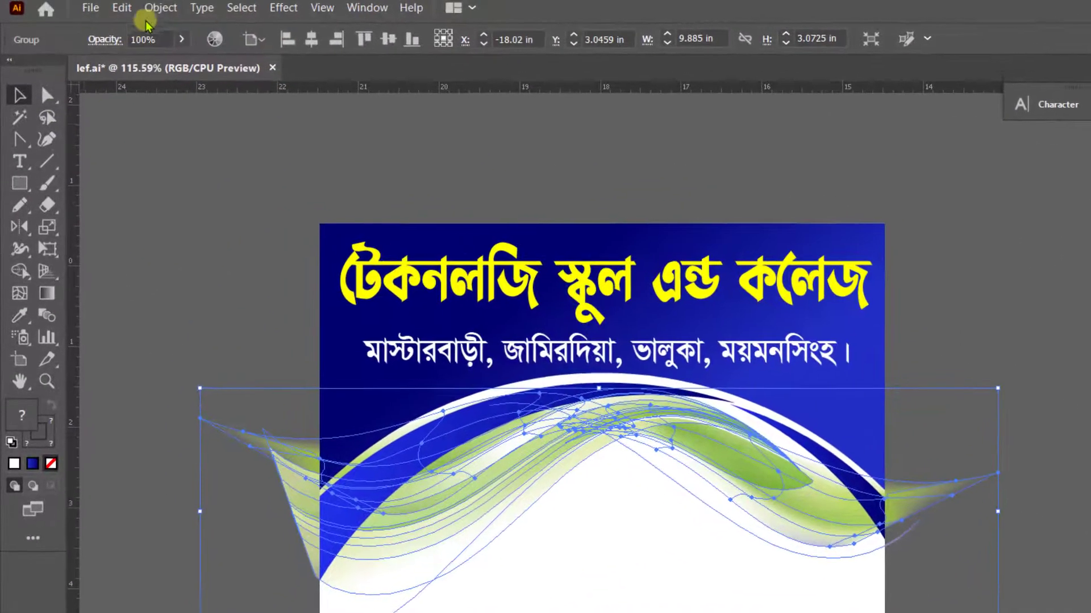
pyautogui.click(153, 11)
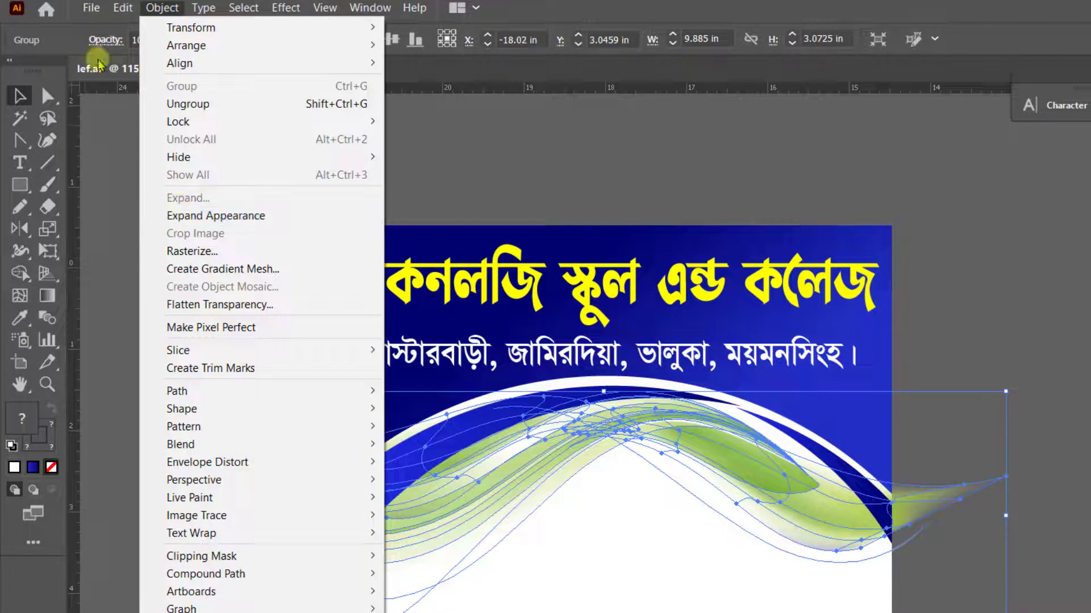
pyautogui.moveTo(121, 9)
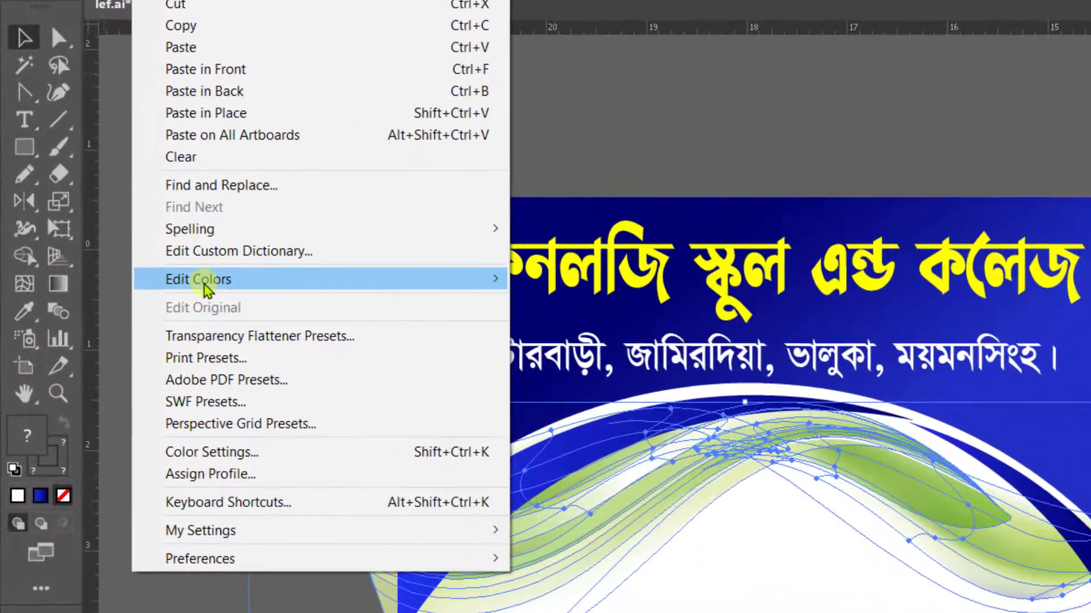
pyautogui.moveTo(204, 317)
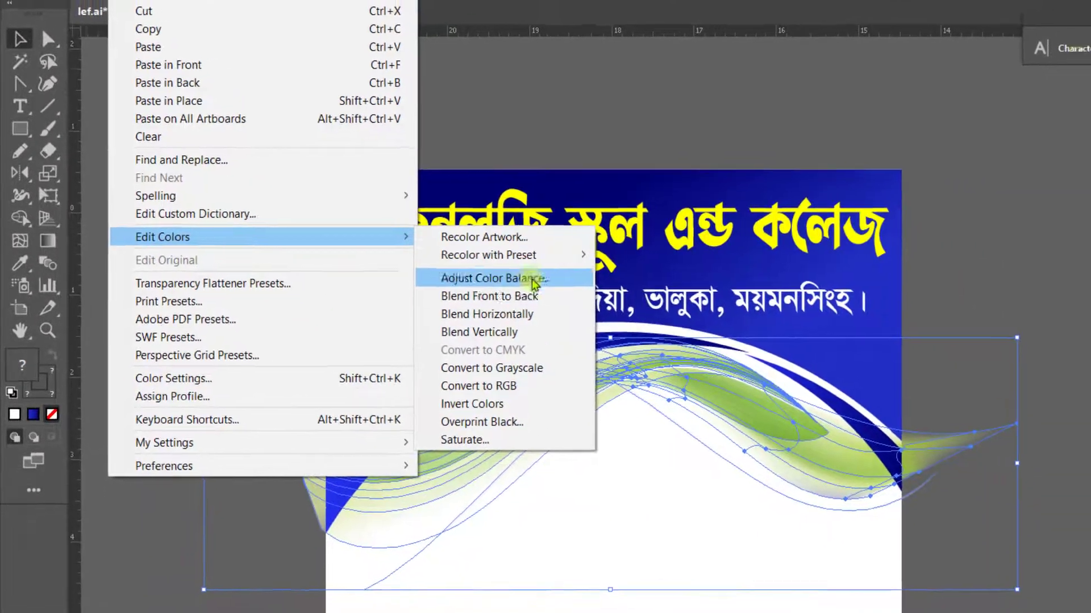
pyautogui.click(546, 279)
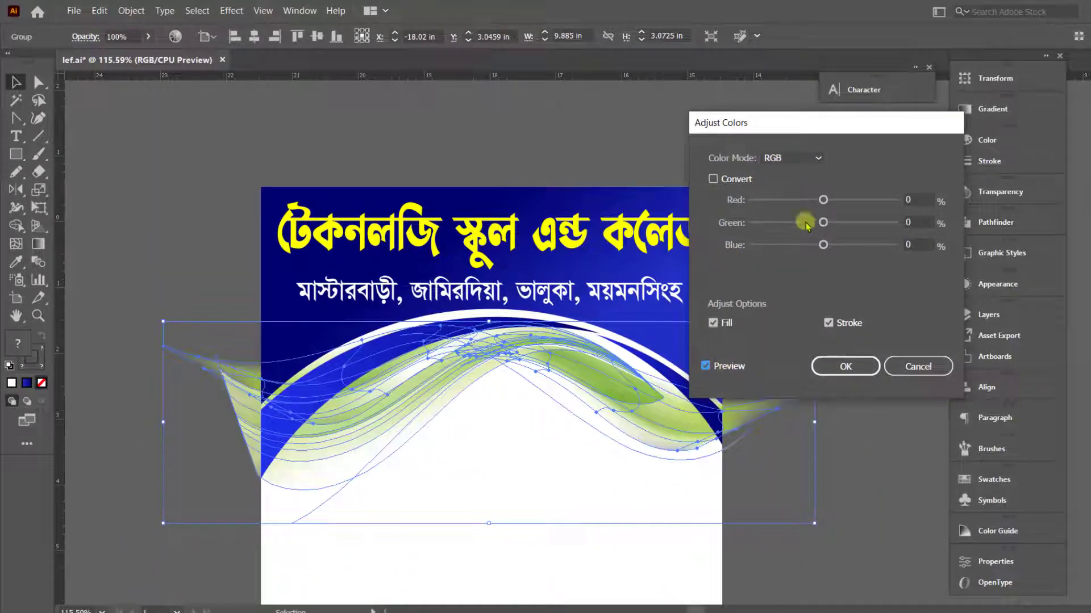
pyautogui.click(808, 223)
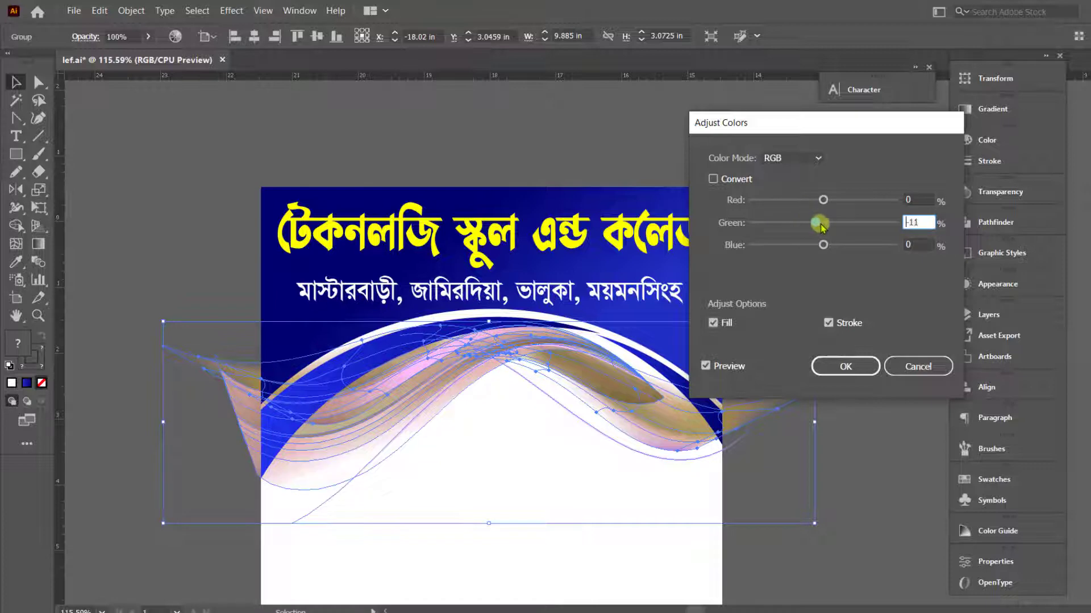
pyautogui.moveTo(819, 223); pyautogui.dragTo(817, 222)
pyautogui.click(837, 245)
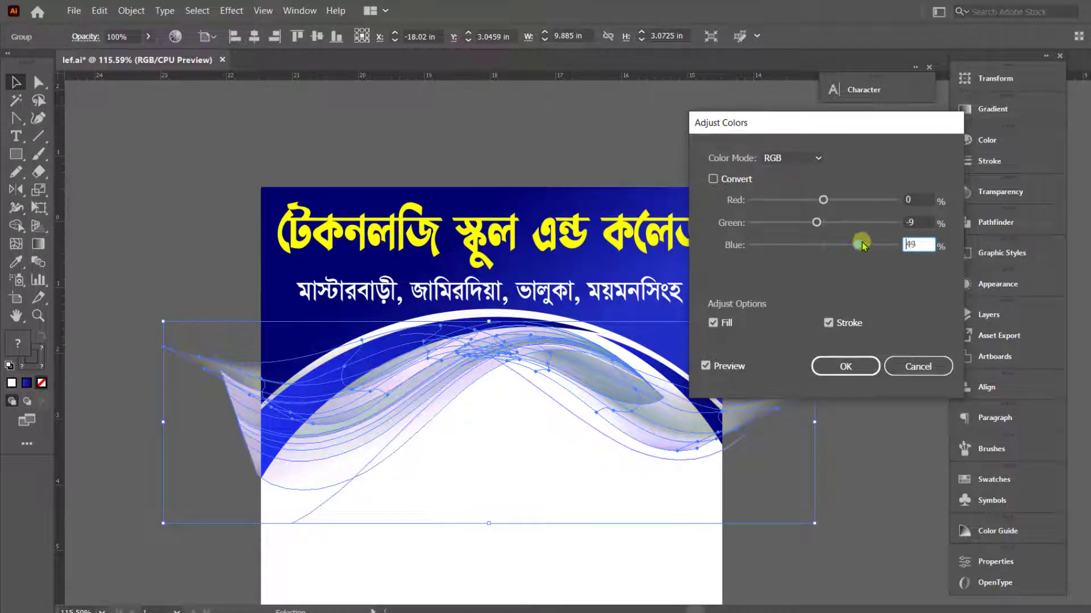
pyautogui.moveTo(816, 224); pyautogui.dragTo(839, 223)
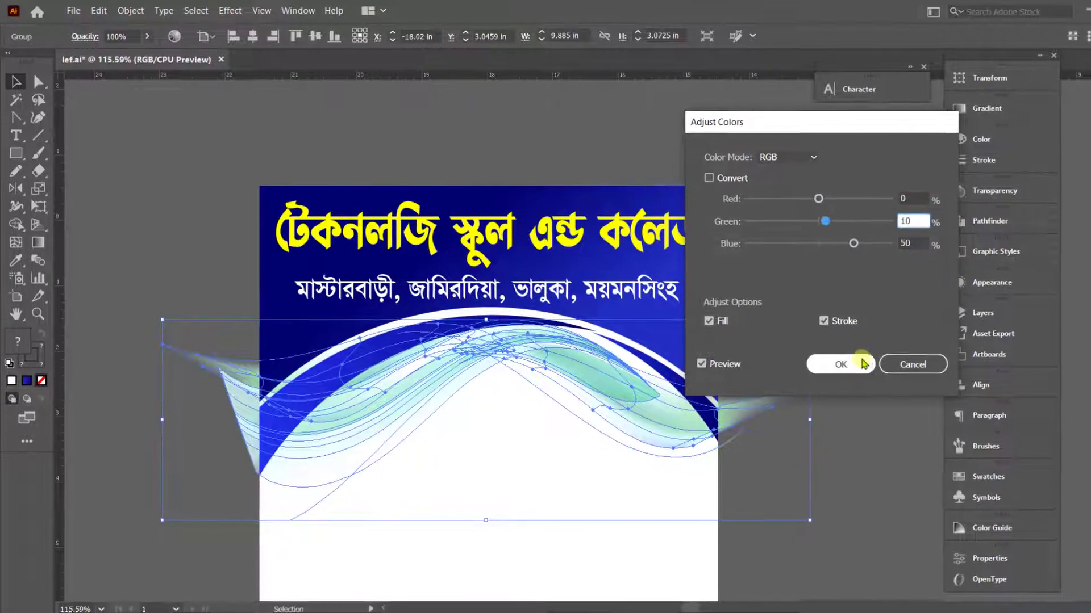
pyautogui.click(860, 369)
# - Nudge the recolored wave slightly upward along the header's curved edge
pyautogui.click(825, 392)
pyautogui.scroll(-1, 761, 393)
pyautogui.moveTo(585, 369); pyautogui.dragTo(574, 347)
pyautogui.click(739, 449)
pyautogui.scroll(-4, 739, 445)
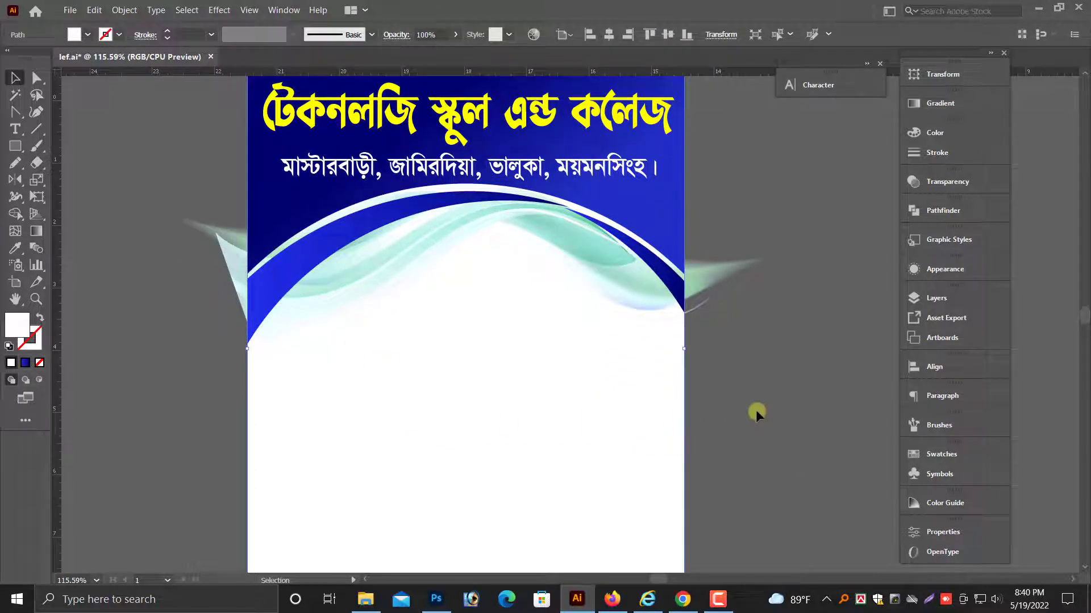
pyautogui.click(756, 411)
pyautogui.scroll(-1, 730, 348)
pyautogui.hotkey('ctrl', '-')
pyautogui.hotkey('ctrl', '-')
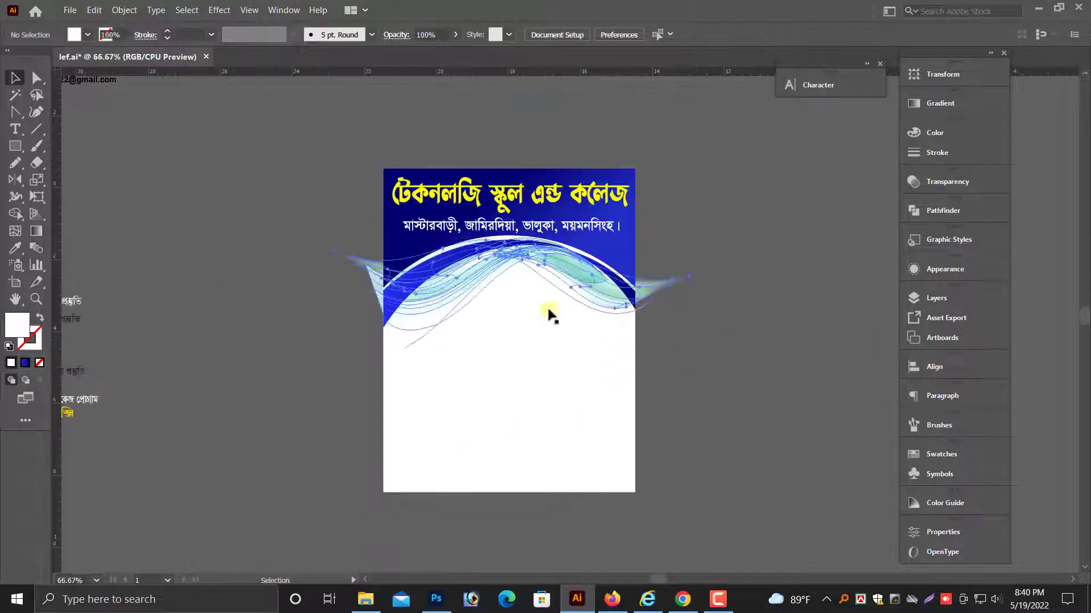
# - Fill the leaflet's white body with the linear blue gradient
pyautogui.click(546, 430)
pyautogui.scroll(1, 431, 323)
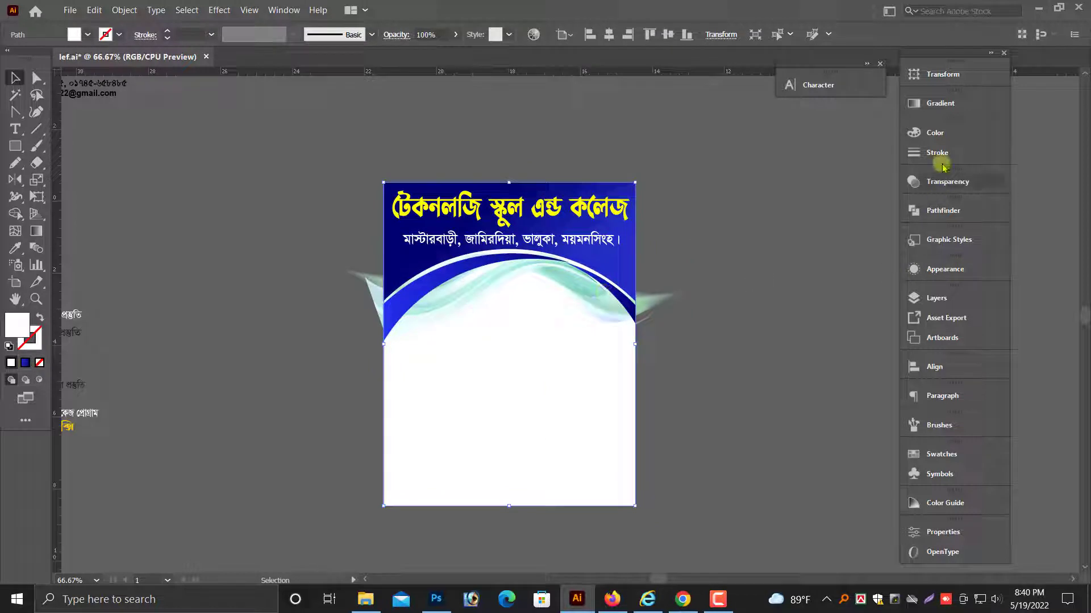
pyautogui.click(948, 136)
pyautogui.click(882, 125)
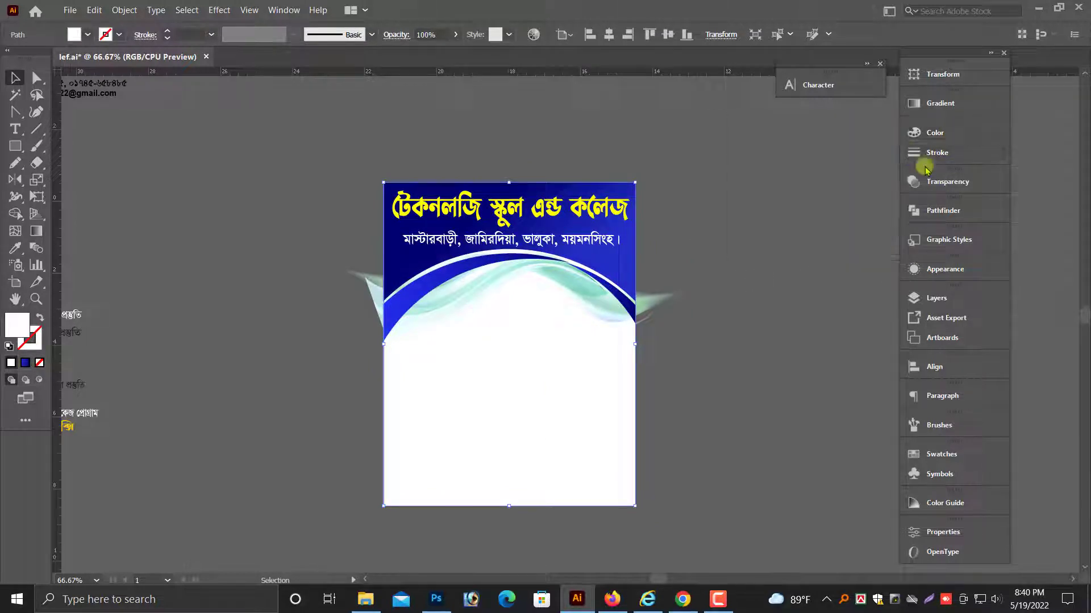
pyautogui.click(943, 103)
pyautogui.click(807, 199)
pyautogui.scroll(2, 690, 340)
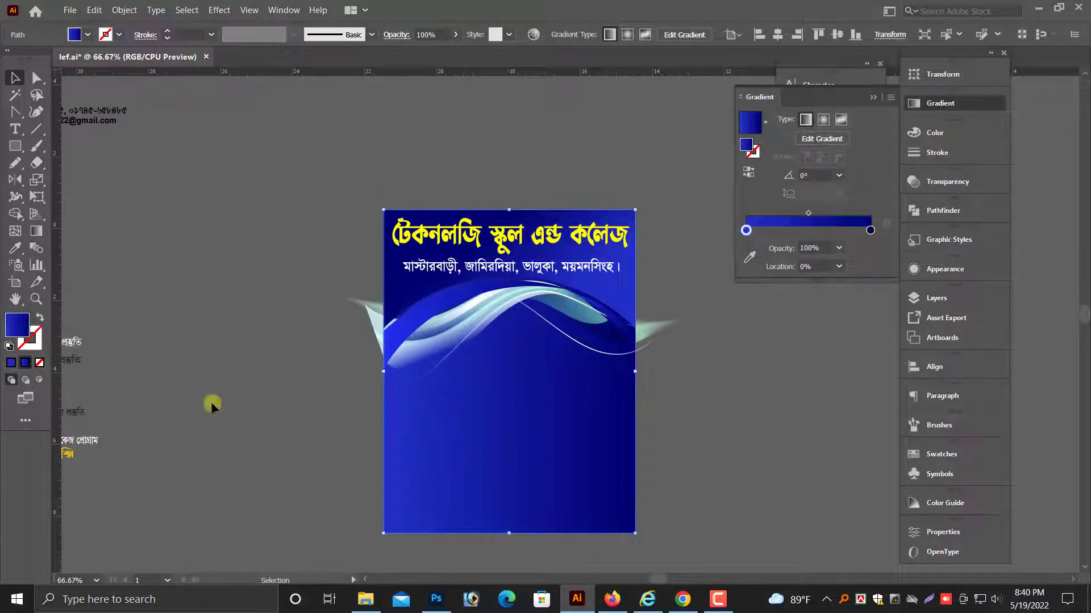
pyautogui.click(212, 406)
pyautogui.press('z')
pyautogui.click(419, 409)
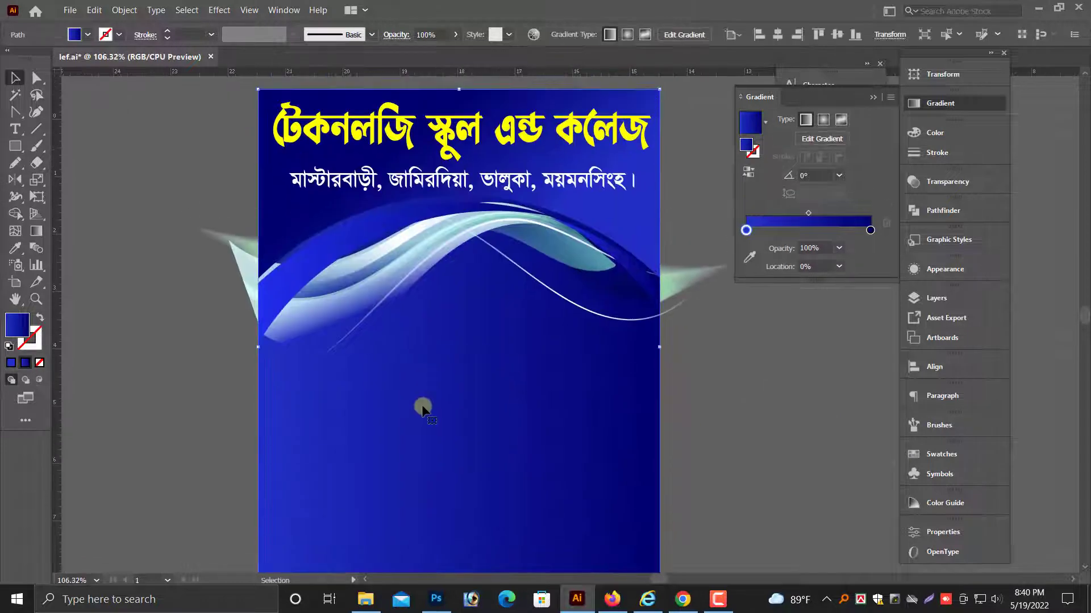
pyautogui.scroll(3, 419, 409)
pyautogui.scroll(-2, 700, 265)
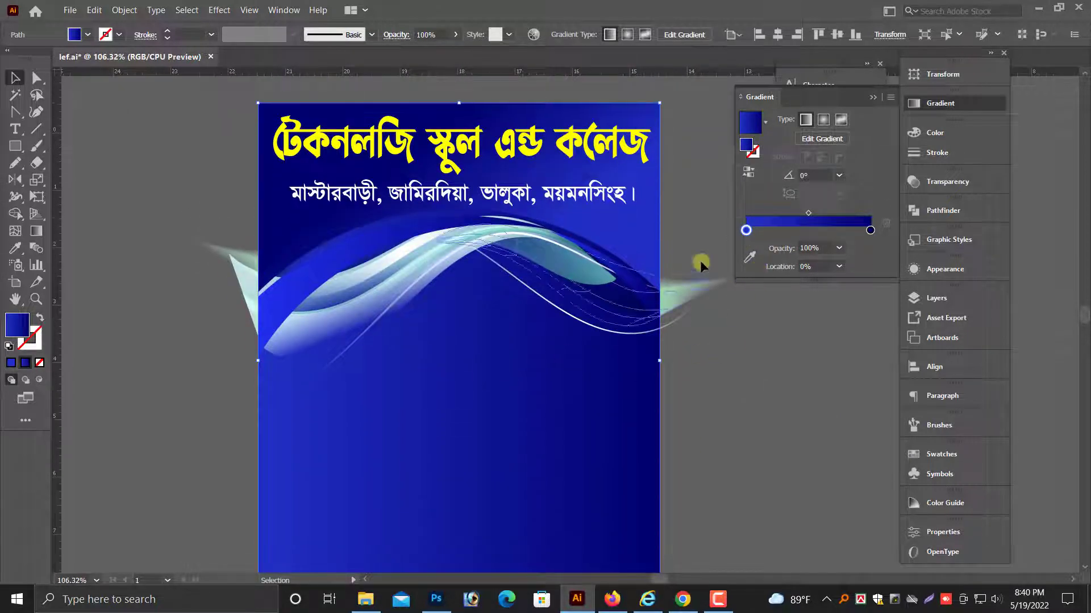
# - Switch the color sliders to CMYK and set the body gradient's first stop to C 12, M 2.44, Y 12, K 0
pyautogui.click(935, 139)
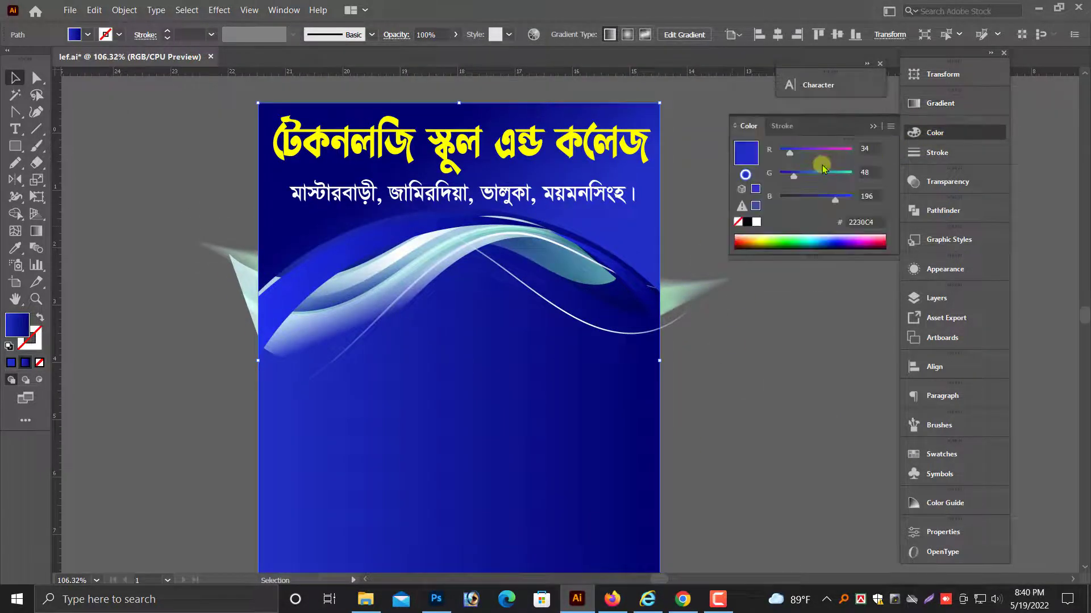
pyautogui.moveTo(792, 177); pyautogui.dragTo(788, 153)
pyautogui.click(801, 154)
pyautogui.click(890, 127)
pyautogui.click(918, 188)
pyautogui.scroll(-2, 781, 191)
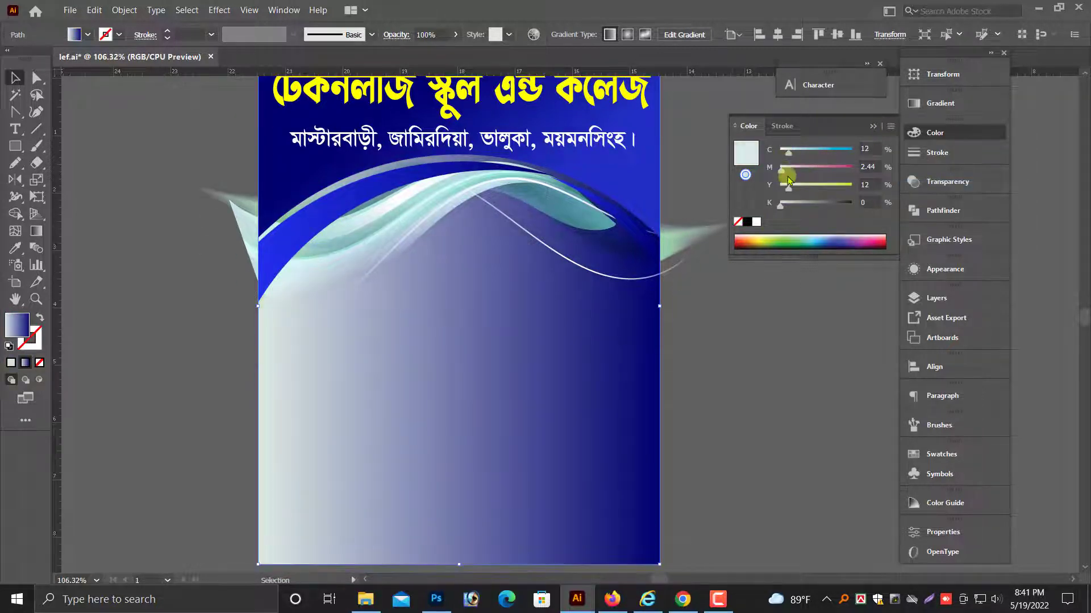
pyautogui.scroll(2, 613, 336)
# - Set the body gradient's dark end stop to a pale yellow-green with C 14, M 0, Y 38, K 0
pyautogui.click(934, 132)
pyautogui.click(940, 103)
pyautogui.click(935, 133)
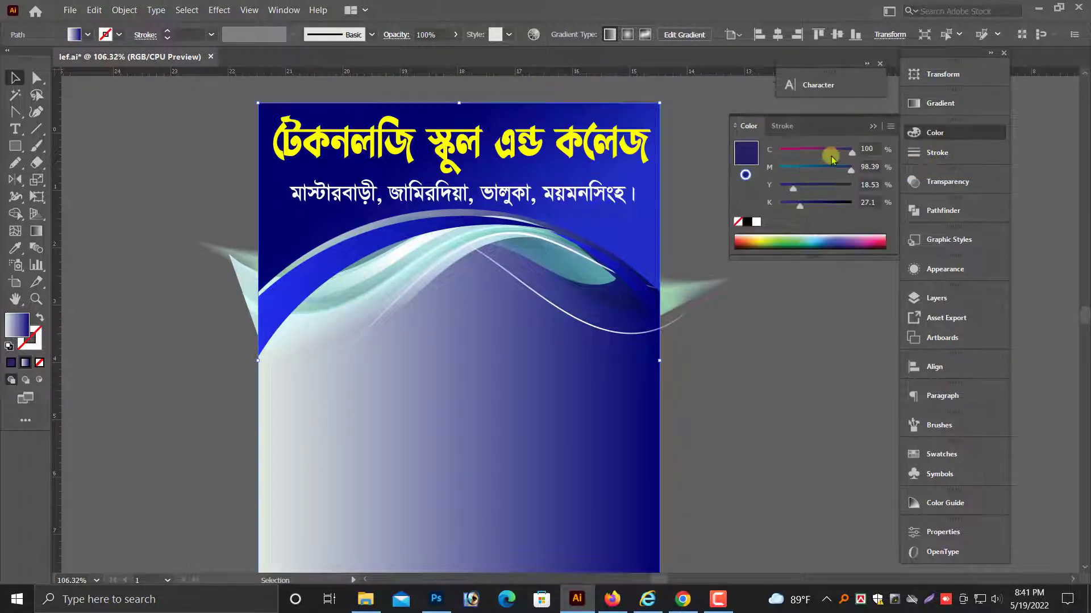
pyautogui.moveTo(851, 153); pyautogui.dragTo(780, 153)
pyautogui.moveTo(850, 171); pyautogui.dragTo(780, 202)
pyautogui.moveTo(780, 149); pyautogui.dragTo(786, 150)
pyautogui.scroll(-1, 747, 236)
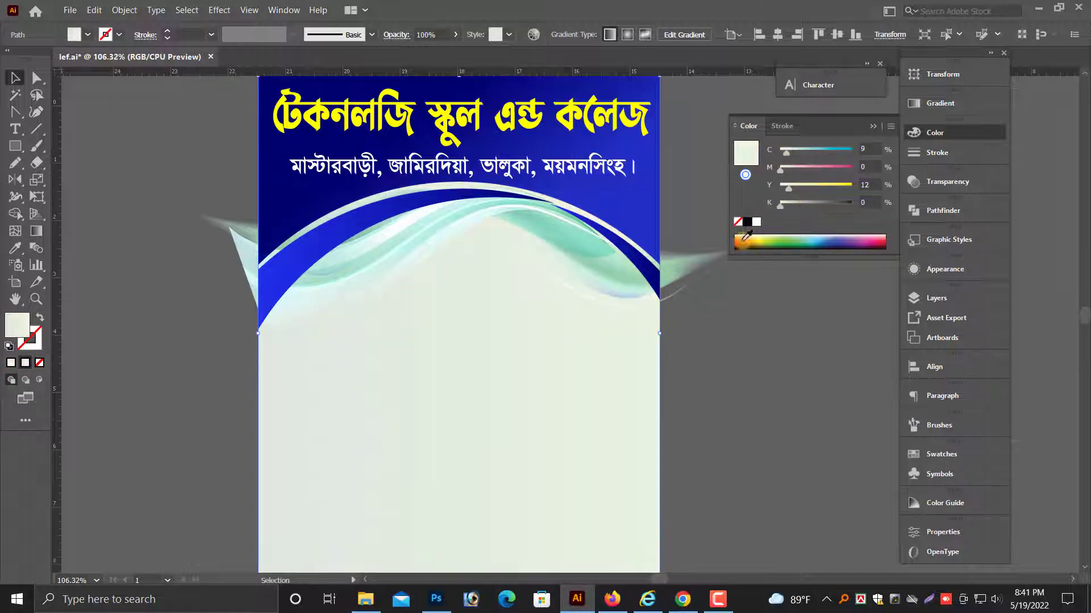
pyautogui.moveTo(804, 193); pyautogui.dragTo(805, 190)
pyautogui.moveTo(786, 152); pyautogui.dragTo(791, 152)
pyautogui.scroll(-1, 745, 311)
pyautogui.click(745, 311)
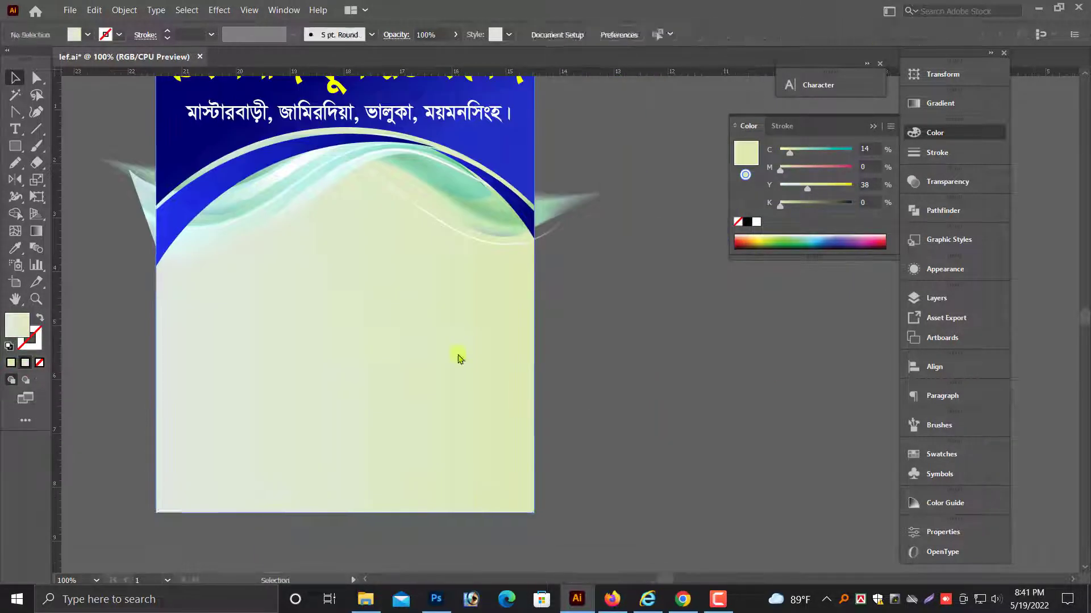
# - Redirect the body gradient diagonally from the lower-right corner toward the wave at the body's middle
pyautogui.scroll(2, 457, 358)
pyautogui.click(472, 444)
pyautogui.click(36, 231)
pyautogui.moveTo(616, 504)
pyautogui.mouseDown()
pyautogui.moveTo(378, 346)
pyautogui.moveTo(353, 307)
pyautogui.mouseUp()
pyautogui.scroll(-2, 402, 397)
pyautogui.press('v')
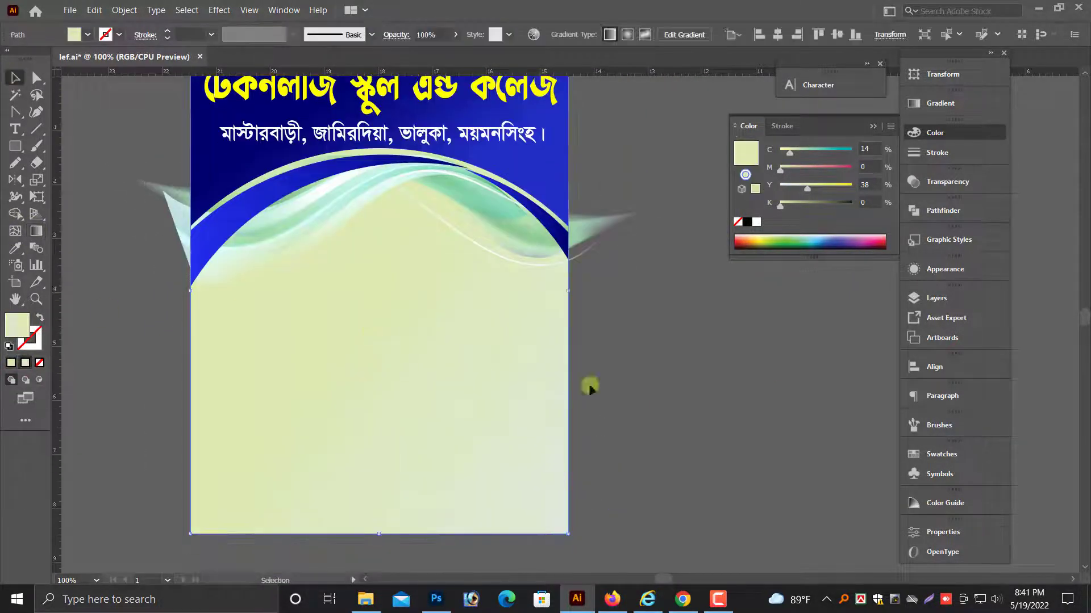
pyautogui.click(589, 385)
pyautogui.moveTo(589, 385); pyautogui.dragTo(628, 485)
# - Readjust the wave's RGB color balance toward turquoise with Convert enabled and Green at 28%
pyautogui.click(388, 321)
pyautogui.click(124, 10)
pyautogui.moveTo(95, 17)
pyautogui.moveTo(142, 228)
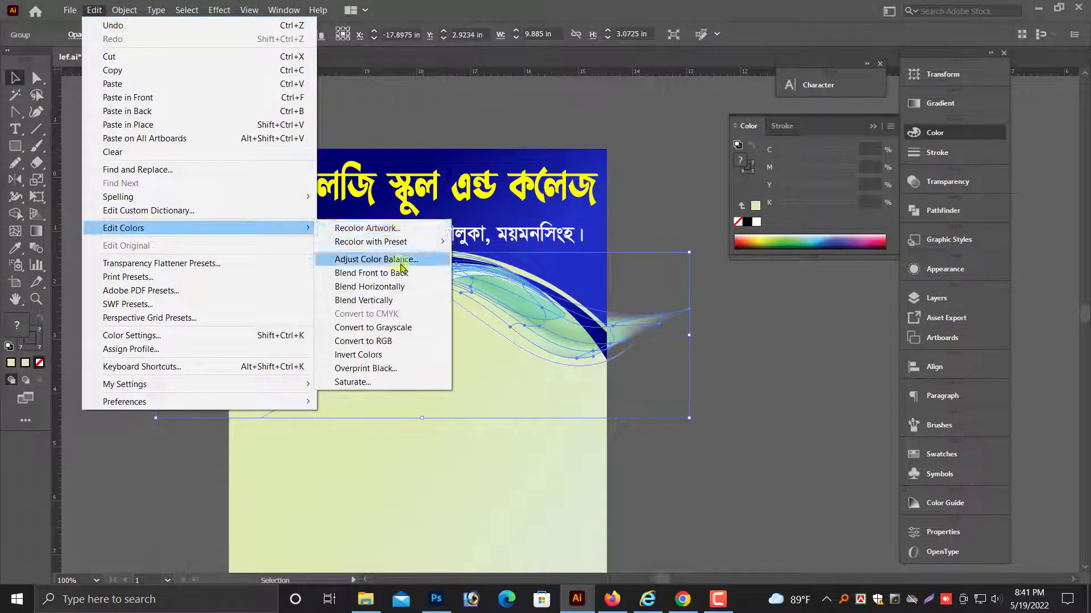
pyautogui.click(396, 263)
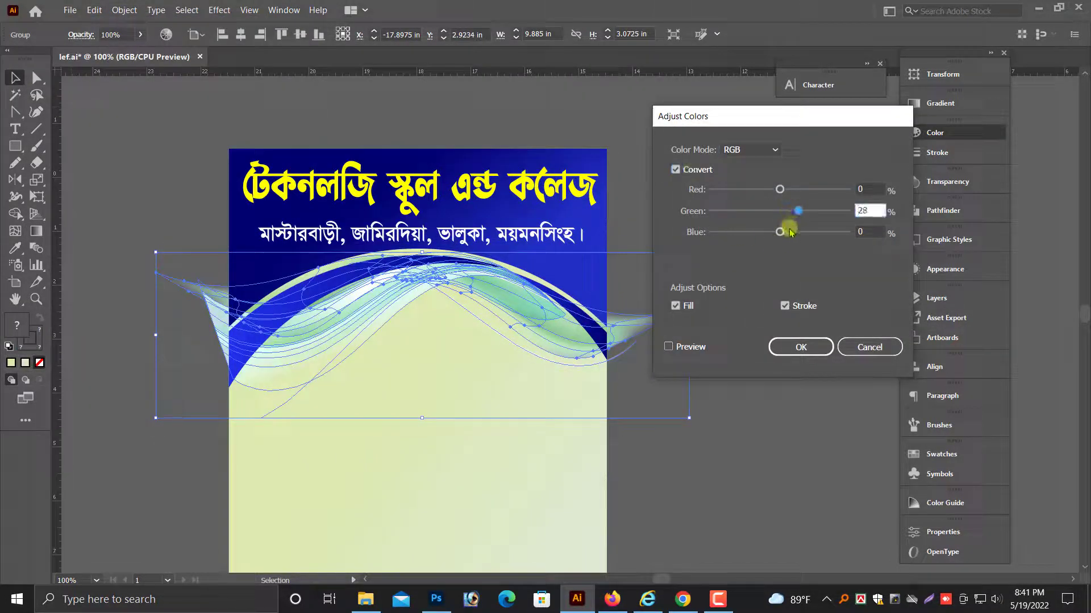
pyautogui.click(801, 345)
pyautogui.click(579, 411)
pyautogui.scroll(-2, 580, 411)
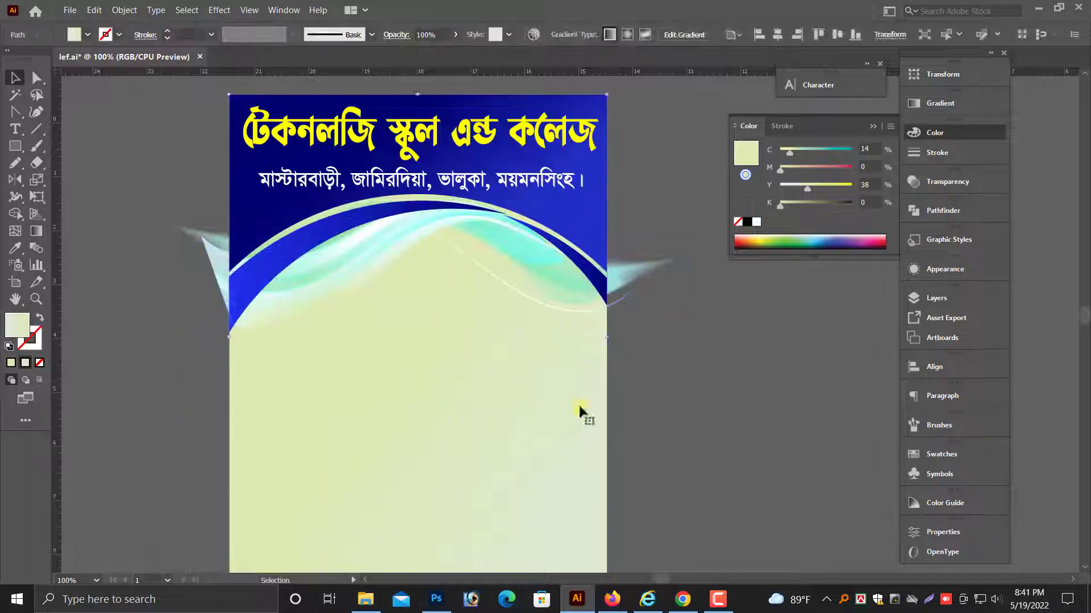
# - Undo the last color balance change on the header wave and clear the selection
pyautogui.hotkey('ctrl', 'z')
pyautogui.click(574, 381)
pyautogui.scroll(1, 528, 295)
pyautogui.hotkey('ctrl', '2')
pyautogui.scroll(-2, 540, 324)
pyautogui.scroll(2, 483, 329)
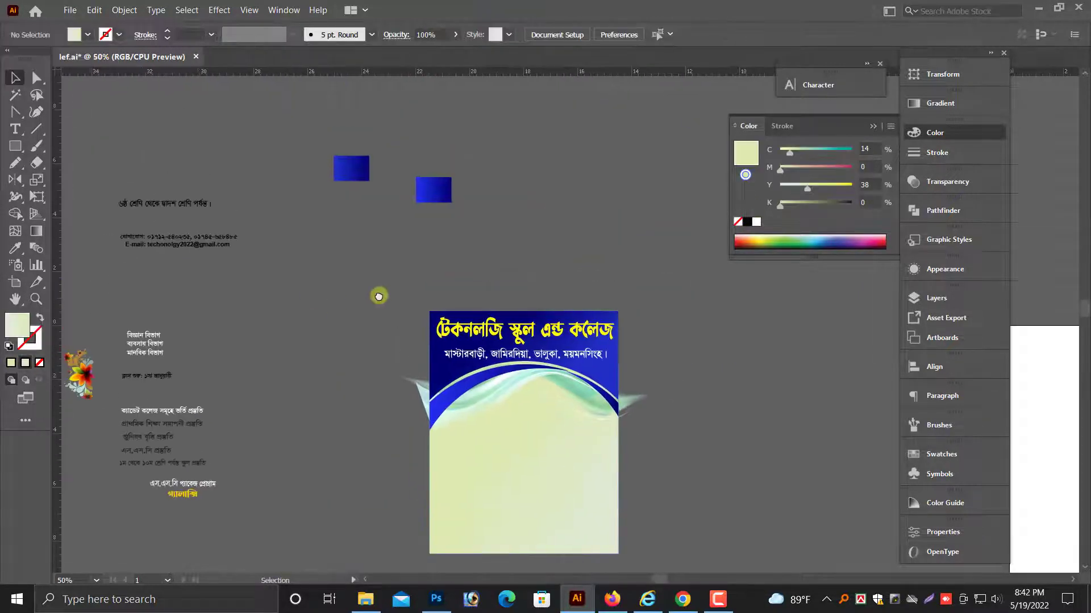
pyautogui.hscroll(-2, 377, 294)
pyautogui.scroll(-1, 227, 272)
pyautogui.scroll(1, 205, 284)
# - Enlarge the contact and e-mail lines to about double size and move them just below the leaflet
pyautogui.moveTo(190, 181); pyautogui.dragTo(250, 198)
pyautogui.moveTo(328, 195); pyautogui.dragTo(604, 514)
pyautogui.scroll(-1, 582, 463)
pyautogui.click(582, 462)
pyautogui.scroll(3, 616, 397)
pyautogui.scroll(2, 616, 376)
# - Copy the pale gradient body shape, paste it in front in the same place and bring it to the front
pyautogui.click(565, 410)
pyautogui.scroll(1, 565, 413)
pyautogui.click(95, 10)
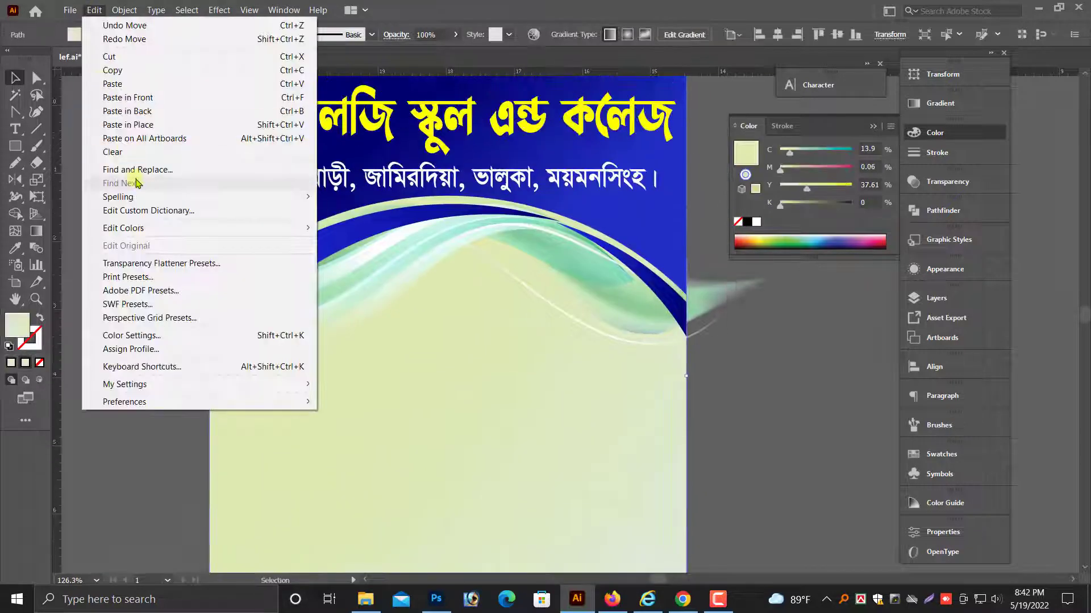
pyautogui.click(116, 70)
pyautogui.click(95, 11)
pyautogui.click(122, 98)
pyautogui.scroll(1, 428, 306)
pyautogui.scroll(2, 431, 309)
pyautogui.rightClick(478, 372)
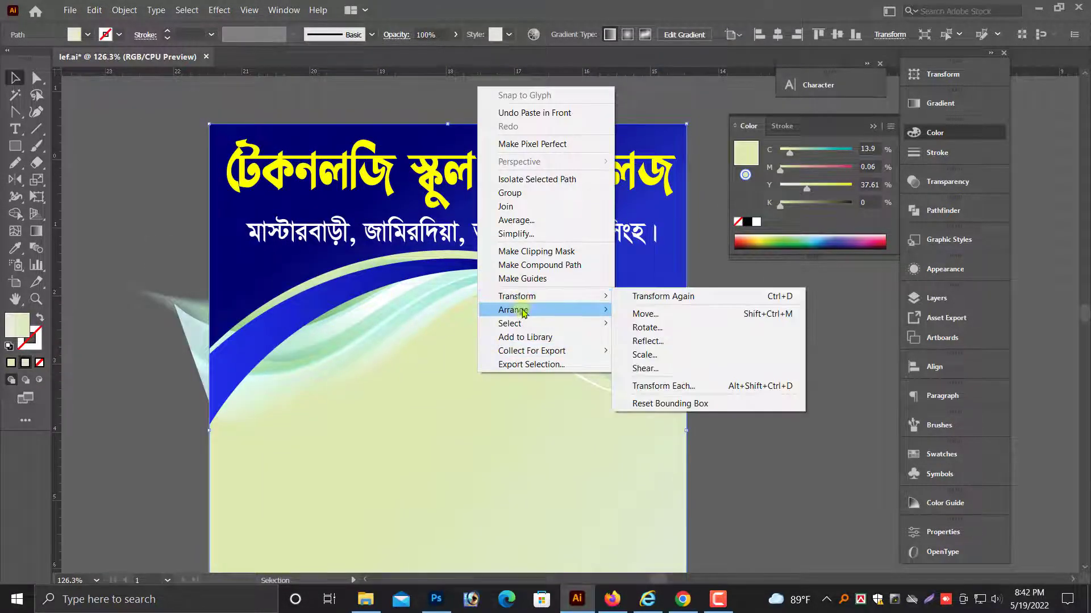
pyautogui.moveTo(519, 312)
pyautogui.click(642, 312)
# - Make a clipping mask from the body copy and the header wave to hide the parts outside the leaflet
pyautogui.scroll(-1, 735, 362)
pyautogui.keyDown('shift'); pyautogui.click(726, 339); pyautogui.keyUp('shift')
pyautogui.rightClick(727, 339)
pyautogui.click(770, 444)
pyautogui.scroll(2, 750, 414)
pyautogui.scroll(-2, 708, 397)
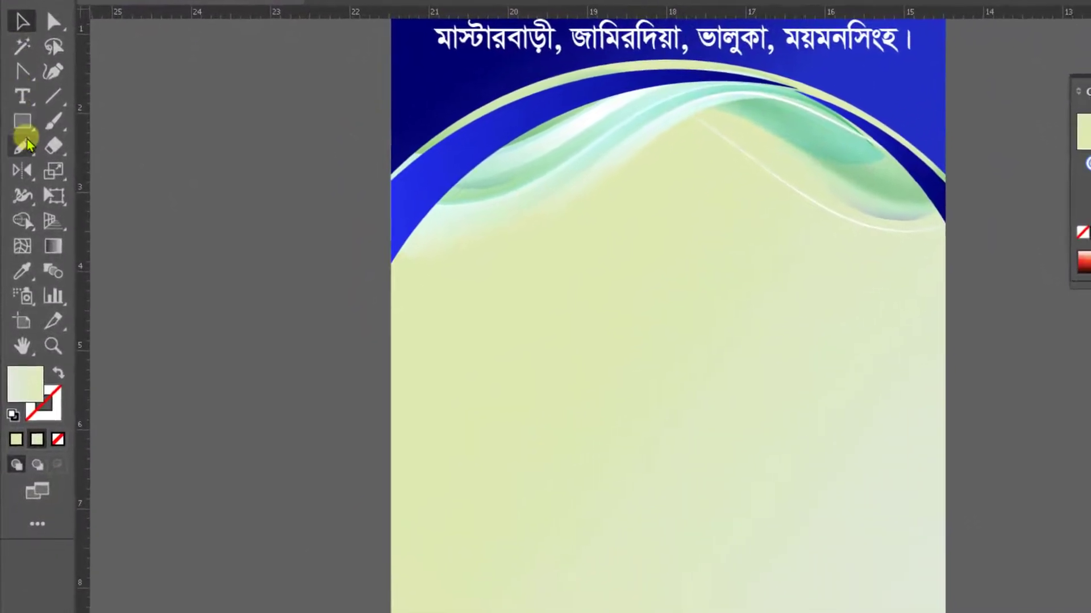
# - Draw a closed freehand wave with the Pencil tool across the leaflet's lower end, extending past both sides, and fill it black
pyautogui.rightClick(22, 205)
pyautogui.click(79, 229)
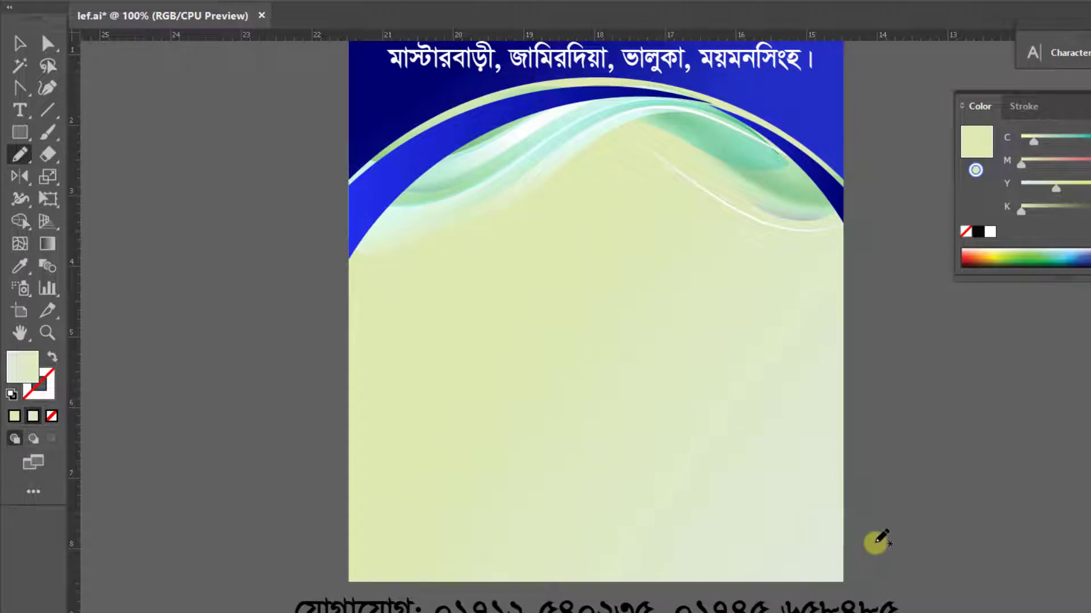
pyautogui.hotkey('ctrl', 'z')
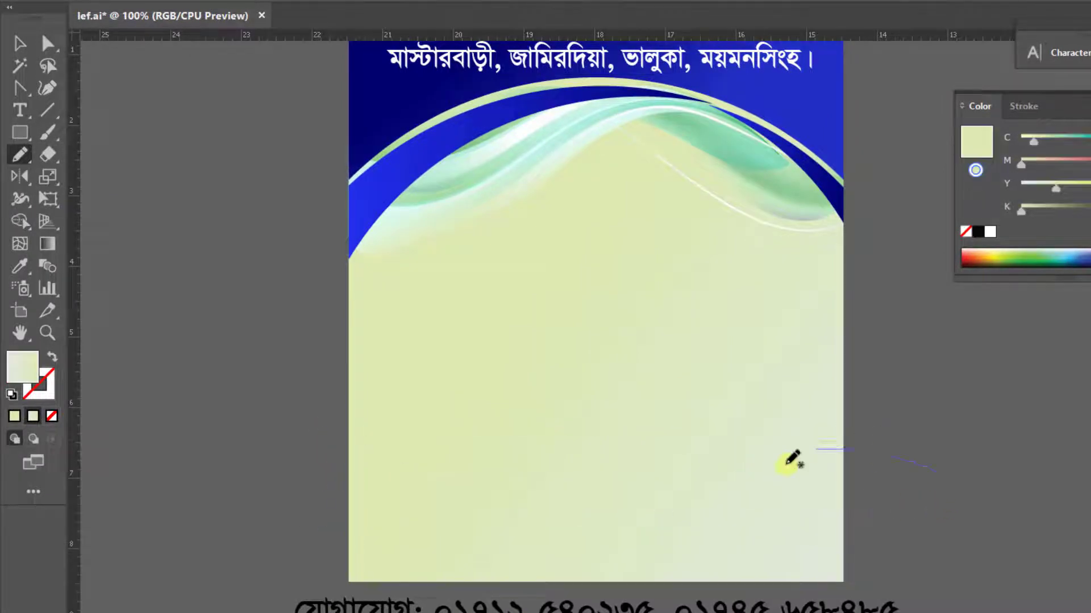
pyautogui.hotkey('ctrl', 'z')
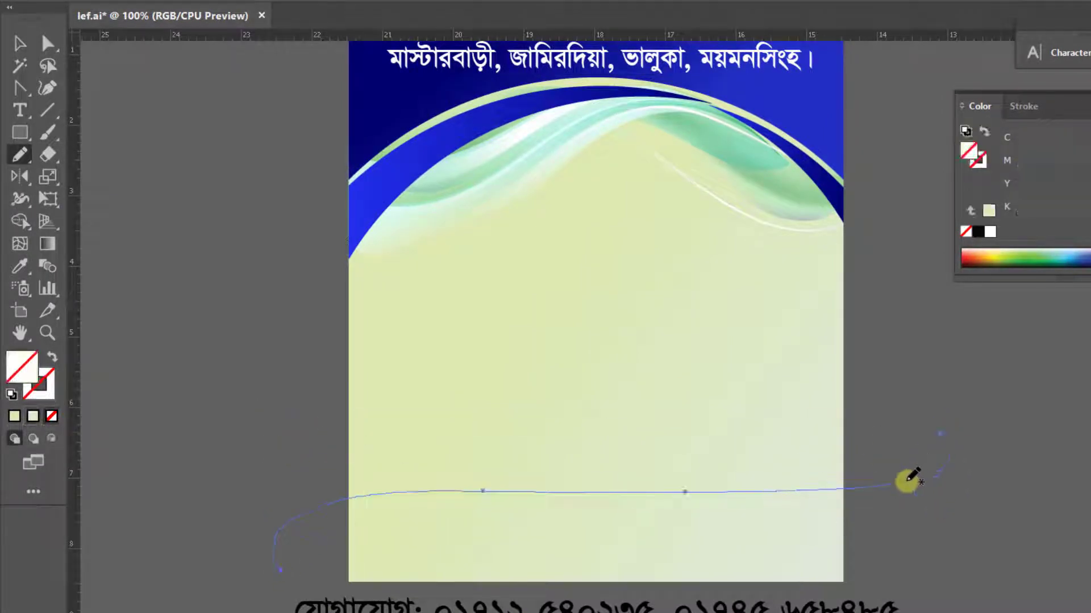
pyautogui.hotkey('ctrl', 'z')
pyautogui.hotkey('ctrl', 'z')
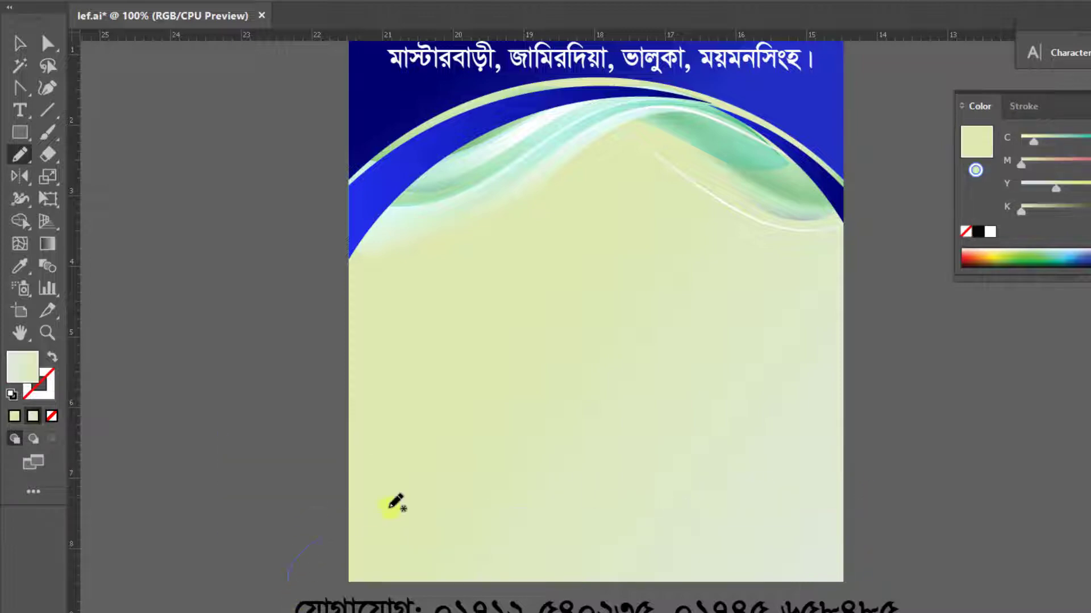
pyautogui.moveTo(949, 455); pyautogui.dragTo(761, 597)
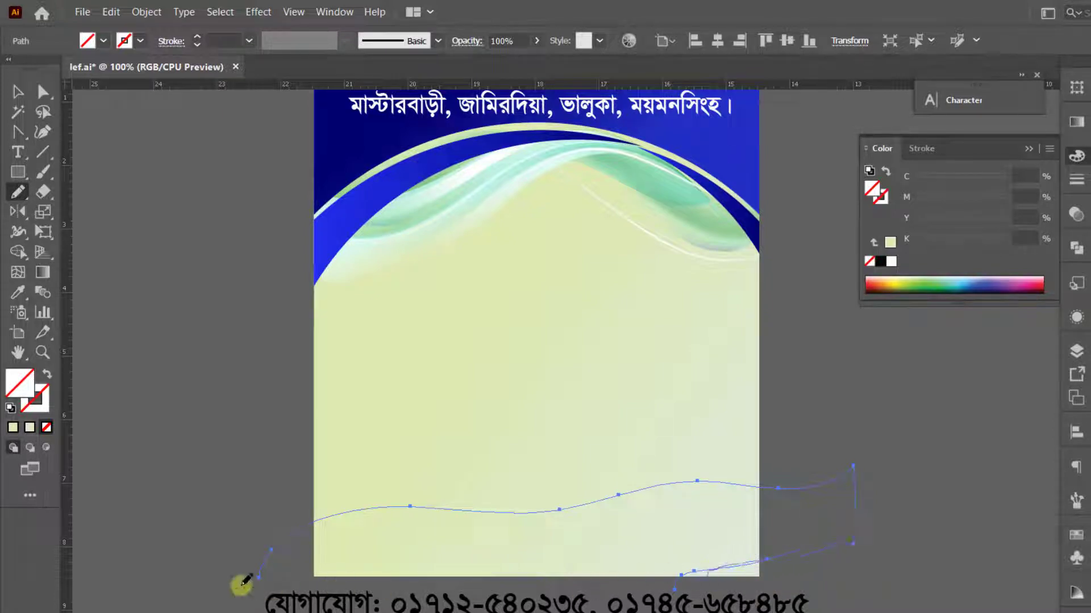
pyautogui.moveTo(243, 585); pyautogui.dragTo(263, 563)
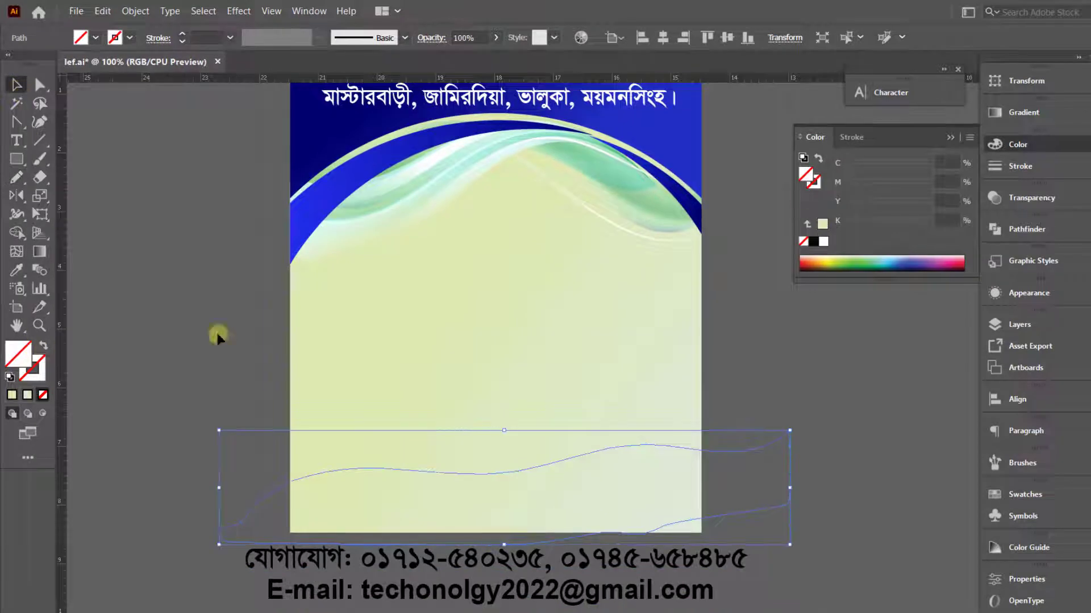
pyautogui.click(812, 244)
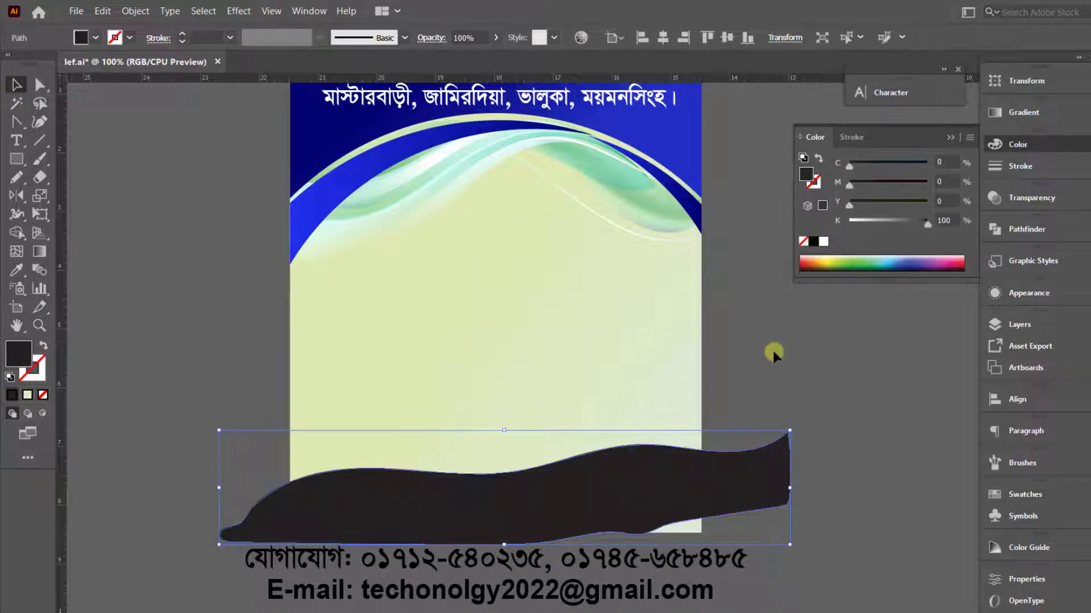
# - Shift the black wave slightly right and down over the leaflet's bottom edge, then deselect it
pyautogui.scroll(-1, 823, 398)
pyautogui.scroll(-1, 755, 446)
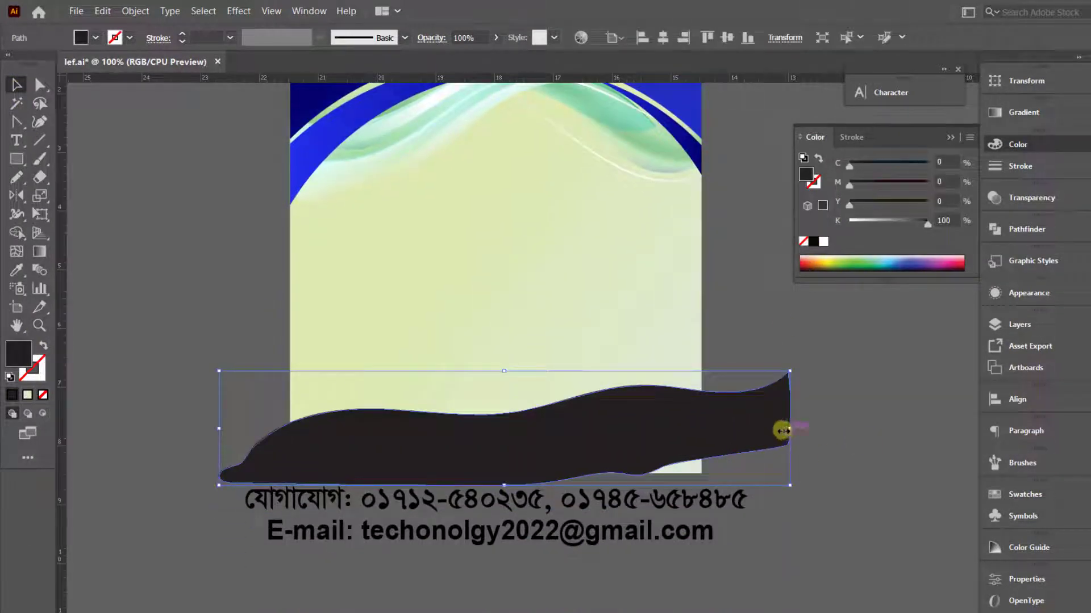
pyautogui.moveTo(787, 430); pyautogui.dragTo(773, 448)
pyautogui.moveTo(266, 435); pyautogui.dragTo(251, 434)
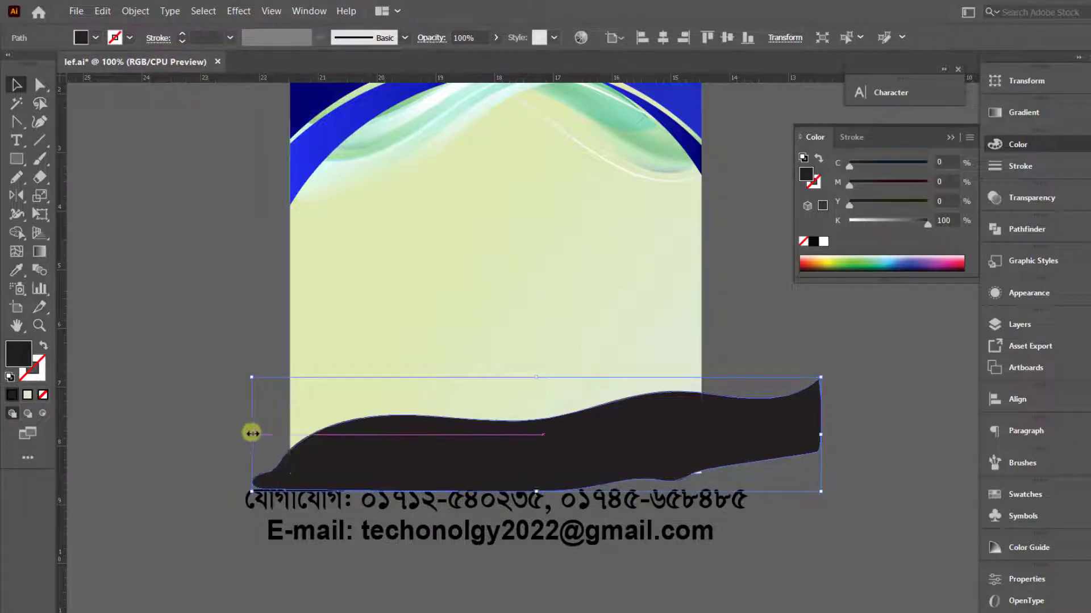
pyautogui.click(343, 345)
pyautogui.scroll(2, 373, 373)
pyautogui.hotkey('ctrl', 'shift', 'a')
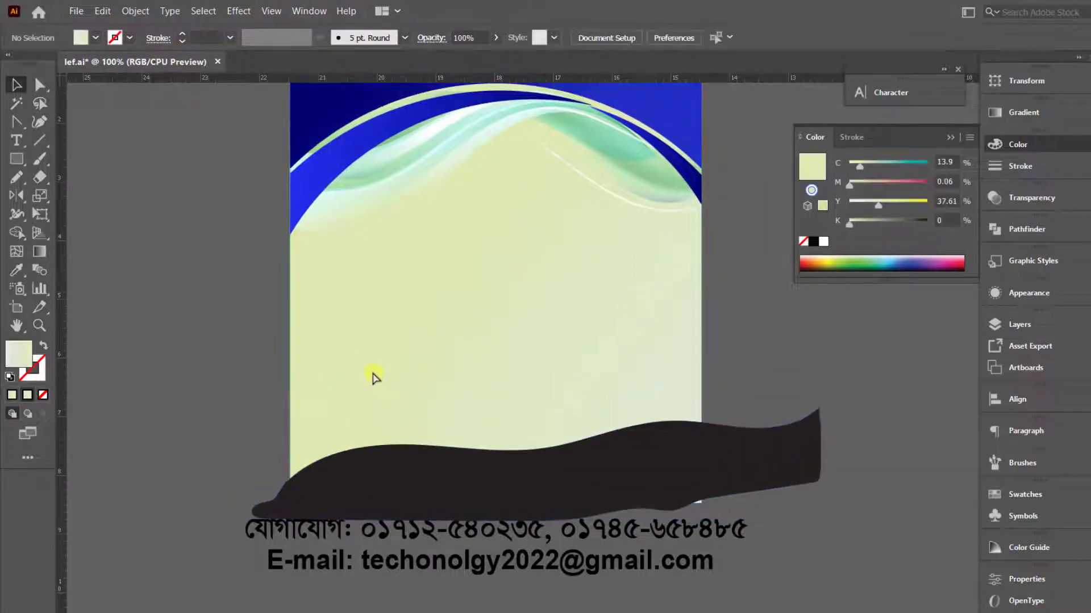
pyautogui.moveTo(287, 322); pyautogui.dragTo(458, 370)
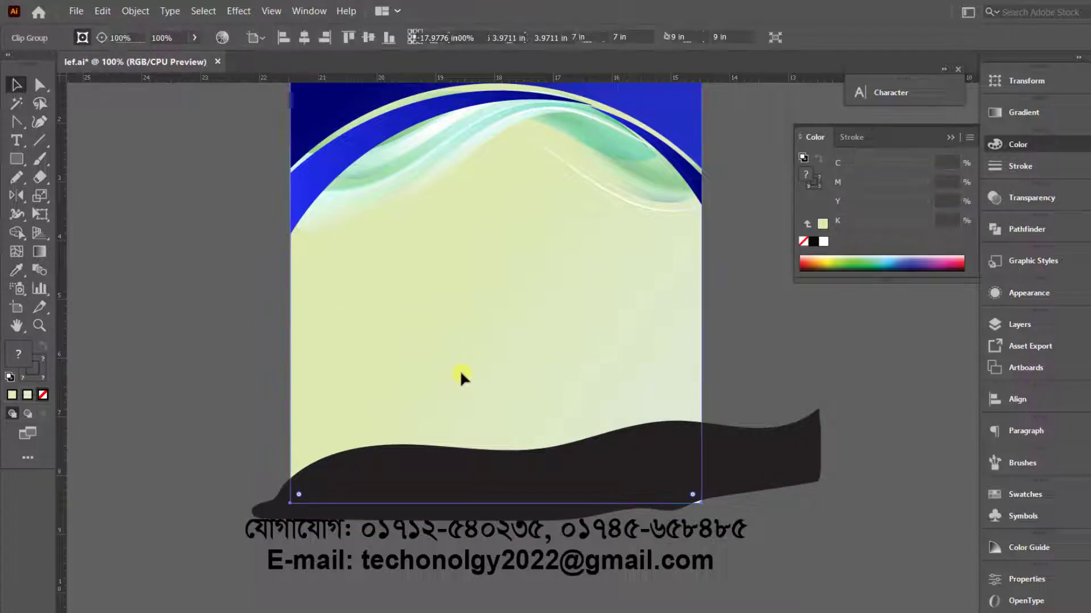
pyautogui.click(250, 360)
pyautogui.moveTo(546, 299); pyautogui.dragTo(591, 312)
pyautogui.hotkey('ctrl', 'z')
pyautogui.click(733, 476)
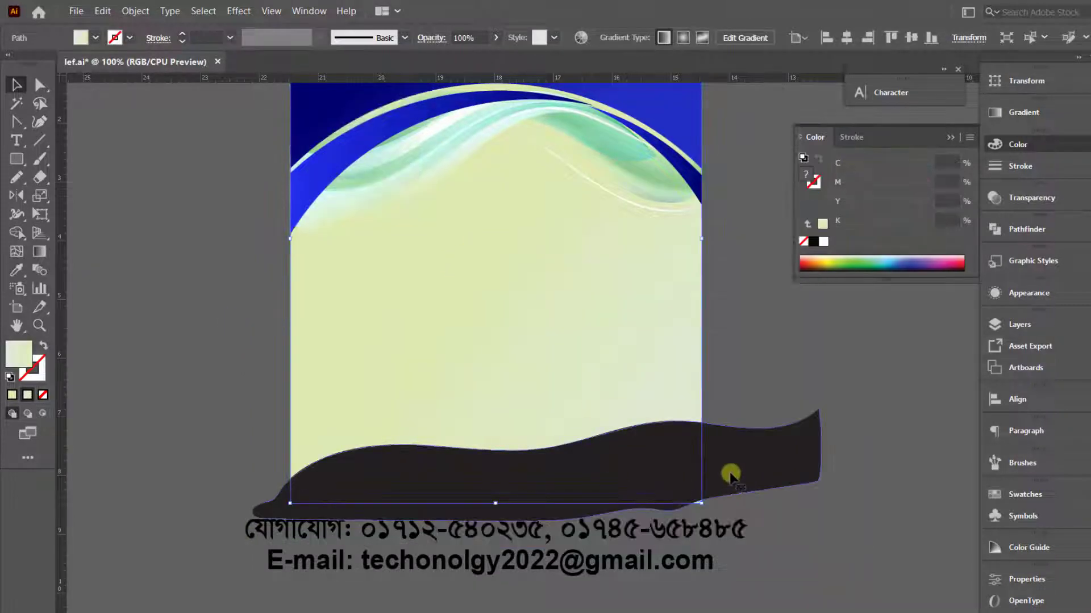
pyautogui.click(852, 547)
# - Move the contact lines down clear of the black wave and enlarge the wave slightly past the leaflet's bottom edge
pyautogui.scroll(-1, 738, 557)
pyautogui.moveTo(737, 558); pyautogui.dragTo(694, 542)
pyautogui.hotkey('ctrl', 'z')
pyautogui.click(707, 457)
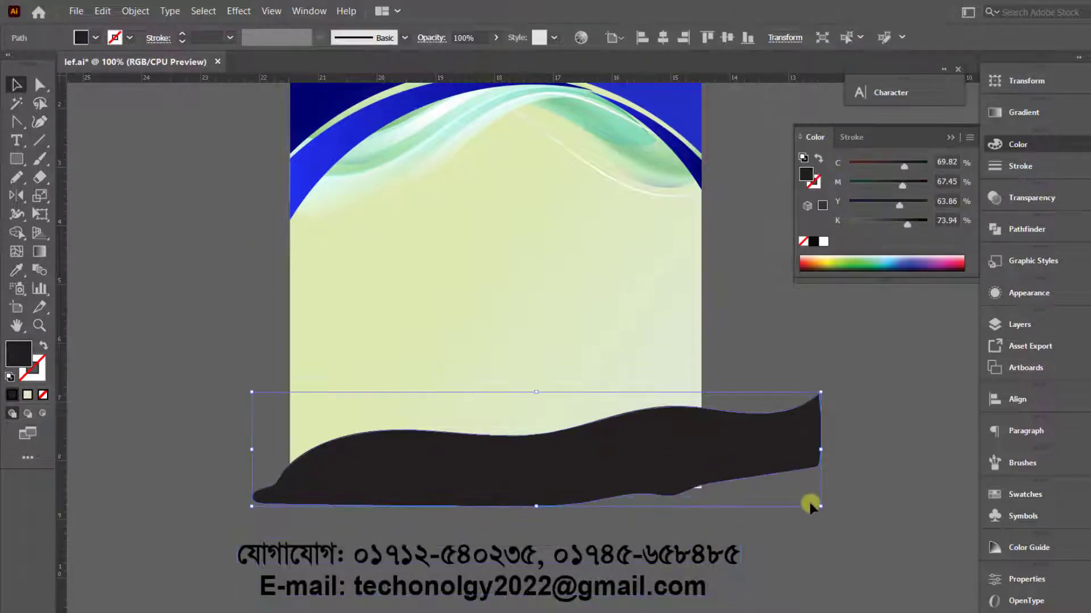
pyautogui.moveTo(821, 510); pyautogui.dragTo(827, 513)
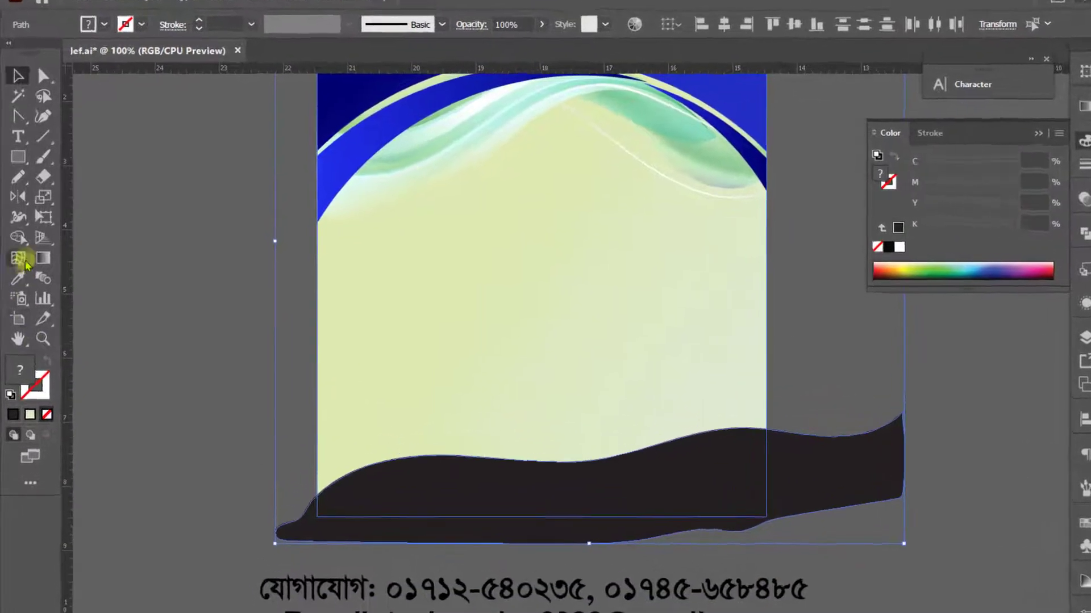
# - Remove the parts of the black wave overhanging the leaflet's edges with the Shape Builder tool
pyautogui.click(16, 232)
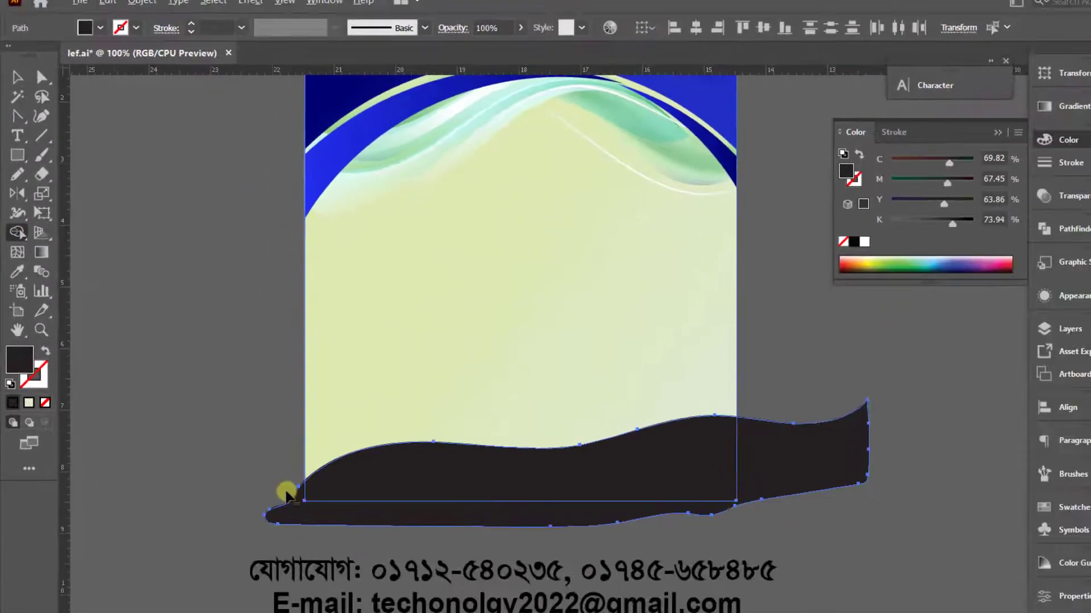
pyautogui.keyDown('alt'); pyautogui.click(284, 505); pyautogui.keyUp('alt')
pyautogui.keyDown('alt'); pyautogui.click(801, 455); pyautogui.keyUp('alt')
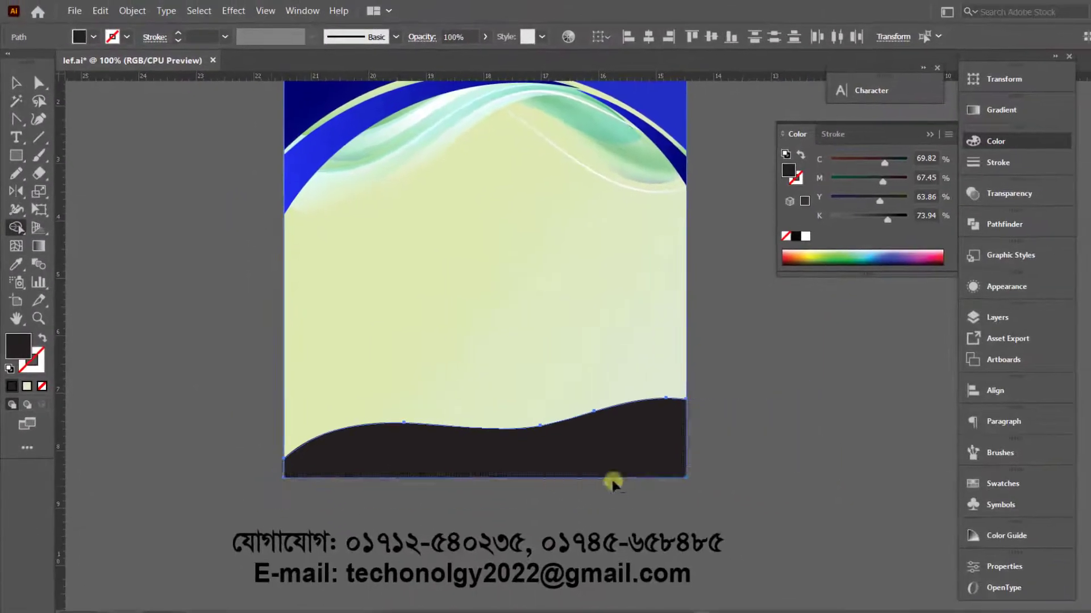
pyautogui.click(17, 76)
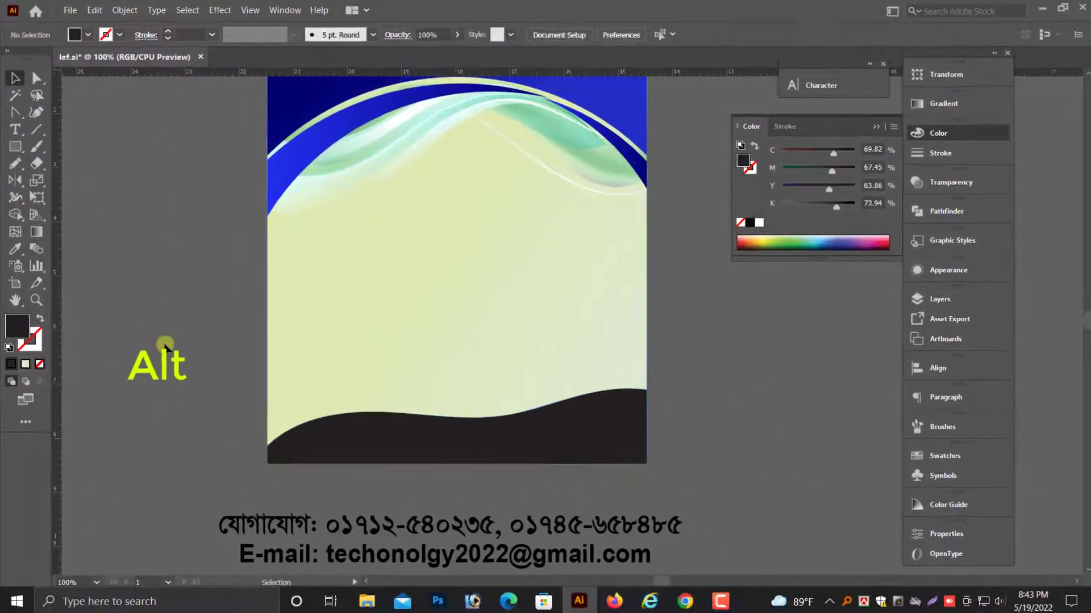
# - Apply the header's blue gradient to the black bottom wave with the Eyedropper tool
pyautogui.scroll(2, 165, 346)
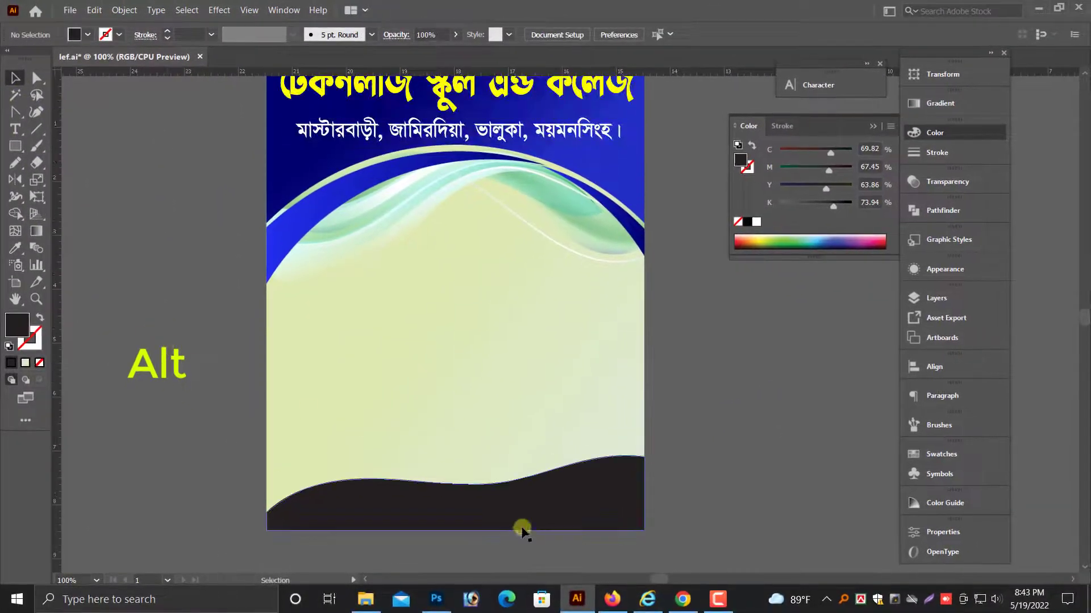
pyautogui.click(499, 524)
pyautogui.press('i')
pyautogui.click(519, 241)
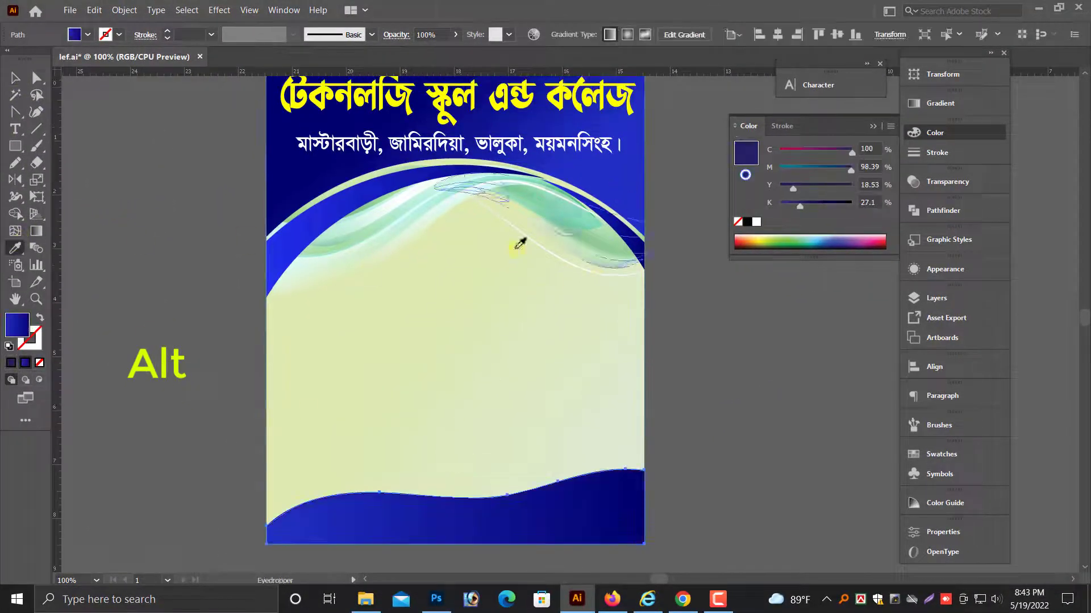
pyautogui.press('v')
# - Recolor the bottom wave's gradient in green shades, with its dark end stop at R 0, G 70, B 0
pyautogui.click(941, 103)
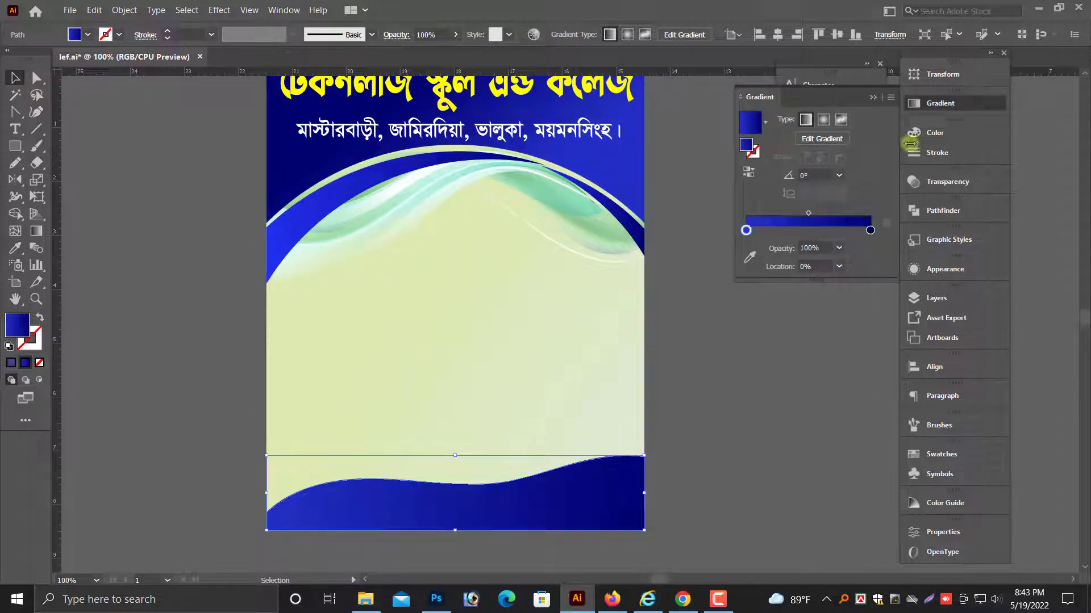
pyautogui.click(913, 134)
pyautogui.click(890, 126)
pyautogui.click(920, 156)
pyautogui.moveTo(818, 181)
pyautogui.mouseDown()
pyautogui.moveTo(784, 162)
pyautogui.moveTo(823, 175)
pyautogui.moveTo(800, 176)
pyautogui.mouseUp()
pyautogui.click(947, 104)
pyautogui.click(932, 132)
pyautogui.click(946, 108)
pyautogui.click(932, 133)
pyautogui.scroll(-2, 795, 415)
pyautogui.scroll(3, 494, 435)
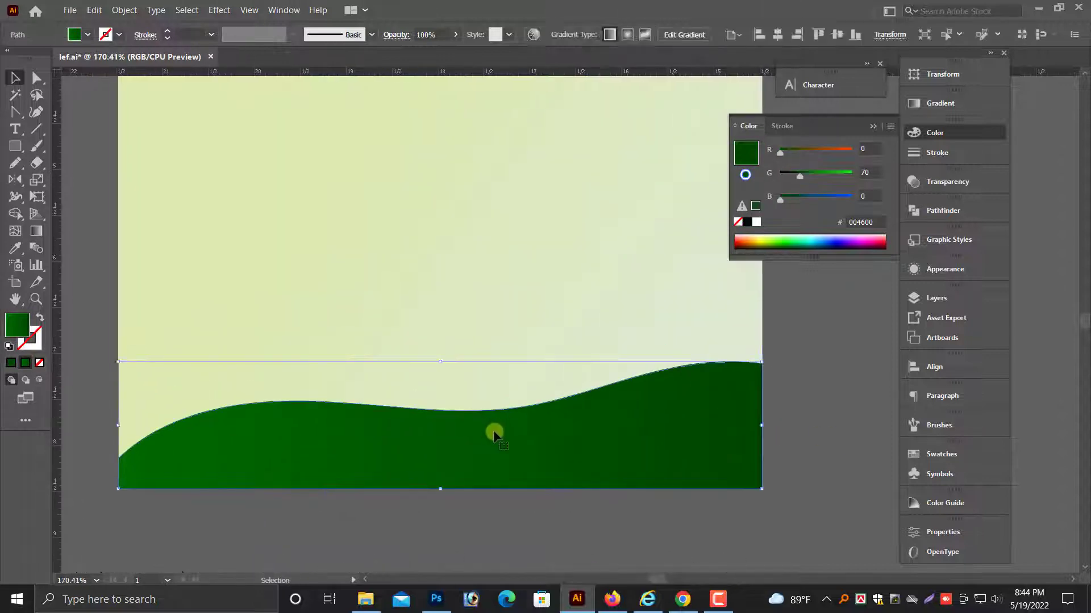
# - Duplicate the green wave in place and stretch the copy slightly taller from its upper edge
pyautogui.scroll(2, 495, 434)
pyautogui.click(94, 9)
pyautogui.click(94, 10)
pyautogui.click(94, 10)
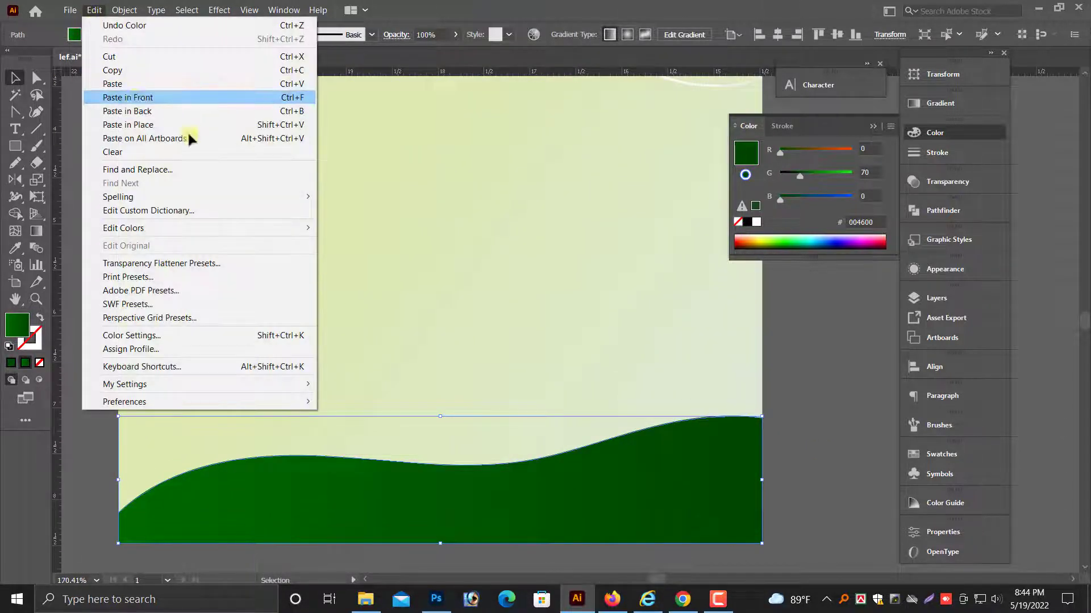
pyautogui.click(142, 98)
pyautogui.moveTo(440, 417); pyautogui.dragTo(441, 397)
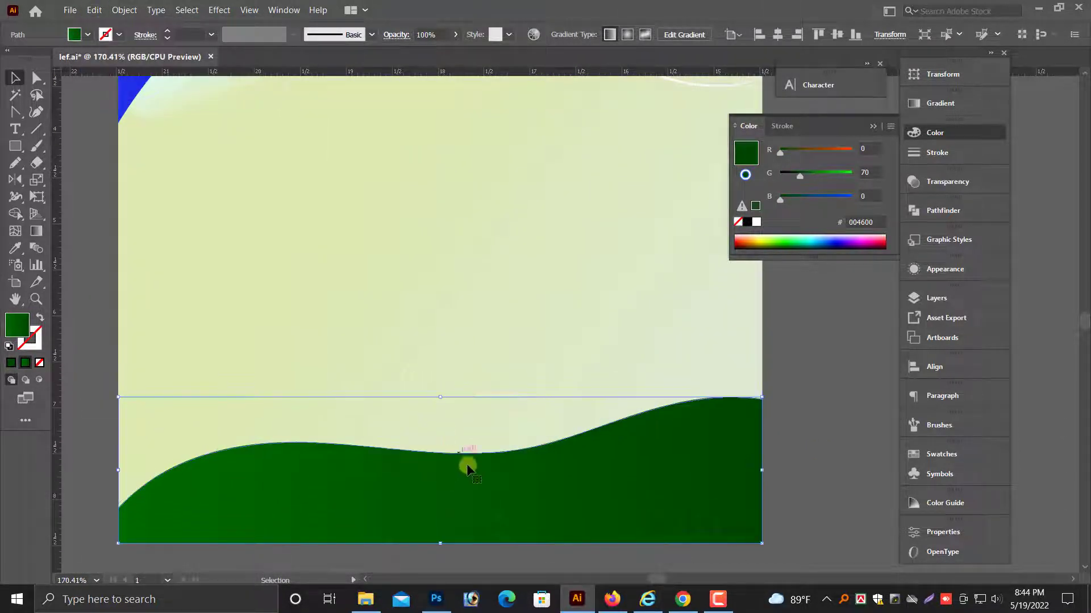
# - Arrange the taller green copy directly behind the original wave and in front of the body
pyautogui.scroll(-1, 134, 370)
pyautogui.hotkey('ctrl', '[')
pyautogui.hotkey('ctrl', '[')
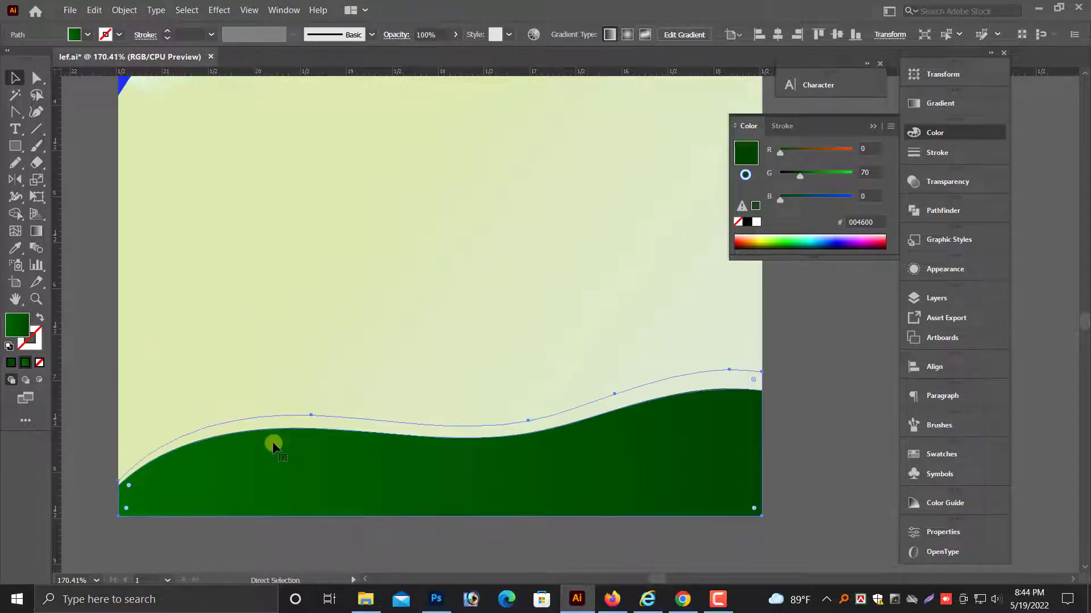
pyautogui.hotkey('ctrl', ']')
# - Redirect the taller wave's gradient diagonally from below the leaflet's lower right up to the middle of its wavy edge
pyautogui.click(36, 233)
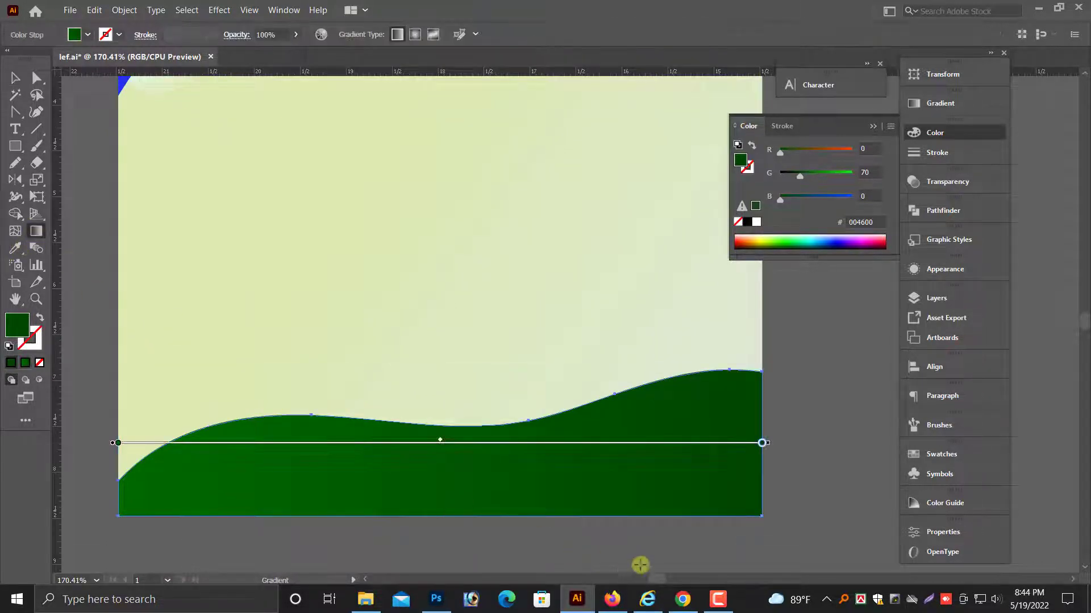
pyautogui.moveTo(617, 551); pyautogui.dragTo(400, 420)
pyautogui.scroll(-2, 492, 484)
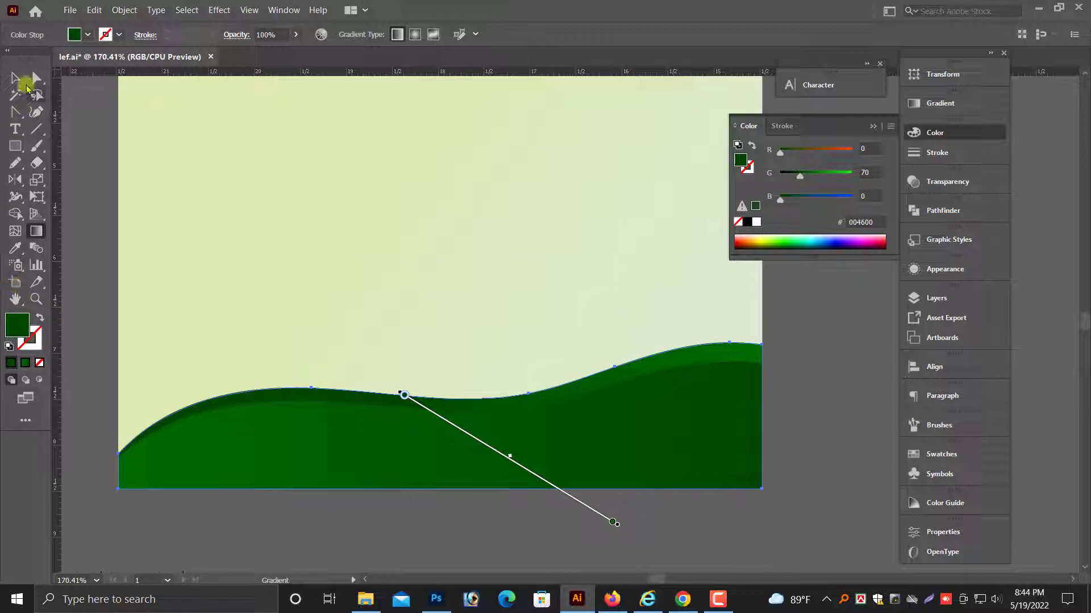
pyautogui.click(17, 80)
pyautogui.click(108, 355)
pyautogui.hotkey('ctrl', '1')
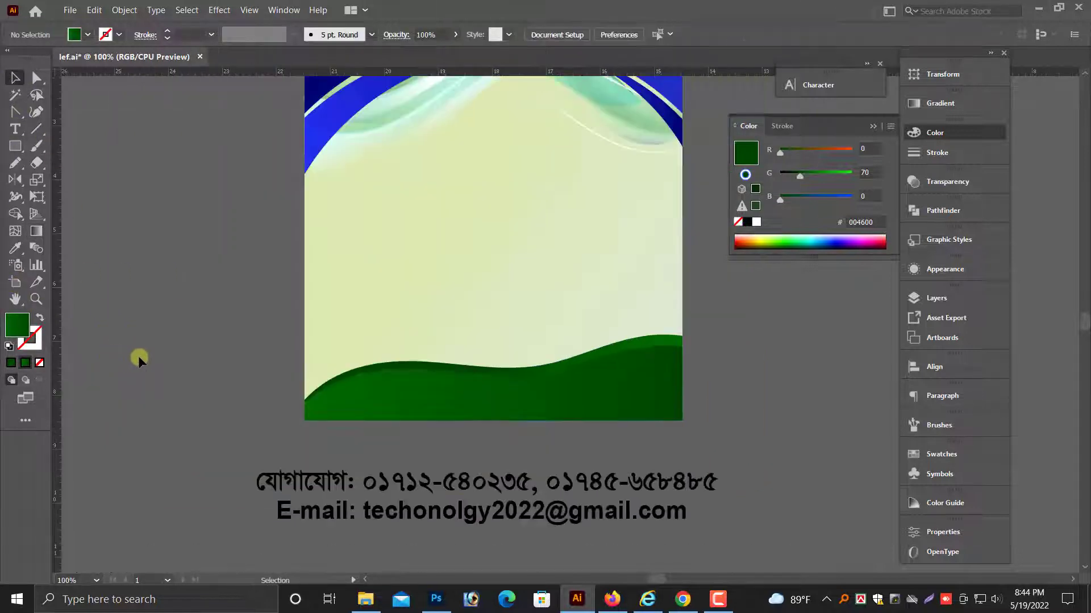
# - Shrink the phone contact line and place both contact lines in front of the green bottom wave
pyautogui.click(702, 494)
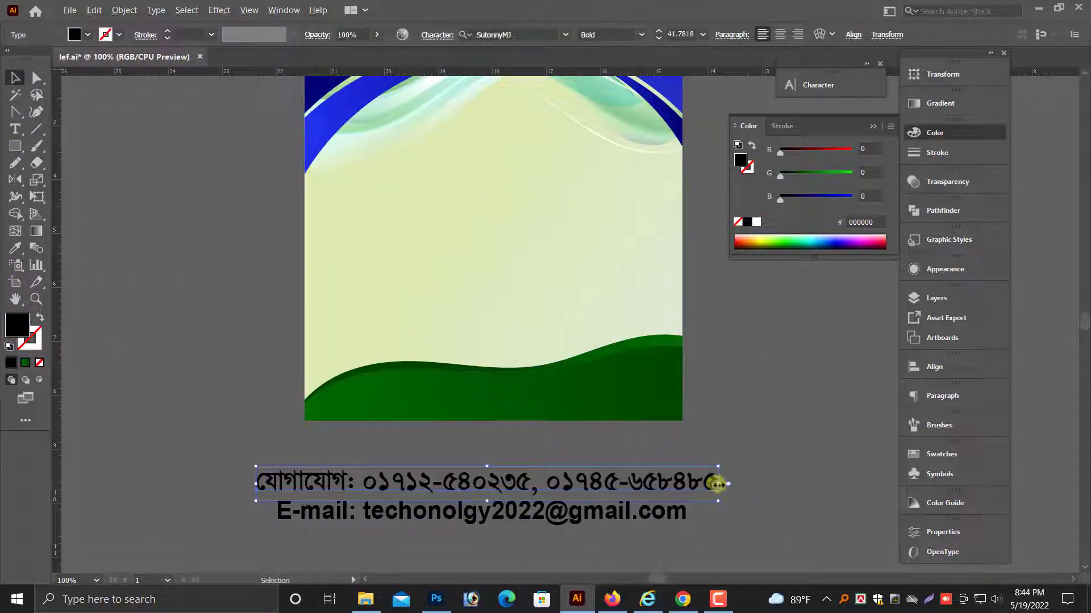
pyautogui.moveTo(717, 484); pyautogui.dragTo(670, 397)
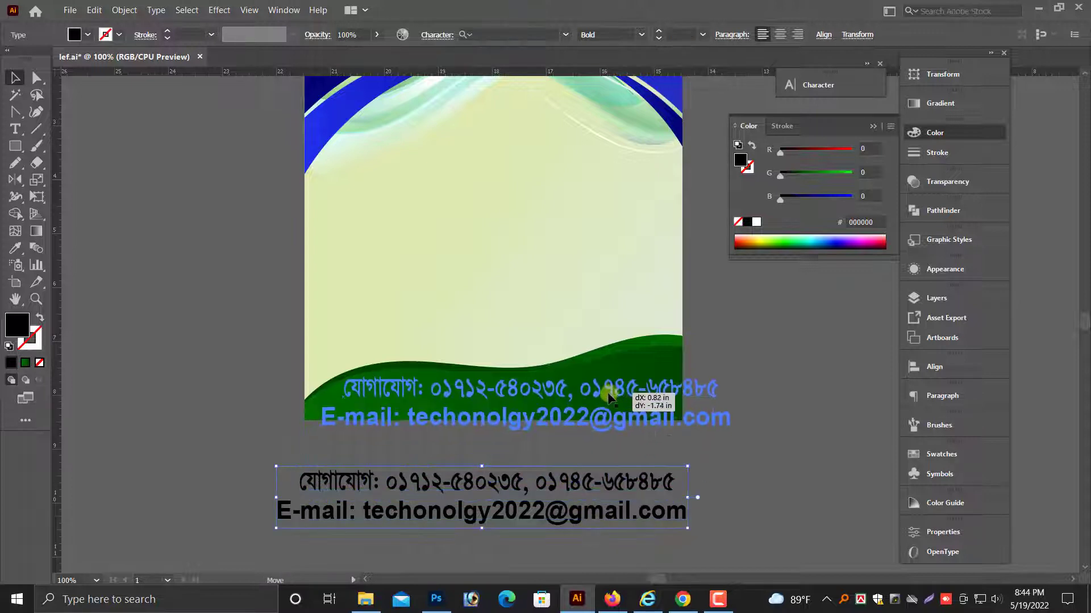
pyautogui.rightClick(711, 400)
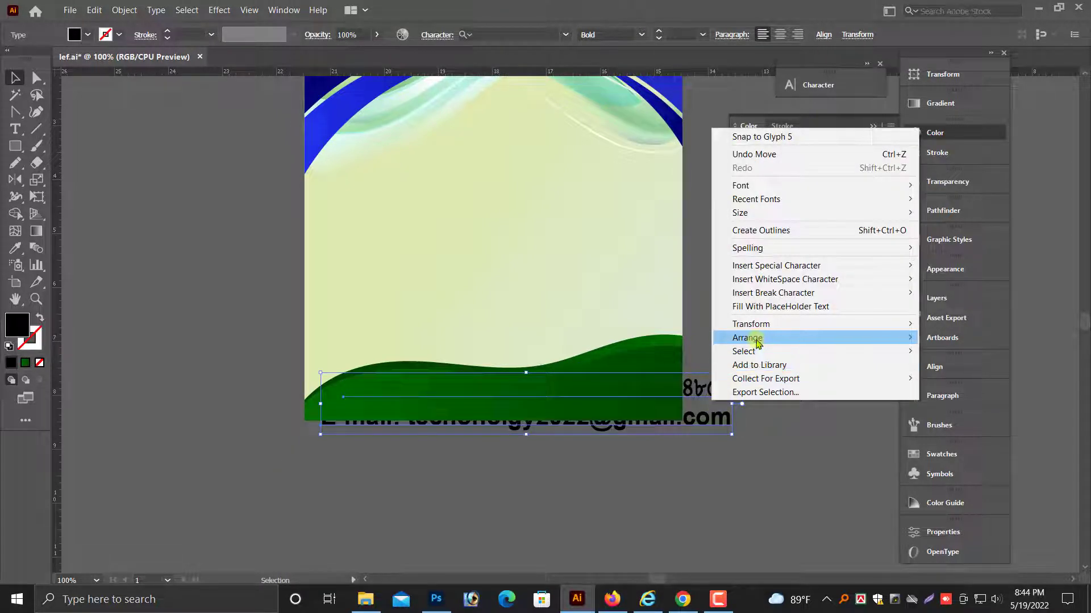
pyautogui.moveTo(713, 340)
pyautogui.click(633, 338)
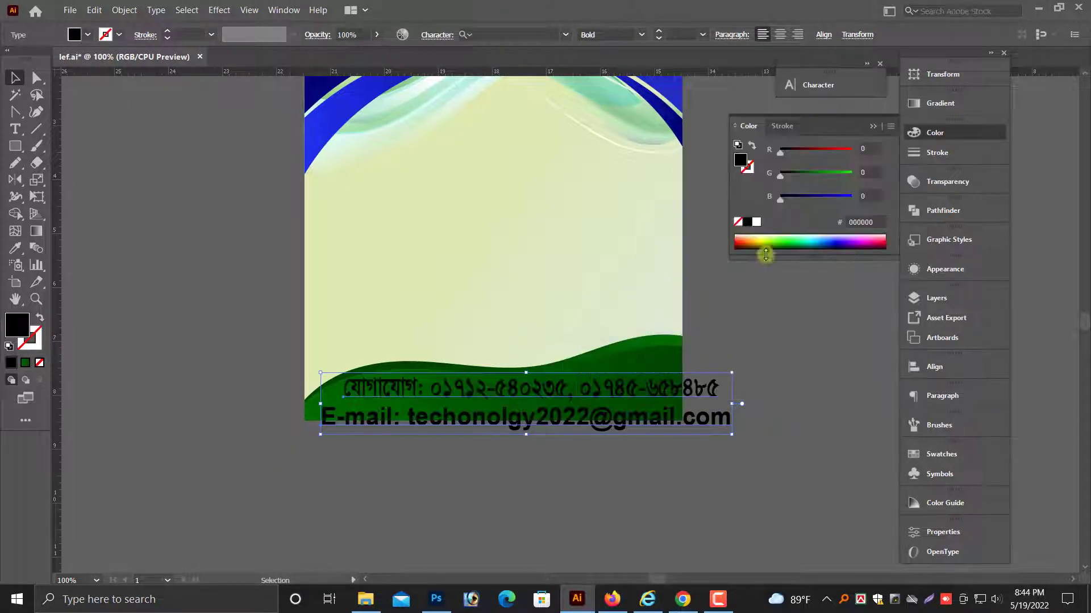
# - Color both contact lines white and shrink the phone line until it fits inside the green footer
pyautogui.click(755, 222)
pyautogui.moveTo(356, 312); pyautogui.dragTo(891, 458)
pyautogui.moveTo(670, 463); pyautogui.dragTo(705, 516)
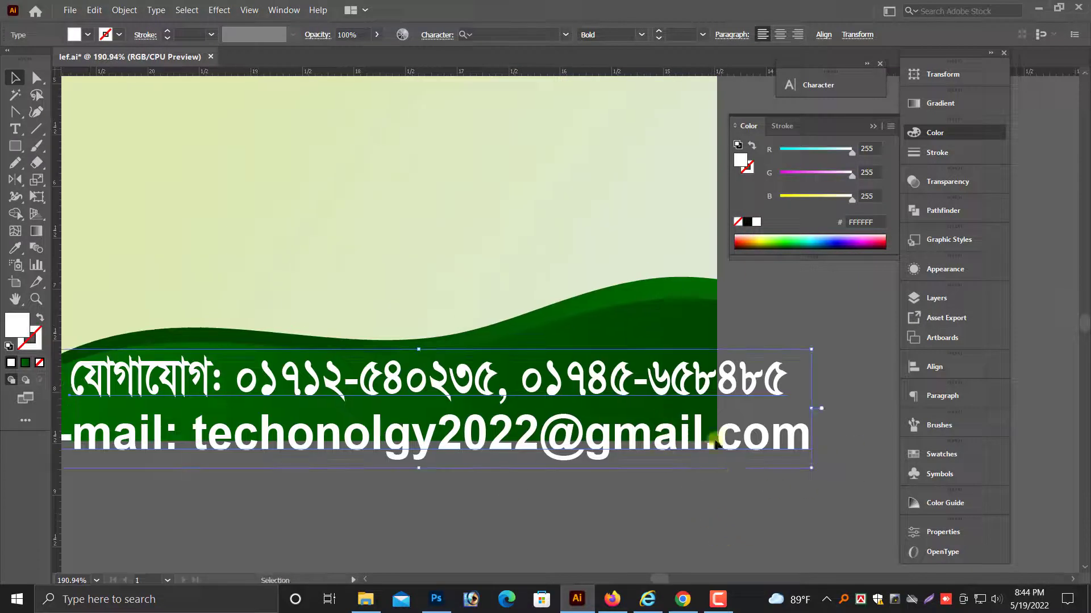
pyautogui.hotkey('alt', 'space')
pyautogui.moveTo(570, 493); pyautogui.dragTo(652, 547)
pyautogui.click(653, 548)
pyautogui.click(670, 434)
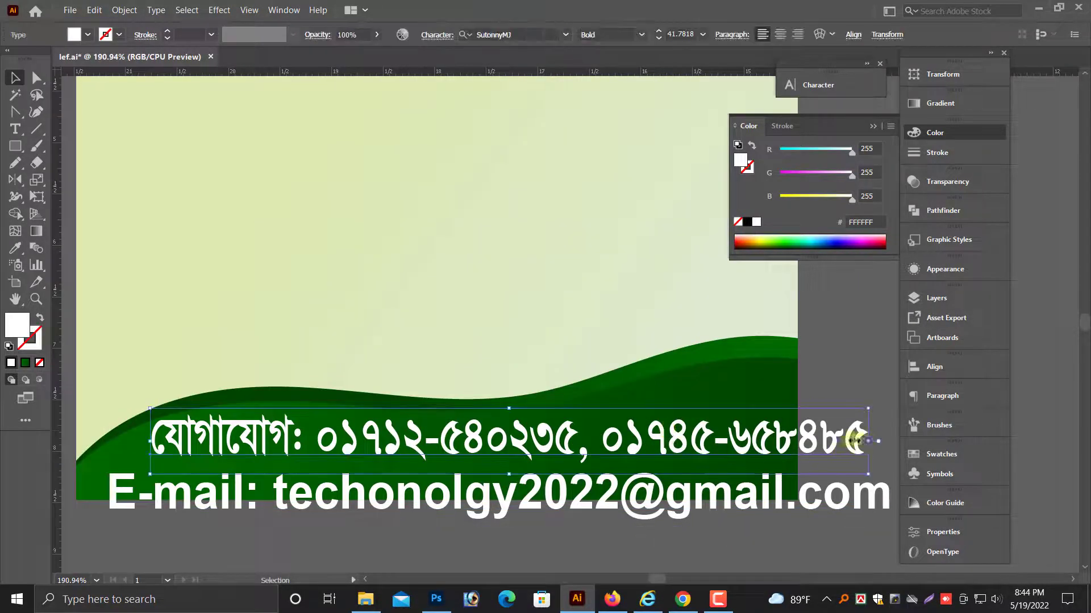
pyautogui.moveTo(868, 440); pyautogui.dragTo(701, 434)
pyautogui.scroll(-1, 625, 437)
pyautogui.moveTo(591, 423); pyautogui.dragTo(608, 431)
pyautogui.moveTo(713, 416); pyautogui.dragTo(777, 417)
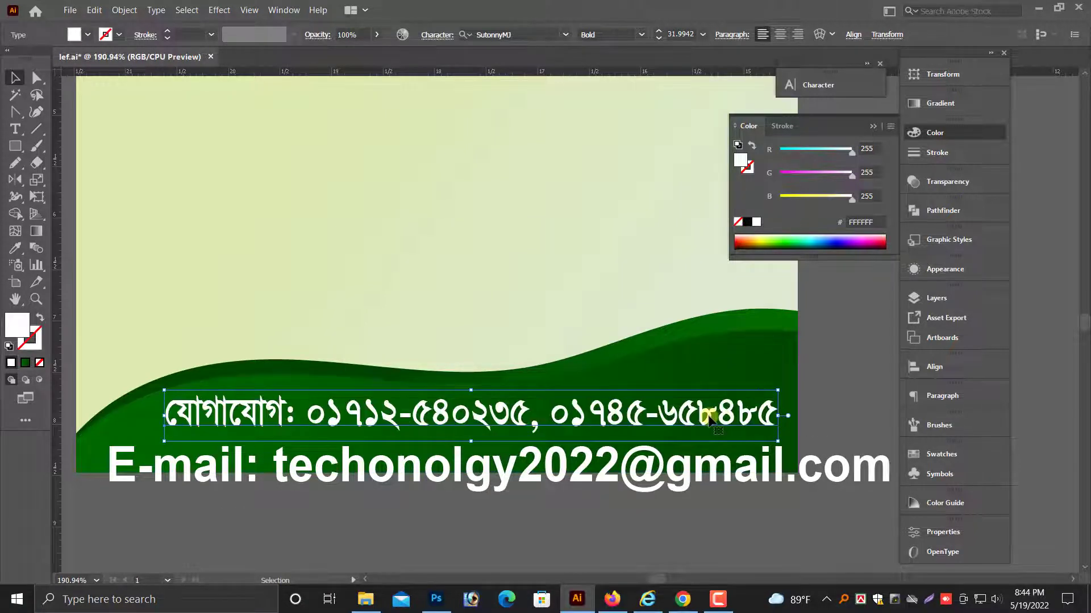
# - Shrink the e-mail line beneath the phone line and squeeze both lines slightly to stay inside the footer
pyautogui.click(595, 469)
pyautogui.moveTo(503, 446); pyautogui.dragTo(547, 451)
pyautogui.keyDown('shift'); pyautogui.click(661, 418); pyautogui.keyUp('shift')
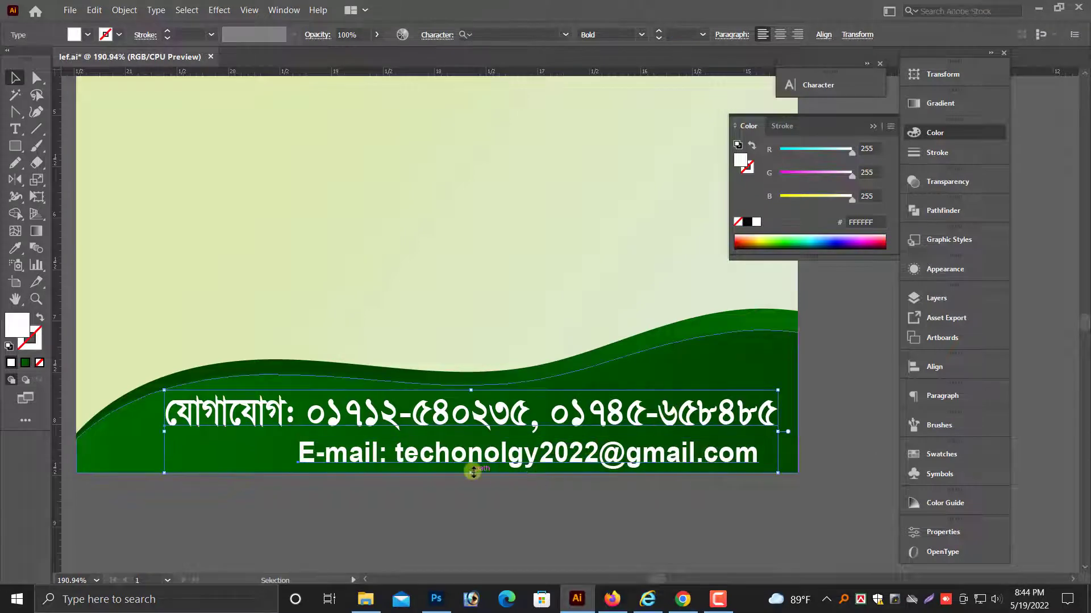
pyautogui.moveTo(473, 472); pyautogui.dragTo(473, 465)
pyautogui.click(825, 341)
# - Bring the round admission badge with the red ribbon from the pasteboard onto the leaflet body
pyautogui.scroll(-3, 825, 341)
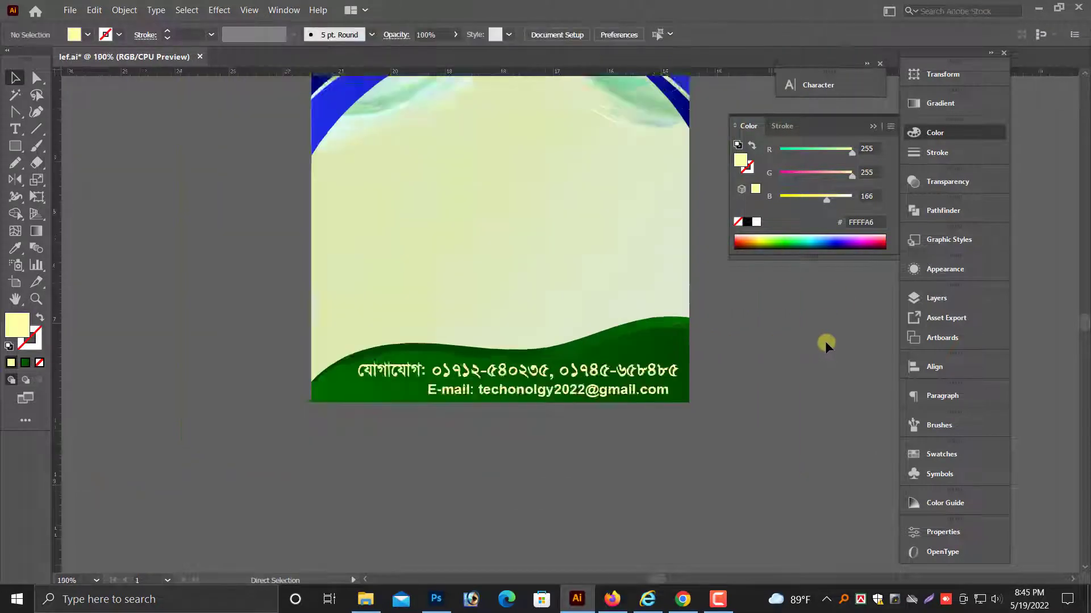
pyautogui.moveTo(748, 332); pyautogui.dragTo(682, 428)
pyautogui.moveTo(301, 388); pyautogui.dragTo(384, 453)
pyautogui.moveTo(546, 406); pyautogui.dragTo(591, 406)
pyautogui.click(591, 406)
pyautogui.click(392, 403)
pyautogui.scroll(-1, 392, 404)
pyautogui.moveTo(392, 403); pyautogui.dragTo(435, 442)
pyautogui.click(93, 308)
pyautogui.moveTo(106, 311); pyautogui.dragTo(140, 312)
pyautogui.moveTo(116, 311); pyautogui.dragTo(537, 384)
# - Position the ribbon badge in the body's upper right, overlapping the pale wave below the header curve
pyautogui.hotkey('ctrl', '+')
pyautogui.hotkey('ctrl', '+')
pyautogui.moveTo(600, 323); pyautogui.dragTo(506, 348)
pyautogui.moveTo(506, 347); pyautogui.dragTo(730, 388)
pyautogui.hotkey('ctrl', '+')
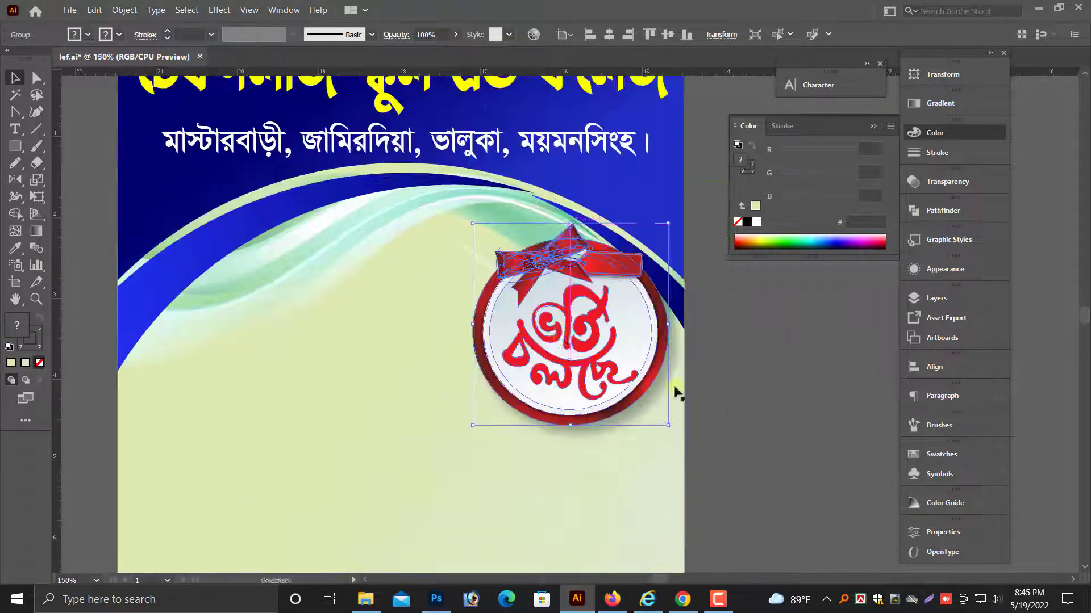
pyautogui.moveTo(591, 354); pyautogui.dragTo(575, 349)
pyautogui.moveTo(576, 343); pyautogui.dragTo(505, 321)
pyautogui.moveTo(513, 339); pyautogui.dragTo(538, 341)
pyautogui.click(729, 411)
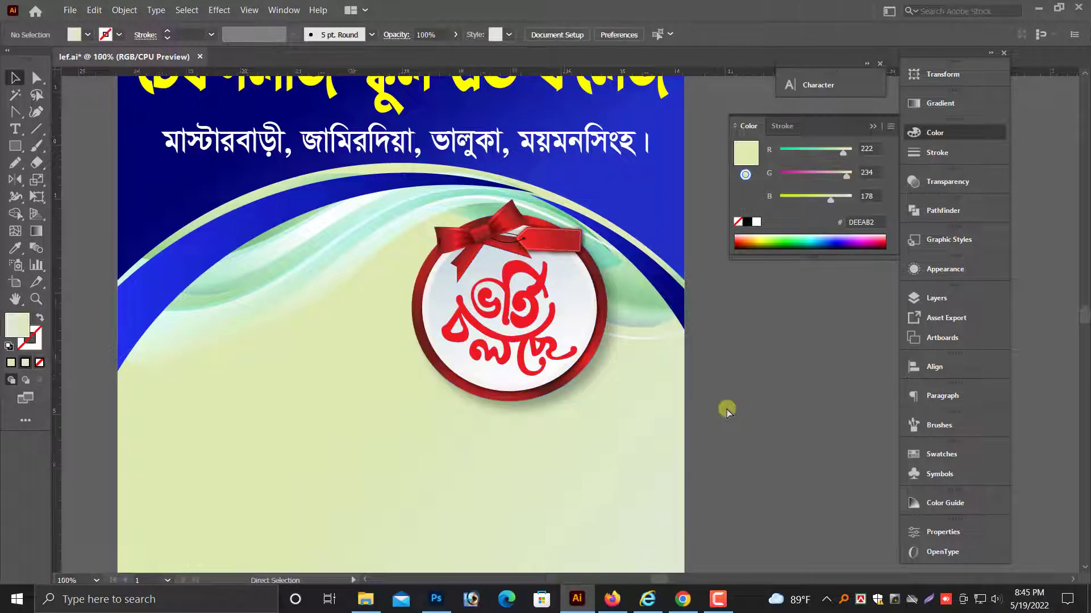
# - Nudge the blue accent curve slightly where it tapers against the pale header stripe above the badge
pyautogui.hotkey('ctrl', '-')
pyautogui.hotkey('ctrl', '-')
pyautogui.hotkey('alt', 'space')
pyautogui.moveTo(329, 343); pyautogui.dragTo(394, 380)
pyautogui.hotkey('ctrl', '-')
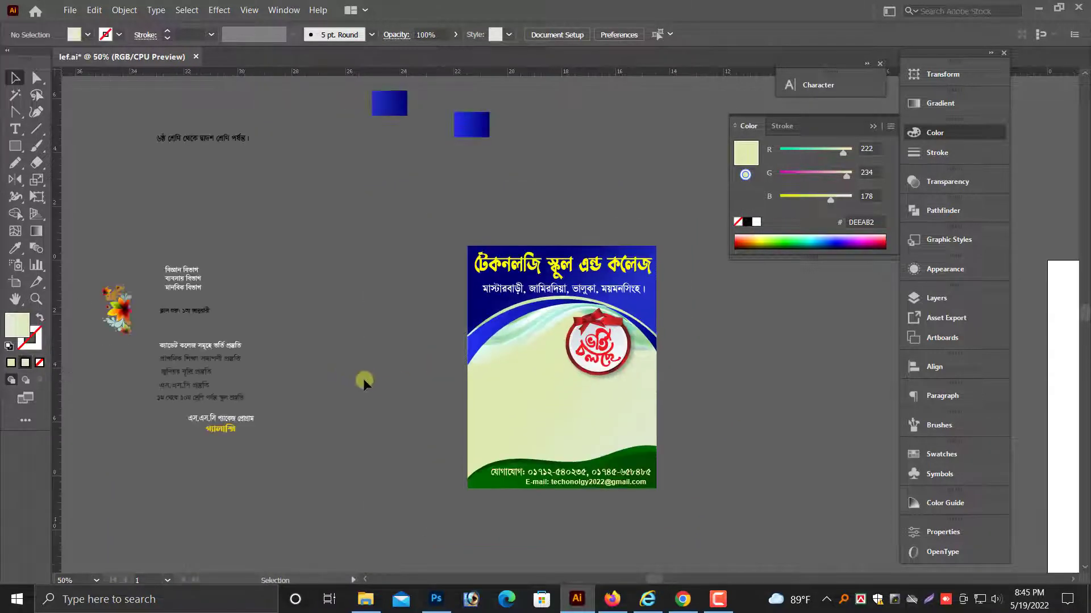
pyautogui.moveTo(548, 273); pyautogui.dragTo(701, 333)
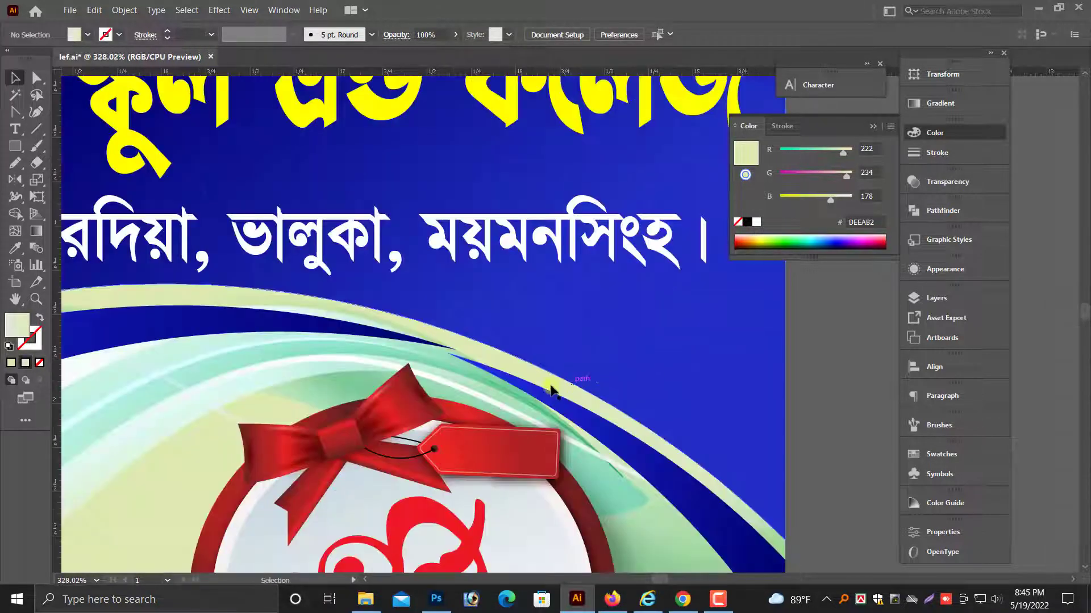
pyautogui.click(455, 358)
pyautogui.moveTo(451, 308); pyautogui.dragTo(447, 311)
pyautogui.hotkey('ctrl', '-')
pyautogui.hotkey('ctrl', '-')
pyautogui.hotkey('ctrl', '-')
pyautogui.hotkey('ctrl', '-')
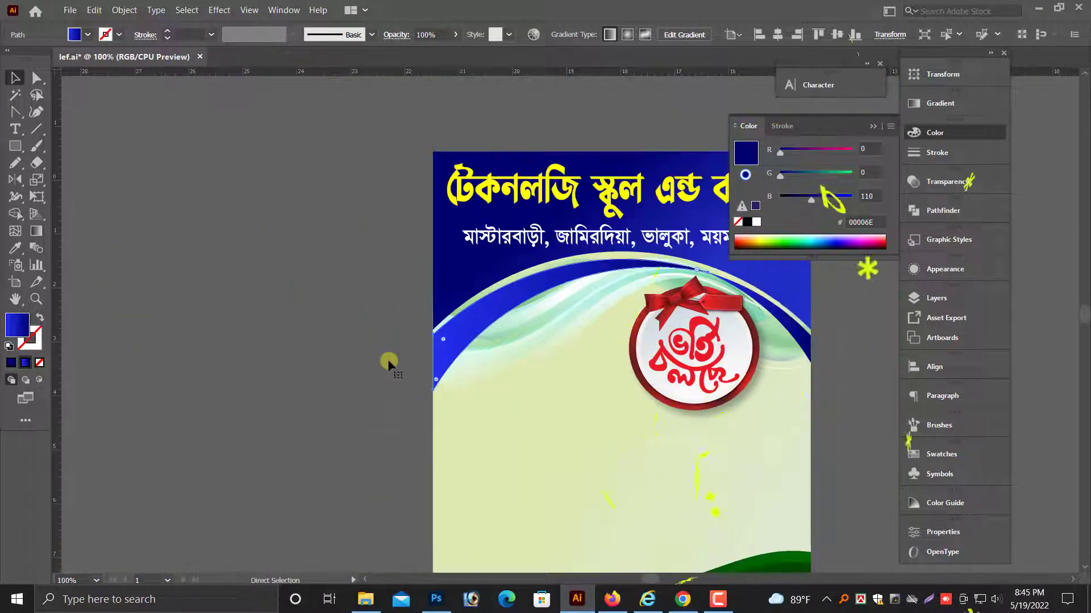
# - Examine the header's blue curves and pale stripe around the badge up close
pyautogui.click(523, 426)
pyautogui.moveTo(704, 340); pyautogui.dragTo(635, 393)
pyautogui.hotkey('alt', 'space')
pyautogui.moveTo(382, 267); pyautogui.dragTo(750, 373)
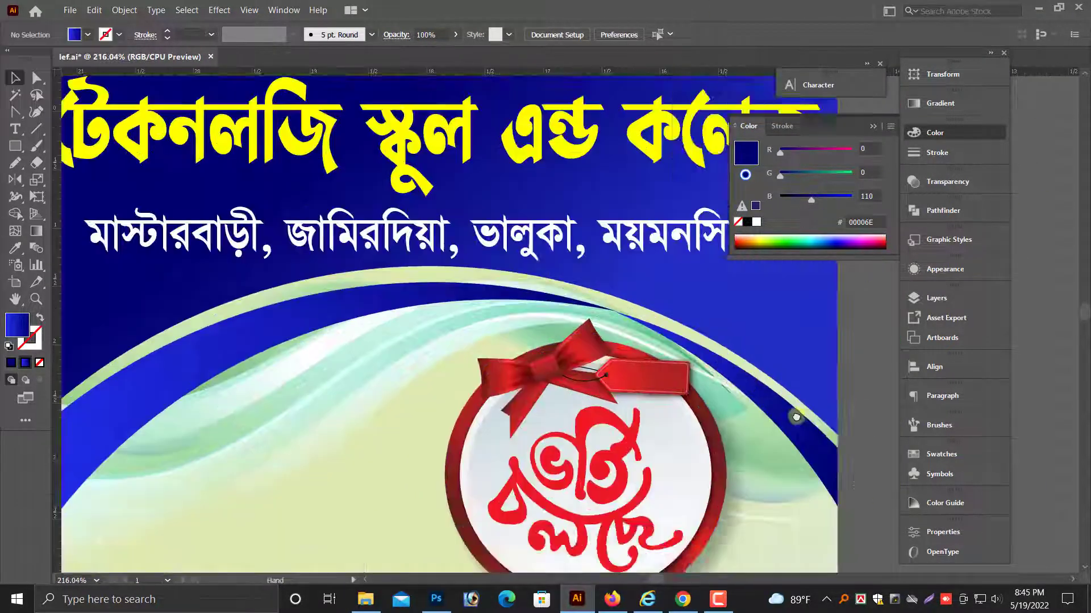
pyautogui.moveTo(726, 328); pyautogui.dragTo(788, 377)
pyautogui.click(788, 377)
pyautogui.hotkey('ctrl', '-')
pyautogui.hotkey('ctrl', '-')
pyautogui.hotkey('ctrl', '-')
pyautogui.hotkey('ctrl', '-')
pyautogui.hotkey('ctrl', '-')
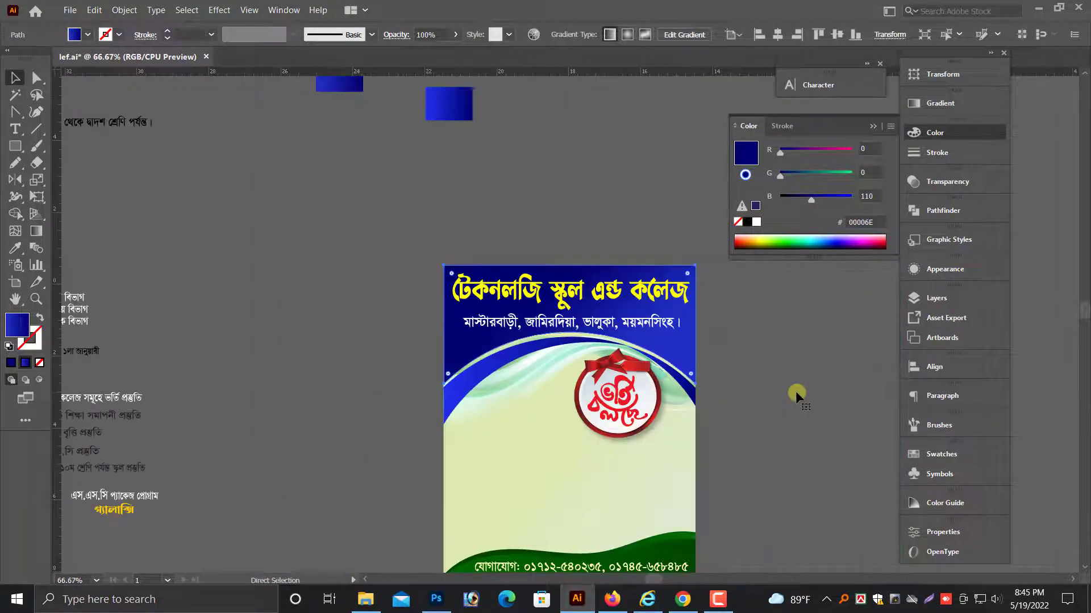
# - Move the class-range line "৬ষ্ঠ শ্রেণি থেকে দ্বাদশ শ্রেণি পর্যন্ত।" onto the leaflet body beneath the blue curve
pyautogui.press('v')
pyautogui.moveTo(111, 266); pyautogui.dragTo(280, 493)
pyautogui.click(279, 493)
pyautogui.click(248, 449)
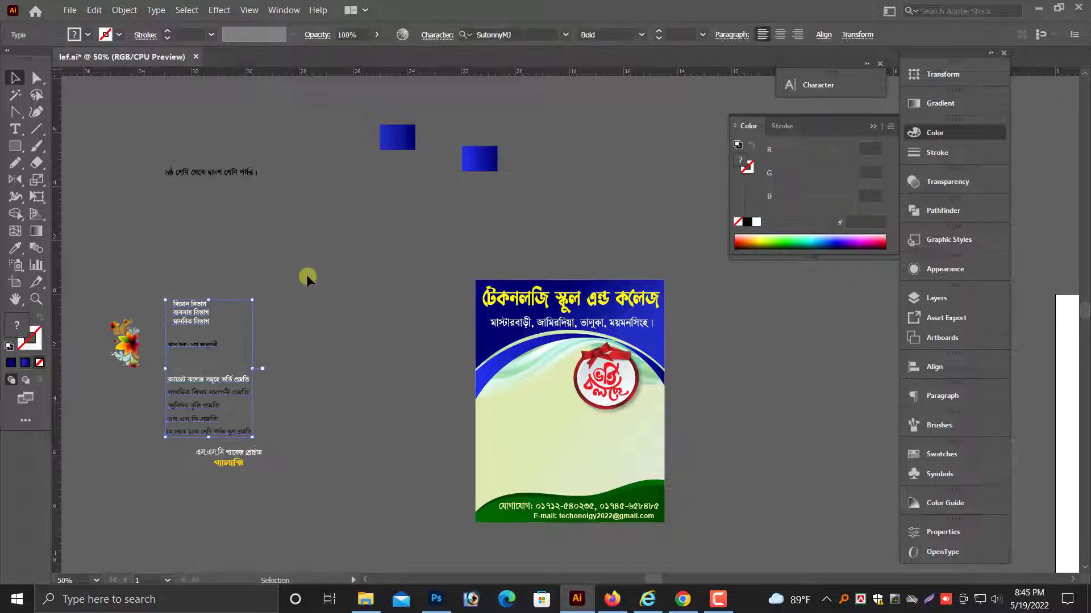
pyautogui.moveTo(230, 172); pyautogui.dragTo(362, 264)
pyautogui.moveTo(526, 386); pyautogui.dragTo(526, 386)
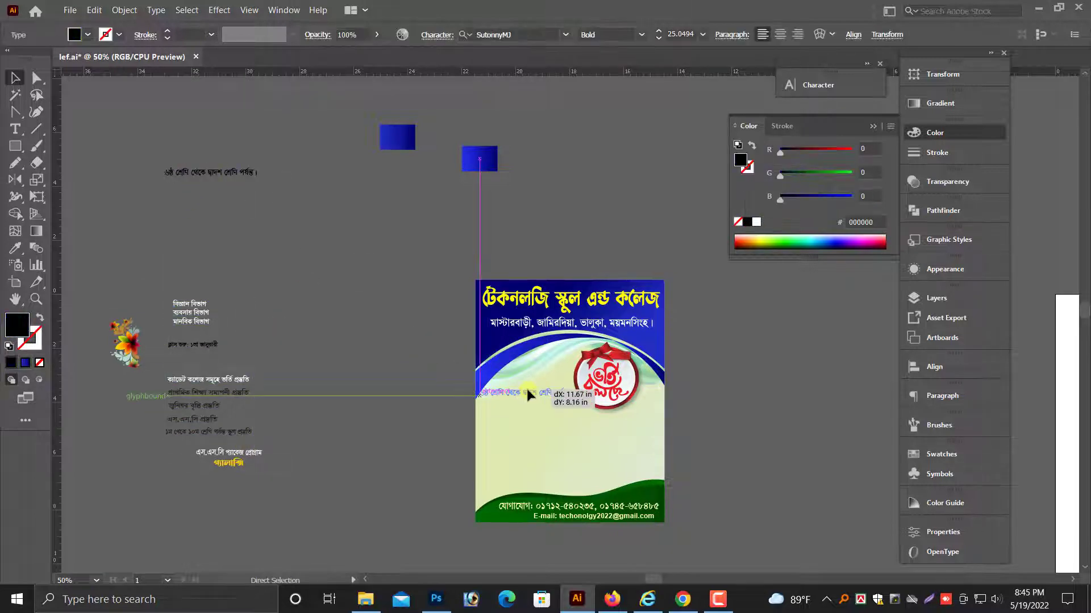
# - Position the class-range line beside the badge and enlarge it to about 27.4 pt
pyautogui.hotkey('ctrl', '=')
pyautogui.hotkey('ctrl', '=')
pyautogui.hotkey('ctrl', '=')
pyautogui.hotkey('ctrl', '=')
pyautogui.moveTo(450, 387); pyautogui.dragTo(269, 428)
pyautogui.moveTo(458, 390); pyautogui.dragTo(465, 425)
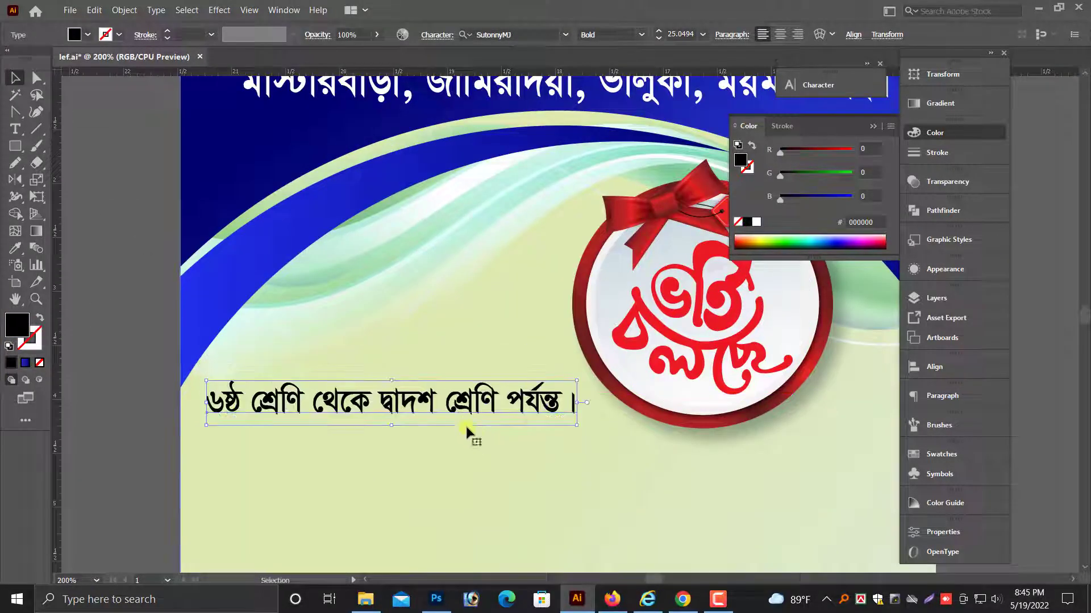
pyautogui.scroll(1, 470, 429)
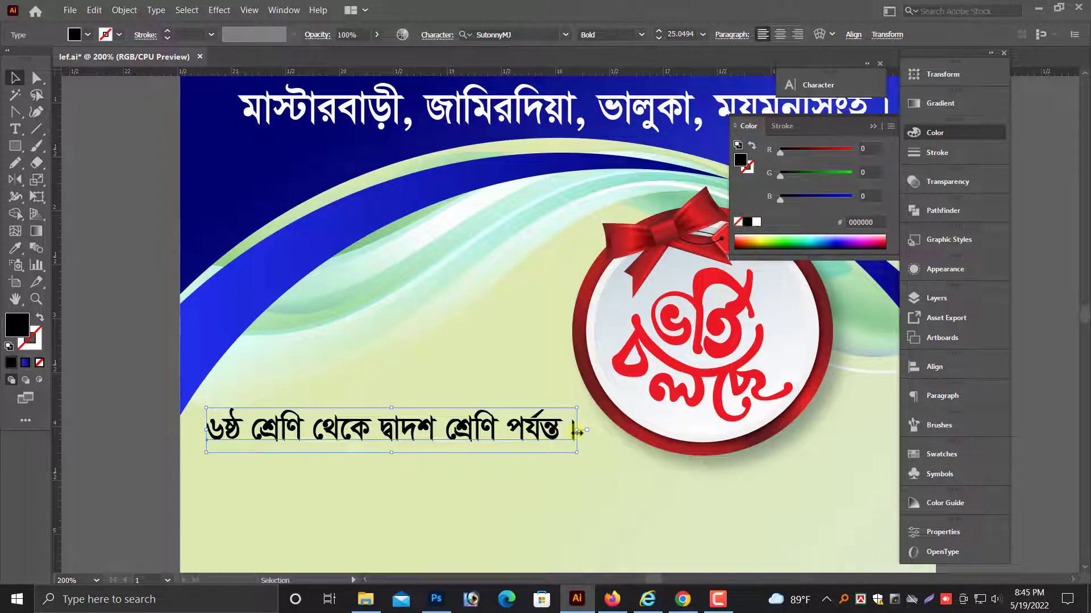
pyautogui.moveTo(576, 430); pyautogui.dragTo(611, 456)
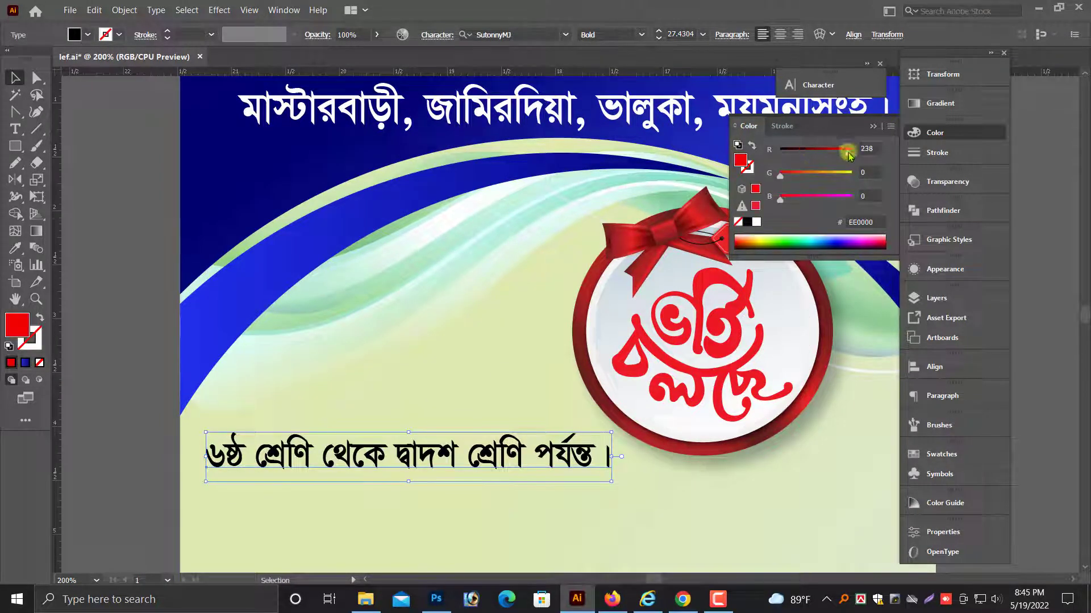
# - Color the class-range line dark blue, 000090, and place a spare copy across the leaflet's left edge
pyautogui.moveTo(848, 154); pyautogui.dragTo(848, 154)
pyautogui.hotkey('ctrl', 'z')
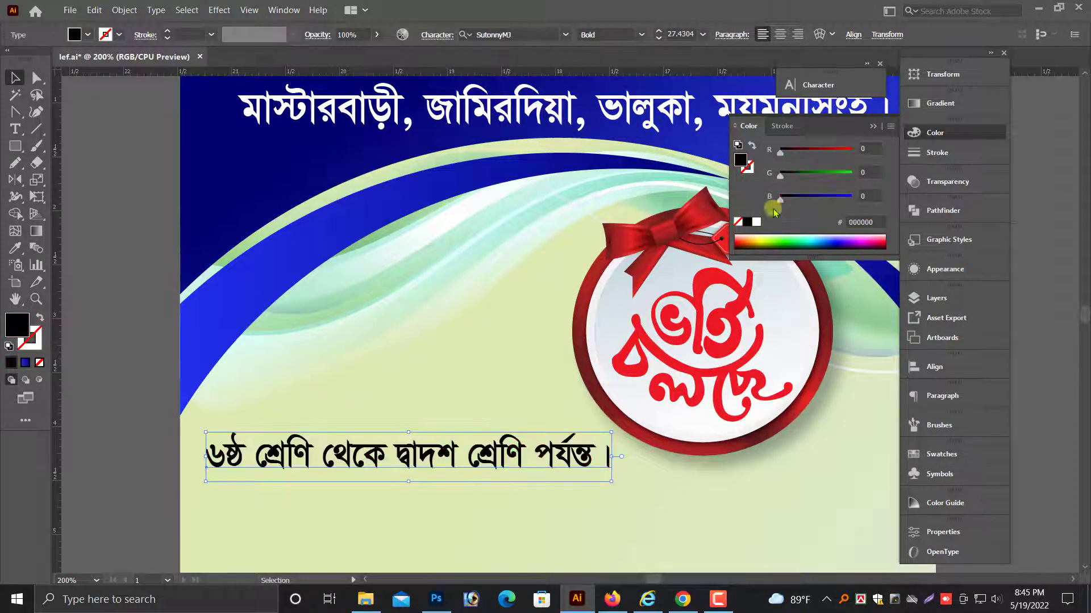
pyautogui.moveTo(813, 199); pyautogui.dragTo(820, 199)
pyautogui.hscroll(-3, 483, 457)
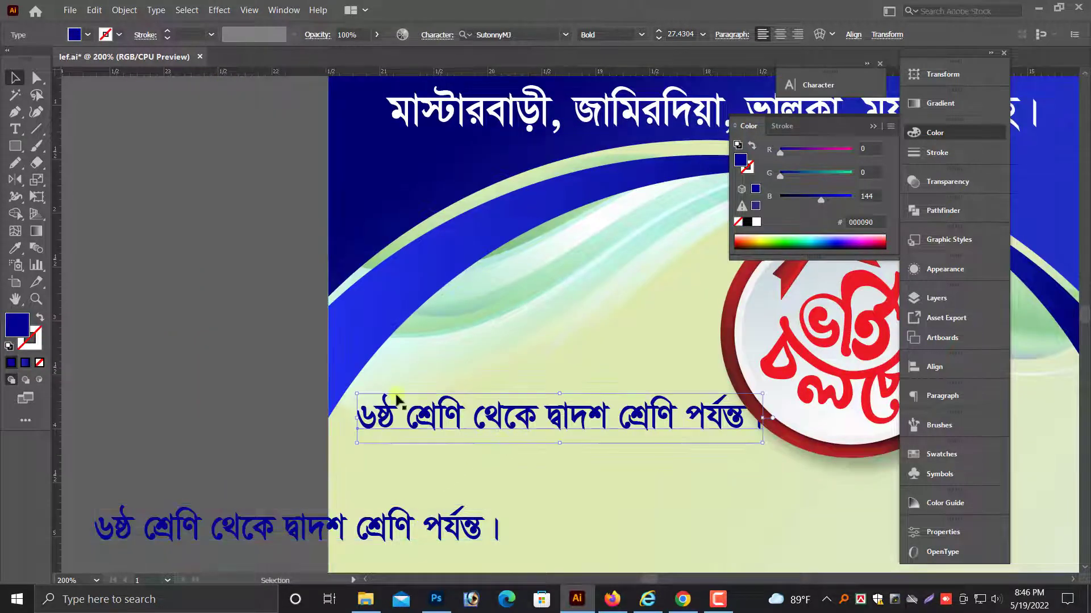
# - Rotate the class-range line into a rising diagonal and place it between the blue curve and the badge
pyautogui.moveTo(349, 403); pyautogui.dragTo(375, 514)
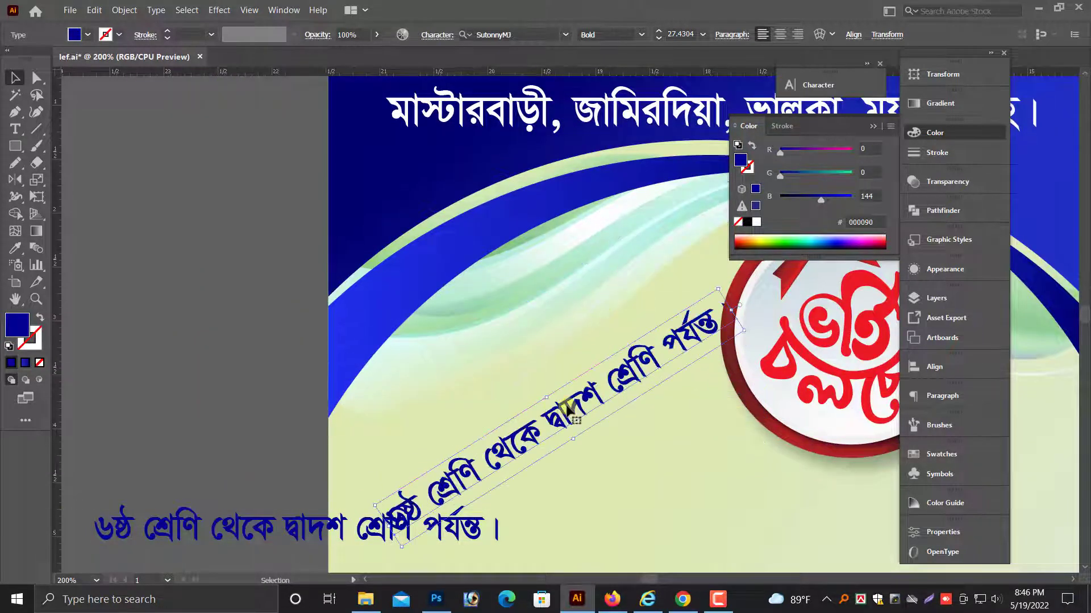
pyautogui.moveTo(568, 449); pyautogui.dragTo(548, 408)
pyautogui.scroll(1, 548, 407)
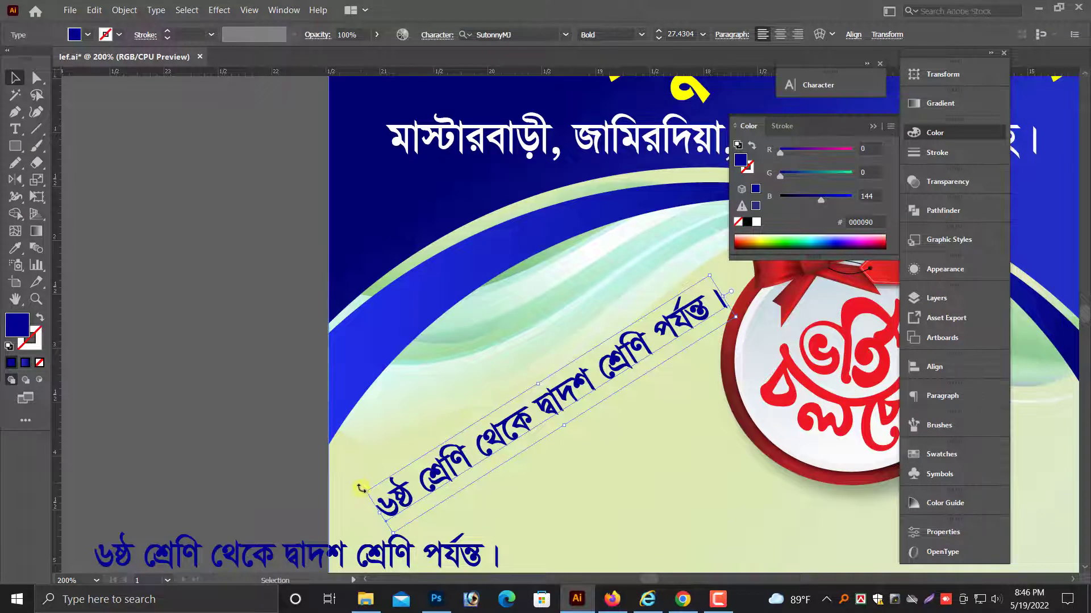
pyautogui.moveTo(361, 488); pyautogui.dragTo(353, 476)
pyautogui.moveTo(555, 401); pyautogui.dragTo(545, 397)
pyautogui.scroll(1, 121, 73)
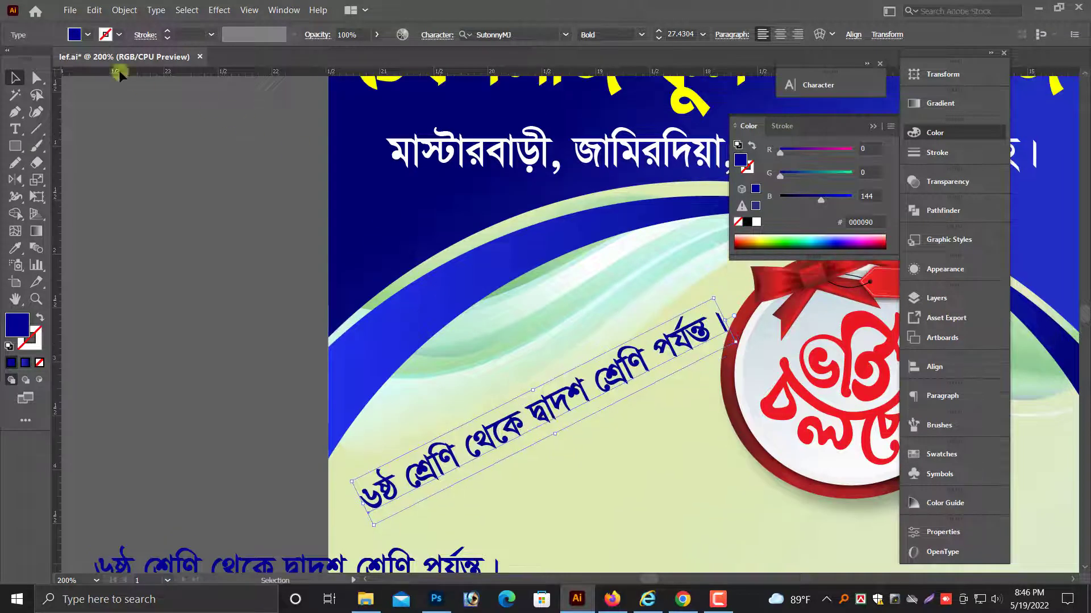
# - Apply a horizontal Flag warp with a 27% bend to the diagonal class-range line
pyautogui.click(219, 10)
pyautogui.click(220, 9)
pyautogui.click(219, 10)
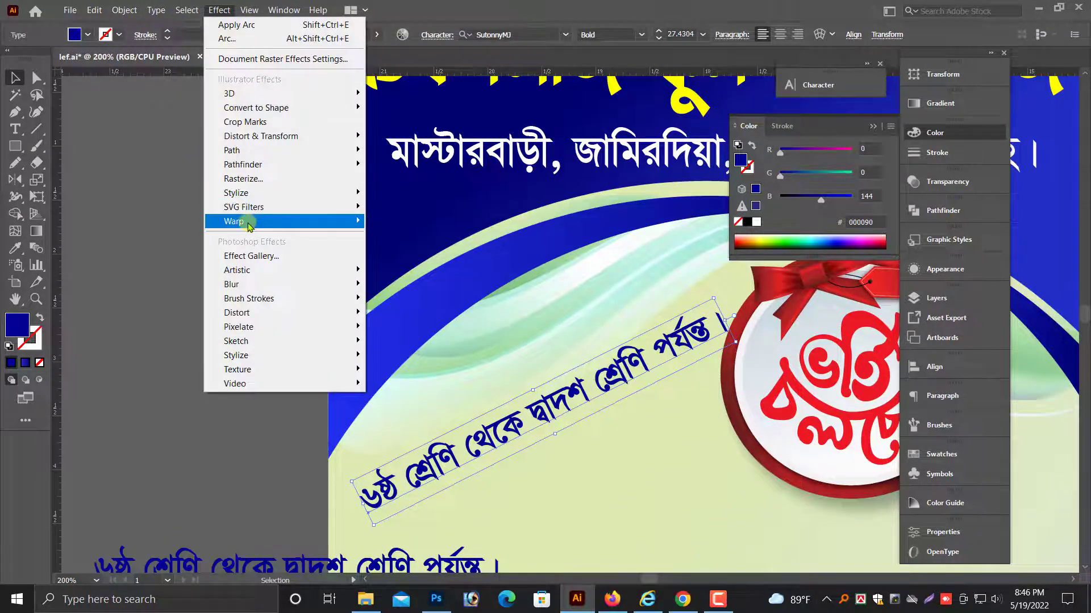
pyautogui.moveTo(248, 224)
pyautogui.click(395, 328)
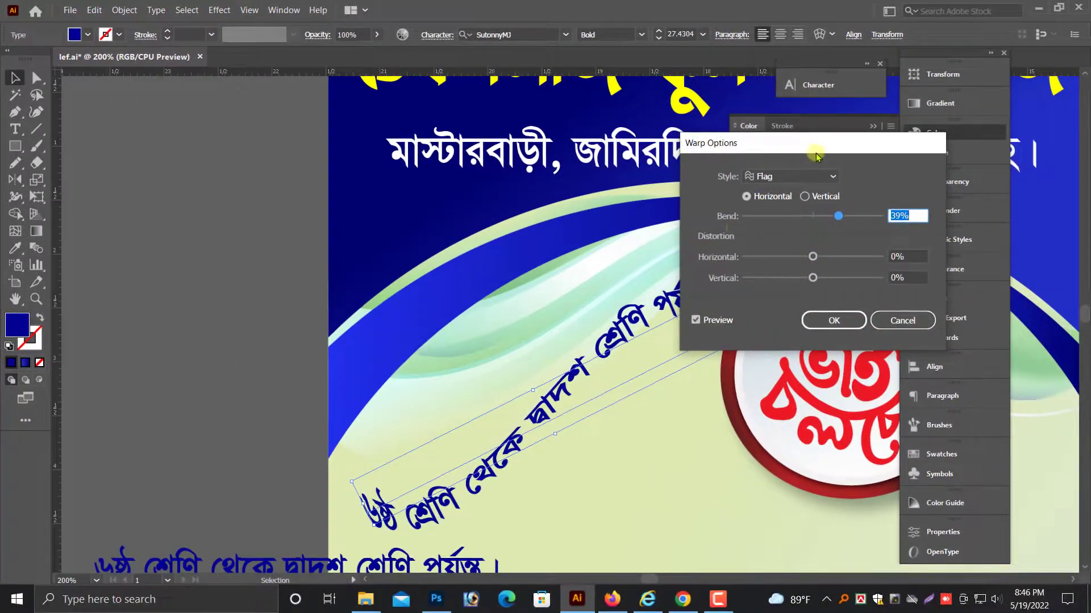
pyautogui.moveTo(816, 156); pyautogui.dragTo(846, 161)
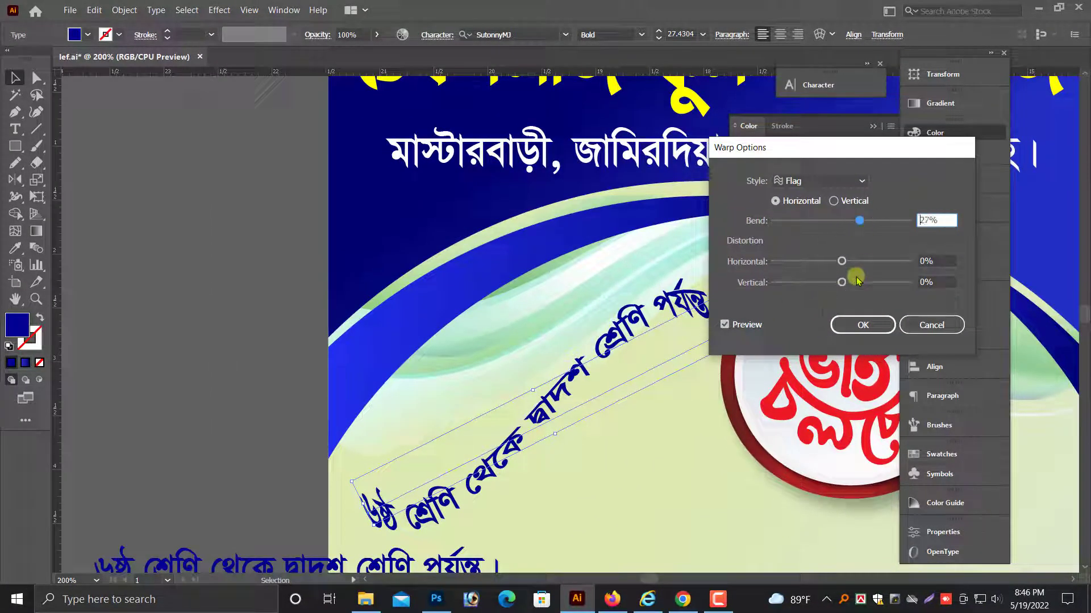
pyautogui.click(860, 325)
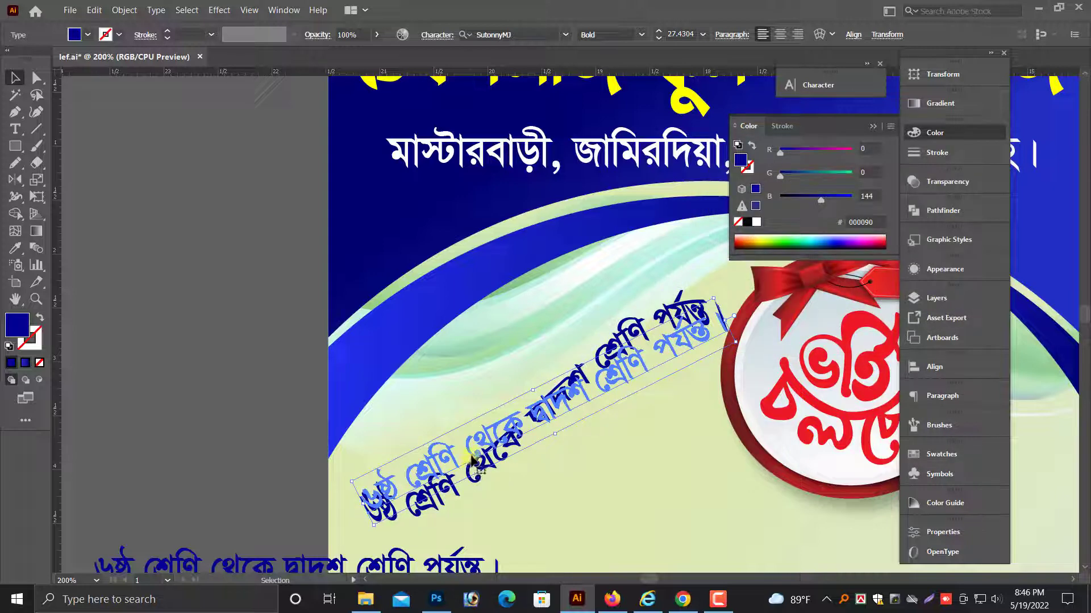
# - Reposition the warped class-range line beside the badge and reduce its tilt
pyautogui.moveTo(480, 458); pyautogui.dragTo(490, 434)
pyautogui.hotkey('ctrl', '-')
pyautogui.hotkey('ctrl', '-')
pyautogui.moveTo(553, 379); pyautogui.dragTo(502, 377)
pyautogui.click(502, 377)
pyautogui.moveTo(483, 176); pyautogui.dragTo(886, 435)
pyautogui.moveTo(623, 371); pyautogui.dragTo(800, 374)
pyautogui.click(370, 389)
pyautogui.moveTo(237, 432); pyautogui.dragTo(229, 405)
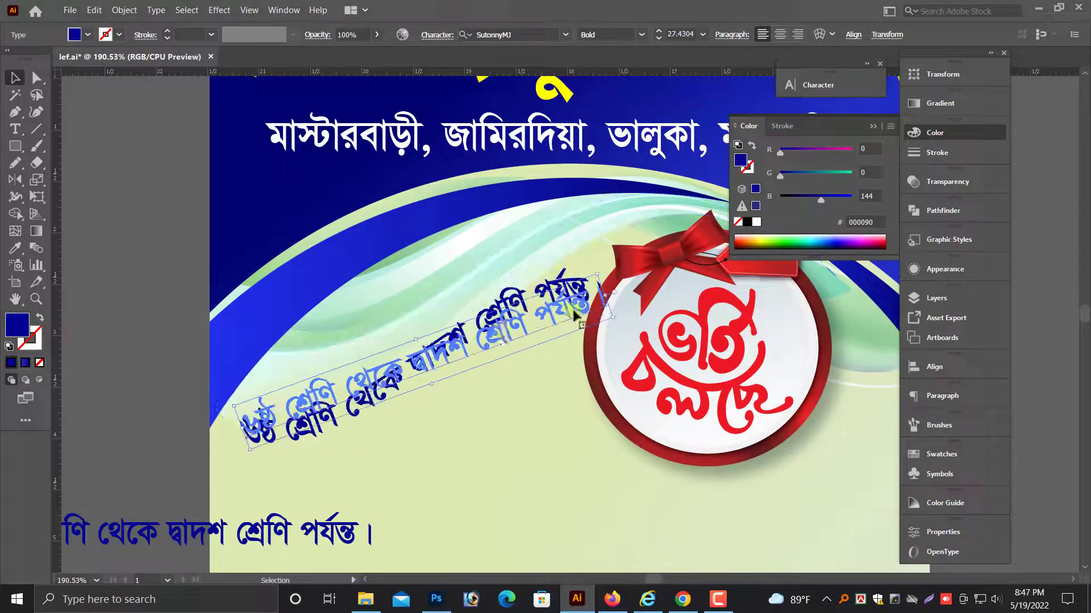
# - Scale the warped class-range line down slightly so it clears the badge
pyautogui.click(450, 344)
pyautogui.moveTo(605, 295); pyautogui.dragTo(574, 303)
pyautogui.scroll(-1, 187, 440)
pyautogui.scroll(1, 188, 441)
pyautogui.click(554, 298)
pyautogui.scroll(1, 548, 300)
pyautogui.scroll(-3, 523, 298)
pyautogui.click(106, 373)
pyautogui.hotkey('ctrl', '1')
pyautogui.moveTo(351, 248); pyautogui.dragTo(751, 377)
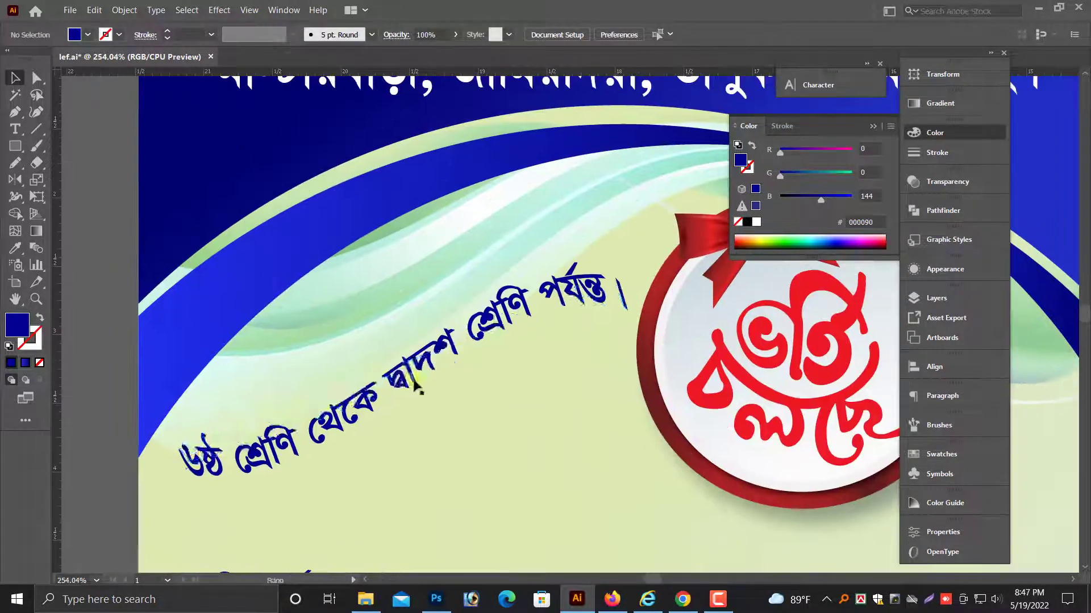
# - Shrink the warped line further to about 23.6 pt and lift it closer to the header wave
pyautogui.click(415, 381)
pyautogui.moveTo(626, 293); pyautogui.dragTo(599, 302)
pyautogui.moveTo(484, 299); pyautogui.dragTo(513, 267)
pyautogui.moveTo(442, 331); pyautogui.dragTo(449, 322)
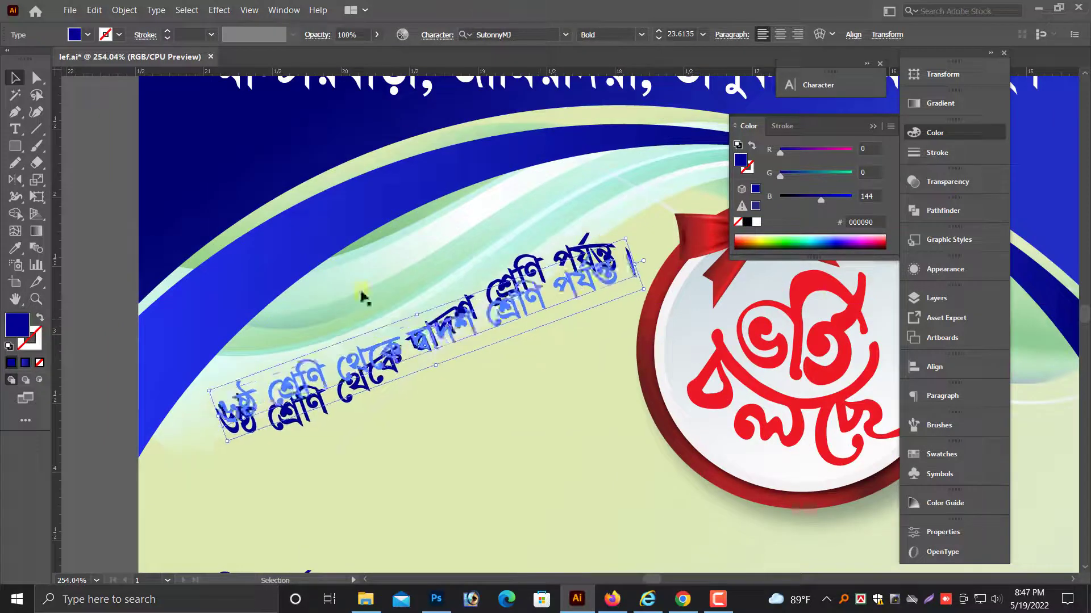
# - Expand the warped line's appearance, fine-tune its tilt and stretch it slightly toward the leaflet's left edge
pyautogui.click(125, 10)
pyautogui.click(159, 170)
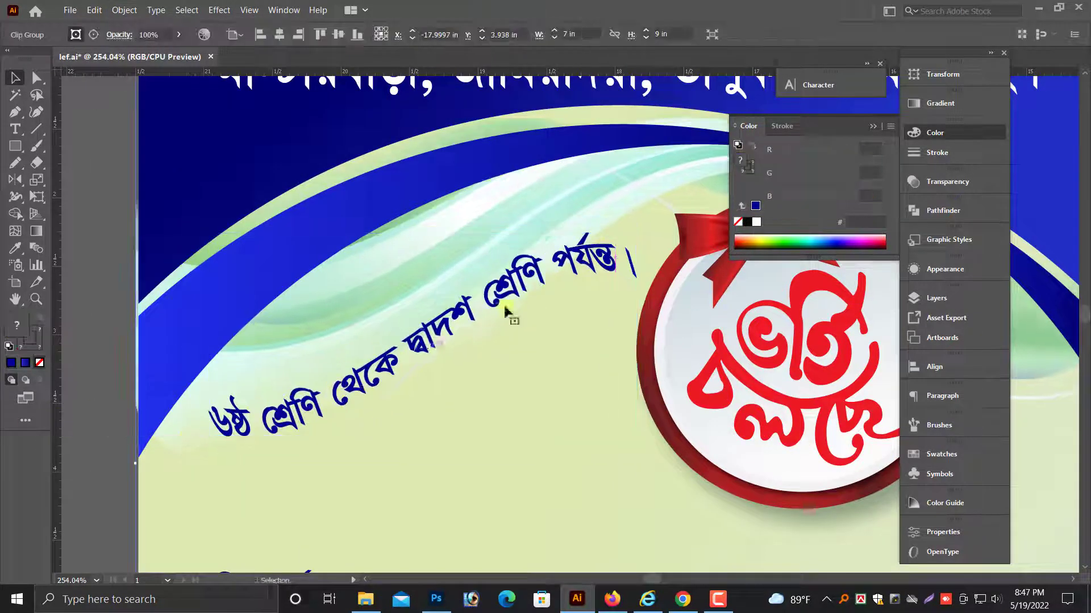
pyautogui.click(601, 257)
pyautogui.moveTo(638, 233); pyautogui.dragTo(634, 231)
pyautogui.moveTo(209, 436); pyautogui.dragTo(190, 437)
pyautogui.scroll(-3, 188, 436)
pyautogui.click(188, 436)
# - Move the five exam-preparation text lines to the pasteboard right of the leaflet and enlarge them
pyautogui.moveTo(434, 439); pyautogui.dragTo(289, 377)
pyautogui.scroll(-2, 290, 377)
pyautogui.hotkey('alt', 'space')
pyautogui.moveTo(295, 245); pyautogui.dragTo(376, 321)
pyautogui.moveTo(368, 288); pyautogui.dragTo(541, 307)
pyautogui.moveTo(277, 339); pyautogui.dragTo(433, 373)
pyautogui.hscroll(2, 318, 366)
pyautogui.moveTo(299, 354); pyautogui.dragTo(733, 341)
pyautogui.scroll(2, 802, 378)
pyautogui.click(713, 332)
pyautogui.moveTo(707, 311); pyautogui.dragTo(667, 315)
# - Try placing the five enlarged preparation lines on the leaflet body below the badge
pyautogui.click(659, 262)
pyautogui.moveTo(659, 273); pyautogui.dragTo(738, 483)
pyautogui.moveTo(739, 354); pyautogui.dragTo(368, 370)
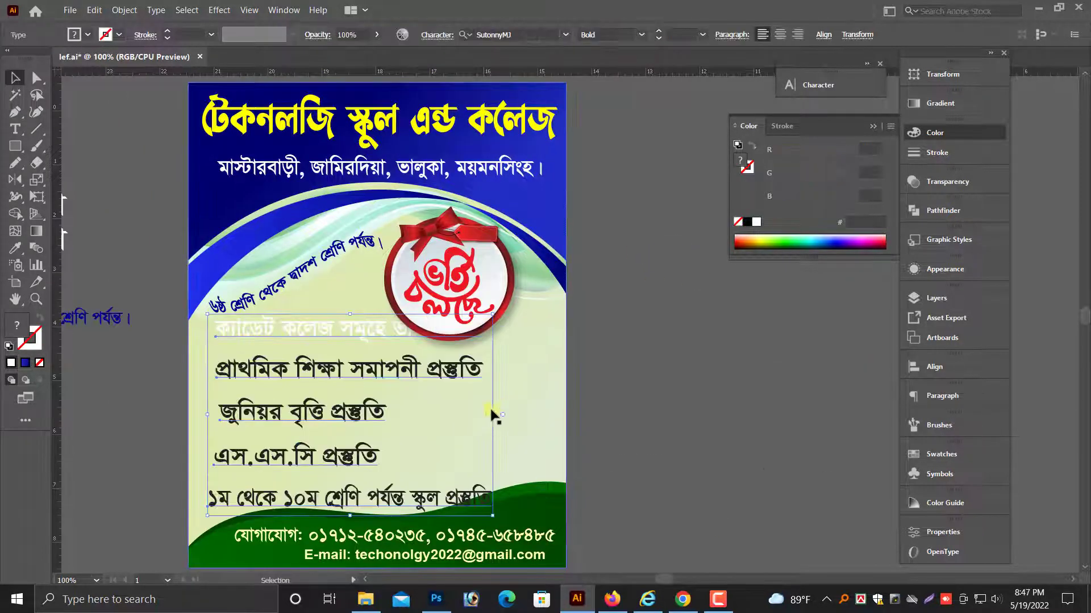
pyautogui.click(493, 416)
pyautogui.click(551, 448)
pyautogui.hotkey('ctrl', 'z')
# - Shrink the five preparation lines together on the pasteboard right of the leaflet
pyautogui.moveTo(863, 399); pyautogui.dragTo(837, 403)
pyautogui.moveTo(841, 406); pyautogui.dragTo(557, 426)
pyautogui.click(623, 443)
# - Draw a wide rectangle covering the white first preparation line, extending slightly beyond the text on every side
pyautogui.moveTo(335, 284); pyautogui.dragTo(710, 417)
pyautogui.moveTo(550, 363); pyautogui.dragTo(731, 411)
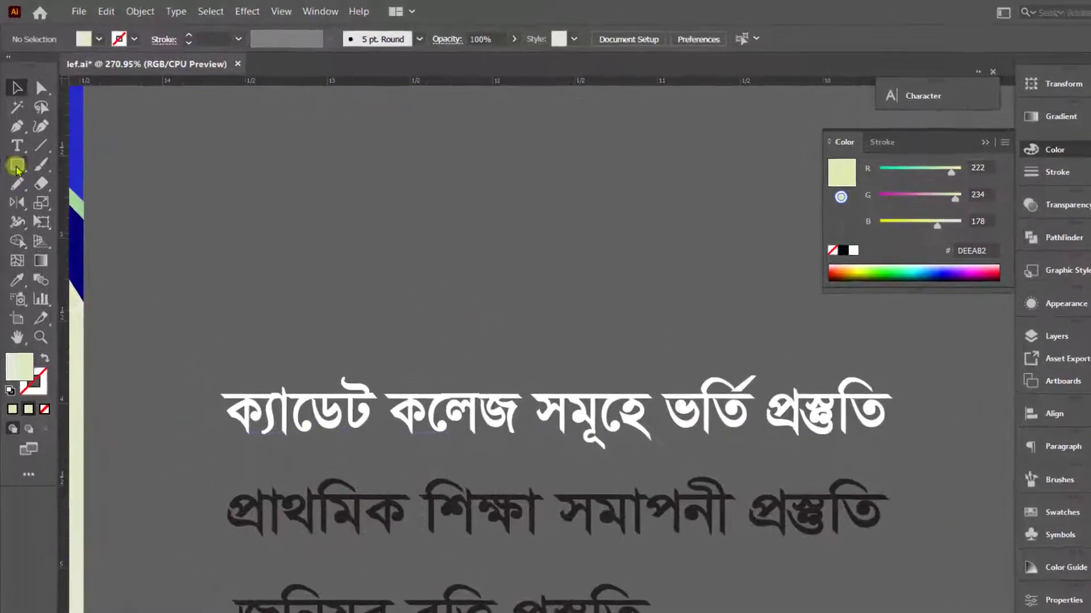
pyautogui.moveTo(17, 166); pyautogui.dragTo(46, 168)
pyautogui.moveTo(201, 353); pyautogui.dragTo(558, 434)
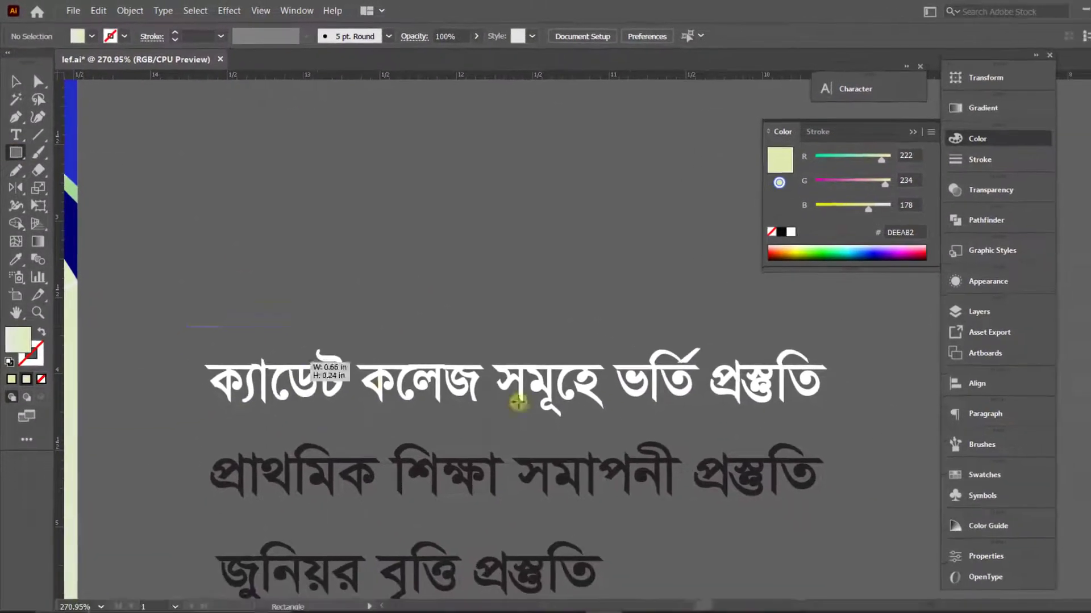
pyautogui.moveTo(518, 402); pyautogui.dragTo(865, 428)
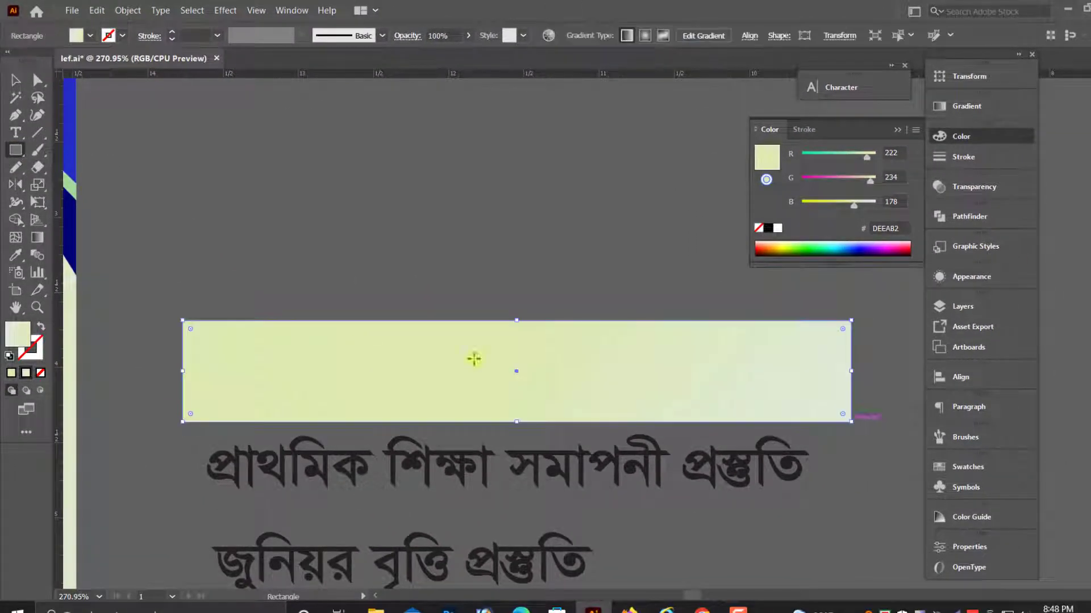
pyautogui.click(47, 83)
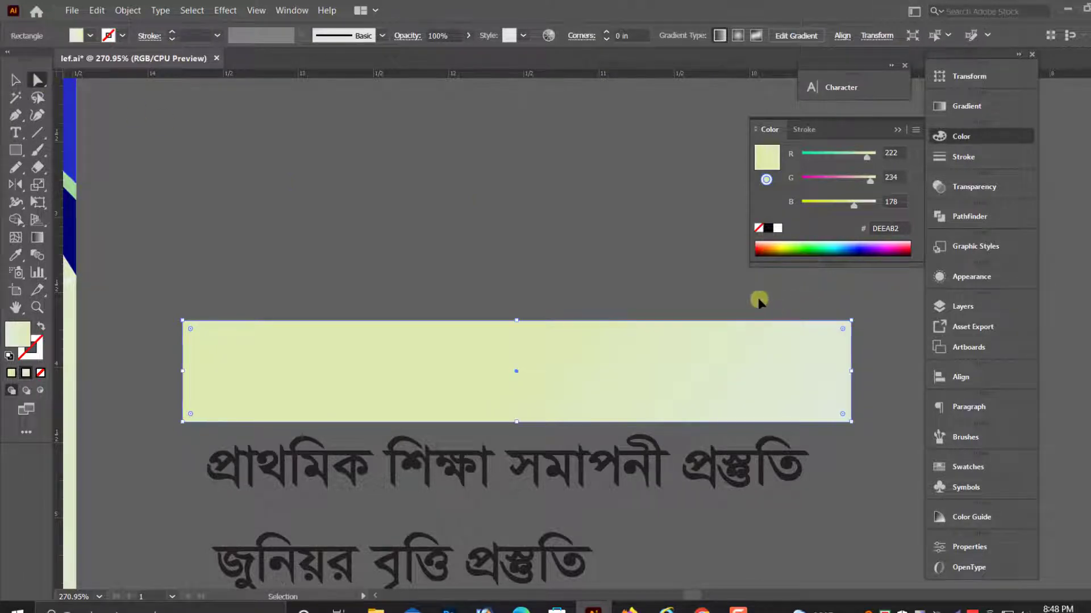
# - Slant the banner rectangle's right end by moving its upper corner inward and its lower corner outward
pyautogui.hotkey('ctrl', 'y')
pyautogui.moveTo(841, 307); pyautogui.dragTo(749, 320)
pyautogui.click(16, 80)
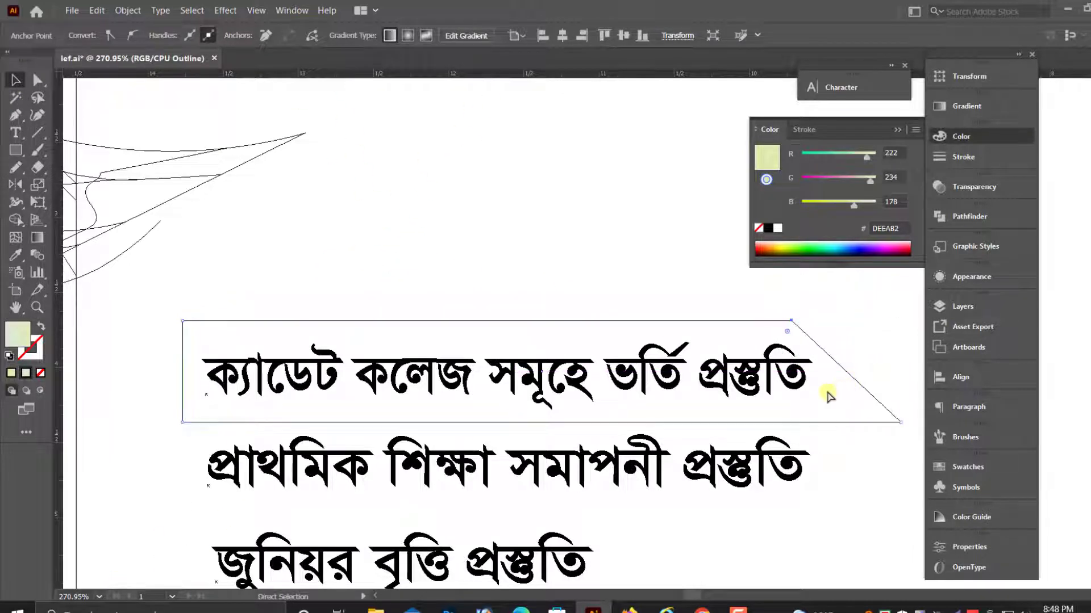
pyautogui.hotkey('ctrl', 'y')
pyautogui.click(292, 241)
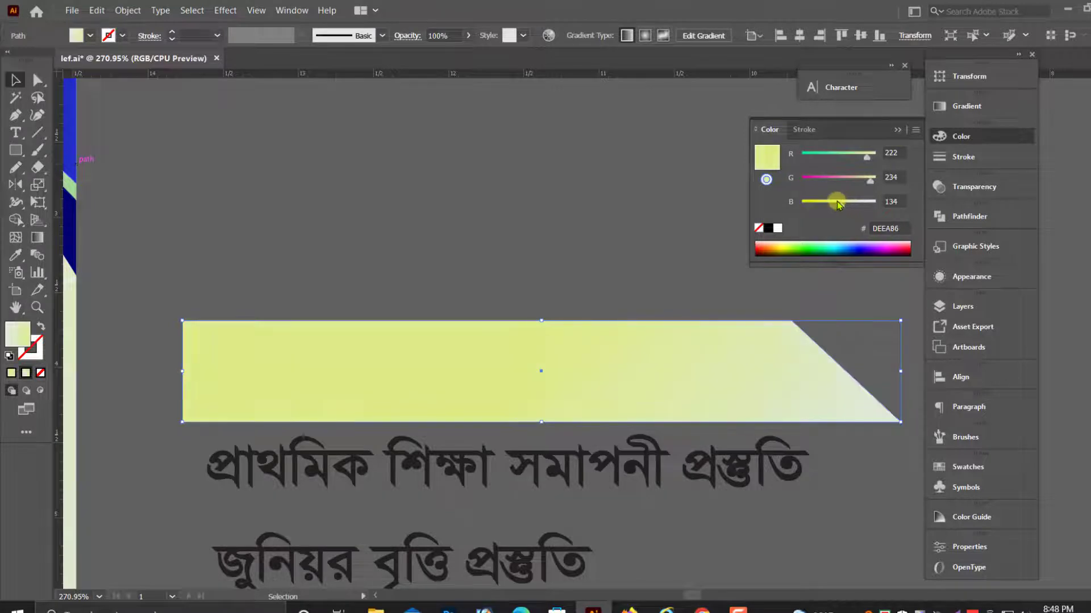
pyautogui.moveTo(866, 156); pyautogui.dragTo(802, 157)
pyautogui.moveTo(869, 182); pyautogui.dragTo(816, 183)
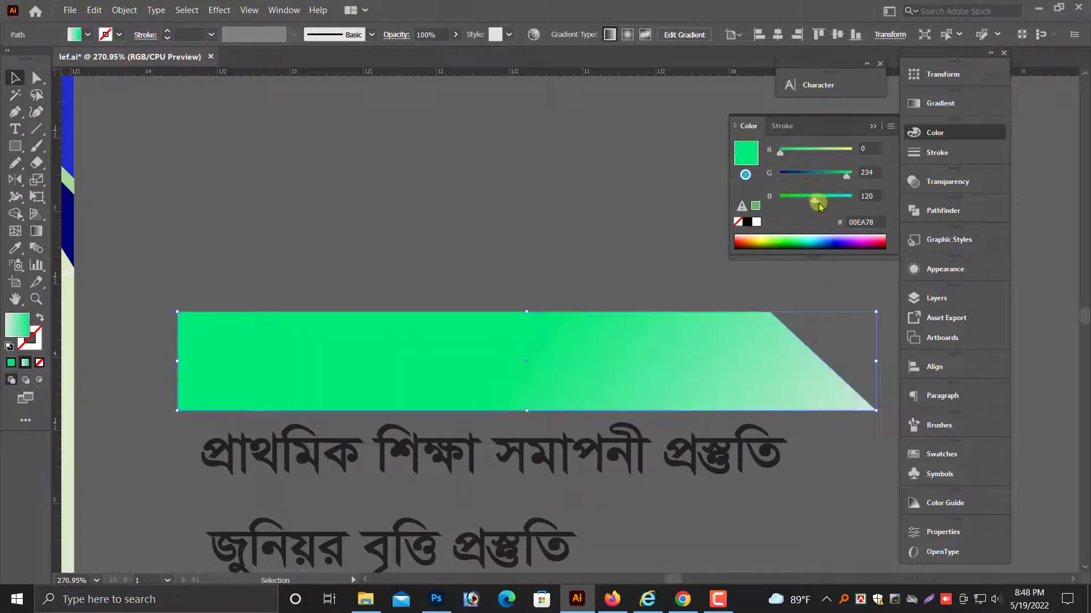
pyautogui.hotkey('ctrl', 'z')
# - Send the slanted banner behind the white preparation line and make its gradient's main colour CMYK cyan 100, magenta 0, yellow 0, black 0
pyautogui.hotkey('ctrl', 'shift', '[')
pyautogui.hotkey('ctrl', '1')
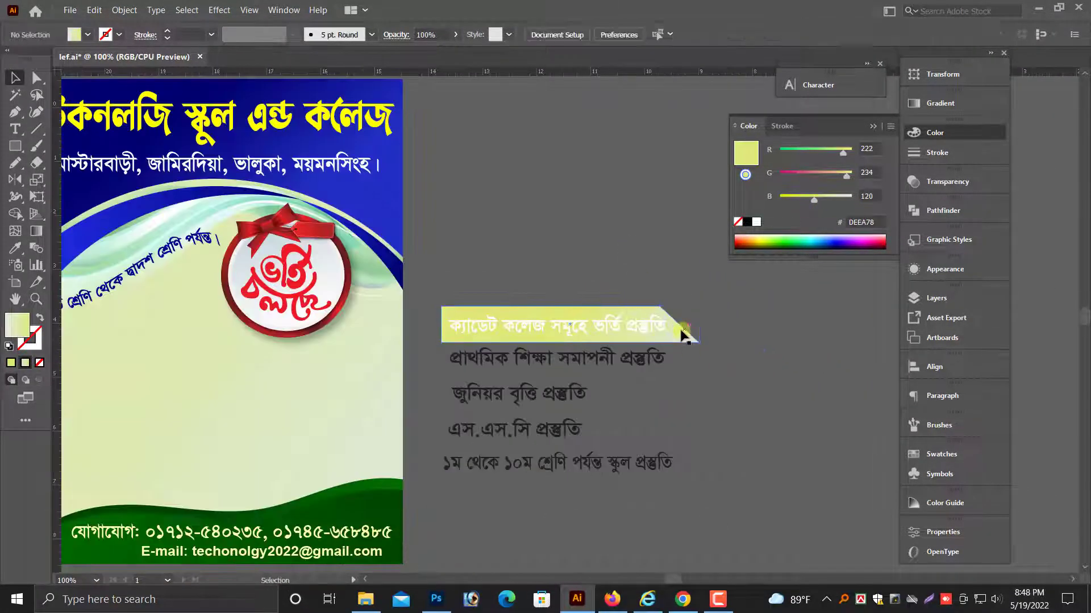
pyautogui.click(681, 330)
pyautogui.click(890, 127)
pyautogui.click(940, 190)
pyautogui.moveTo(792, 152); pyautogui.dragTo(764, 199)
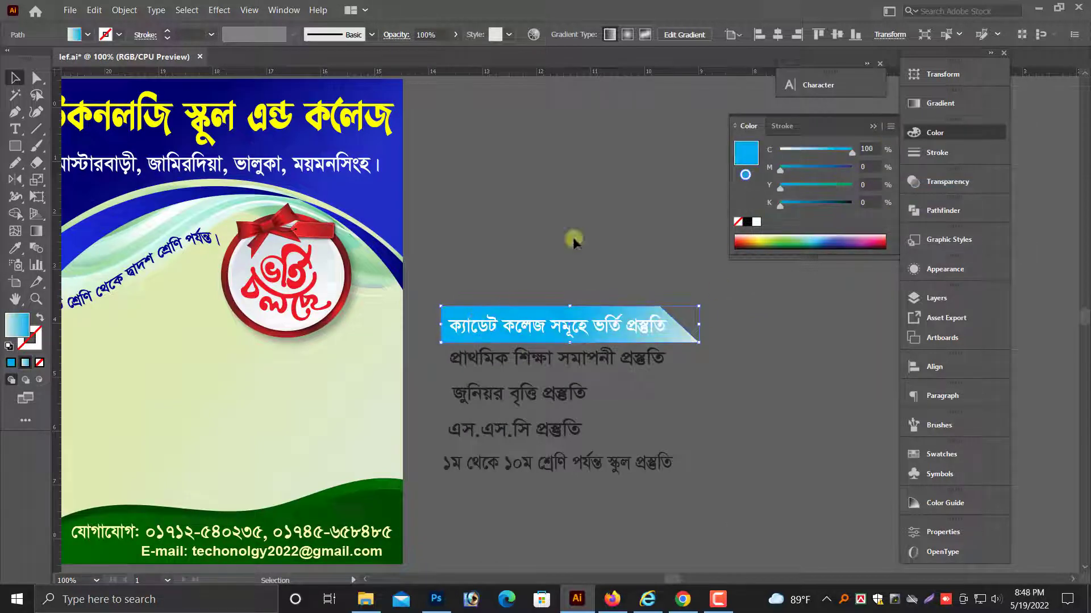
pyautogui.click(574, 243)
# - Deepen the banner gradient's main stop to a richer blue and tint its pale stop light blue
pyautogui.moveTo(434, 195); pyautogui.dragTo(800, 403)
pyautogui.click(747, 416)
pyautogui.click(940, 103)
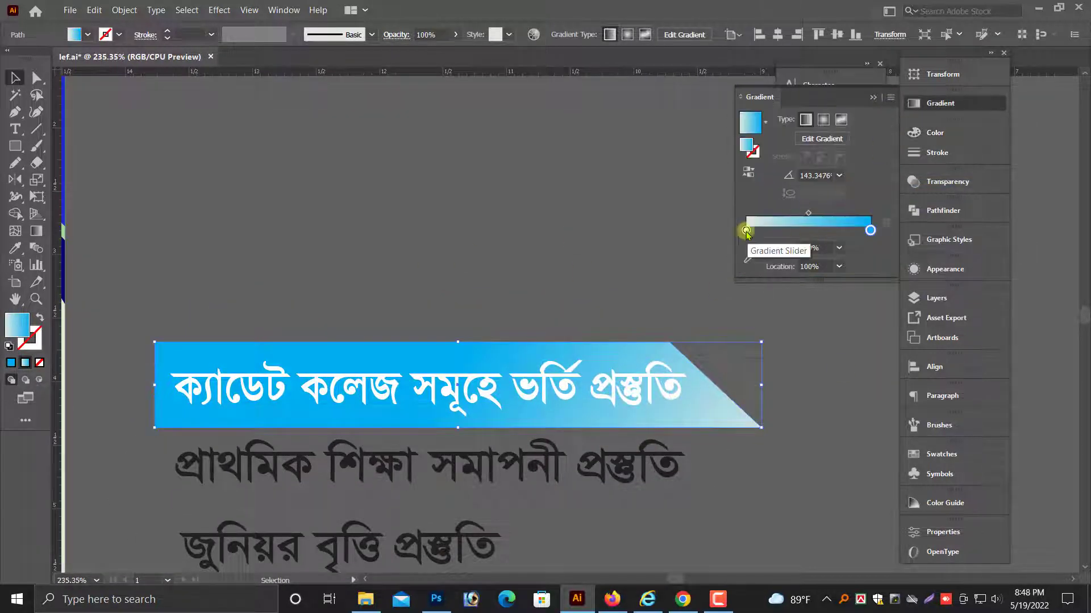
pyautogui.click(934, 132)
pyautogui.moveTo(804, 169)
pyautogui.mouseDown()
pyautogui.moveTo(814, 170)
pyautogui.moveTo(801, 152)
pyautogui.moveTo(817, 152)
pyautogui.mouseUp()
pyautogui.click(950, 104)
pyautogui.click(750, 224)
pyautogui.click(934, 132)
pyautogui.click(151, 316)
# - Move the second preparation line slightly down to widen the gap below the blue banner
pyautogui.scroll(2, 253, 414)
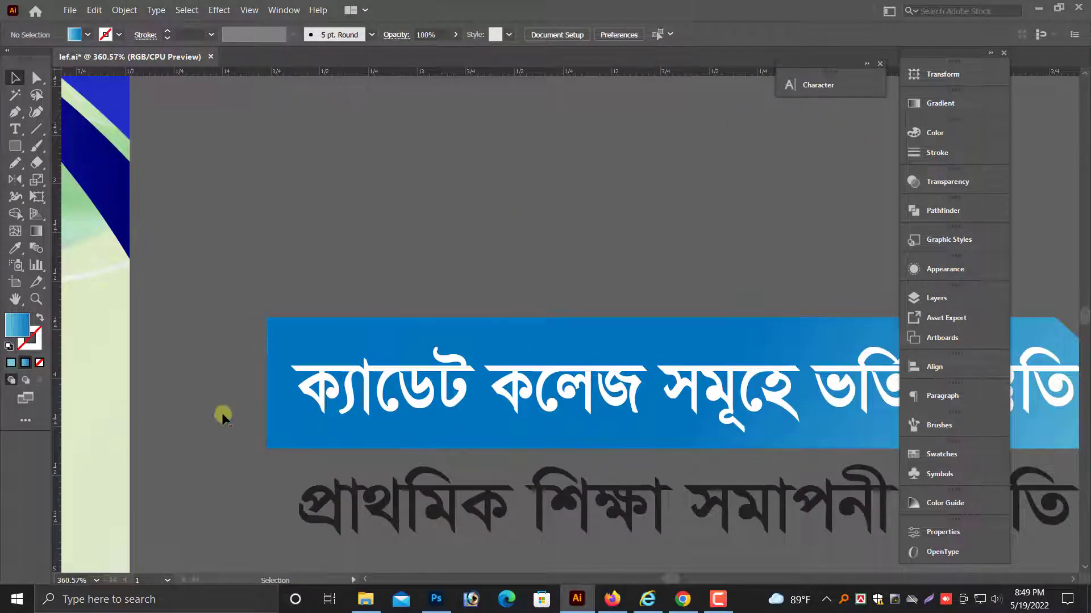
pyautogui.hscroll(3, 404, 290)
pyautogui.click(878, 365)
pyautogui.hscroll(-4, 525, 274)
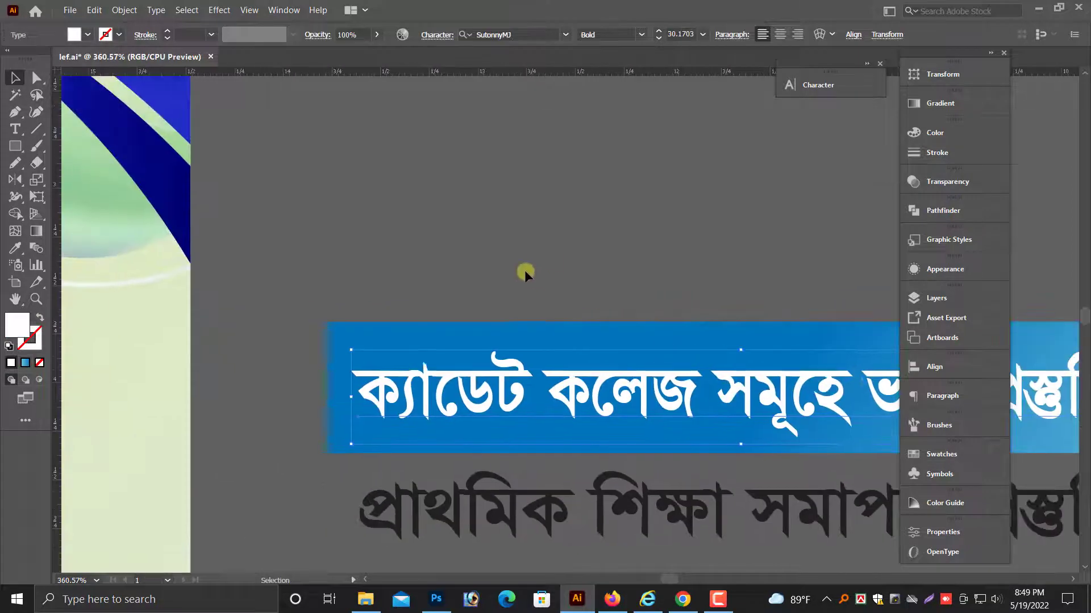
pyautogui.click(526, 274)
pyautogui.scroll(-1, 357, 454)
pyautogui.click(497, 477)
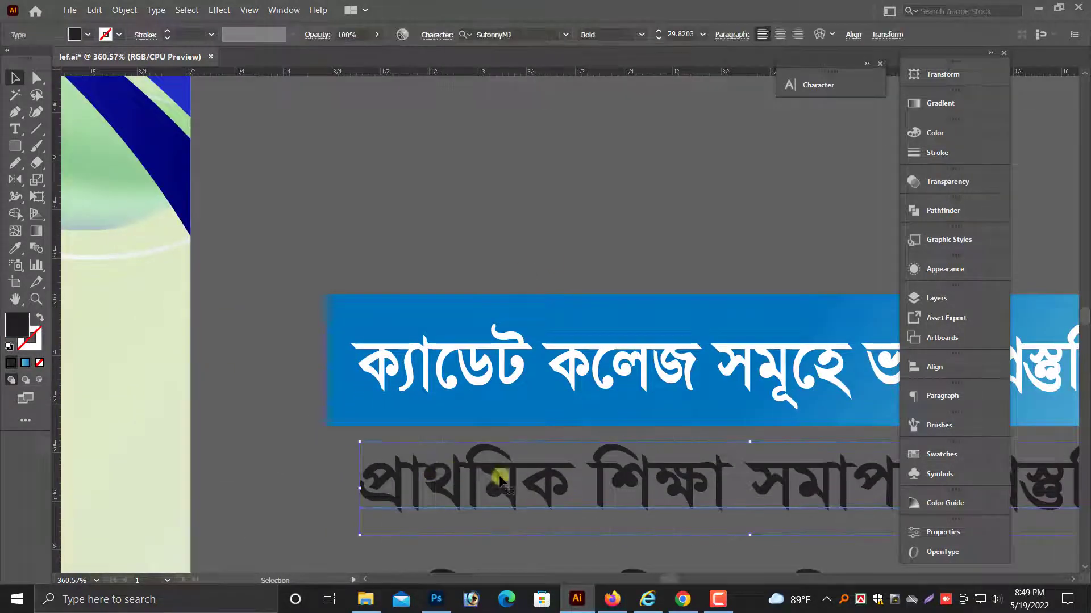
pyautogui.scroll(-1, 511, 455)
pyautogui.moveTo(520, 438); pyautogui.dragTo(520, 460)
pyautogui.click(196, 312)
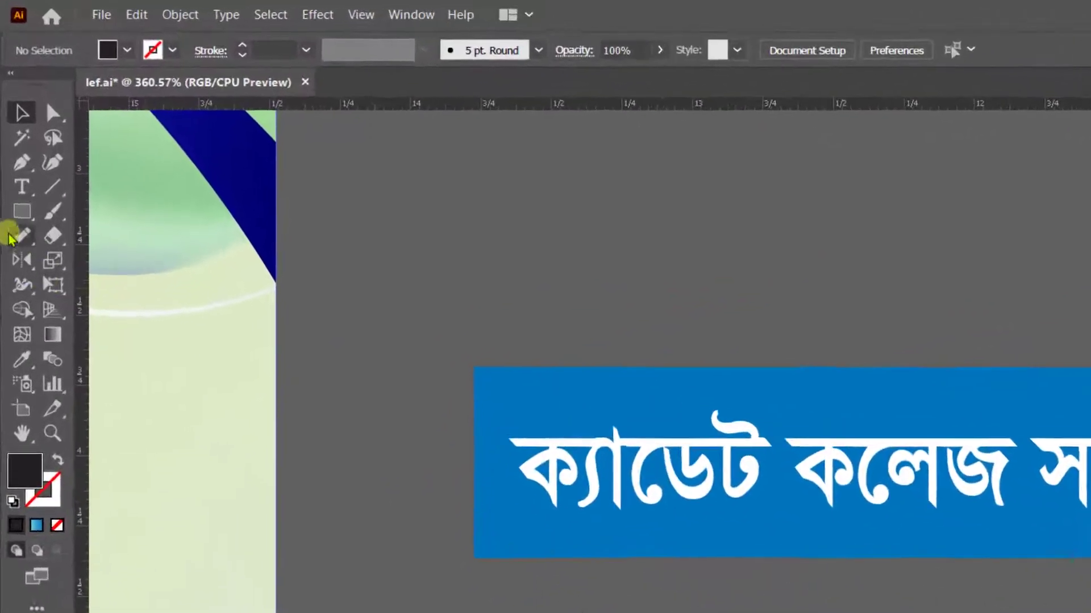
# - Draw a small pointed fold shape with the Pen tool, overlapping the banner's lower left corner
pyautogui.click(15, 112)
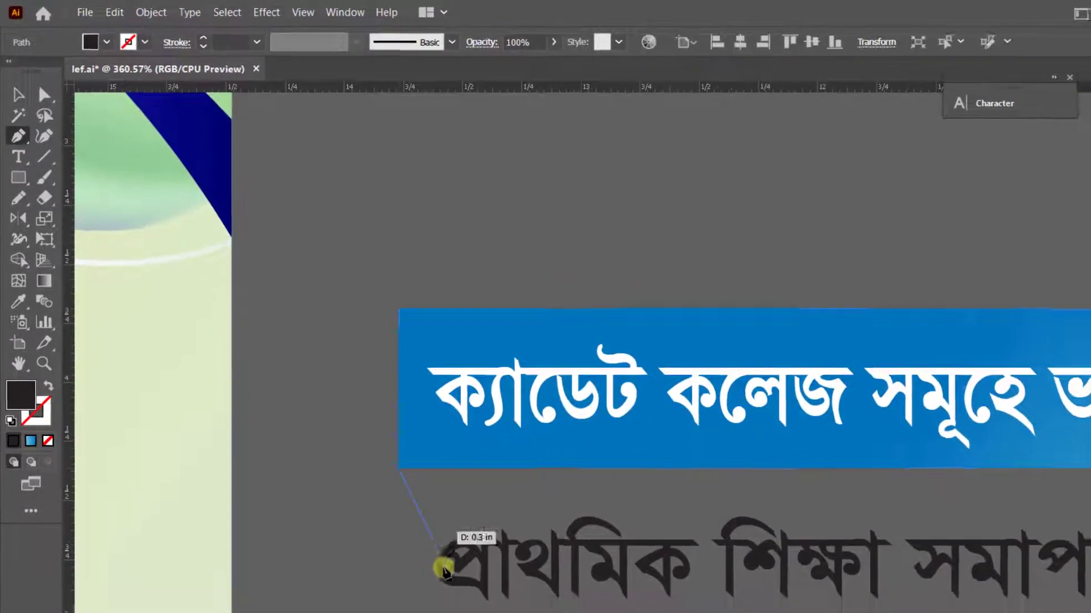
pyautogui.click(465, 546)
pyautogui.click(409, 514)
pyautogui.click(502, 421)
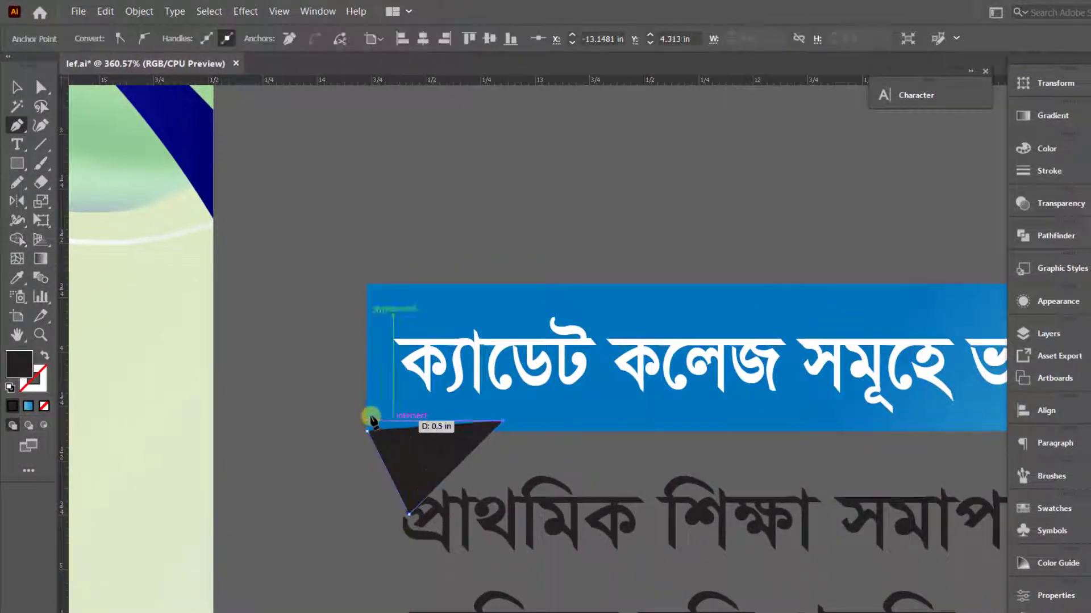
pyautogui.click(368, 416)
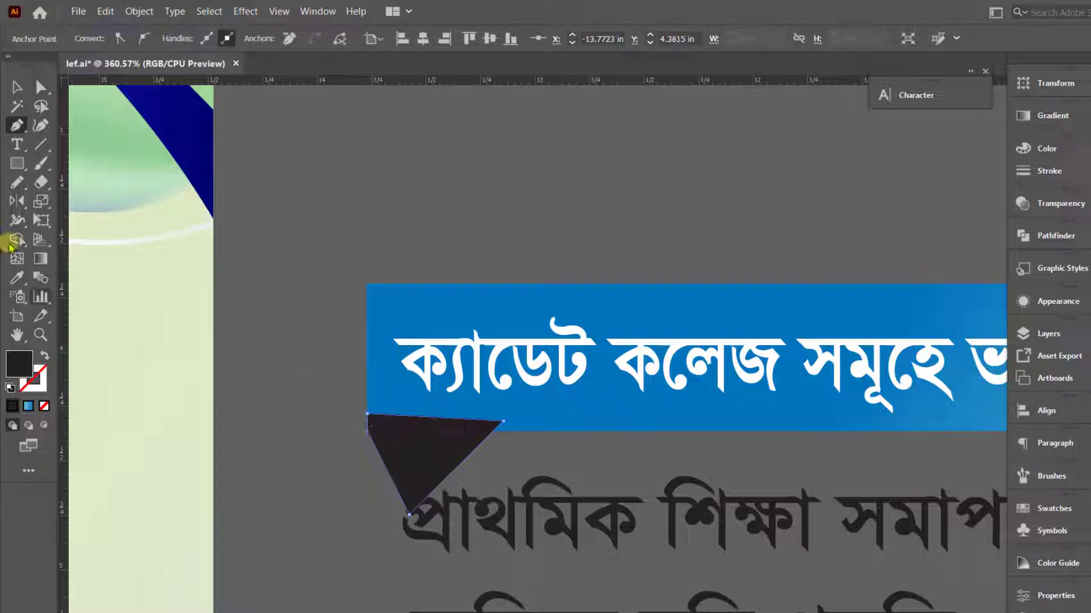
# - Apply the banner's blue gradient to the fold shape with the Eyedropper and place it behind the banner
pyautogui.click(25, 280)
pyautogui.click(380, 314)
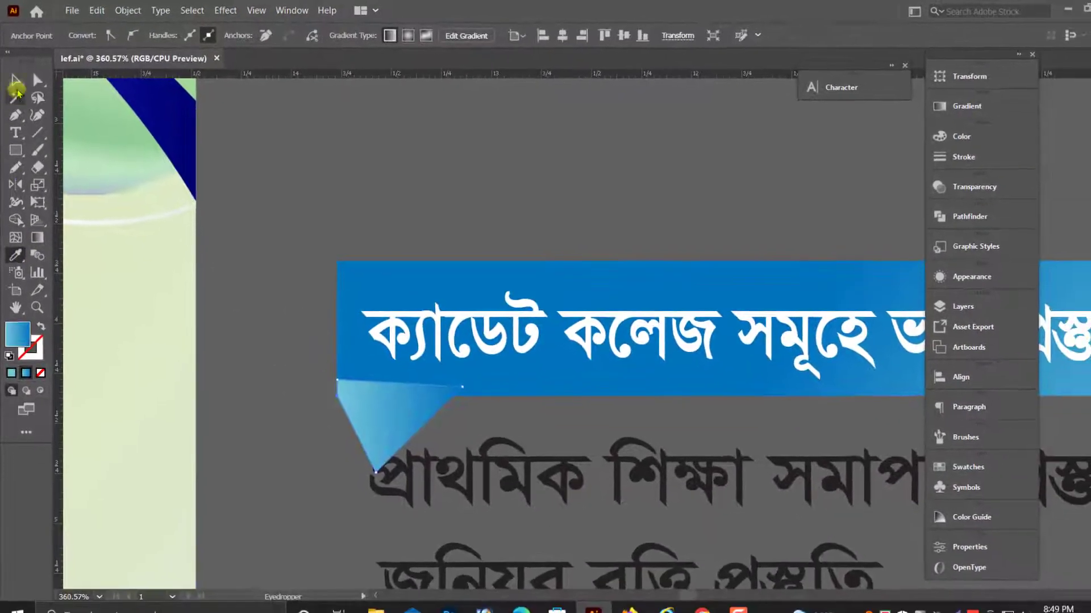
pyautogui.click(302, 193)
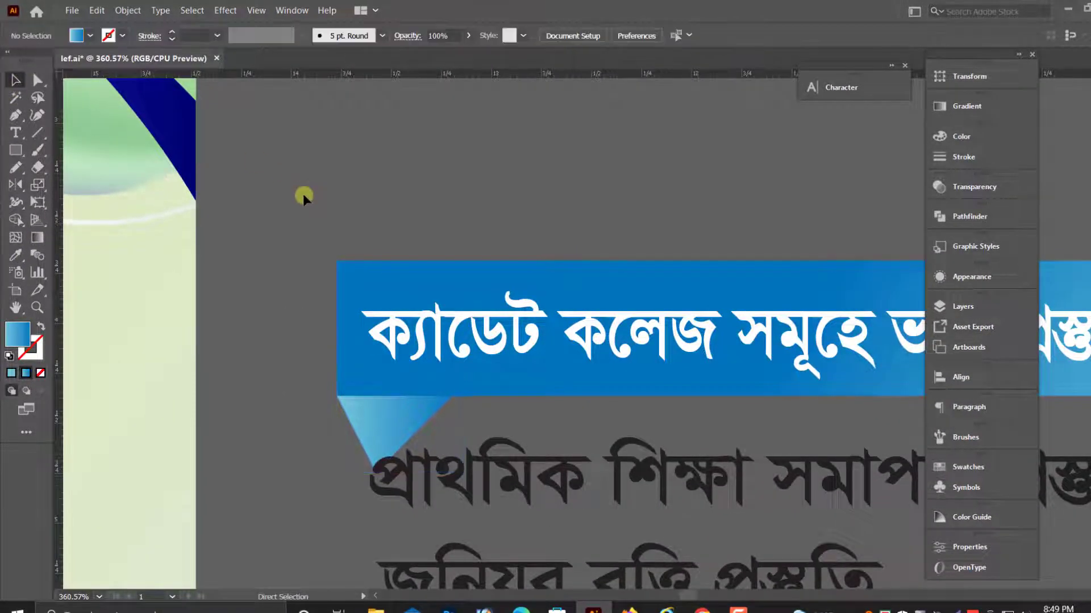
# - Move the four dark preparation lines together down and to the right, clear of the banner and its fold
pyautogui.hotkey('ctrl', '-')
pyautogui.moveTo(513, 230); pyautogui.dragTo(373, 172)
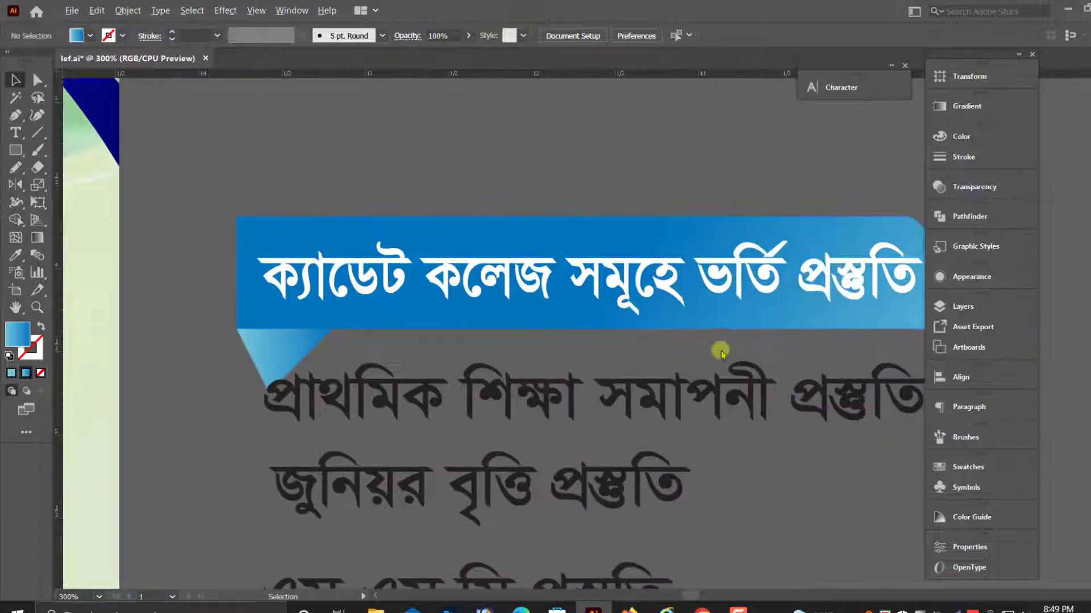
pyautogui.moveTo(720, 352); pyautogui.dragTo(638, 358)
pyautogui.click(504, 488)
pyautogui.hotkey('ctrl', '-')
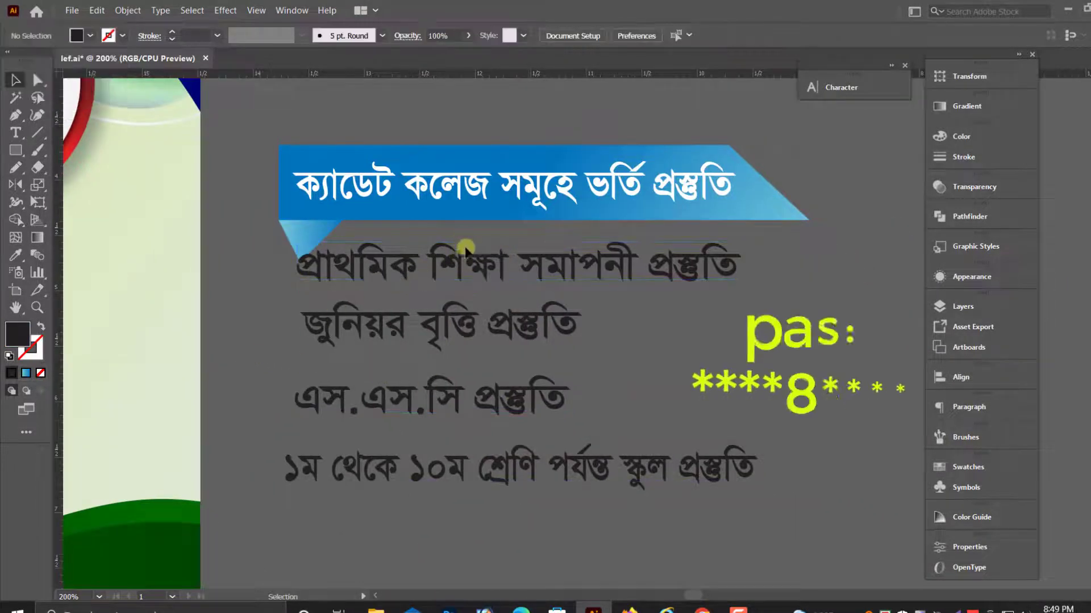
pyautogui.click(513, 322)
pyautogui.moveTo(556, 304); pyautogui.dragTo(602, 368)
pyautogui.click(278, 247)
pyautogui.scroll(1, 278, 248)
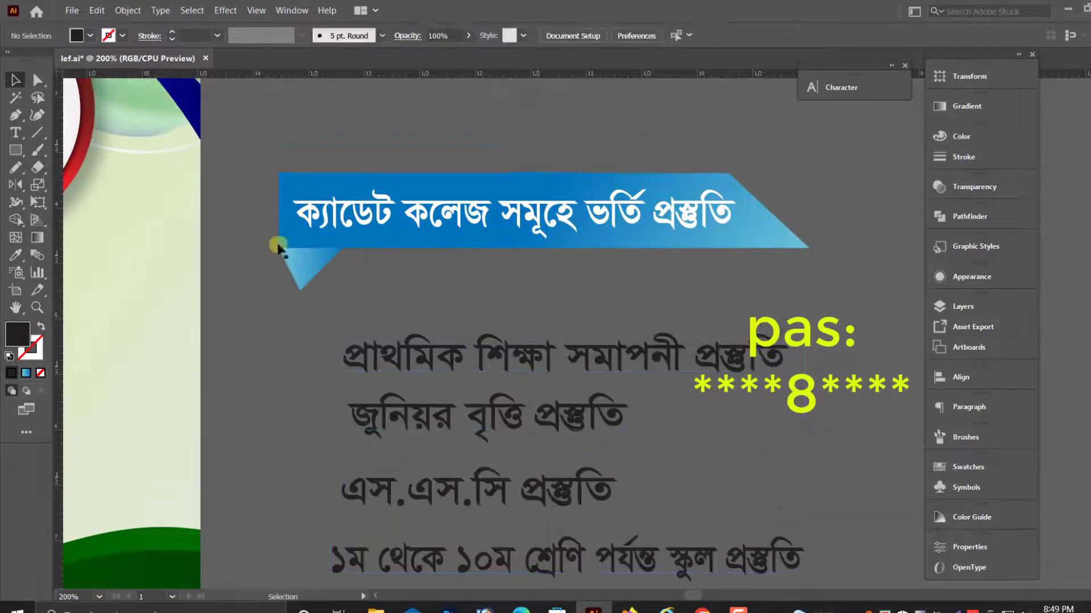
# - Draw an open path following the fold's right edge and the banner's bottom edge, with a dark stroke and no fill
pyautogui.scroll(2, 783, 358)
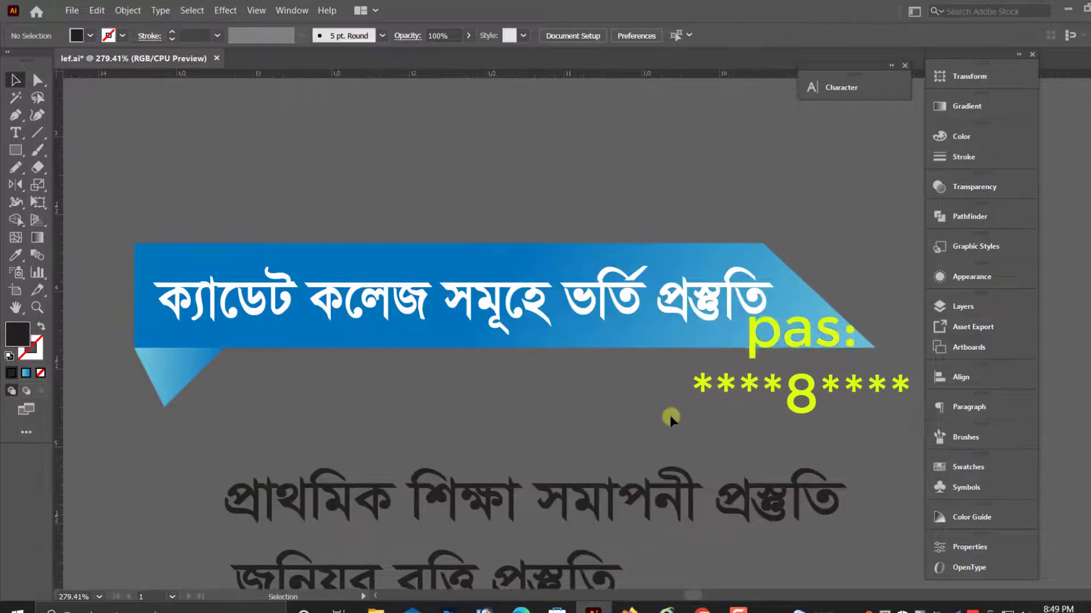
pyautogui.scroll(1, 669, 414)
pyautogui.press('ctrl')
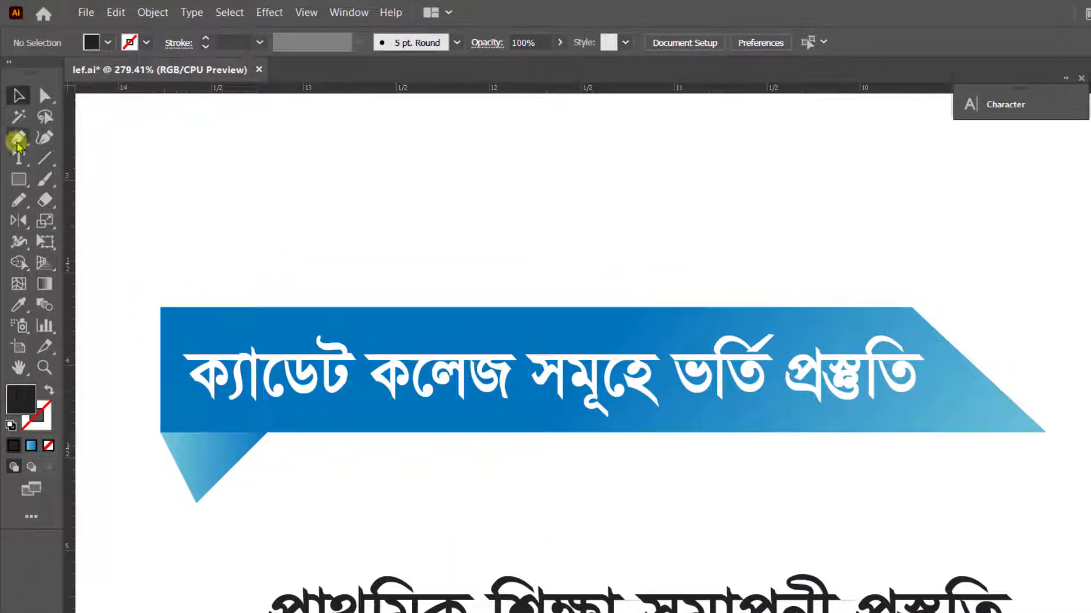
pyautogui.click(16, 142)
pyautogui.click(207, 503)
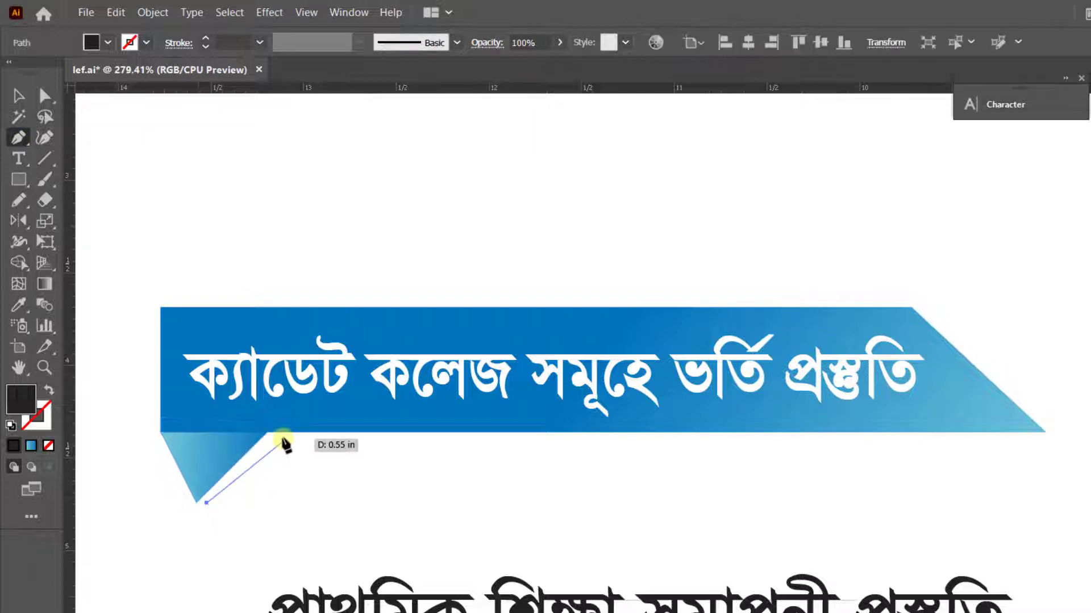
pyautogui.click(276, 439)
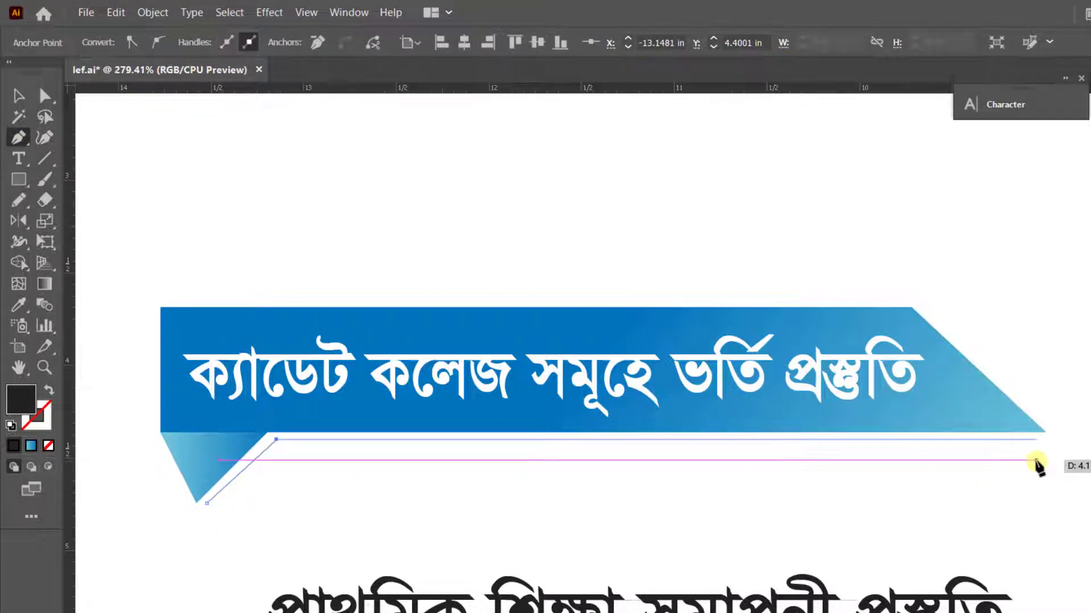
pyautogui.click(1045, 439)
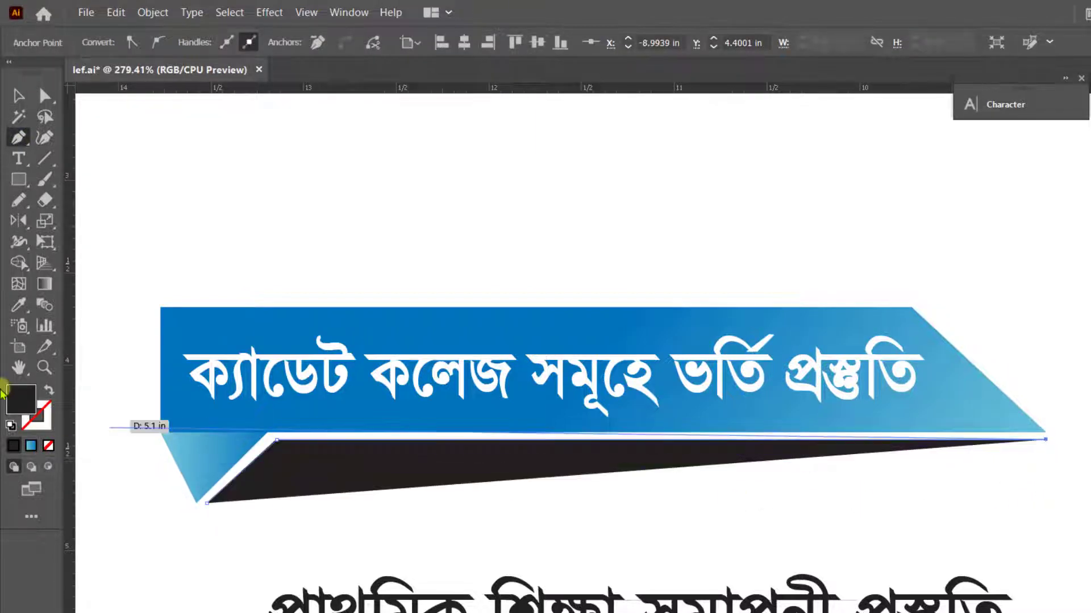
pyautogui.click(50, 391)
pyautogui.click(17, 96)
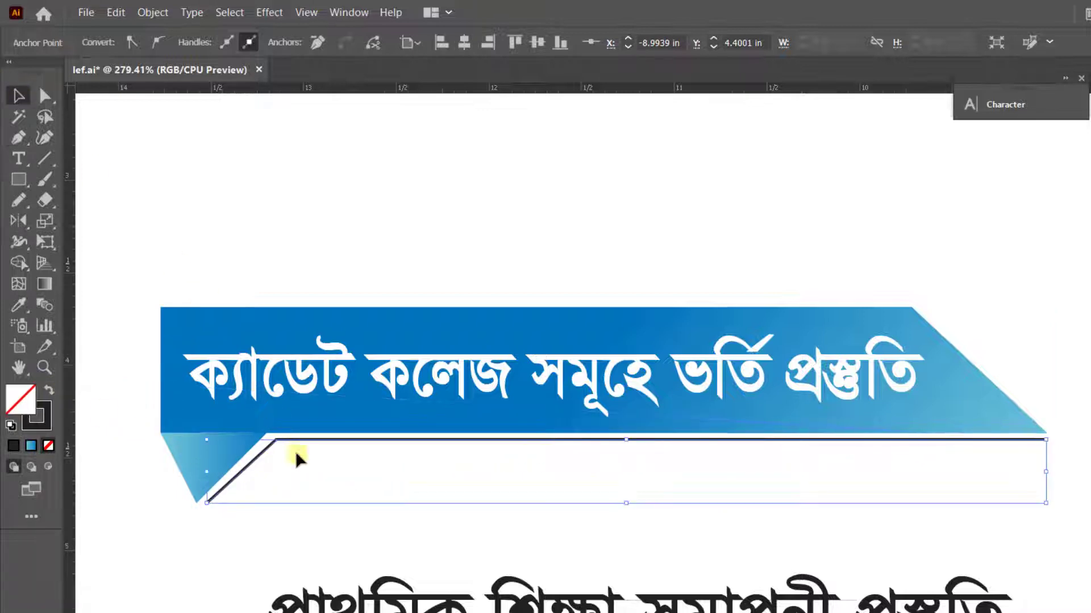
# - Duplicate the angled outline straight below itself and scale the copy slightly down to about 4.48 in wide
pyautogui.click(417, 465)
pyautogui.moveTo(443, 449); pyautogui.dragTo(443, 469)
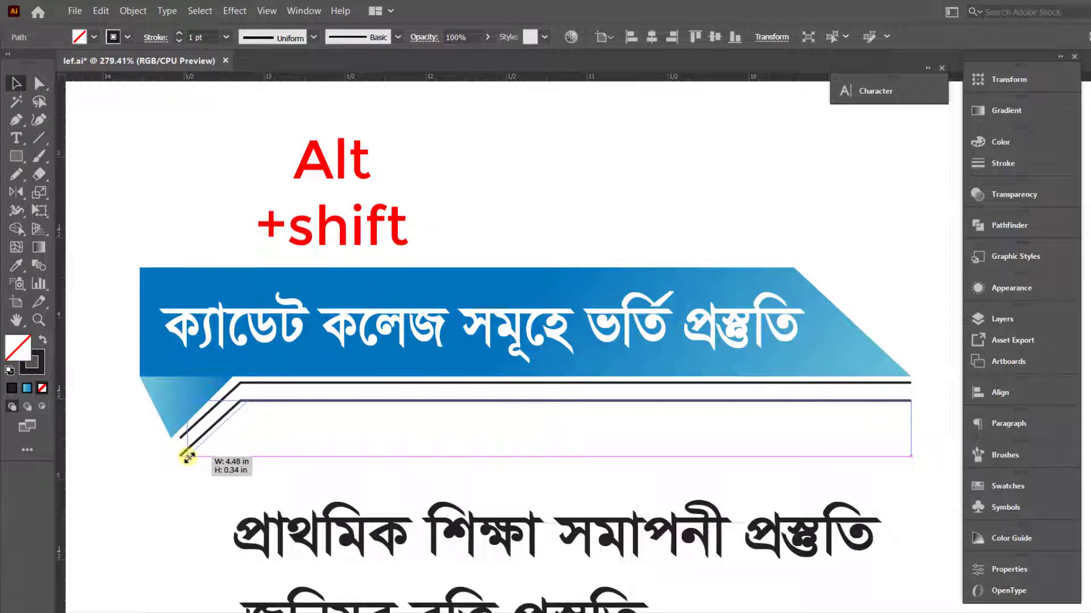
pyautogui.moveTo(188, 456); pyautogui.dragTo(188, 456)
pyautogui.click(385, 421)
# - Set the lower outline's stroke to CMYK 0, 0, 0, 47 and its opacity to 0%
pyautogui.click(424, 401)
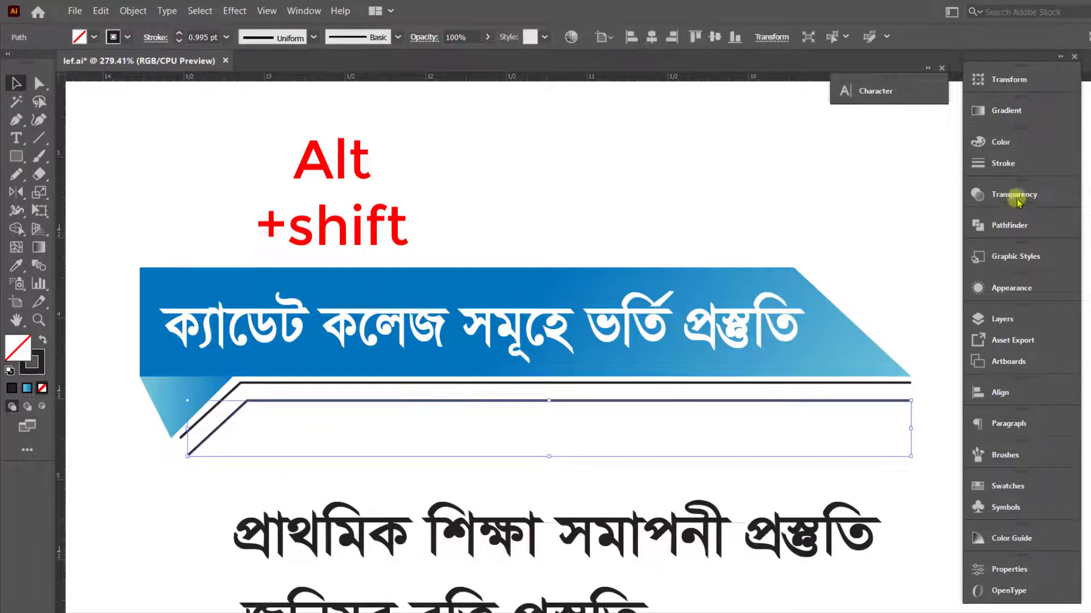
pyautogui.click(1000, 142)
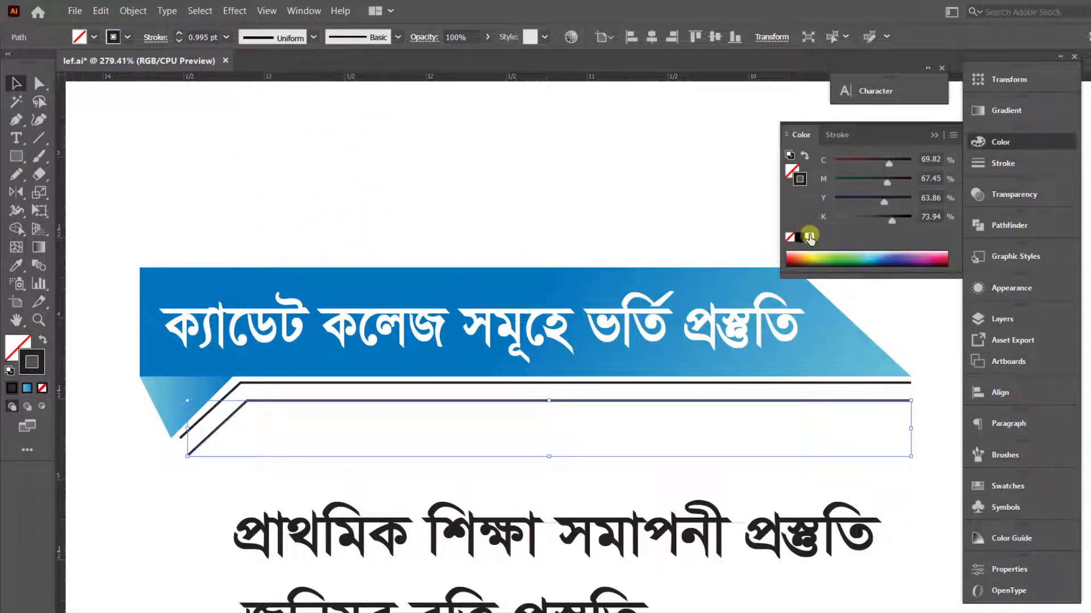
pyautogui.click(809, 237)
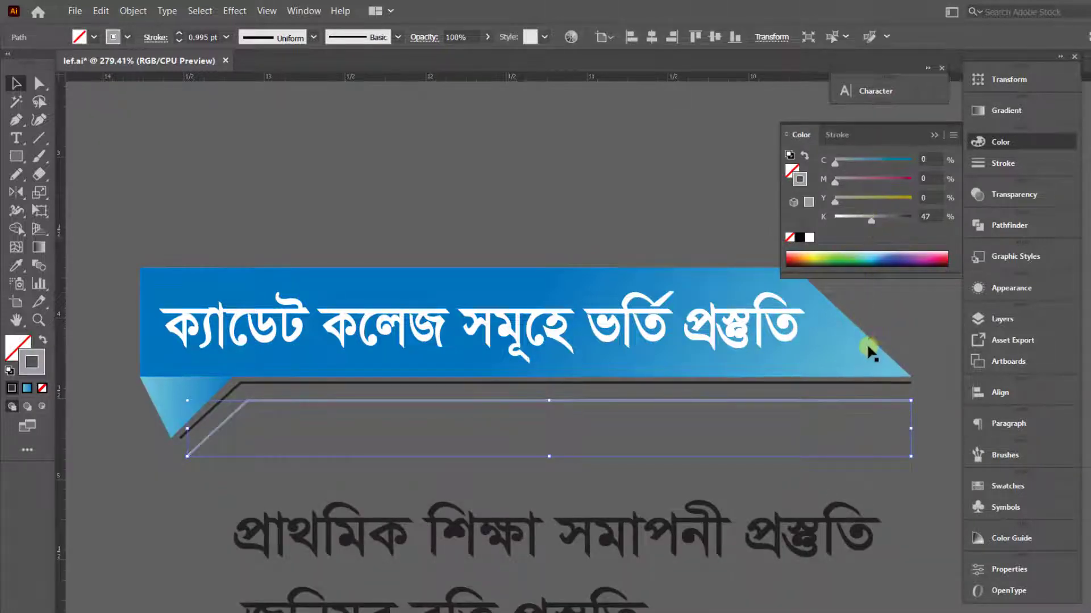
pyautogui.click(1037, 194)
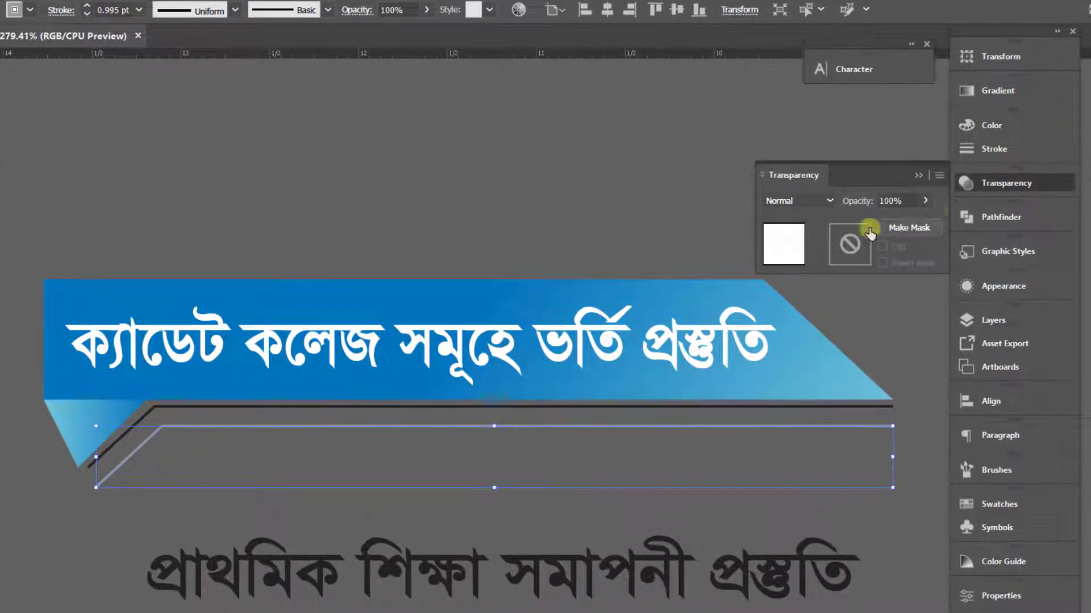
pyautogui.click(857, 200)
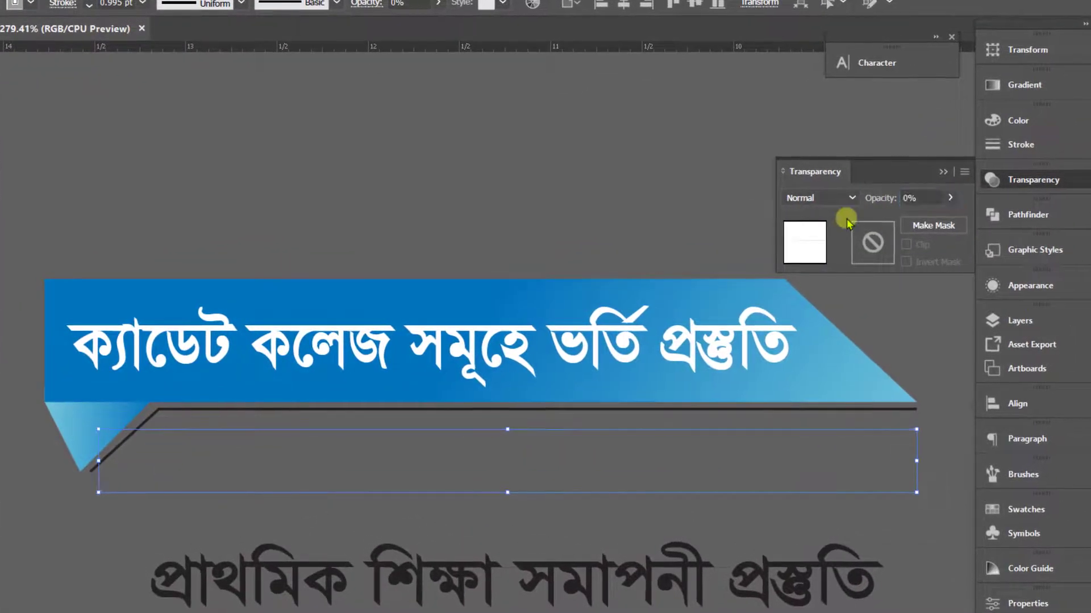
pyautogui.click(920, 404)
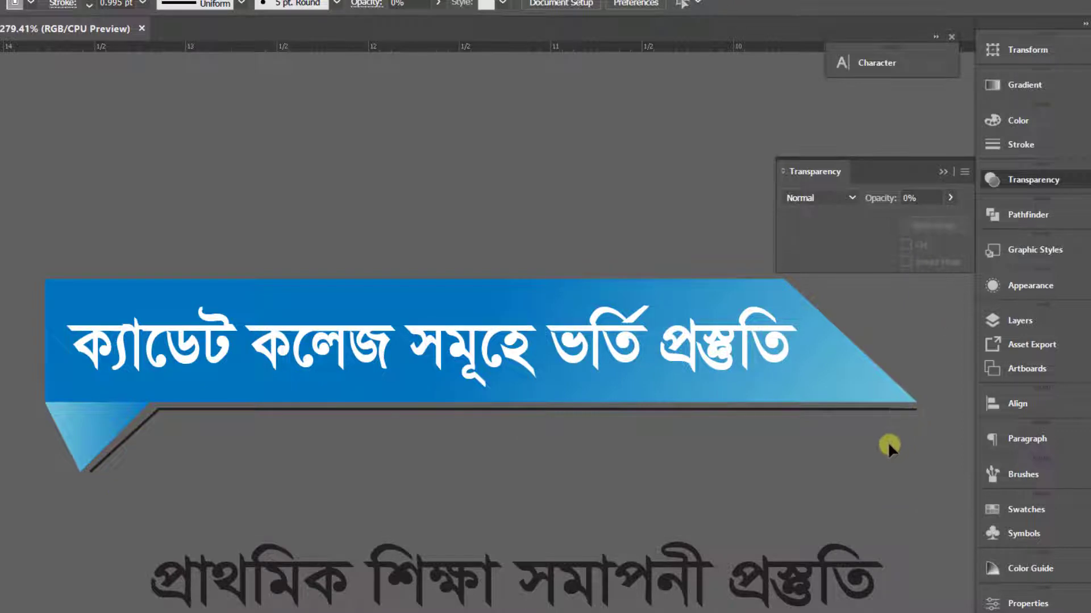
# - Bring the dark angled outline to the front and blend it with the transparent lower outline
pyautogui.rightClick(913, 410)
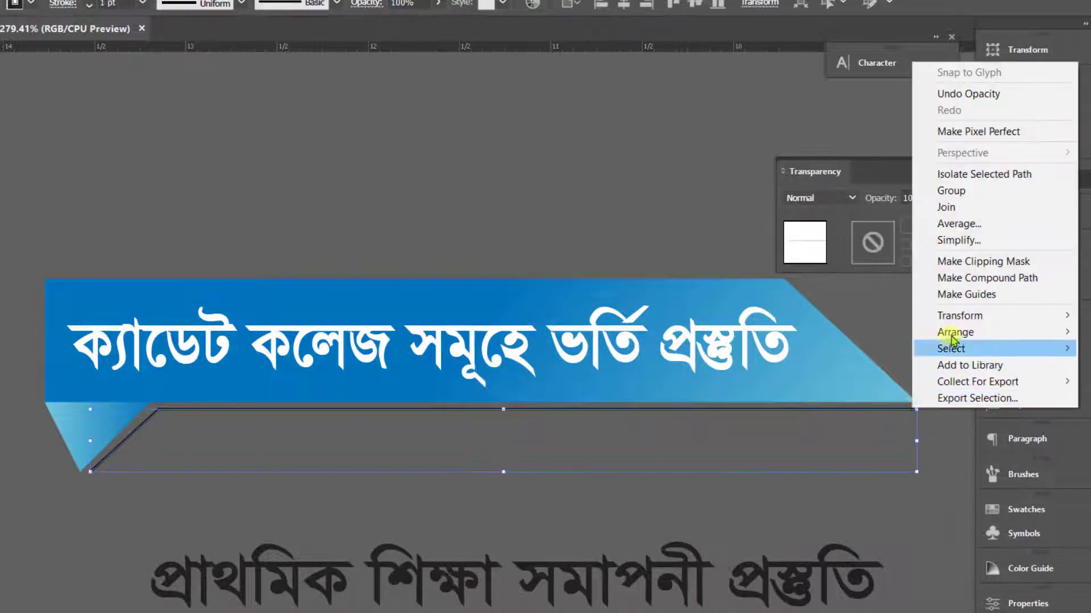
pyautogui.moveTo(923, 332)
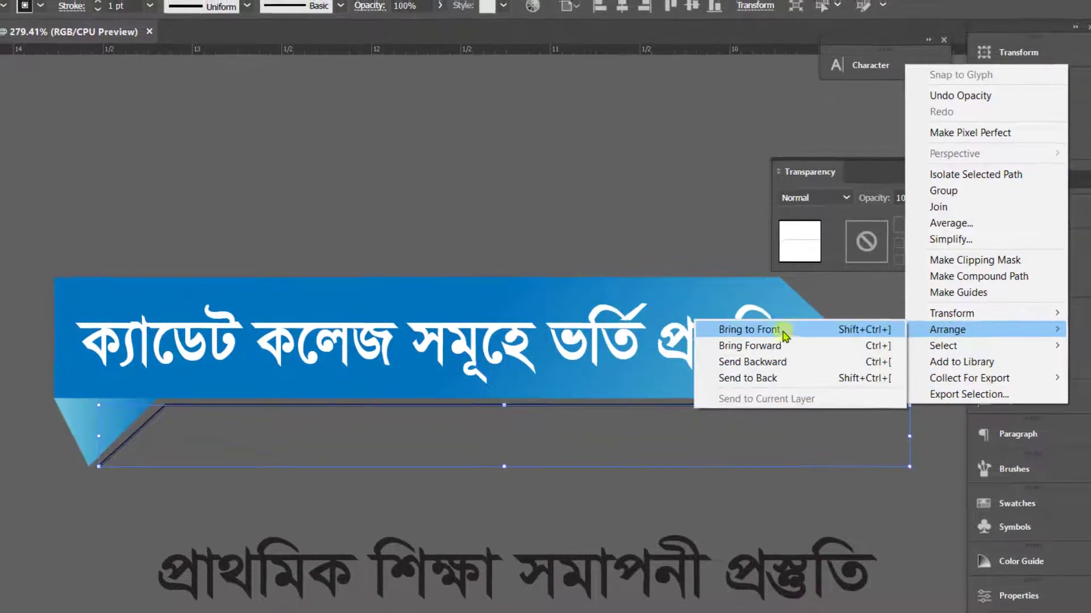
pyautogui.click(784, 335)
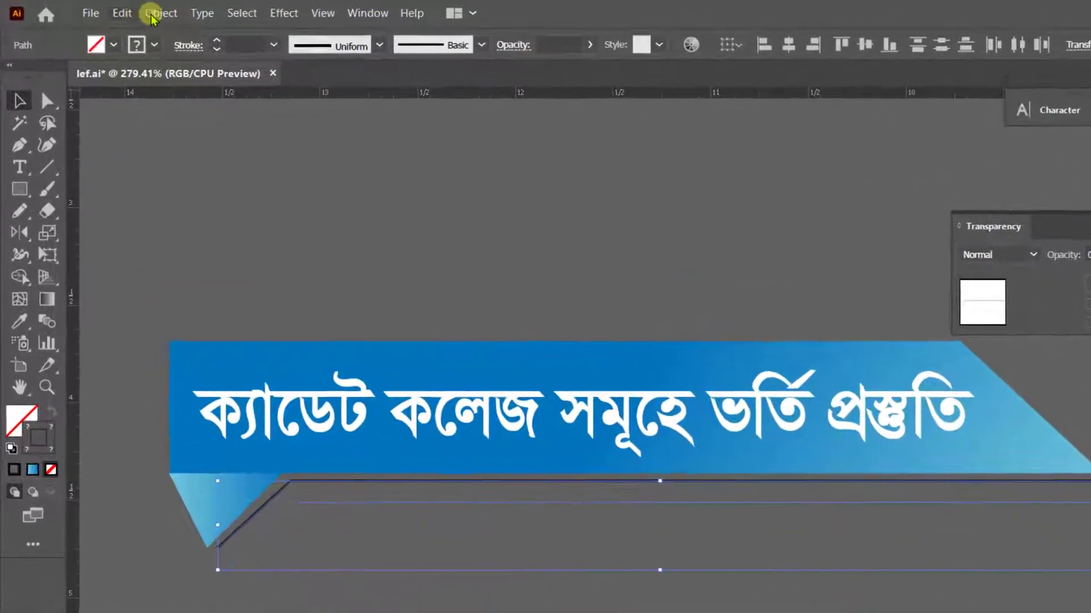
pyautogui.click(136, 11)
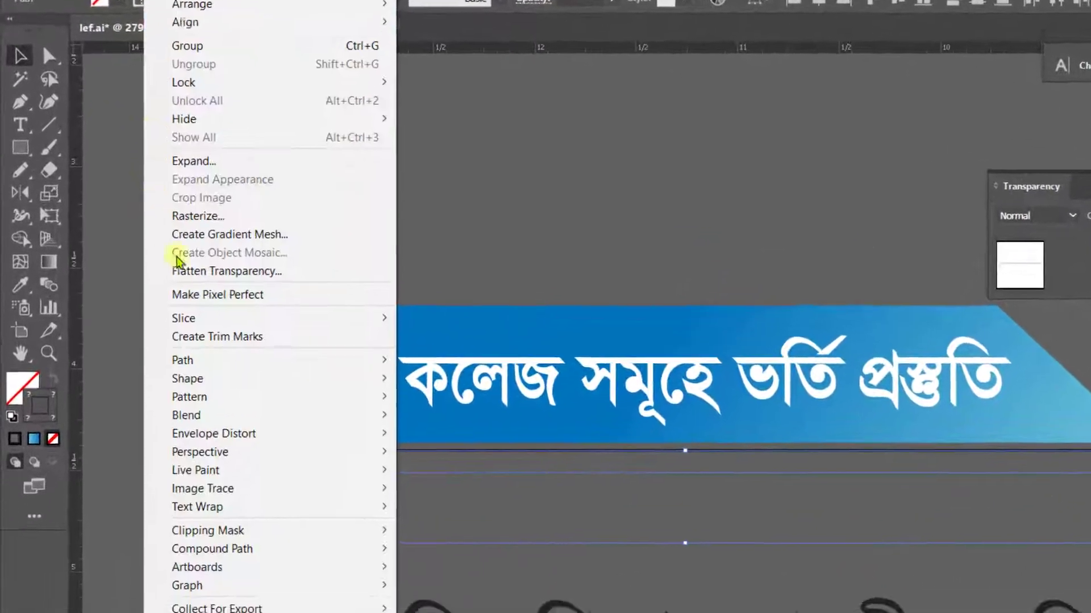
pyautogui.moveTo(161, 380)
pyautogui.click(372, 390)
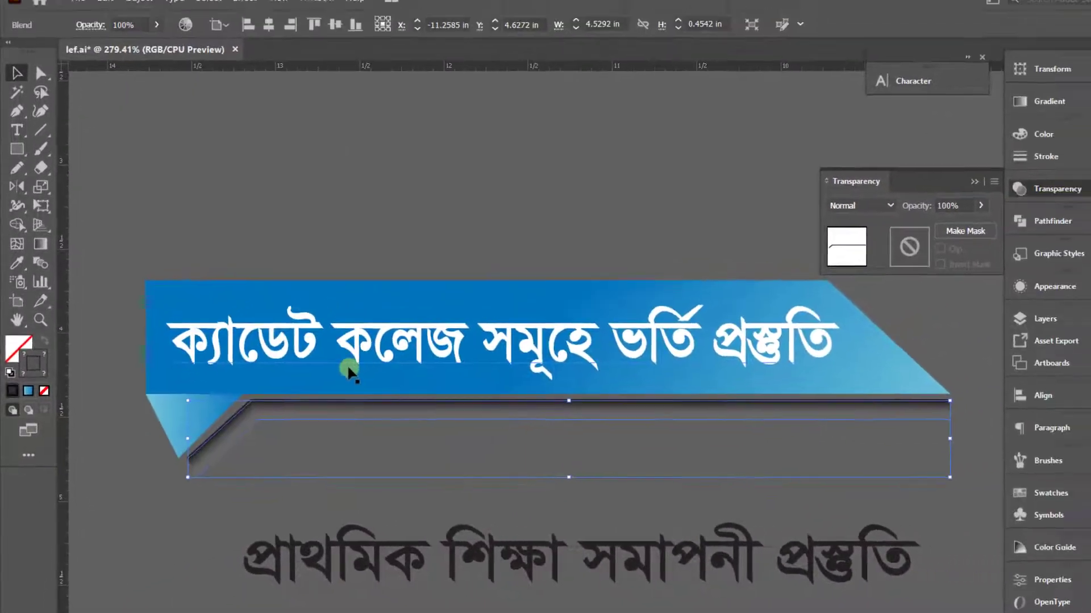
# - Set the spacing of the shadow blend below the banner to Specified Steps
pyautogui.click(143, 12)
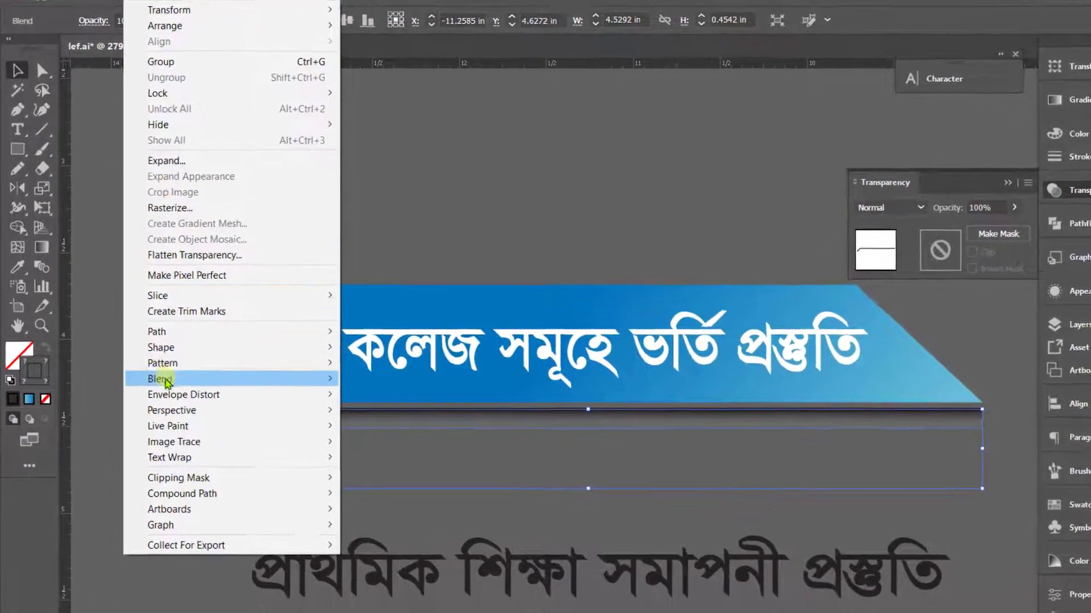
pyautogui.moveTo(166, 378)
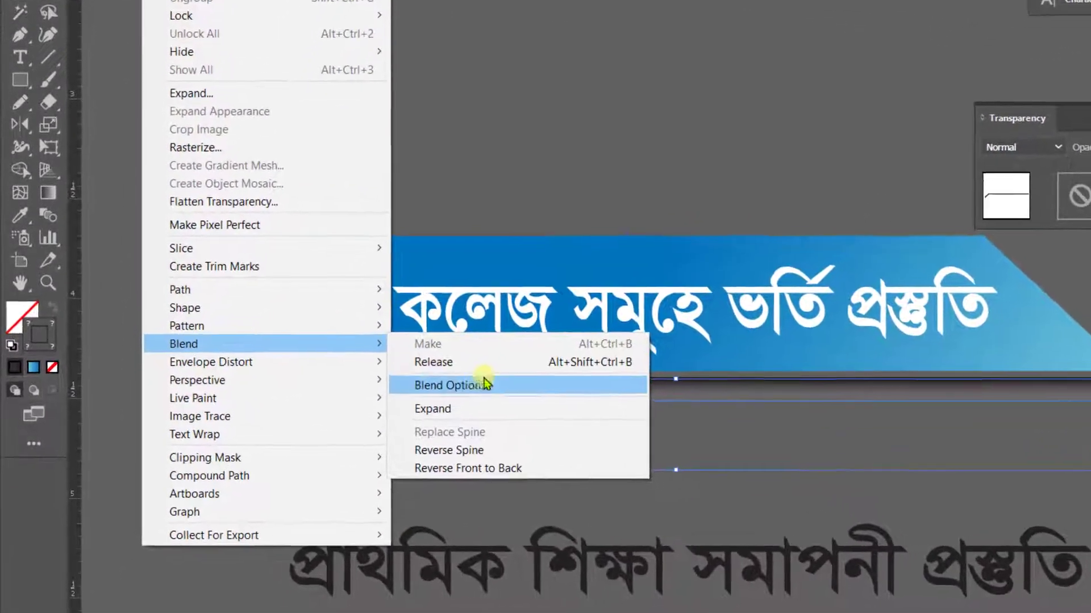
pyautogui.click(398, 411)
pyautogui.click(560, 90)
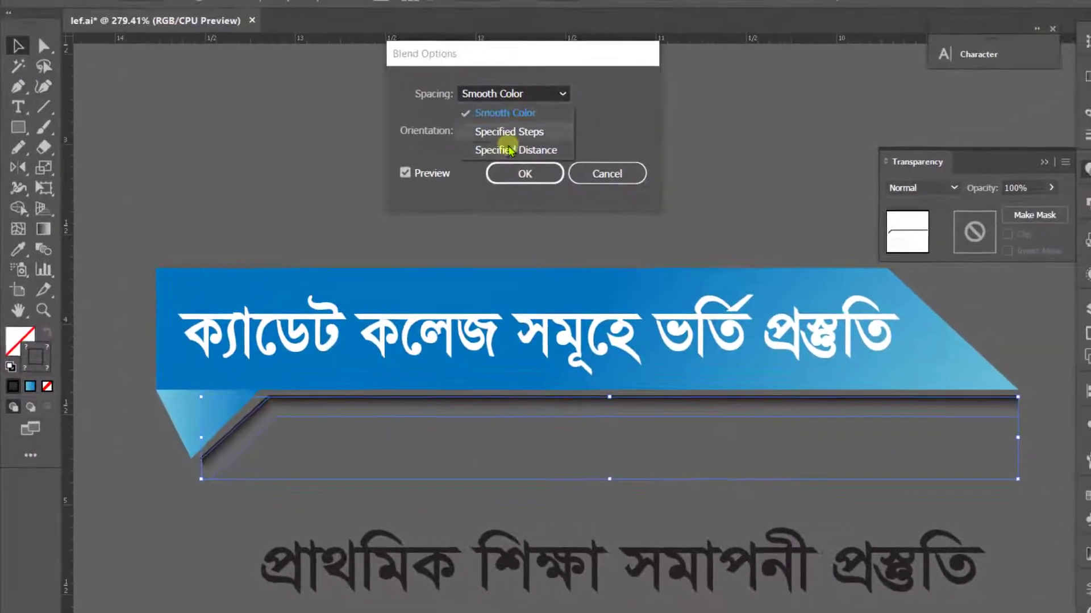
pyautogui.click(503, 128)
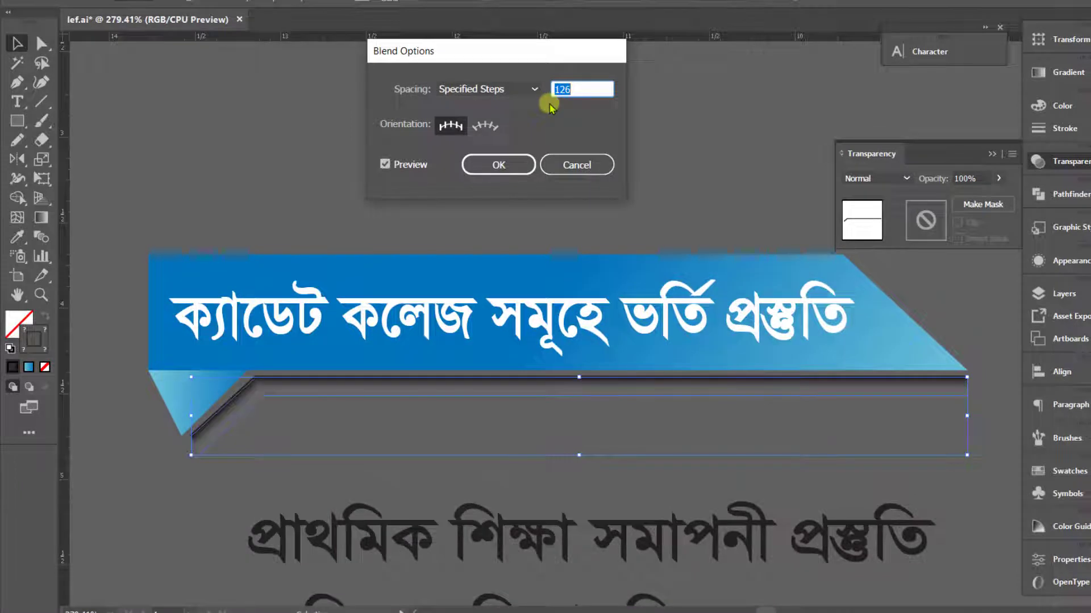
pyautogui.click(498, 164)
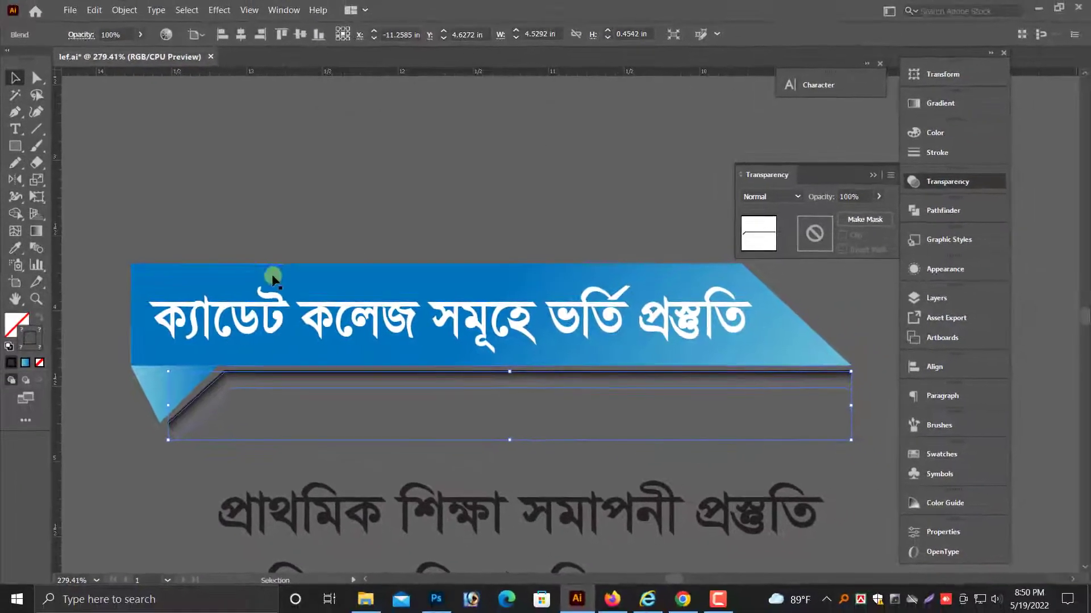
pyautogui.click(151, 440)
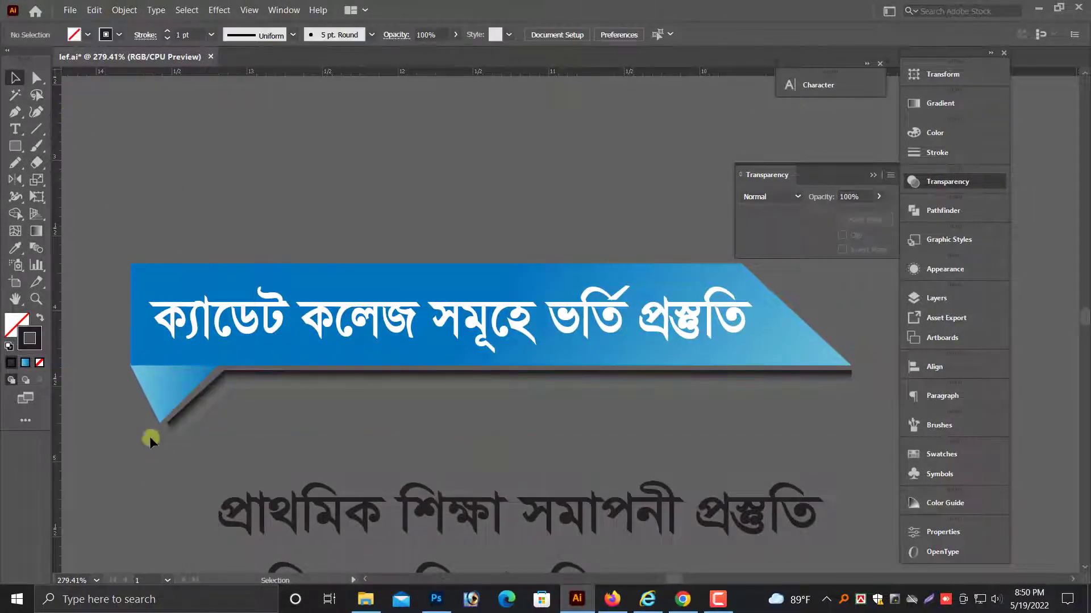
# - Fit the shadow blend flush against the fold and the banner's bottom edge, about 4.57 in wide and 0.50 in high
pyautogui.click(390, 321)
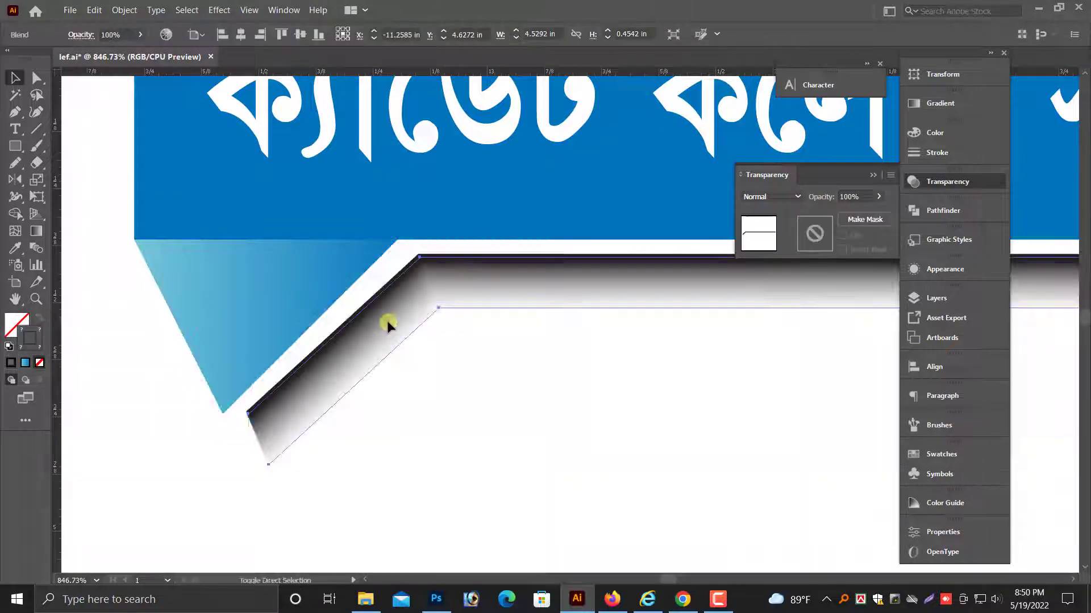
pyautogui.moveTo(248, 257); pyautogui.dragTo(229, 234)
pyautogui.moveTo(229, 464); pyautogui.dragTo(221, 459)
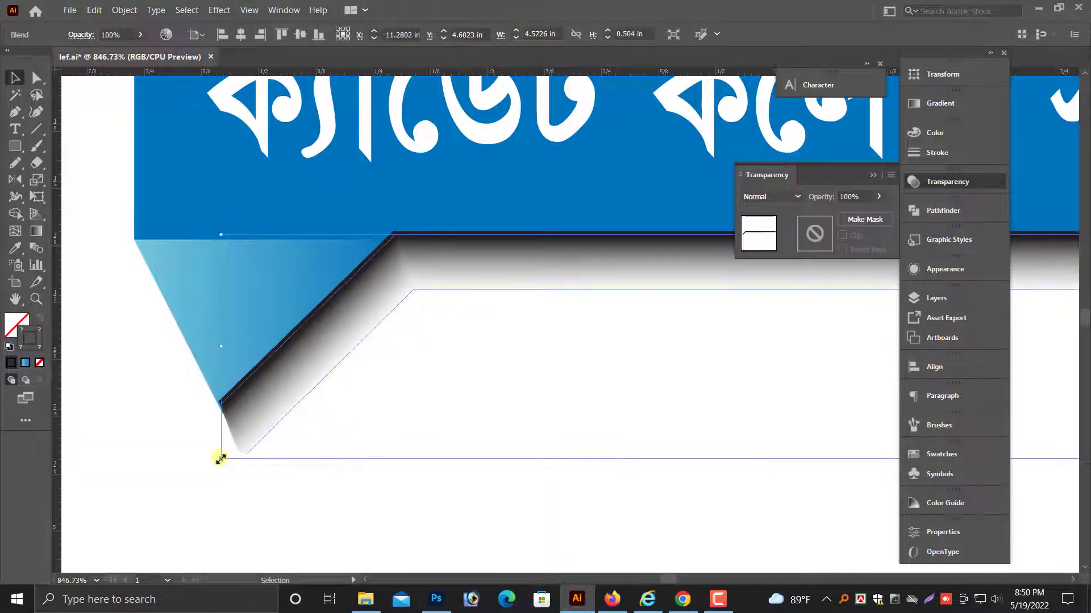
pyautogui.hotkey('ctrl', '-')
pyautogui.hotkey('ctrl', '-')
pyautogui.hotkey('ctrl', '-')
pyautogui.hotkey('ctrl', '-')
pyautogui.hotkey('ctrl', '-')
pyautogui.click(701, 316)
pyautogui.scroll(1, 700, 275)
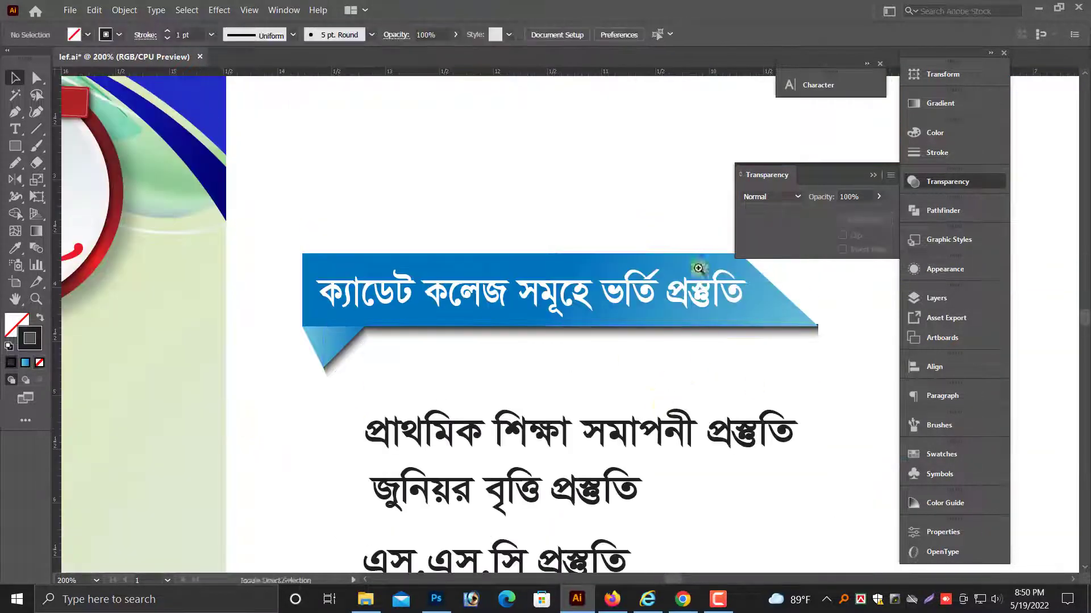
pyautogui.moveTo(735, 283); pyautogui.dragTo(855, 358)
pyautogui.click(682, 439)
pyautogui.moveTo(718, 372); pyautogui.dragTo(714, 383)
pyautogui.click(723, 405)
# - Try to shift the whole banner with its text, fold and shadow downward
pyautogui.scroll(-1, 723, 404)
pyautogui.hotkey('ctrl', '-')
pyautogui.hotkey('ctrl', '-')
pyautogui.hotkey('ctrl', '-')
pyautogui.hotkey('ctrl', '-')
pyautogui.hotkey('ctrl', '-')
pyautogui.hotkey('ctrl', '-')
pyautogui.hotkey('ctrl', '-')
pyautogui.moveTo(217, 227); pyautogui.dragTo(664, 392)
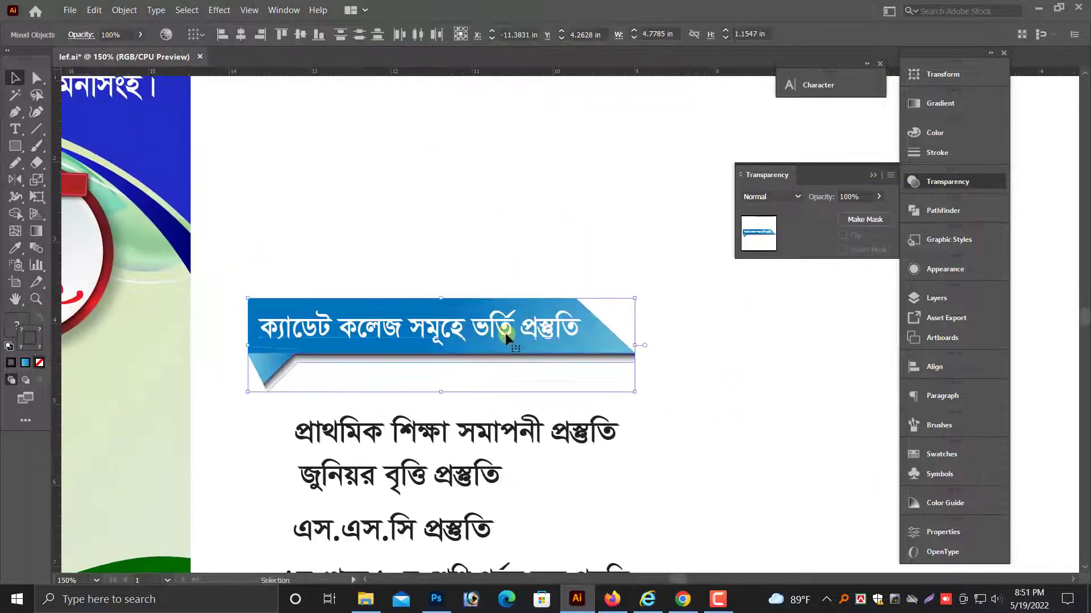
pyautogui.scroll(-1, 505, 328)
pyautogui.moveTo(505, 327); pyautogui.dragTo(488, 398)
pyautogui.hotkey('ctrl', 'z')
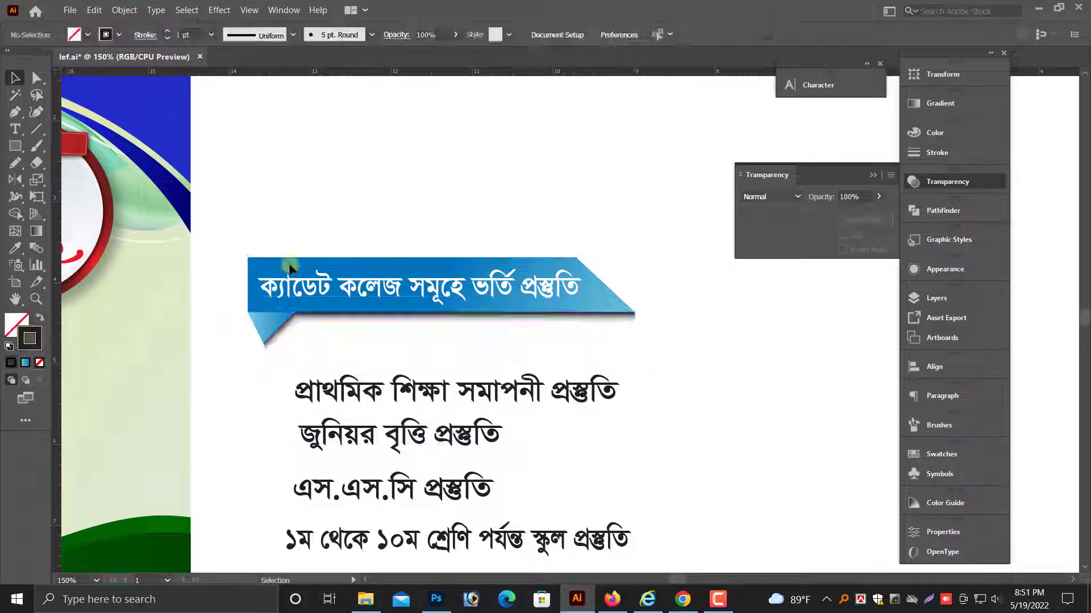
# - Duplicate the complete banner below the original, offset about 0.62 in to the right
pyautogui.scroll(-1, 447, 279)
pyautogui.moveTo(742, 297); pyautogui.dragTo(246, 177)
pyautogui.moveTo(341, 292); pyautogui.dragTo(447, 437)
pyautogui.hotkey('ctrl', '-')
pyautogui.hotkey('ctrl', '-')
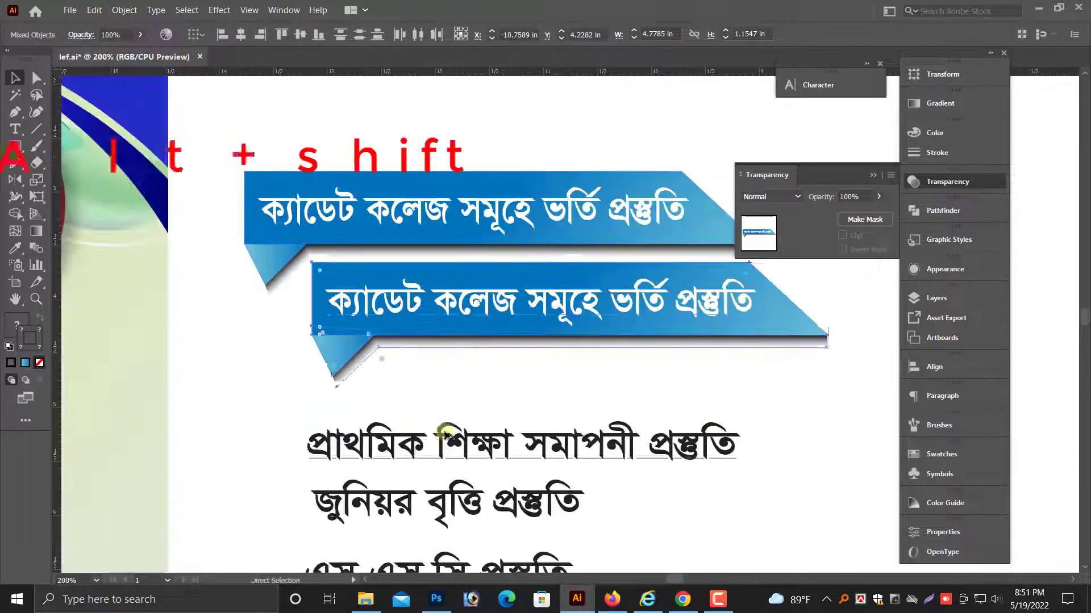
# - Move the four dark preparation lines further down and right to clear space below the second banner
pyautogui.scroll(-2, 448, 436)
pyautogui.scroll(-1, 295, 370)
pyautogui.hotkey('ctrl', '-')
pyautogui.moveTo(269, 341); pyautogui.dragTo(511, 511)
pyautogui.moveTo(540, 375); pyautogui.dragTo(581, 456)
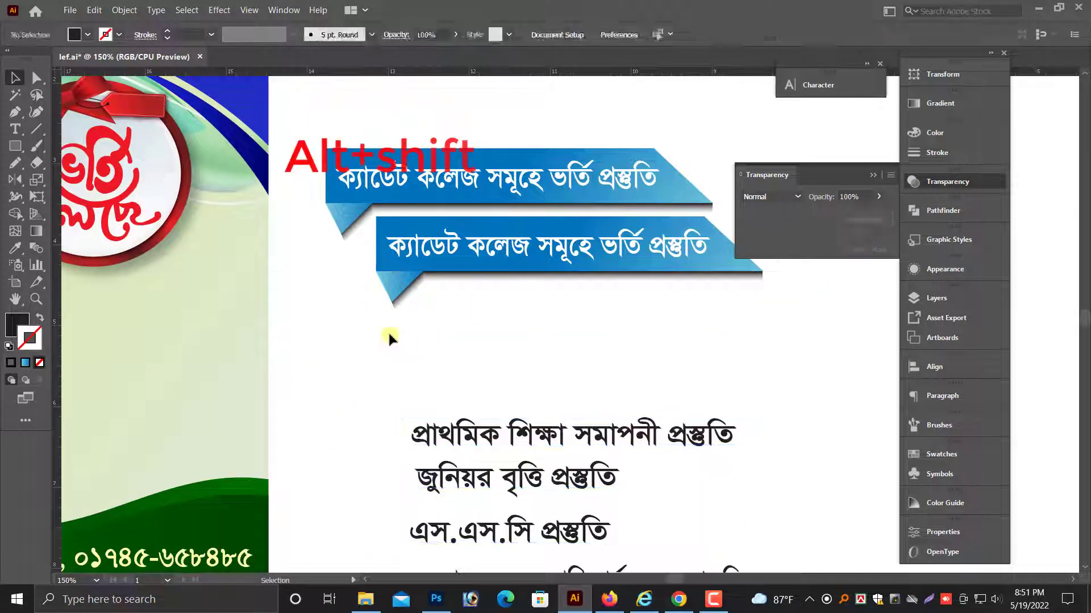
# - Try to copy the first banner straight down below the second one
pyautogui.moveTo(387, 331); pyautogui.dragTo(483, 250)
pyautogui.moveTo(318, 128); pyautogui.dragTo(392, 221)
pyautogui.moveTo(438, 176); pyautogui.dragTo(436, 339)
pyautogui.scroll(-1, 421, 318)
pyautogui.hotkey('ctrl', 'z')
# - Duplicate the first banner vertically below the second banner, in line with the original's left edge
pyautogui.moveTo(307, 99); pyautogui.dragTo(364, 224)
pyautogui.moveTo(422, 149); pyautogui.dragTo(422, 312)
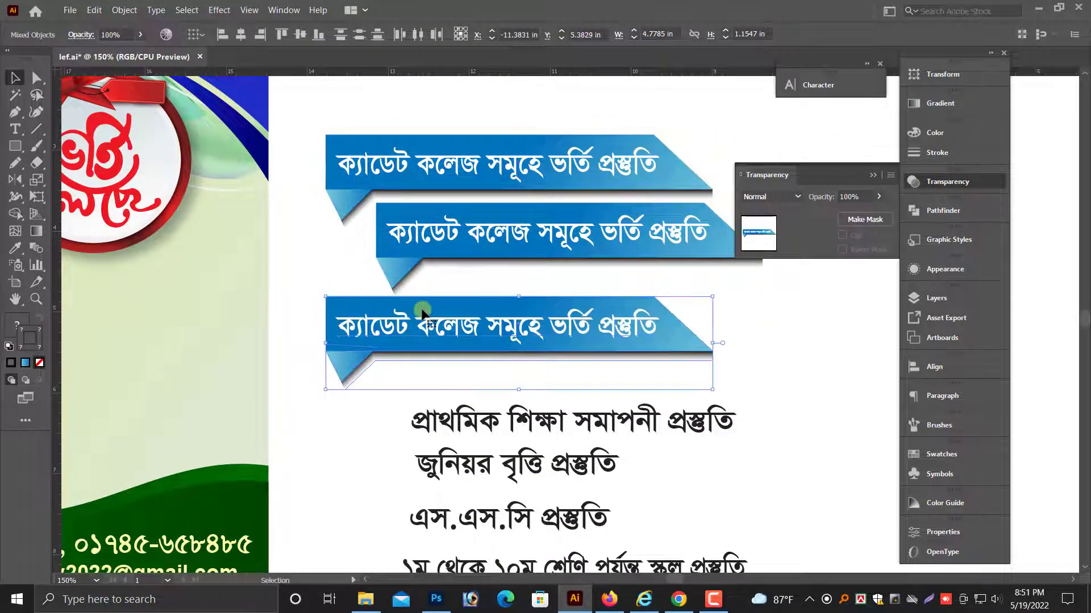
pyautogui.press('Up')
pyautogui.click(451, 329)
pyautogui.click(420, 370)
# - Ungroup the four dark preparation lines and delete the bottom line "১ম থেকে ১০ম শ্রেণি পর্যন্ত স্কুল প্রস্তুতি"
pyautogui.scroll(-3, 421, 370)
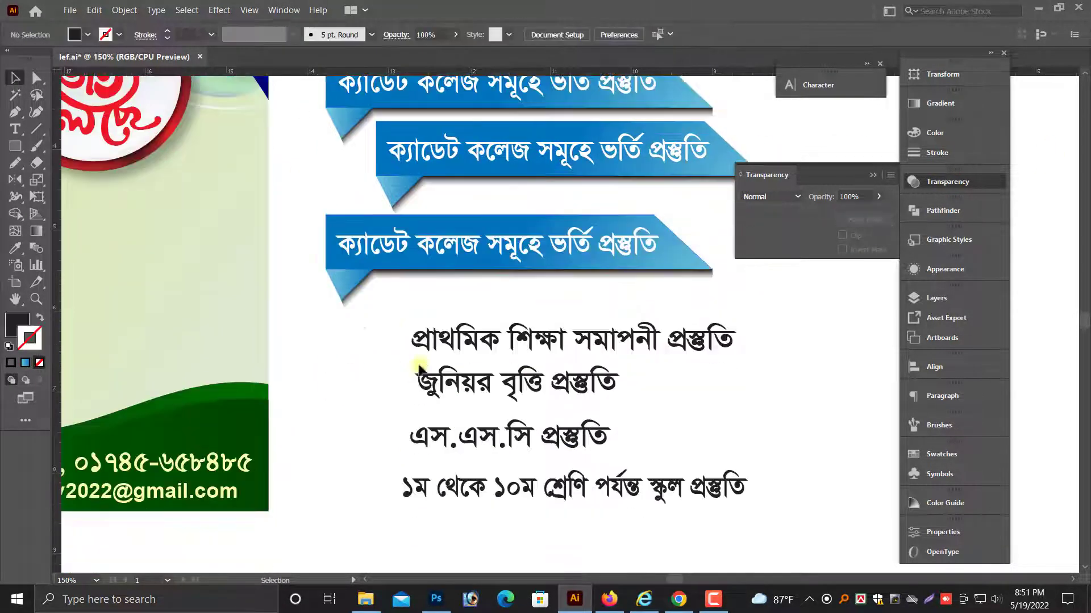
pyautogui.click(615, 447)
pyautogui.hotkey('ctrl', 'shift', 'g')
pyautogui.click(510, 502)
pyautogui.moveTo(421, 483); pyautogui.dragTo(692, 503)
pyautogui.scroll(2, 633, 457)
pyautogui.scroll(1, 632, 457)
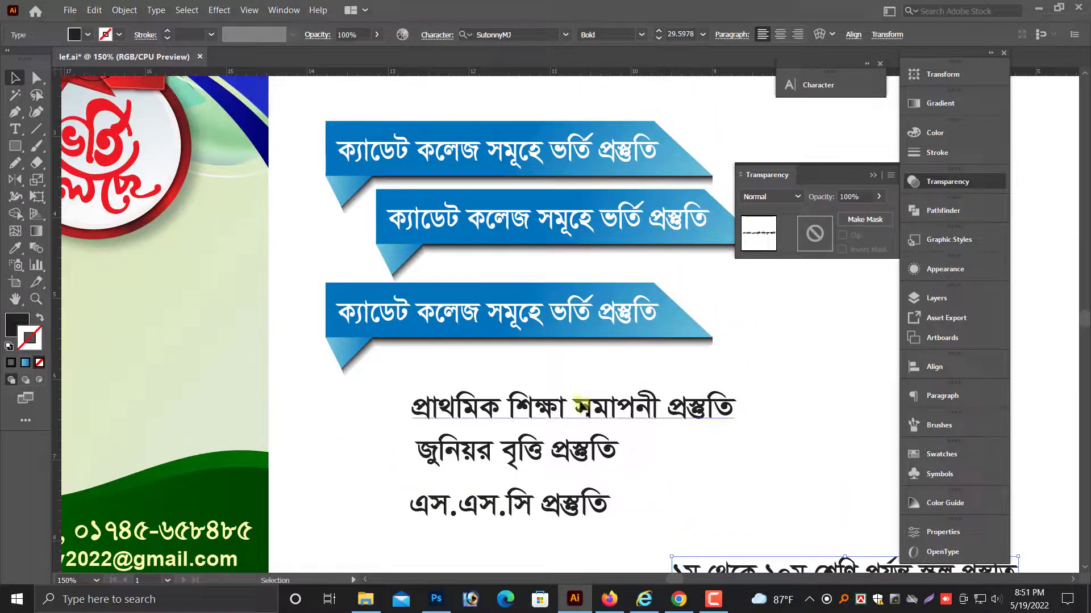
pyautogui.press('Delete')
# - Delete the white heading text from the third and second banners
pyautogui.click(517, 312)
pyautogui.press('Delete')
pyautogui.click(543, 227)
pyautogui.press('Delete')
# - Move the empty third banner right and slightly up so the three banners form an even staircase
pyautogui.scroll(2, 290, 326)
pyautogui.moveTo(453, 354); pyautogui.dragTo(548, 329)
pyautogui.click(494, 398)
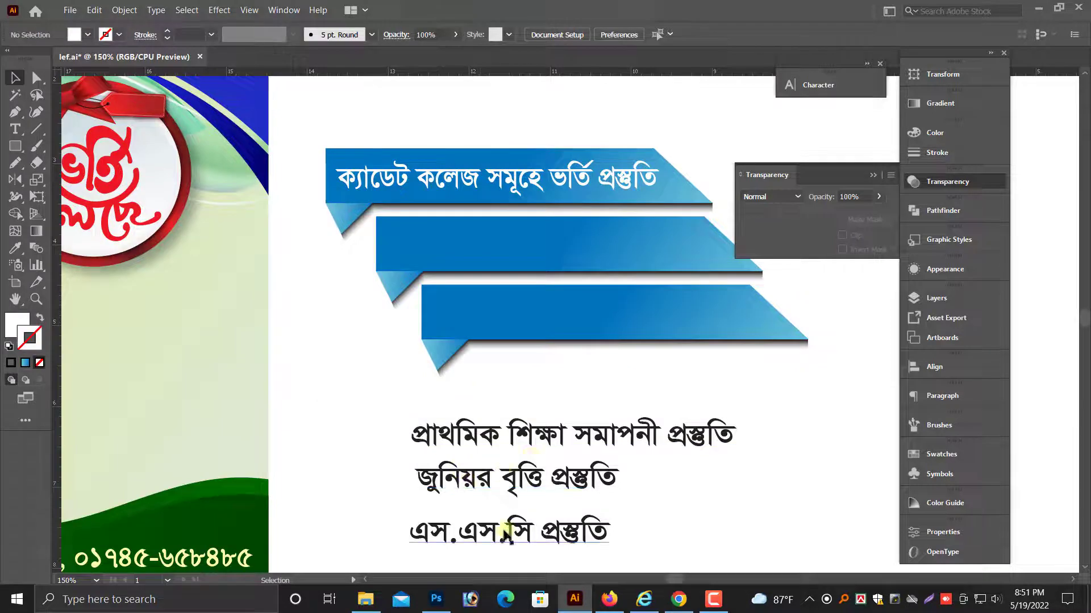
# - Delete the line "প্রাথমিক শিক্ষা সমাপনী প্রস্তুতি" and move the two remaining dark lines onto the lower banners
pyautogui.click(504, 533)
pyautogui.click(544, 436)
pyautogui.press('Delete')
pyautogui.moveTo(526, 495); pyautogui.dragTo(535, 266)
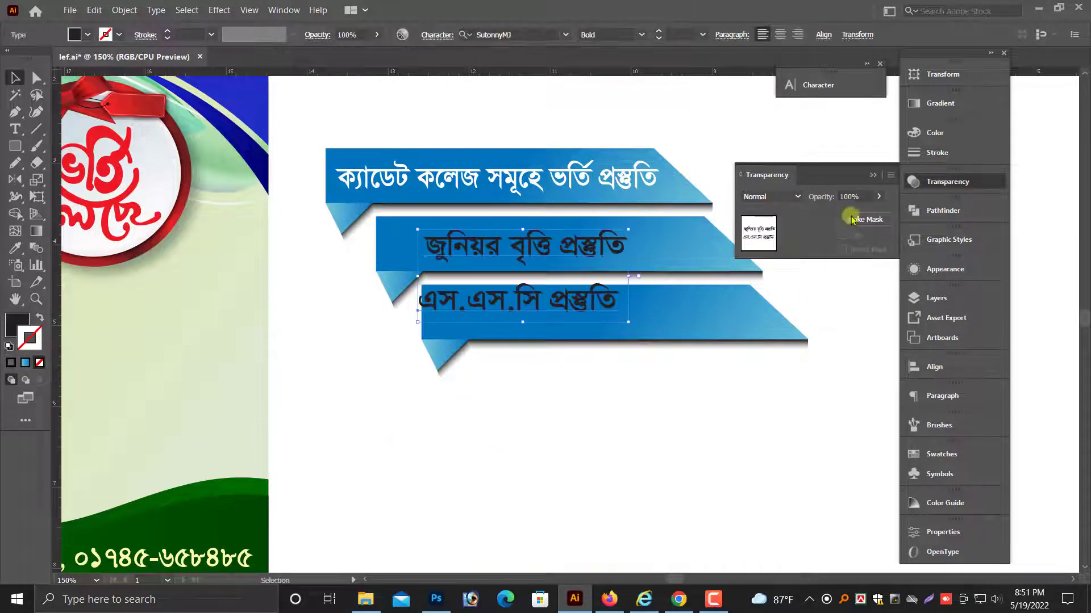
# - Fill the "জুনিয়র বৃত্তি প্রস্তুতি" and "এস.এস.সি প্রস্তুতি" lines with white
pyautogui.click(935, 133)
pyautogui.click(739, 159)
pyautogui.click(756, 222)
pyautogui.click(620, 421)
# - Position the two white lines near the left ends of the second and third banners
pyautogui.moveTo(620, 421); pyautogui.dragTo(574, 465)
pyautogui.moveTo(328, 245); pyautogui.dragTo(915, 407)
pyautogui.moveTo(587, 341); pyautogui.dragTo(699, 347)
pyautogui.moveTo(704, 341); pyautogui.dragTo(689, 340)
pyautogui.moveTo(663, 471); pyautogui.dragTo(696, 491)
# - Group the three banners with their texts and place the group on the leaflet, below the curved class text and badge
pyautogui.hotkey('ctrl', '-')
pyautogui.hotkey('ctrl', '-')
pyautogui.hotkey('ctrl', '-')
pyautogui.rightClick(621, 434)
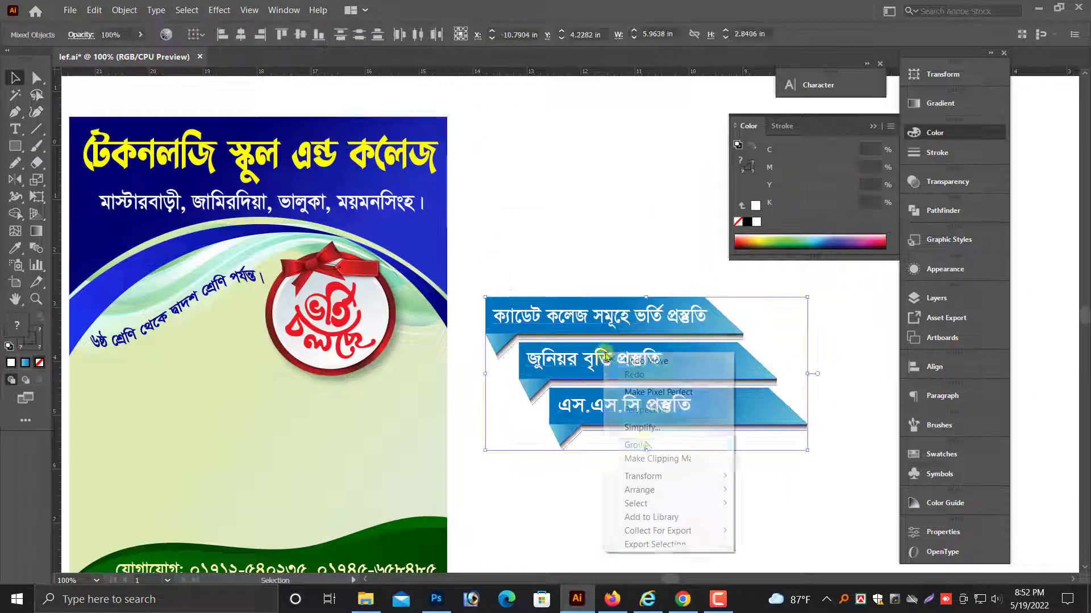
pyautogui.press('Escape')
pyautogui.moveTo(681, 365); pyautogui.dragTo(353, 438)
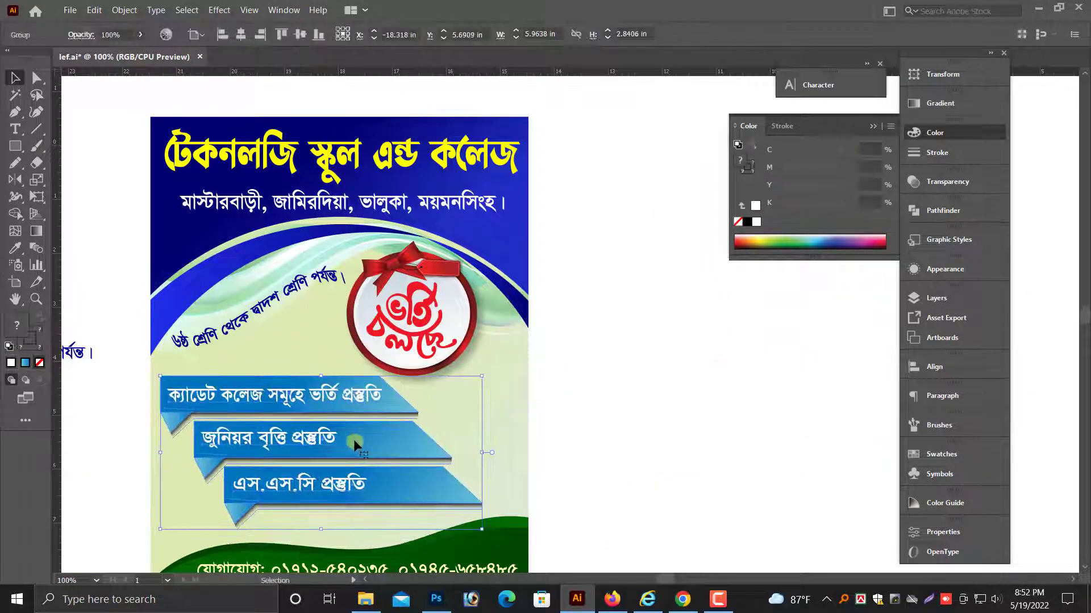
# - Recolour the leaflet background's gradient with a pale green of CMYK 13.9, 0.06, 19, 0
pyautogui.click(500, 449)
pyautogui.scroll(-2, 678, 430)
pyautogui.hscroll(-2, 677, 430)
pyautogui.click(756, 222)
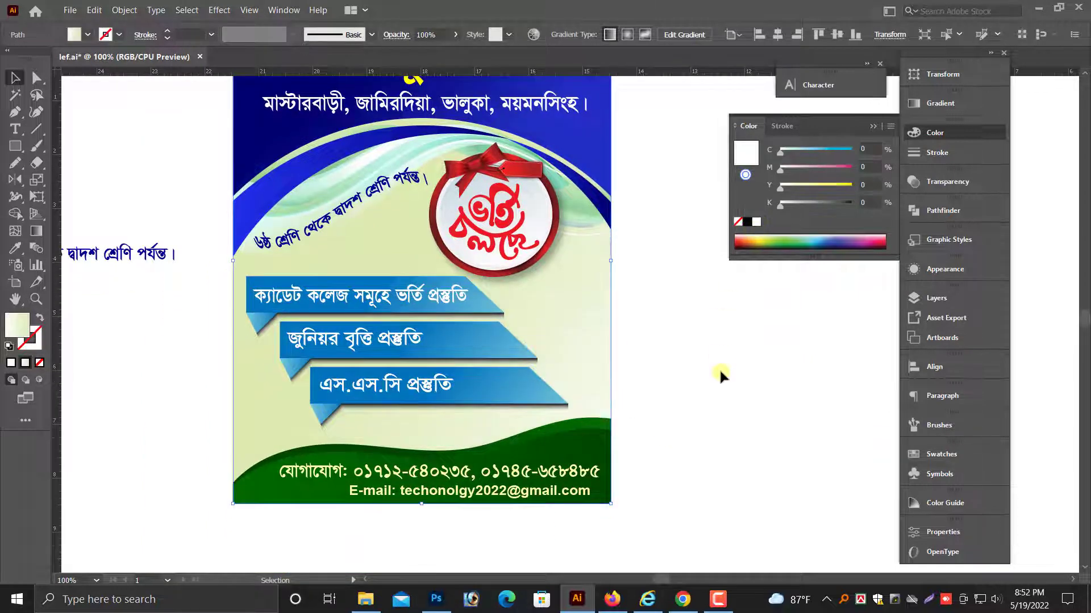
pyautogui.scroll(1, 719, 368)
pyautogui.click(931, 102)
pyautogui.click(921, 134)
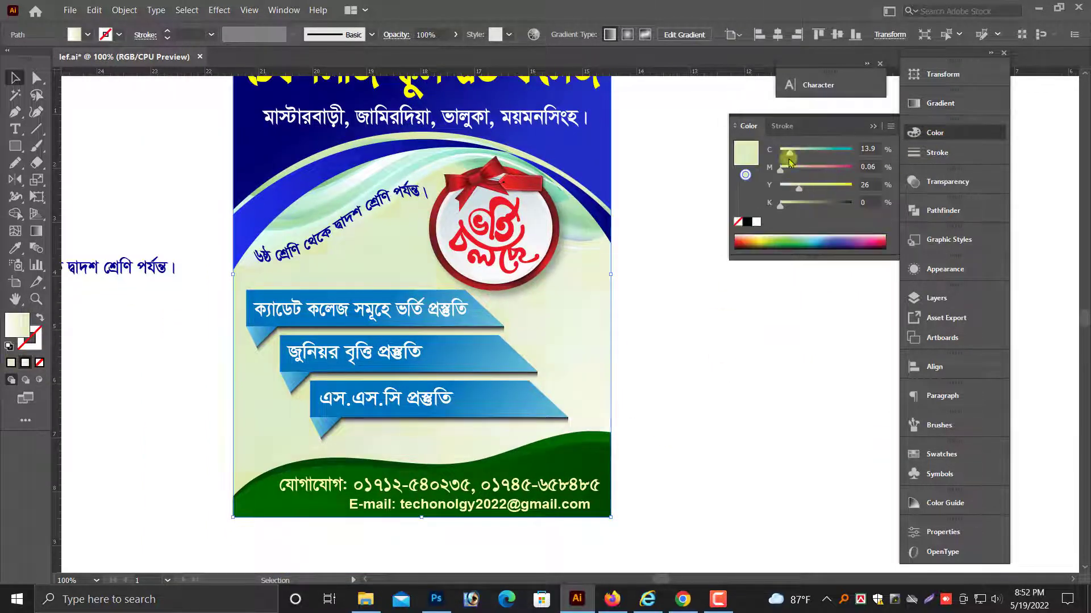
pyautogui.click(714, 370)
# - Move the colourful flower ornament from the pasteboard onto the leaflet, to the right of the banners
pyautogui.scroll(2, 719, 398)
pyautogui.scroll(-1, 723, 414)
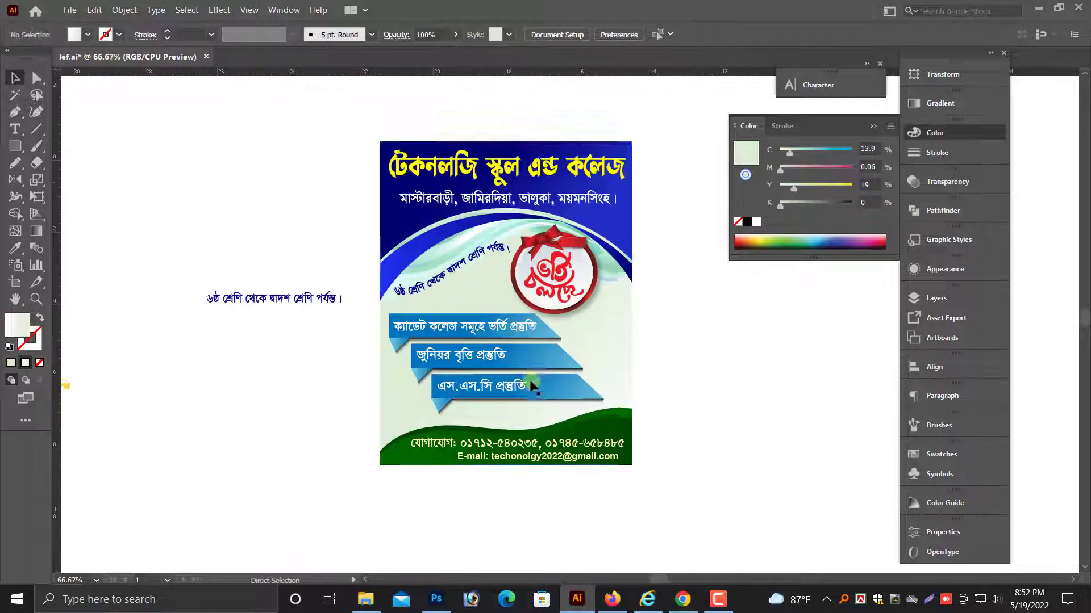
pyautogui.scroll(-2, 378, 407)
pyautogui.scroll(1, 202, 328)
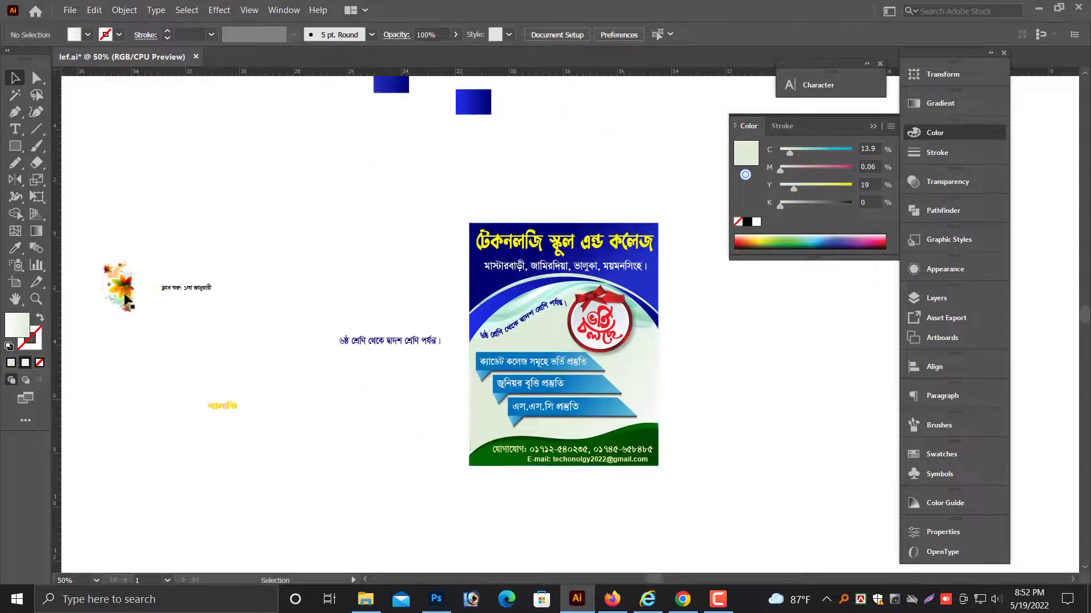
pyautogui.moveTo(127, 301); pyautogui.dragTo(645, 398)
# - Enlarge the flower ornament slightly and position it against the leaflet's right edge, below the admission badge
pyautogui.scroll(1, 651, 384)
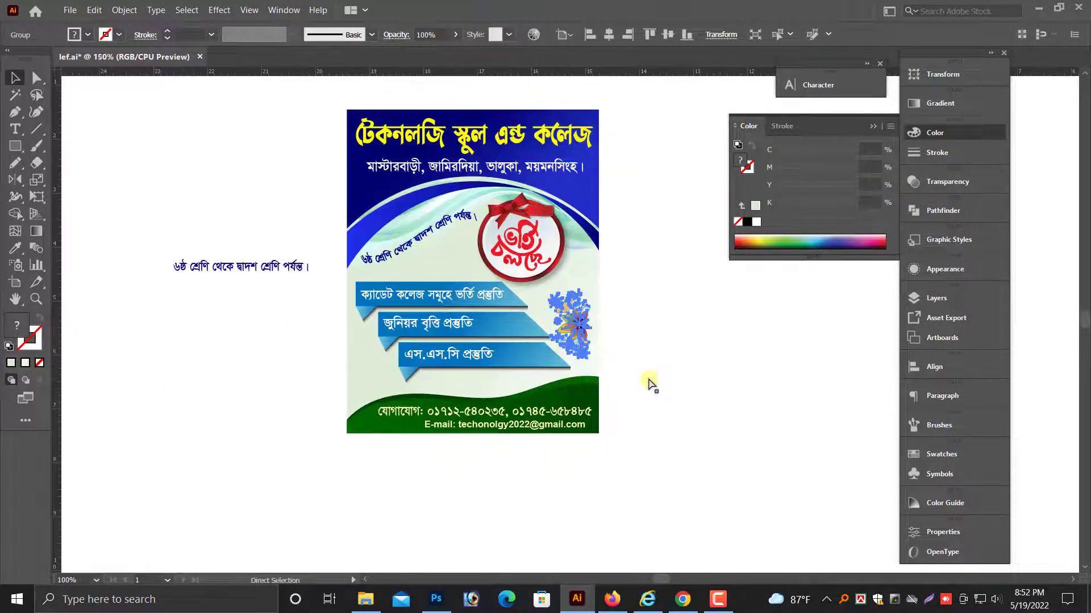
pyautogui.scroll(1, 651, 384)
pyautogui.moveTo(631, 327); pyautogui.dragTo(658, 334)
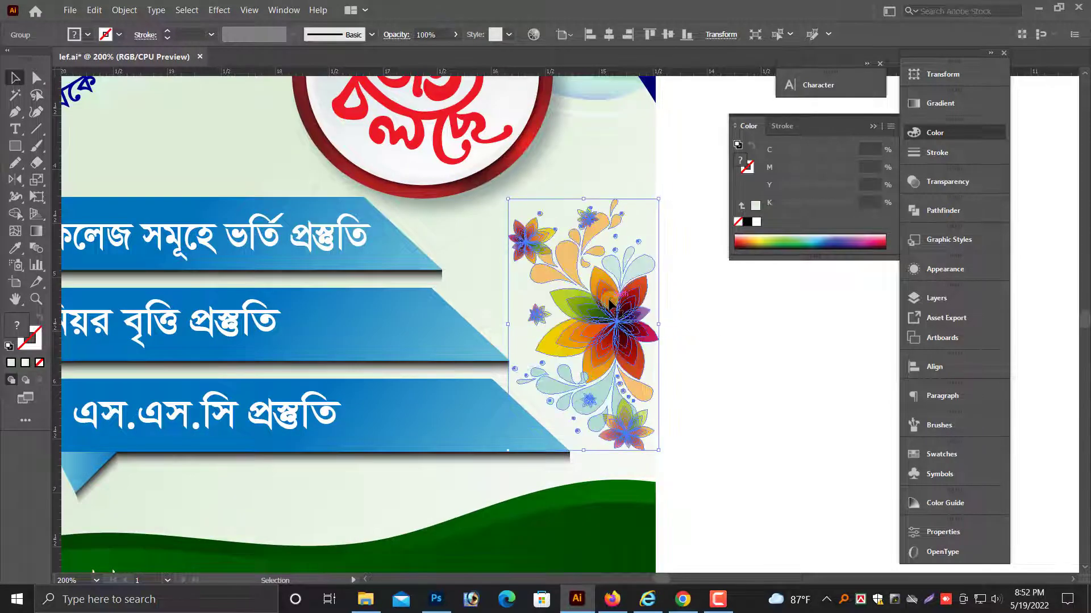
pyautogui.moveTo(610, 303); pyautogui.dragTo(610, 261)
pyautogui.click(743, 353)
pyautogui.click(628, 298)
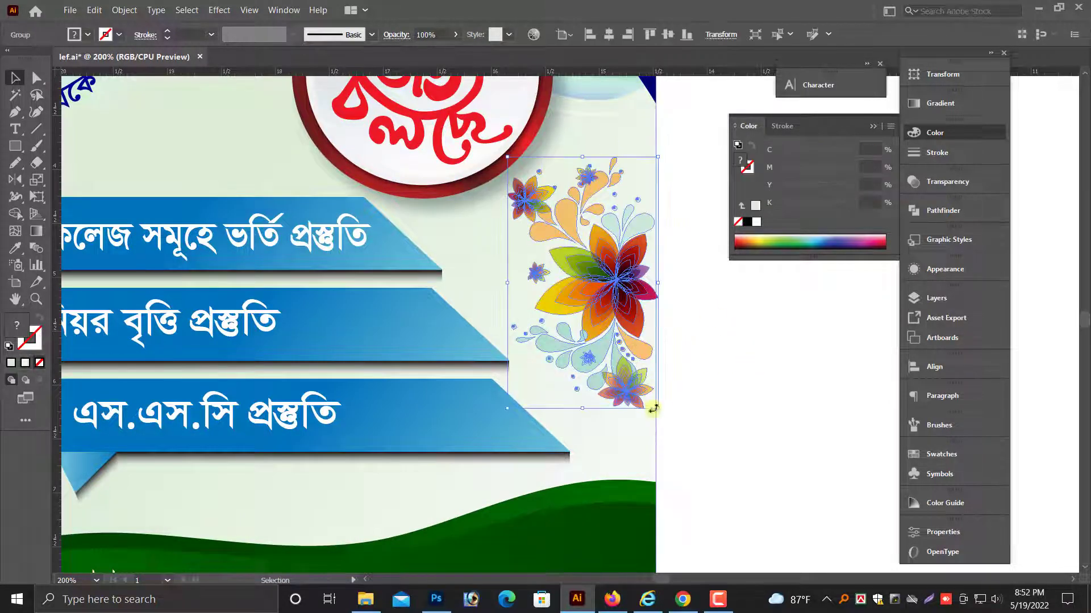
pyautogui.moveTo(657, 408); pyautogui.dragTo(656, 415)
pyautogui.moveTo(606, 269); pyautogui.dragTo(605, 287)
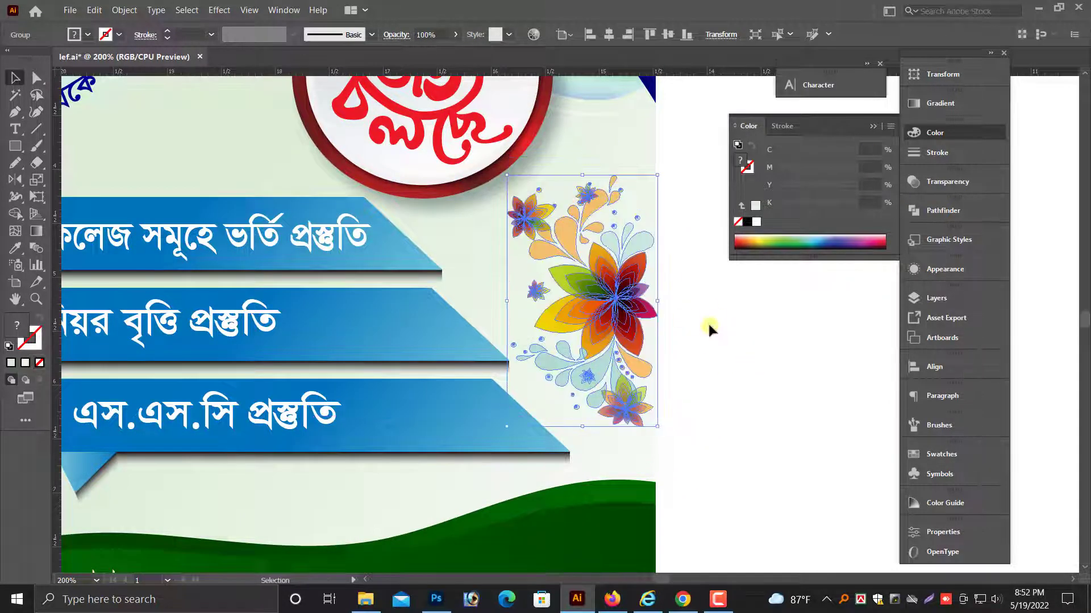
pyautogui.click(710, 326)
# - Adjust the flower ornament's RGB colour balance to cooler tones, lowering red strongly and setting green to 37% and blue to 51%
pyautogui.scroll(2, 721, 347)
pyautogui.click(628, 357)
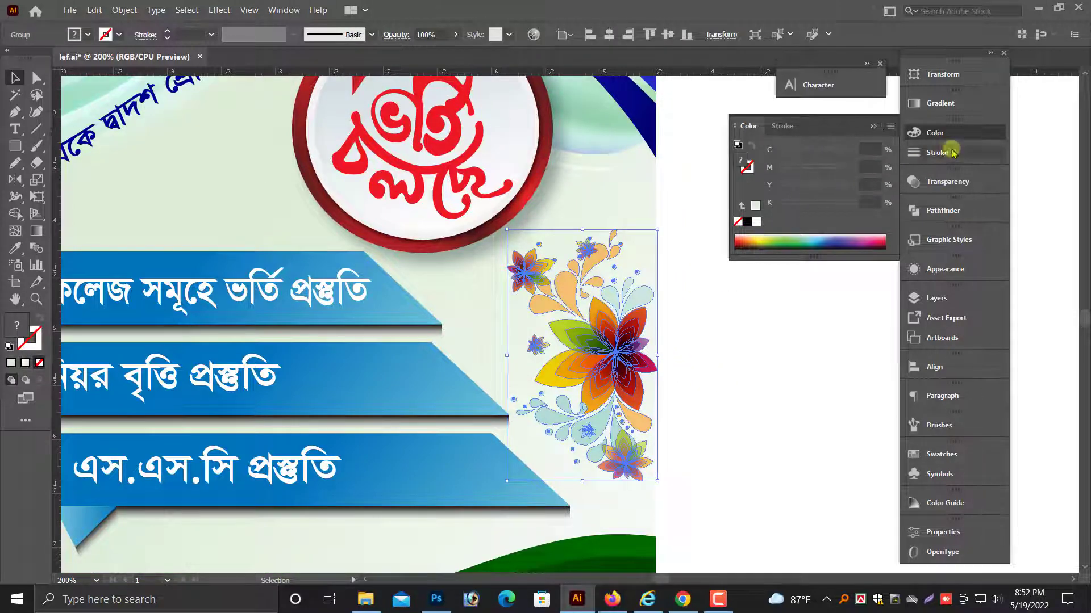
pyautogui.scroll(1, 650, 347)
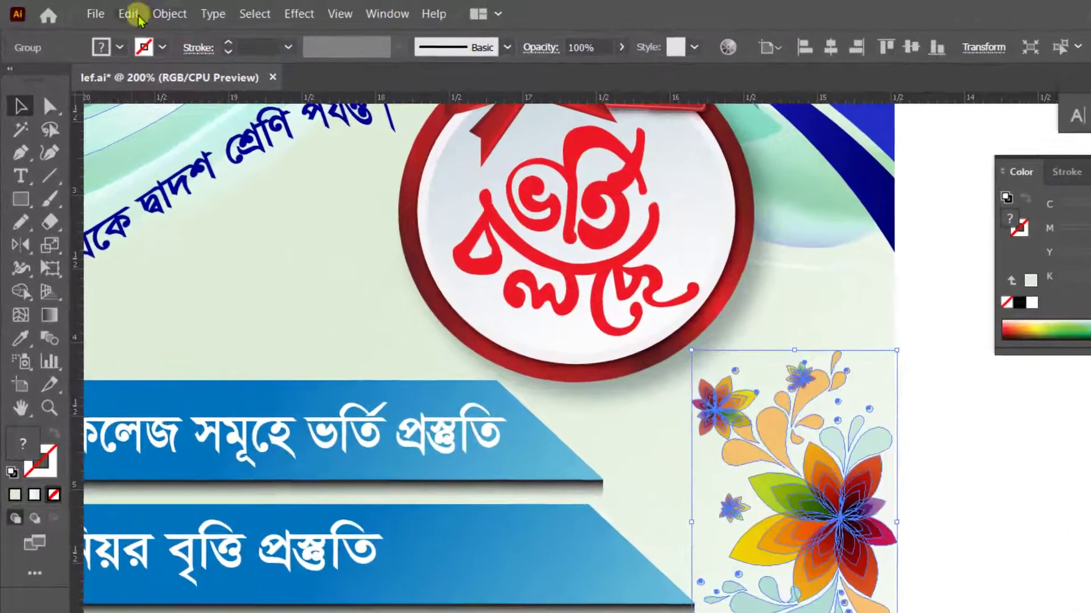
pyautogui.click(93, 10)
pyautogui.moveTo(176, 330)
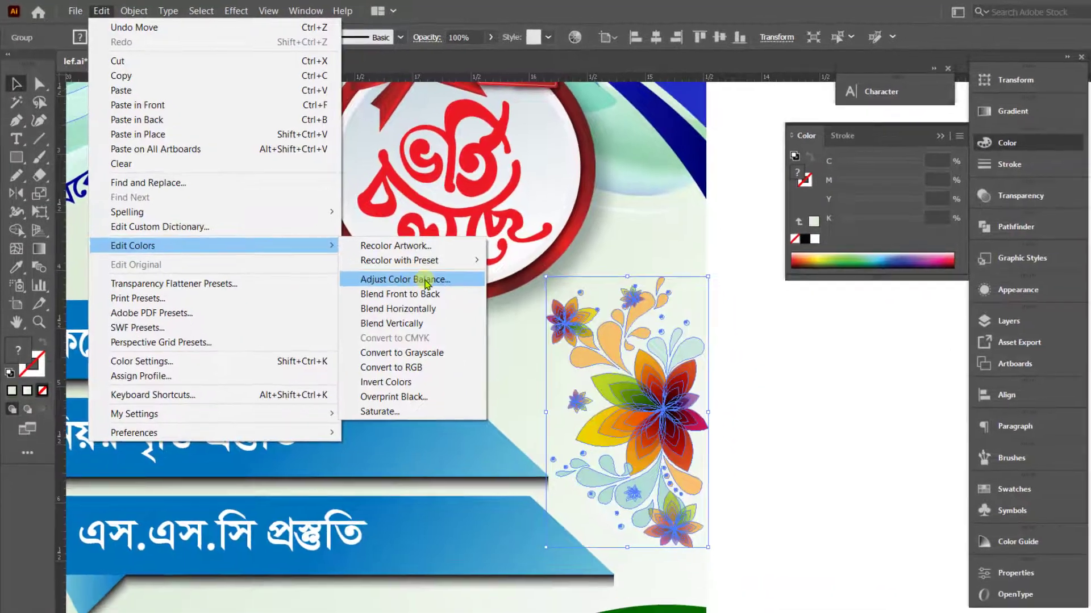
pyautogui.click(575, 375)
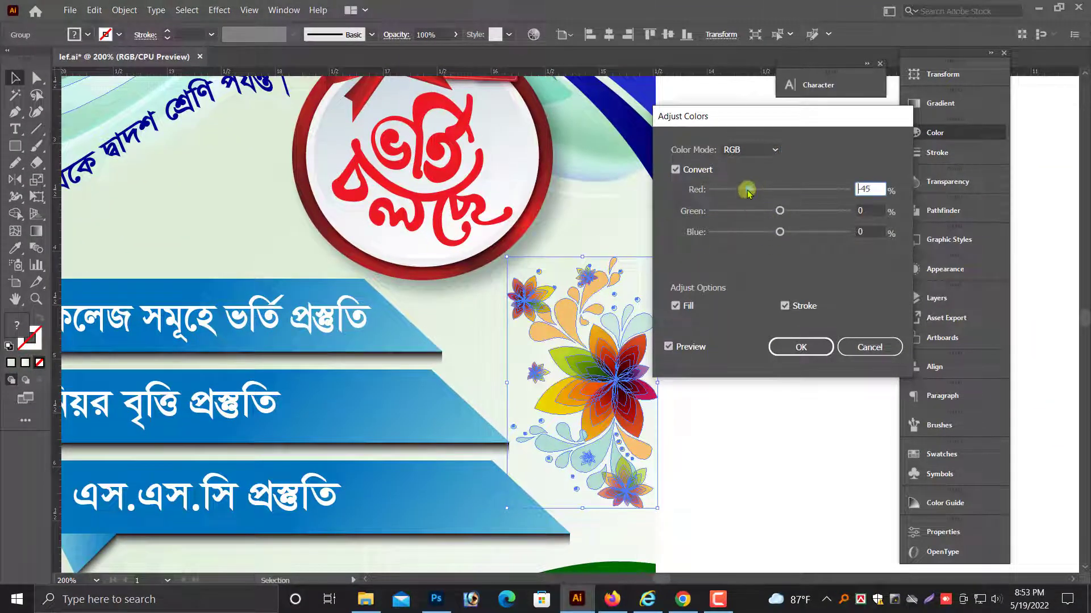
pyautogui.moveTo(747, 193); pyautogui.dragTo(817, 227)
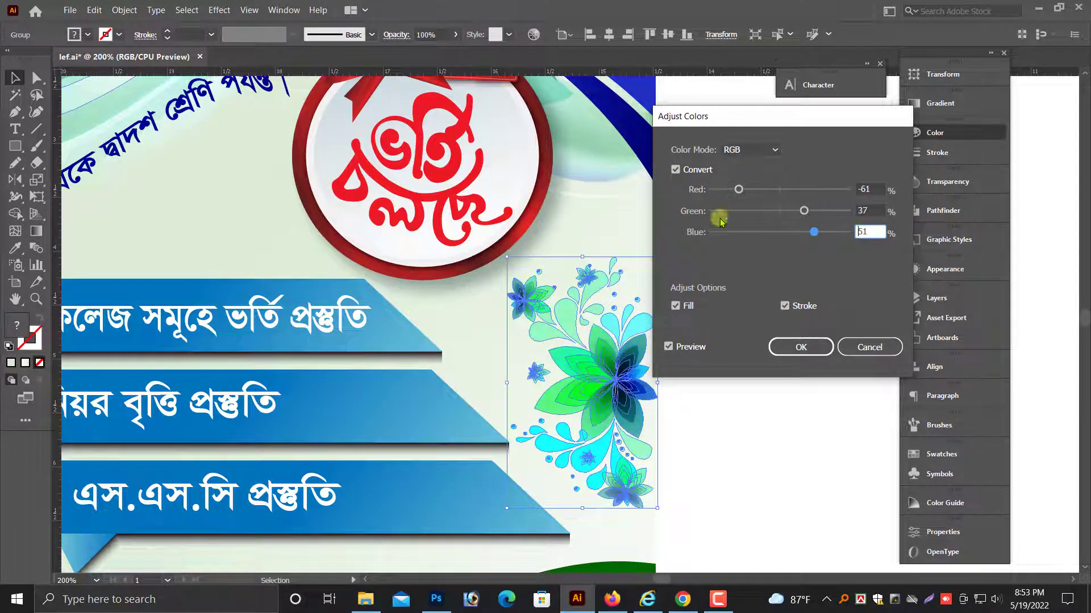
pyautogui.moveTo(738, 189)
pyautogui.mouseDown()
pyautogui.moveTo(754, 186)
pyautogui.moveTo(732, 186)
pyautogui.mouseUp()
pyautogui.click(801, 347)
pyautogui.scroll(-1, 759, 372)
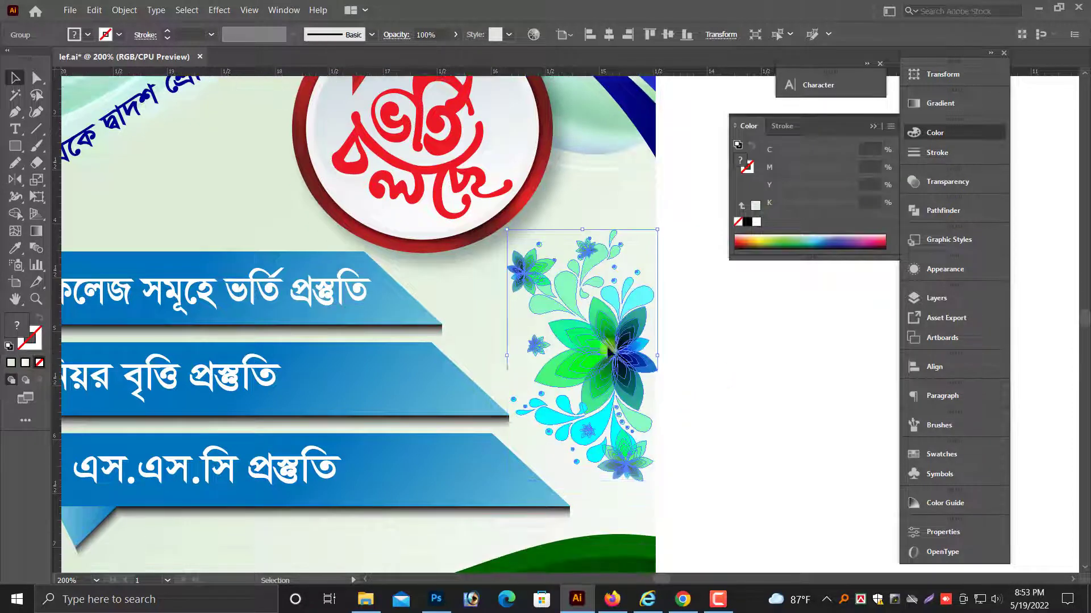
# - Blend the flower ornament into the background with Multiply mode at 50% opacity
pyautogui.click(947, 181)
pyautogui.click(770, 197)
pyautogui.click(773, 230)
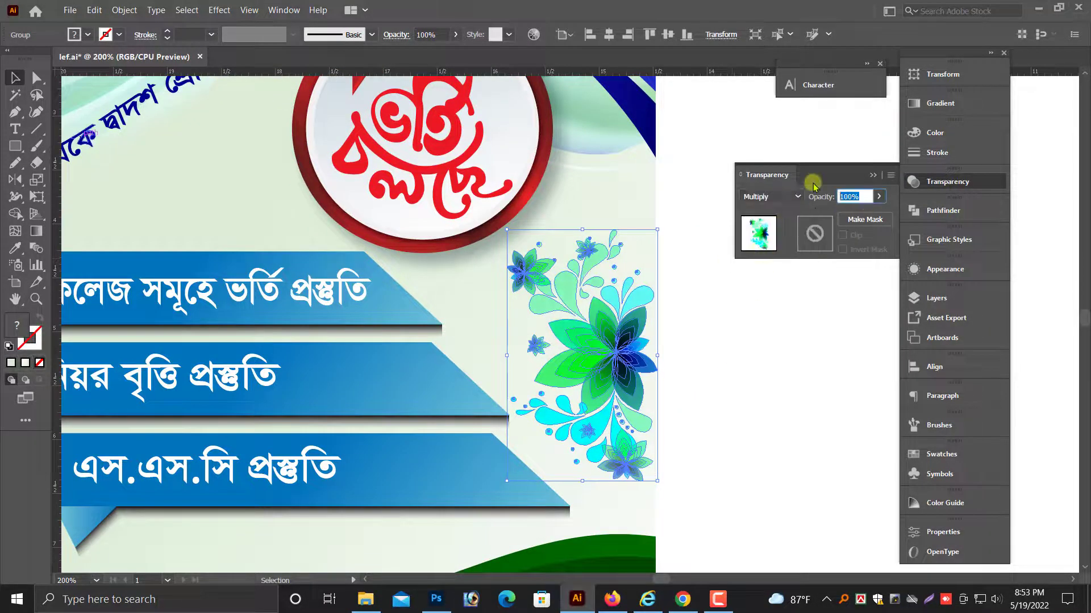
pyautogui.write('50')
pyautogui.press('Return')
# - Adjust the flower ornament's vertical position between the admission badge and the banners at the leaflet's right edge
pyautogui.click(696, 399)
pyautogui.hotkey('ctrl', '-')
pyautogui.hscroll(-2, 693, 395)
pyautogui.moveTo(653, 351); pyautogui.dragTo(654, 324)
pyautogui.click(735, 411)
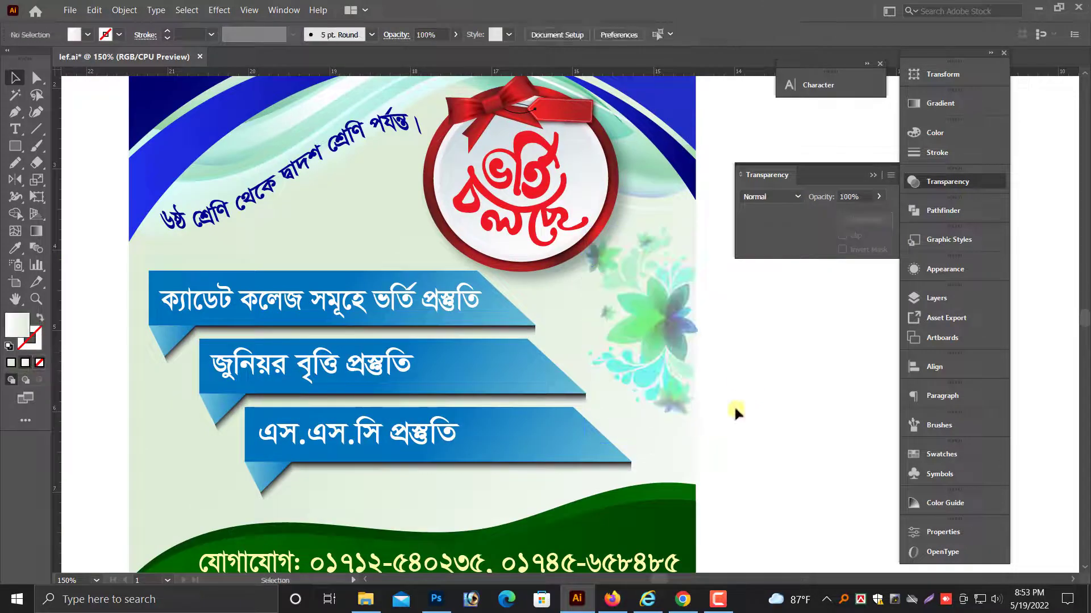
pyautogui.scroll(-1, 735, 409)
pyautogui.hotkey('ctrl', '-')
pyautogui.hotkey('ctrl', '-')
pyautogui.click(645, 316)
pyautogui.click(673, 407)
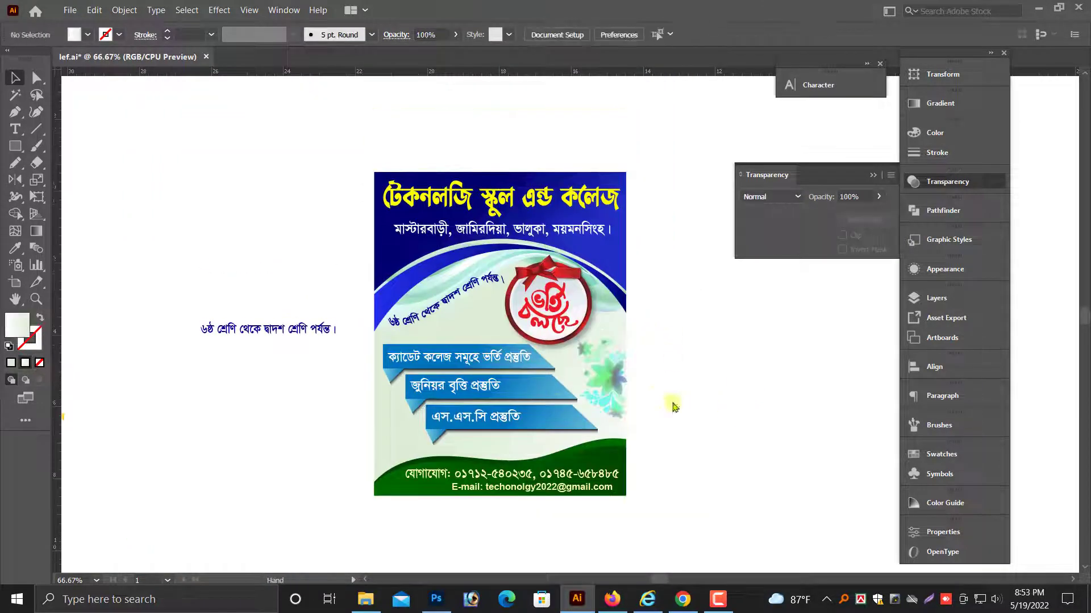
# - Move the leftover text objects from the left pasteboard to the right side of the leaflet
pyautogui.scroll(1, 672, 404)
pyautogui.hotkey('ctrl', '-')
pyautogui.hotkey('ctrl', '-')
pyautogui.moveTo(224, 251); pyautogui.dragTo(359, 428)
pyautogui.moveTo(313, 381); pyautogui.dragTo(672, 351)
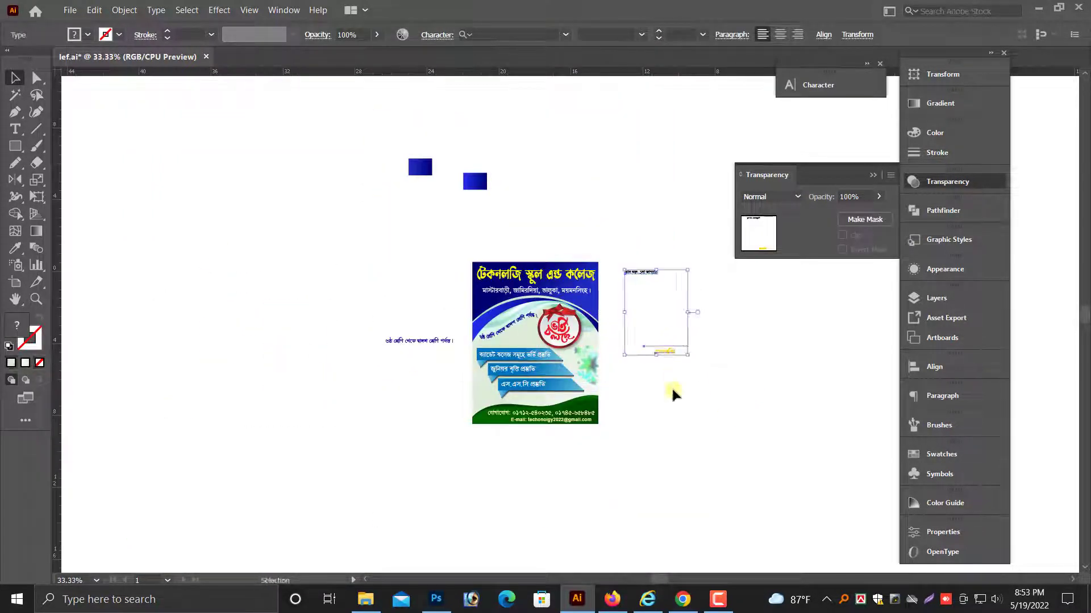
pyautogui.click(673, 393)
# - Move the class start text "ক্লাস শুরু: ১লা জানুয়ারী" to the left pasteboard, just below the straight class-range text
pyautogui.moveTo(409, 225); pyautogui.dragTo(750, 356)
pyautogui.moveTo(304, 476); pyautogui.dragTo(149, 475)
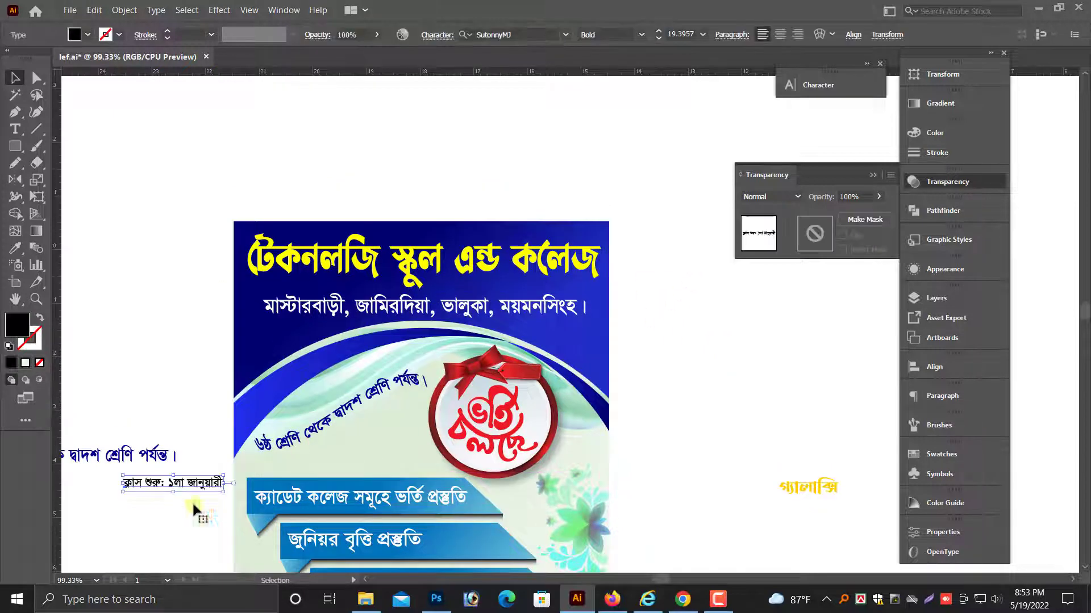
pyautogui.moveTo(169, 526); pyautogui.dragTo(391, 404)
pyautogui.click(319, 437)
pyautogui.hotkey('ctrl', '-')
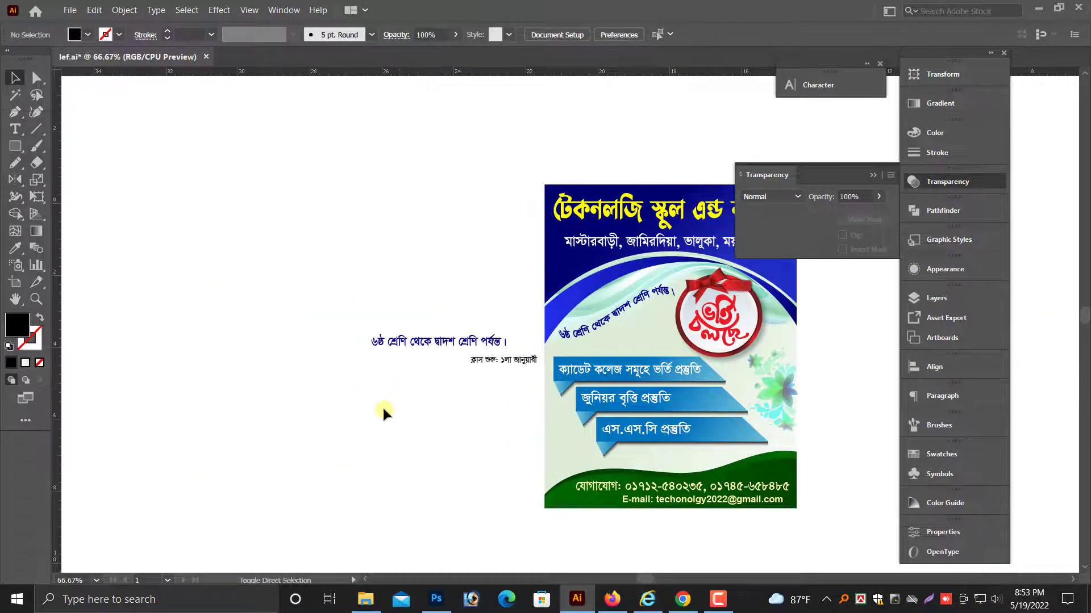
# - Hide the artboards to reveal the white department texts and place these three lines on the leaflet beside the curved text
pyautogui.hotkey('ctrl', 'shift', 'h')
pyautogui.hotkey('alt', 'space')
pyautogui.moveTo(315, 346); pyautogui.dragTo(278, 395)
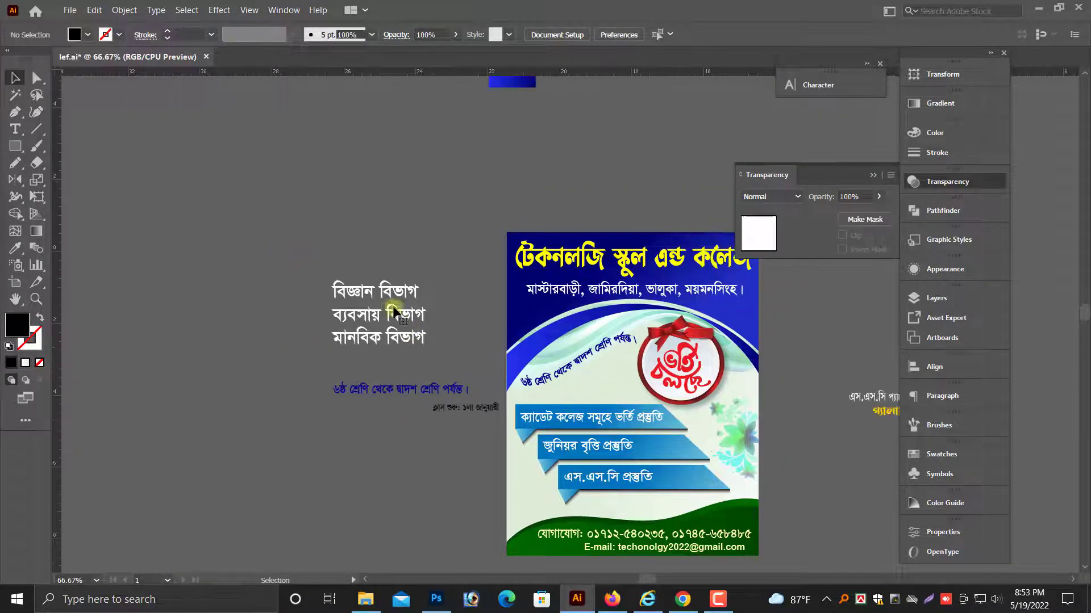
pyautogui.moveTo(394, 312); pyautogui.dragTo(609, 360)
# - Scale the three department texts down and move them back to the pasteboard left of the leaflet
pyautogui.scroll(3, 609, 360)
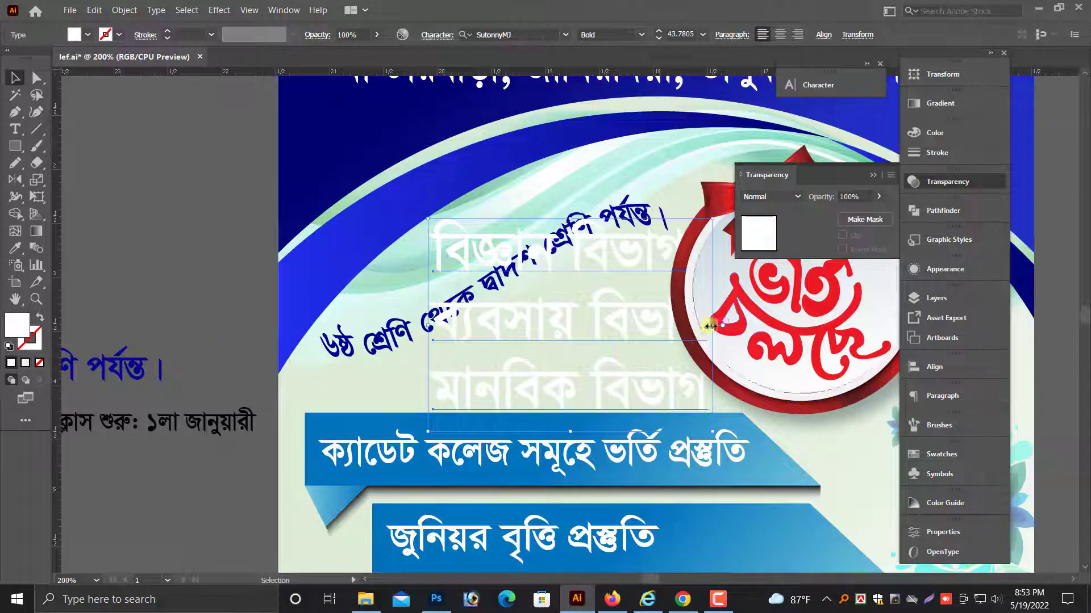
pyautogui.moveTo(711, 326); pyautogui.dragTo(325, 292)
pyautogui.hotkey('alt', 'space')
pyautogui.moveTo(514, 325); pyautogui.dragTo(757, 354)
pyautogui.hotkey('alt', 'space')
pyautogui.moveTo(497, 301); pyautogui.dragTo(309, 224)
pyautogui.click(249, 290)
pyautogui.scroll(1, 242, 272)
pyautogui.moveTo(159, 136); pyautogui.dragTo(609, 307)
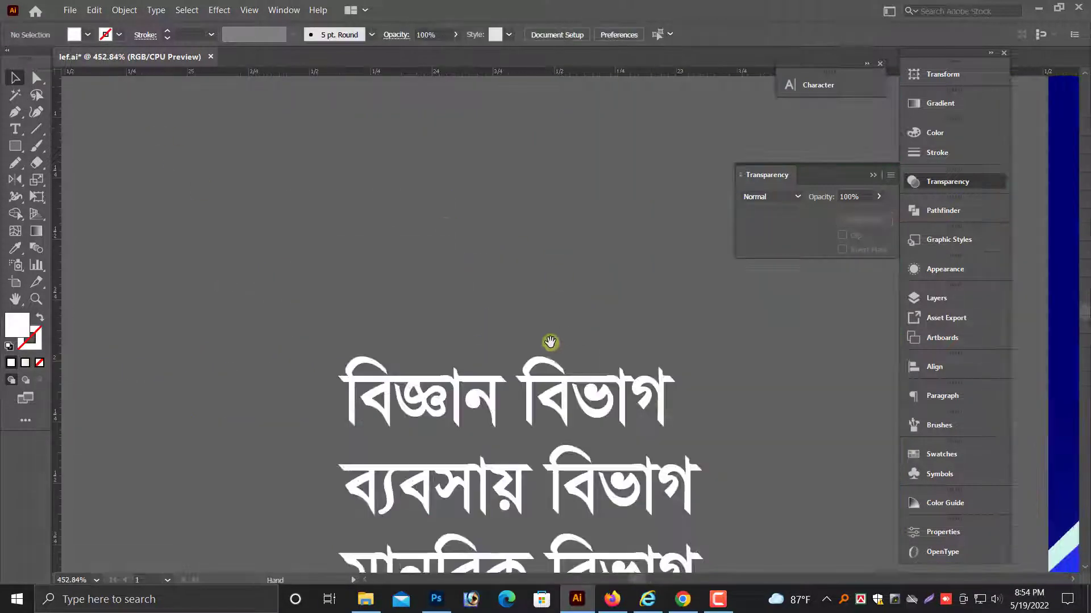
# - Draw a white rectangle about 1.6 by 0.43 in over the text "বিজ্ঞান বিভাগ"
pyautogui.moveTo(550, 342); pyautogui.dragTo(570, 331)
pyautogui.moveTo(568, 286); pyautogui.dragTo(482, 275)
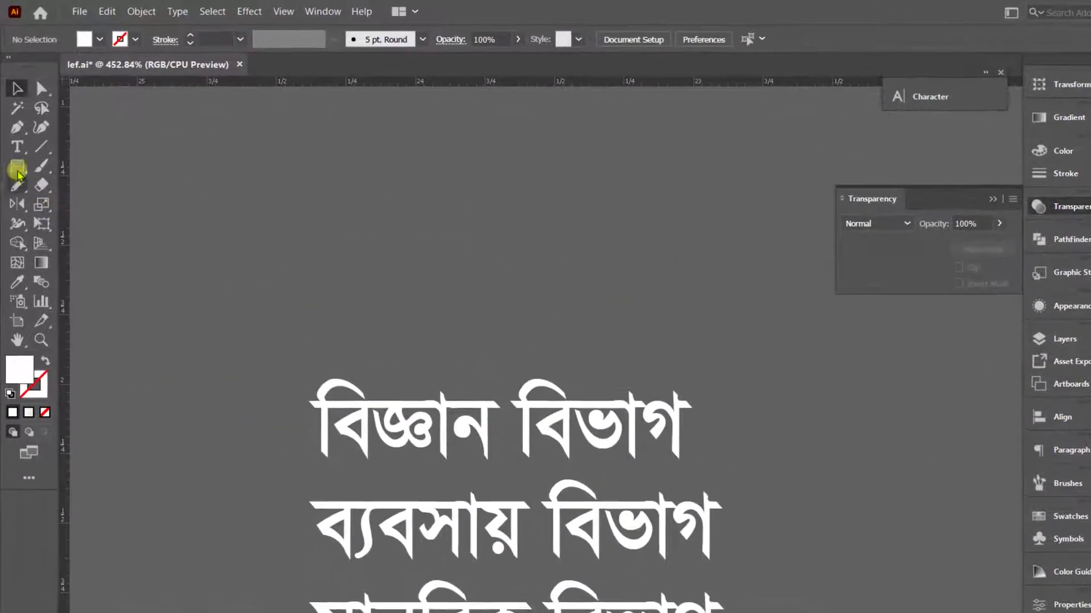
pyautogui.click(18, 168)
pyautogui.moveTo(271, 353); pyautogui.dragTo(743, 444)
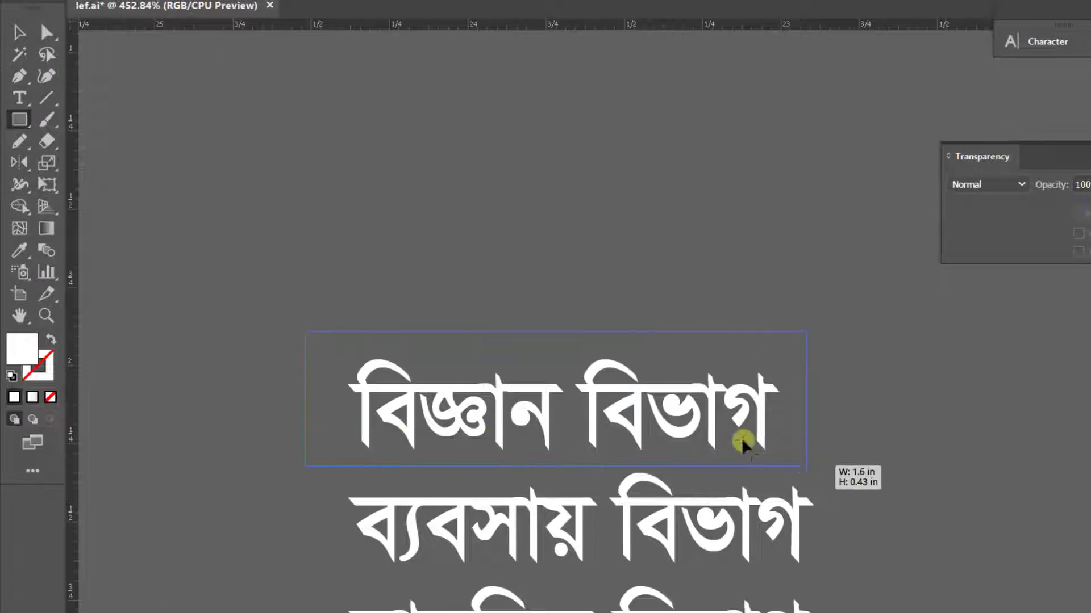
# - Round only the rectangle's two bottom corners generously and shift the shape slightly over the department texts
pyautogui.click(47, 33)
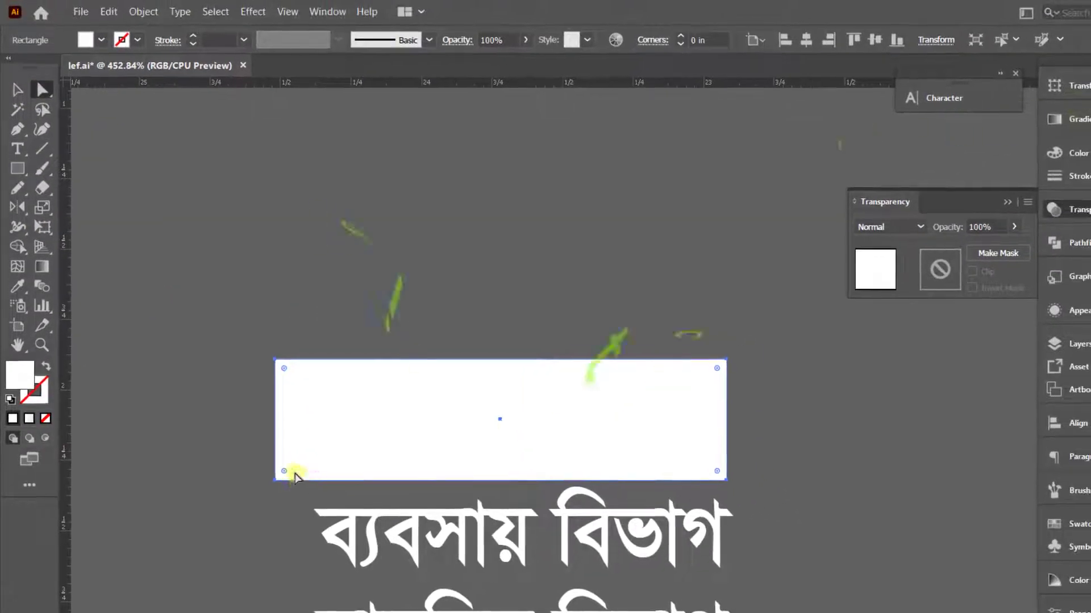
pyautogui.click(285, 471)
pyautogui.keyDown('shift'); pyautogui.click(718, 471); pyautogui.keyUp('shift')
pyautogui.moveTo(717, 471); pyautogui.dragTo(589, 462)
pyautogui.click(17, 89)
pyautogui.moveTo(507, 424); pyautogui.dragTo(538, 424)
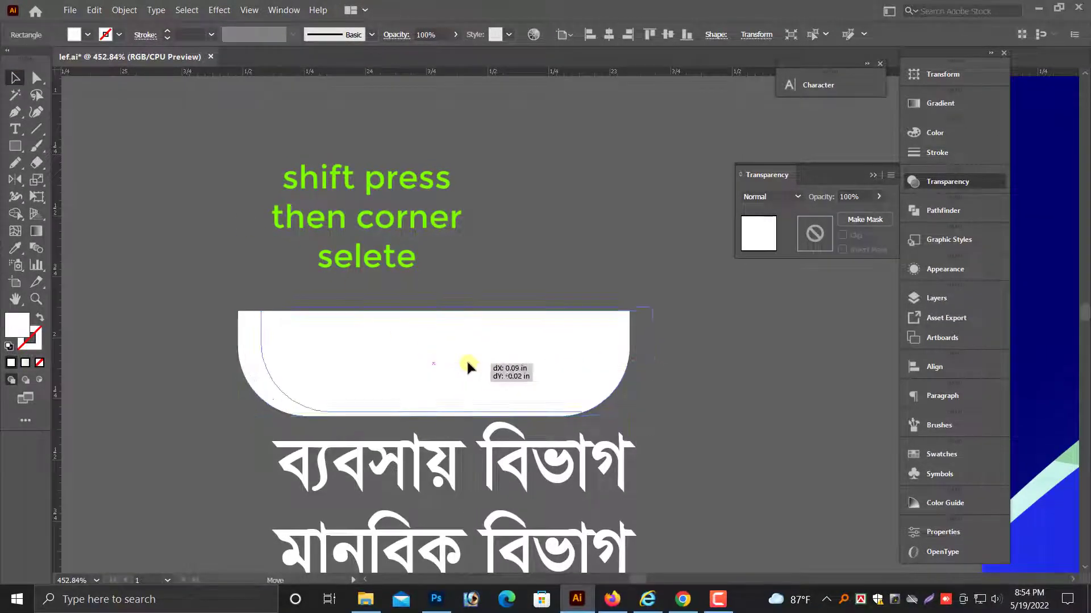
pyautogui.moveTo(467, 362); pyautogui.dragTo(467, 362)
# - Swap the rounded shape's fill and stroke to make it an unfilled white outline of 1 pt
pyautogui.scroll(-1, 465, 363)
pyautogui.hotkey('ctrl', '-')
pyautogui.hotkey('ctrl', '-')
pyautogui.scroll(-4, 509, 400)
pyautogui.hscroll(10, 509, 399)
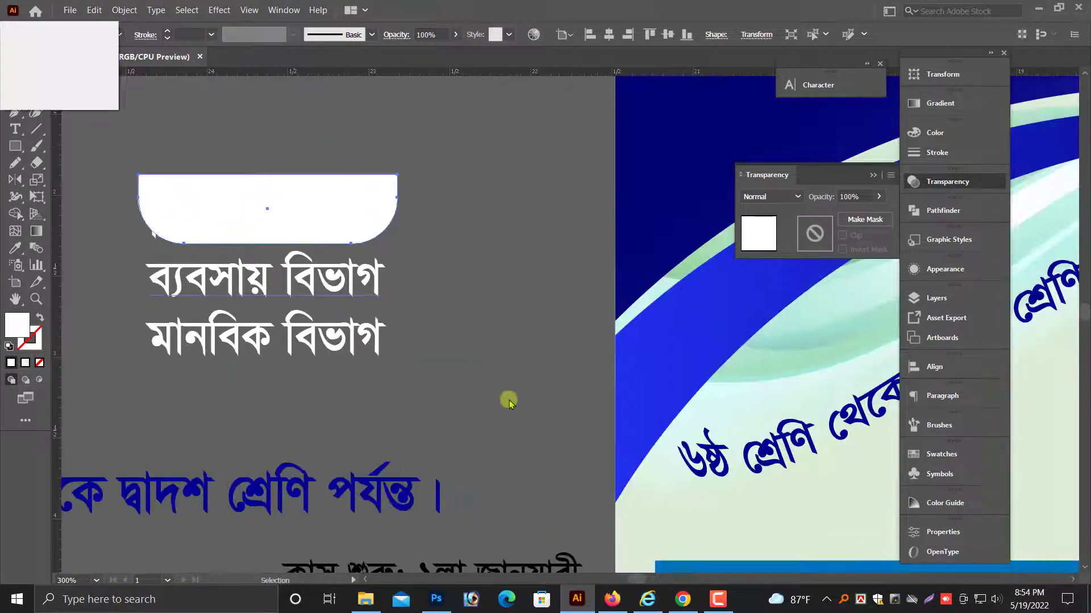
pyautogui.moveTo(509, 400); pyautogui.dragTo(585, 469)
pyautogui.click(523, 449)
pyautogui.click(311, 279)
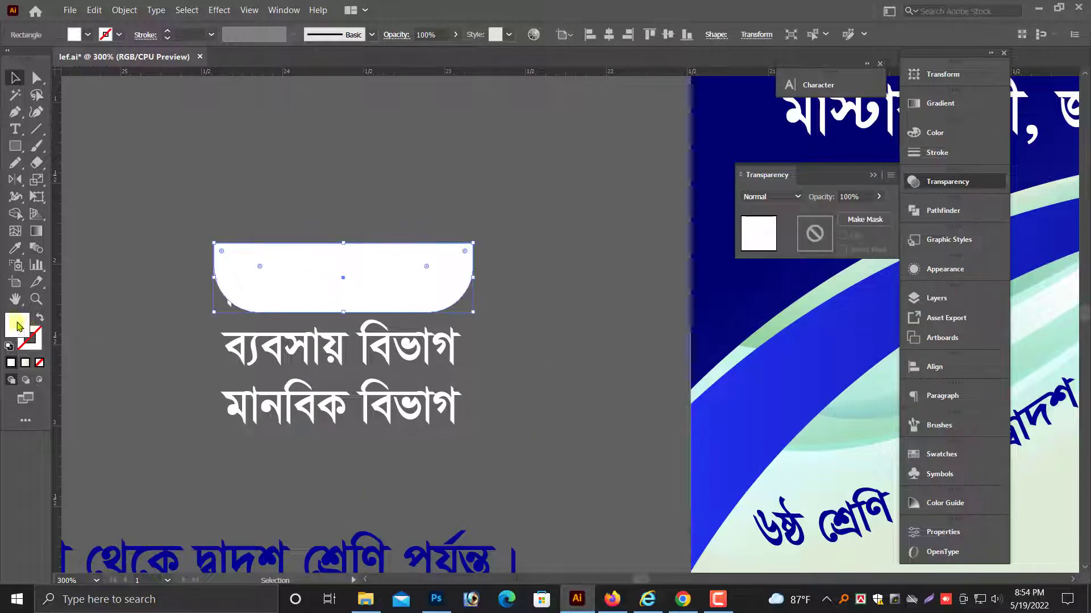
pyautogui.click(40, 319)
pyautogui.scroll(3, 504, 348)
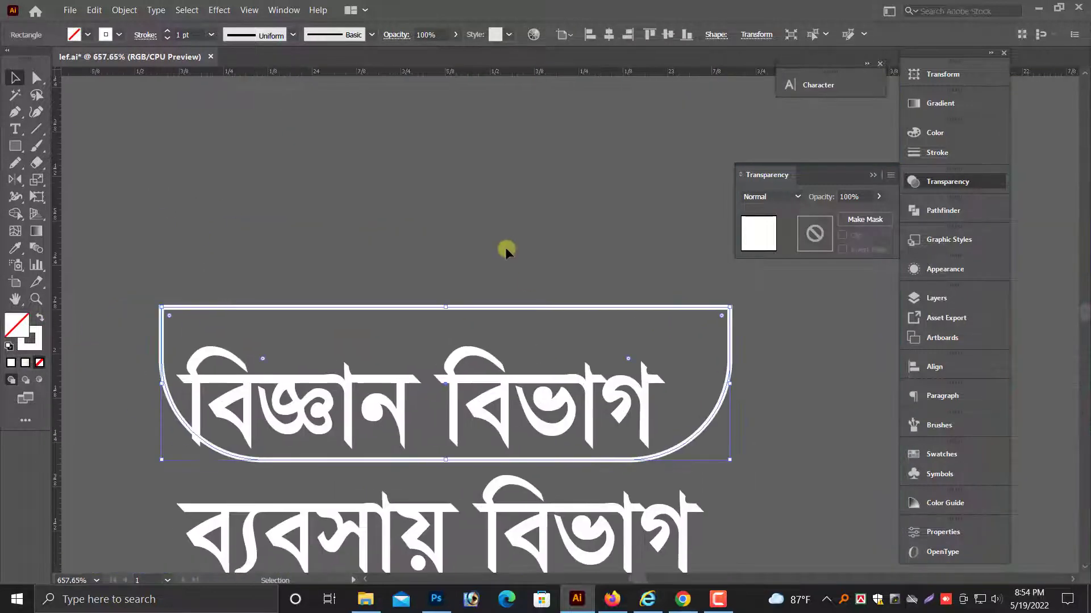
pyautogui.click(504, 248)
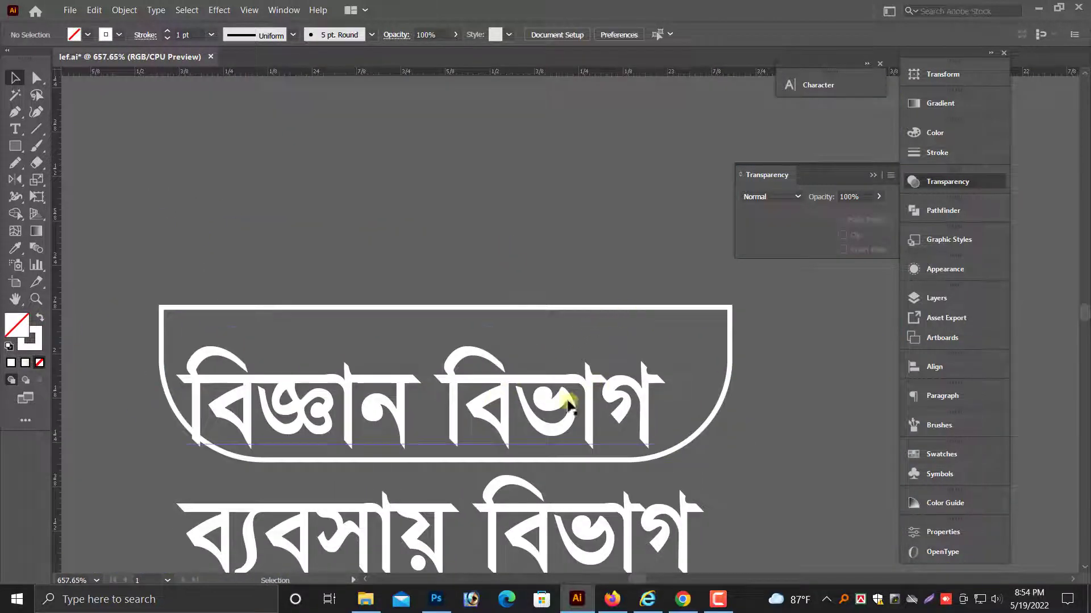
# - Centre the text "বিজ্ঞান বিভাগ" inside the rounded outline and colour it black
pyautogui.moveTo(568, 403); pyautogui.dragTo(591, 384)
pyautogui.click(934, 132)
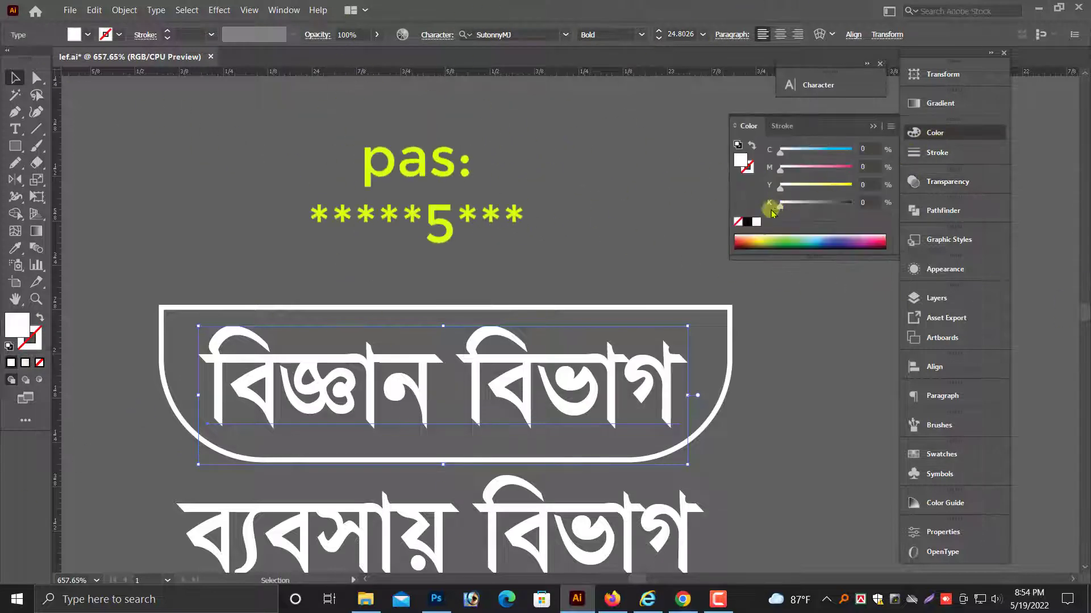
pyautogui.click(747, 222)
pyautogui.scroll(-1, 670, 323)
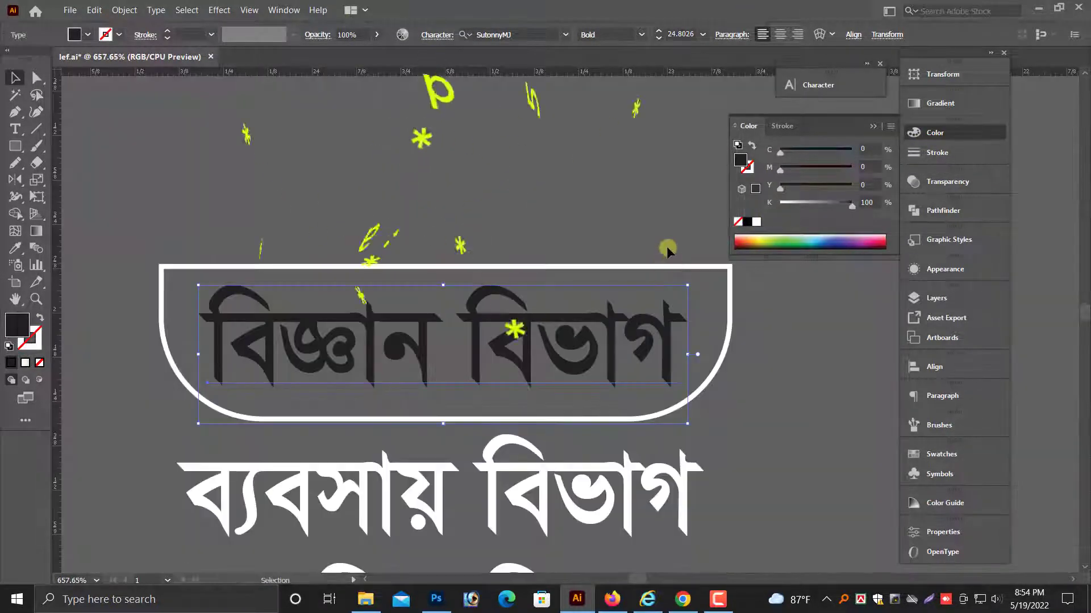
# - Recolour the rounded outline's stroke dark navy blue, using RGB values with red and green at 0
pyautogui.click(702, 268)
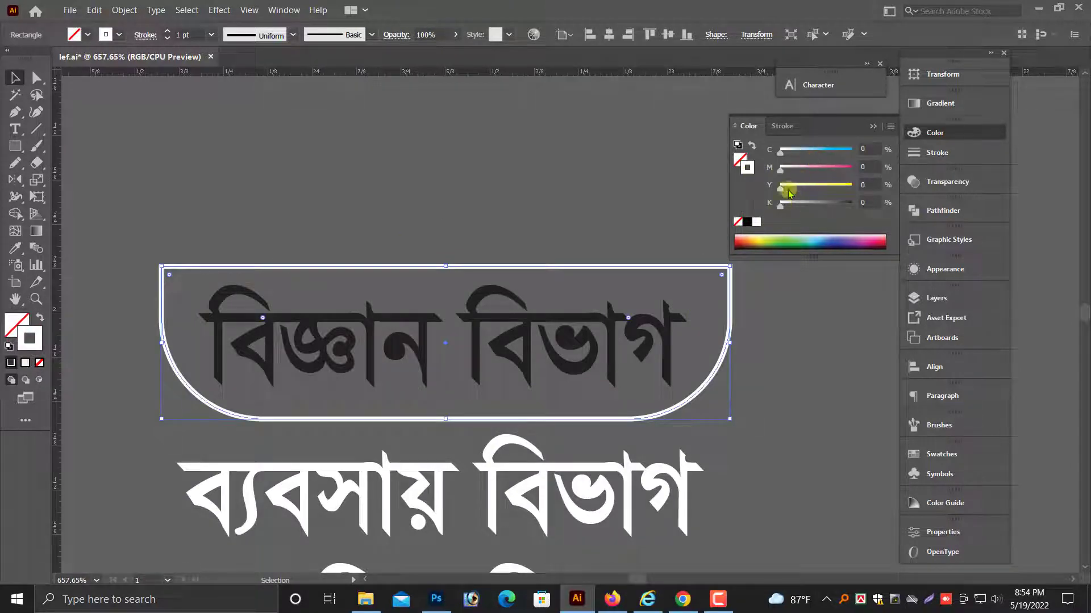
pyautogui.moveTo(793, 204); pyautogui.dragTo(834, 210)
pyautogui.moveTo(780, 151); pyautogui.dragTo(875, 151)
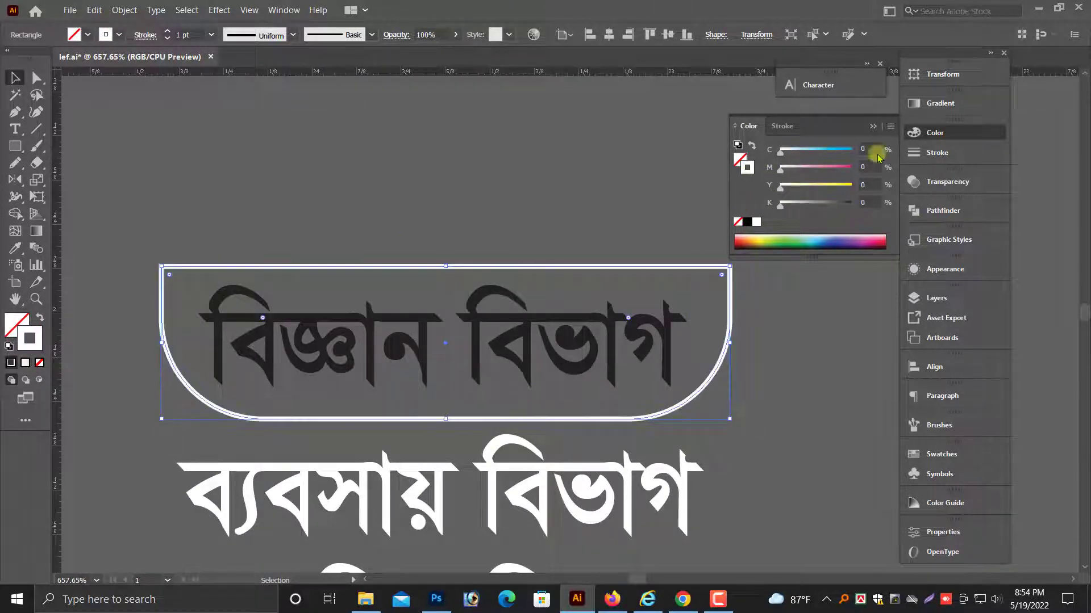
pyautogui.click(818, 169)
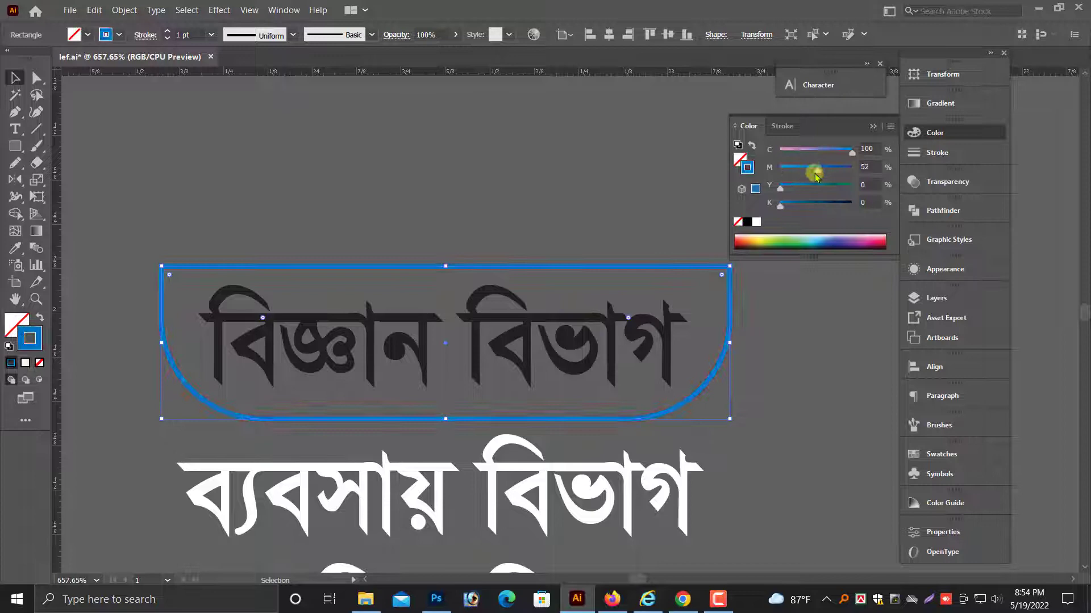
pyautogui.click(890, 124)
pyautogui.click(927, 161)
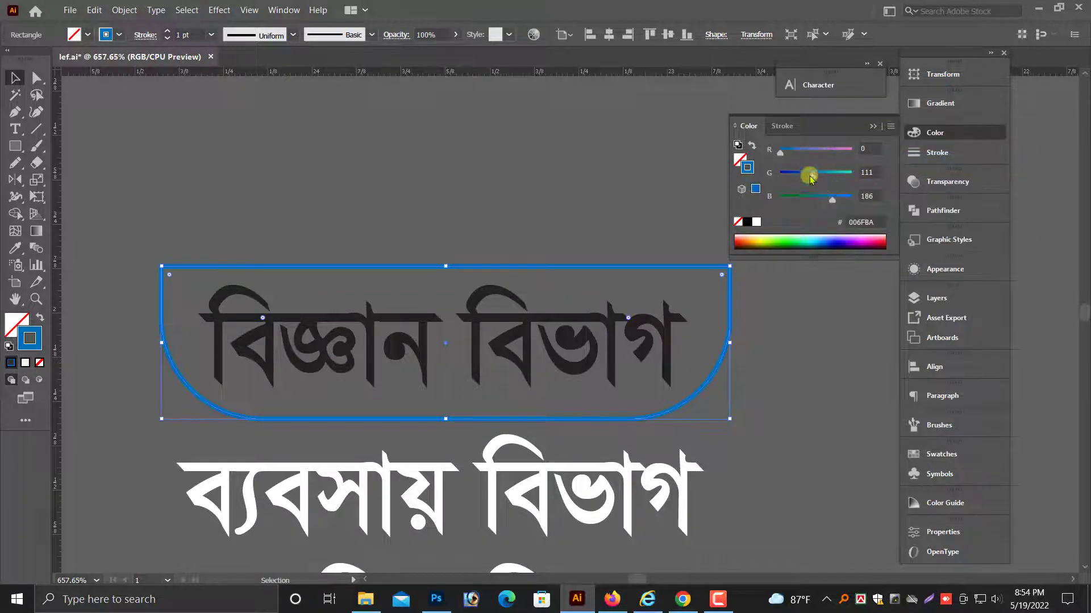
pyautogui.moveTo(802, 178)
pyautogui.mouseDown()
pyautogui.moveTo(779, 175)
pyautogui.moveTo(805, 199)
pyautogui.moveTo(780, 176)
pyautogui.mouseUp()
pyautogui.click(548, 202)
pyautogui.hotkey('ctrl', 'shift', 'h')
# - Recolour the text "বিজ্ঞান বিভাগ" navy with RGB 0, 0, 90
pyautogui.click(525, 350)
pyautogui.click(740, 160)
pyautogui.moveTo(789, 152); pyautogui.dragTo(779, 153)
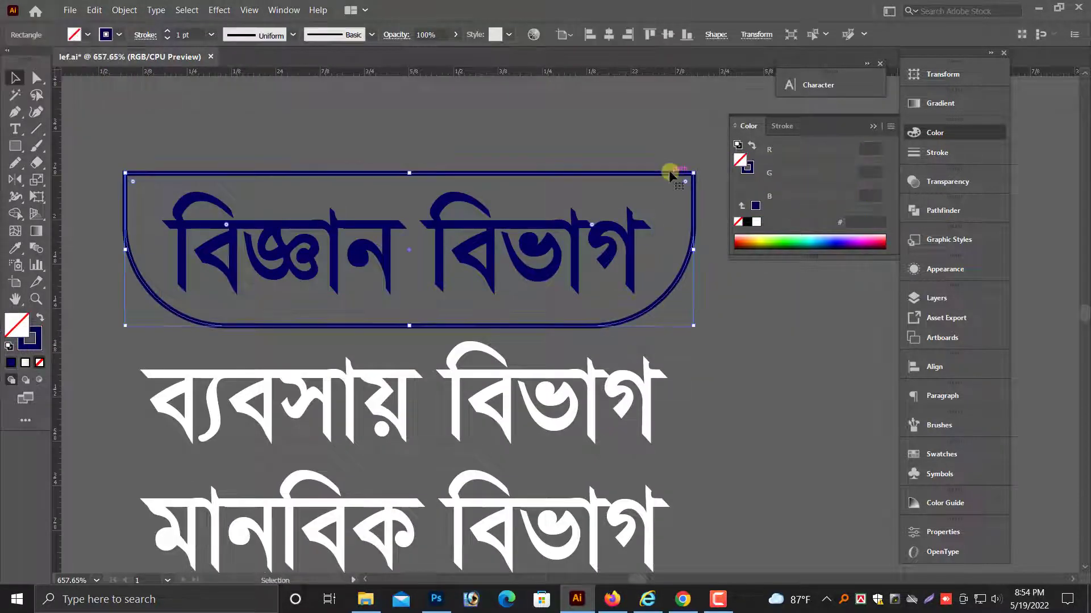
# - Duplicate the navy outline downwards around "ব্যবসায় বিভাগ", move "মানবিক বিভাগ" lower, and adjust the second text inside its frame
pyautogui.moveTo(669, 172); pyautogui.dragTo(672, 344)
pyautogui.scroll(-5, 573, 454)
pyautogui.click(550, 487)
pyautogui.scroll(-7, 534, 454)
pyautogui.moveTo(521, 385); pyautogui.dragTo(521, 487)
pyautogui.moveTo(298, 239); pyautogui.dragTo(297, 256)
# - Match the colour of "ব্যবসায় বিভাগ" to the navy text in the first frame
pyautogui.press('i')
pyautogui.scroll(2, 381, 159)
pyautogui.click(392, 139)
pyautogui.press('v')
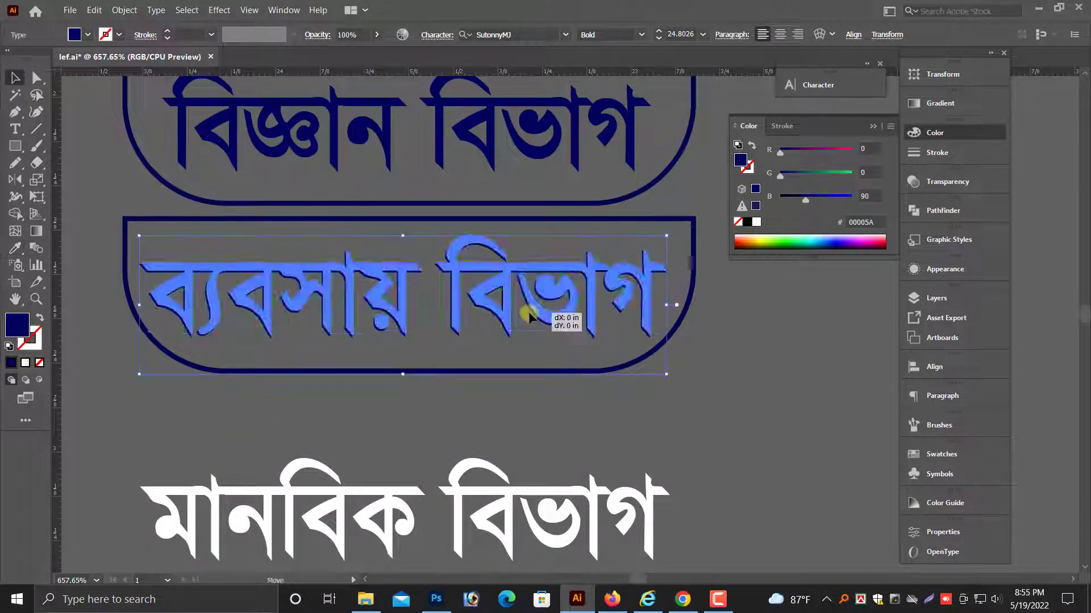
# - Duplicate the outline for the third department, fit "মানবিক বিভাগ" inside it, and give this text the same navy colour
pyautogui.click(568, 494)
pyautogui.moveTo(688, 284); pyautogui.dragTo(686, 457)
pyautogui.click(489, 452)
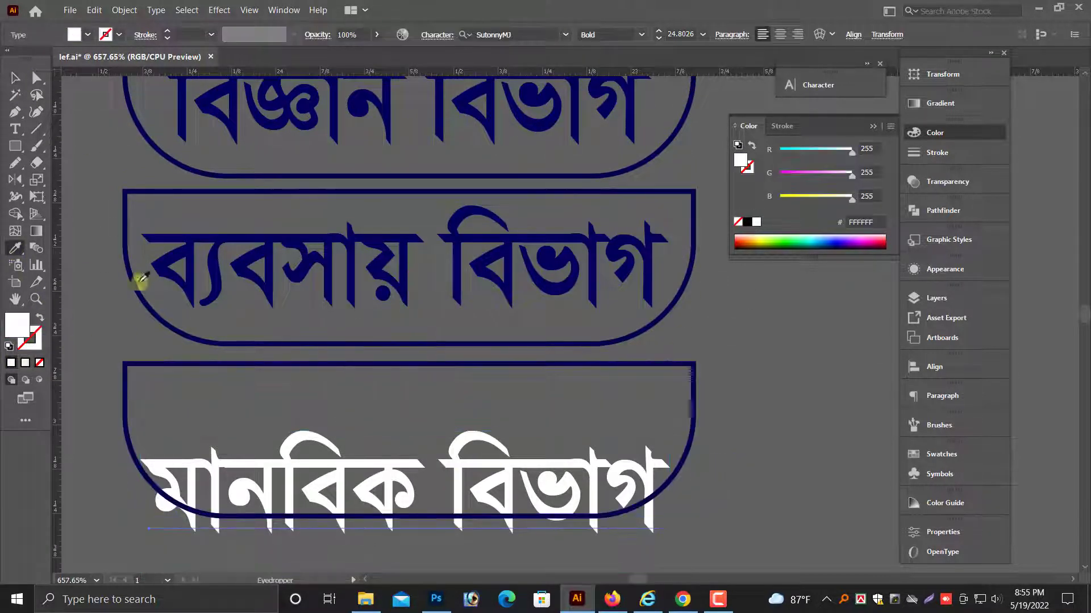
pyautogui.press('i')
pyautogui.click(165, 272)
# - Select the three framed department texts and group them
pyautogui.hotkey('ctrl', '-')
pyautogui.hotkey('ctrl', '-')
pyautogui.hotkey('ctrl', '-')
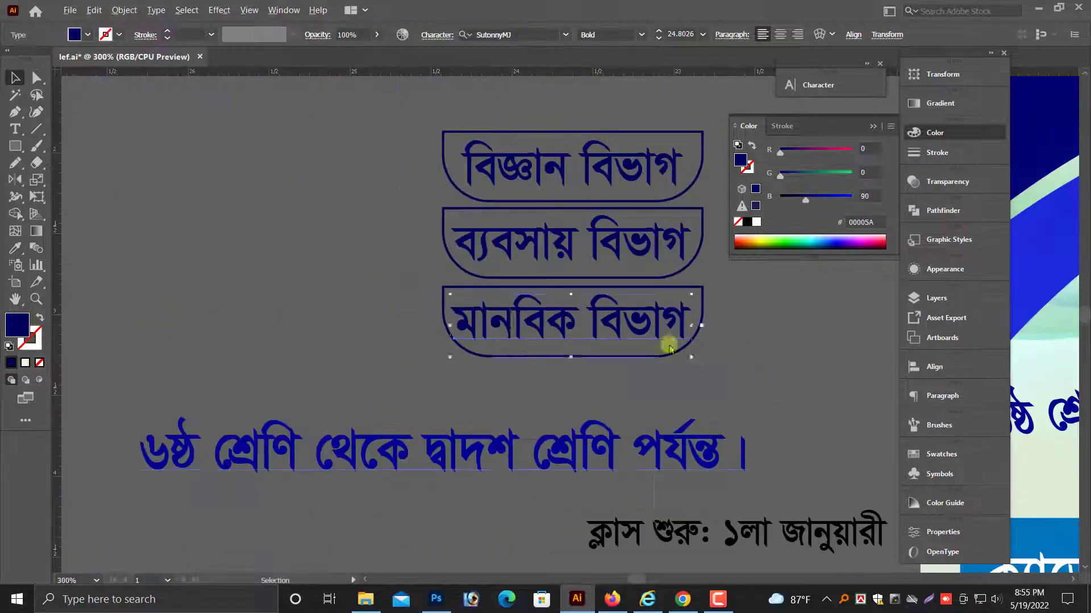
pyautogui.moveTo(662, 349); pyautogui.dragTo(360, 365)
pyautogui.moveTo(165, 136); pyautogui.dragTo(360, 366)
pyautogui.rightClick(330, 214)
pyautogui.click(371, 311)
pyautogui.click(454, 310)
# - Move the department group onto the leaflet between the curved text and the badge, and scale it to about 1.23 by 1.07 in
pyautogui.moveTo(449, 309); pyautogui.dragTo(897, 492)
pyautogui.moveTo(620, 452); pyautogui.dragTo(344, 440)
pyautogui.moveTo(528, 428); pyautogui.dragTo(647, 438)
pyautogui.moveTo(780, 431); pyautogui.dragTo(751, 430)
pyautogui.moveTo(547, 427); pyautogui.dragTo(570, 431)
pyautogui.hotkey('ctrl', '-')
pyautogui.hotkey('ctrl', '-')
# - Shift the banner group slightly down and enlarge the department group above it to about 1.31 by 1.14 in
pyautogui.hotkey('alt', 'space')
pyautogui.press('Escape')
pyautogui.scroll(4, 531, 399)
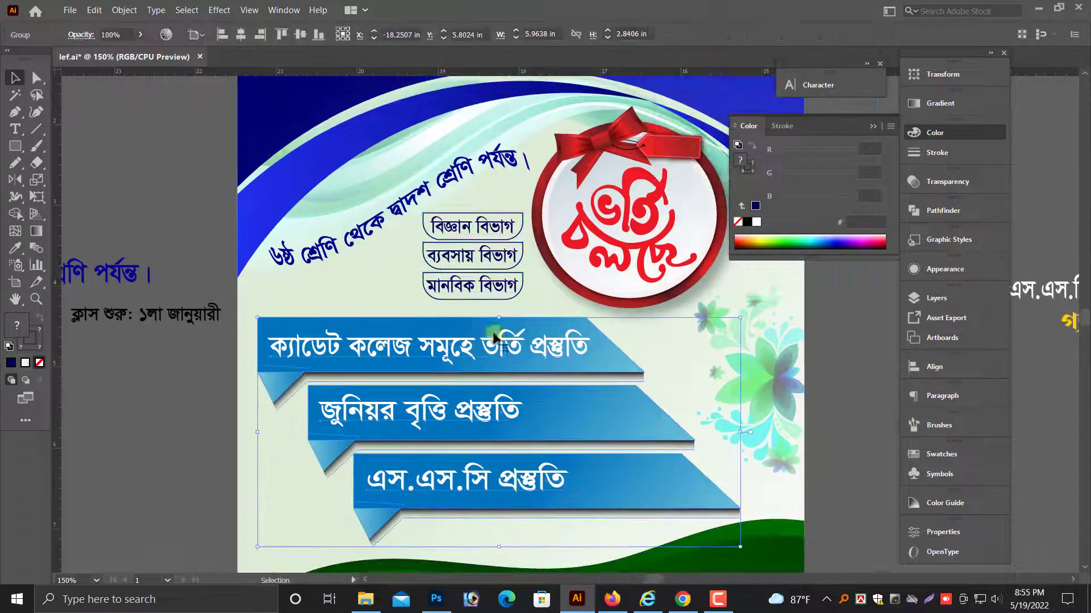
pyautogui.hotkey('ctrl', '+')
pyautogui.hotkey('ctrl', '+')
pyautogui.hotkey('ctrl', '+')
pyautogui.moveTo(560, 429); pyautogui.dragTo(584, 487)
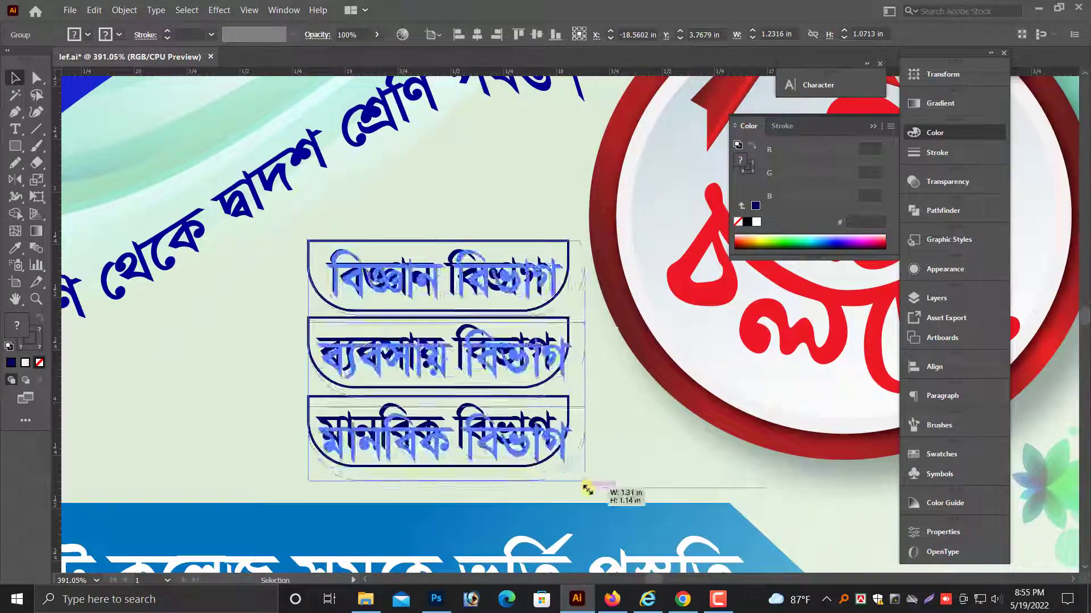
# - Select the curved class-range text and recolour its fill to green, hex 009400
pyautogui.hotkey('ctrl', '-')
pyautogui.hotkey('ctrl', '-')
pyautogui.scroll(3, 498, 311)
pyautogui.hotkey('alt', 'space')
pyautogui.press('Escape')
pyautogui.click(525, 259)
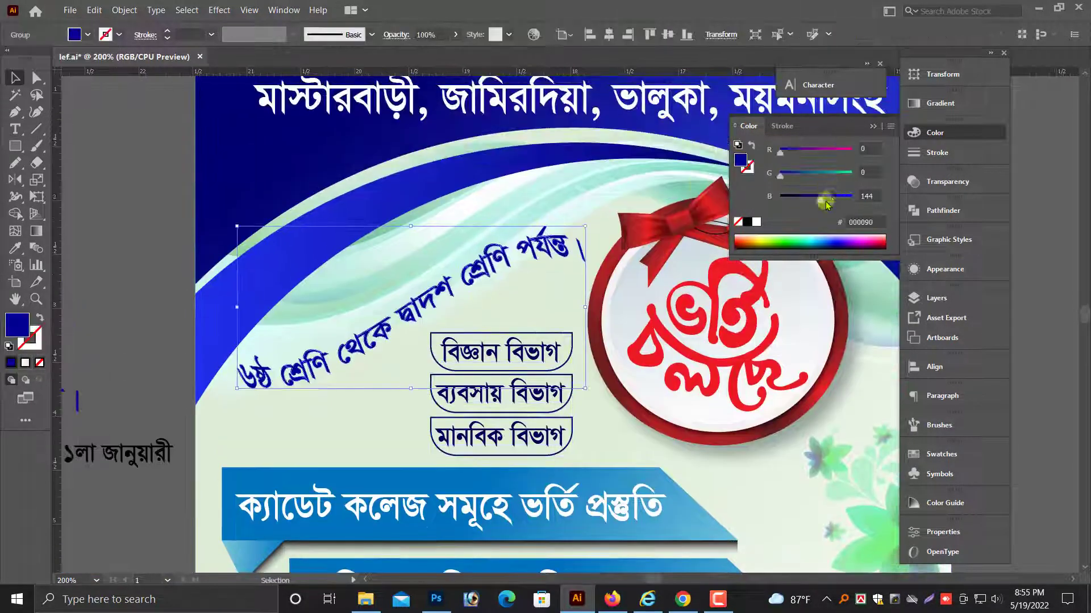
pyautogui.moveTo(781, 172); pyautogui.dragTo(816, 176)
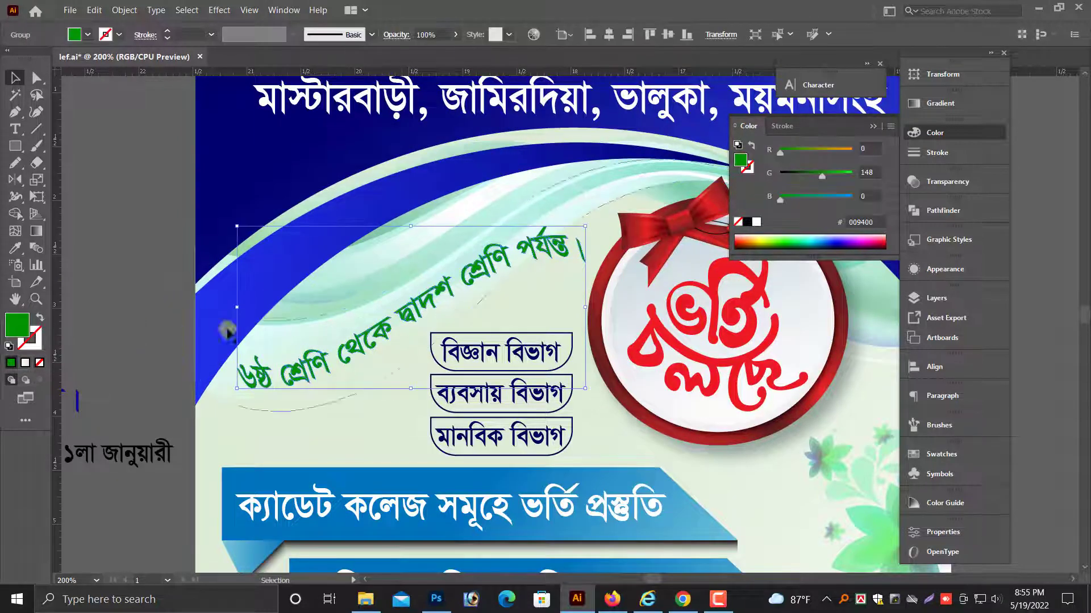
# - Rotate the green curved text slightly and reposition it so it follows the lower edge of the blue header curve
pyautogui.moveTo(234, 221); pyautogui.dragTo(231, 244)
pyautogui.moveTo(390, 333); pyautogui.dragTo(409, 298)
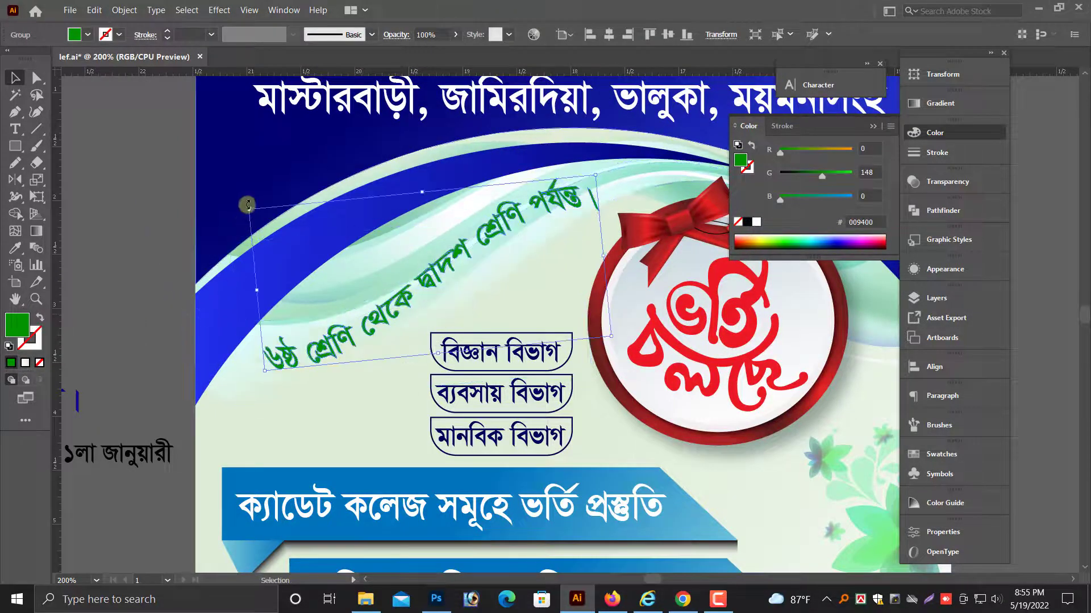
pyautogui.moveTo(248, 204); pyautogui.dragTo(272, 160)
pyautogui.moveTo(615, 221); pyautogui.dragTo(598, 182)
pyautogui.moveTo(605, 266); pyautogui.dragTo(616, 264)
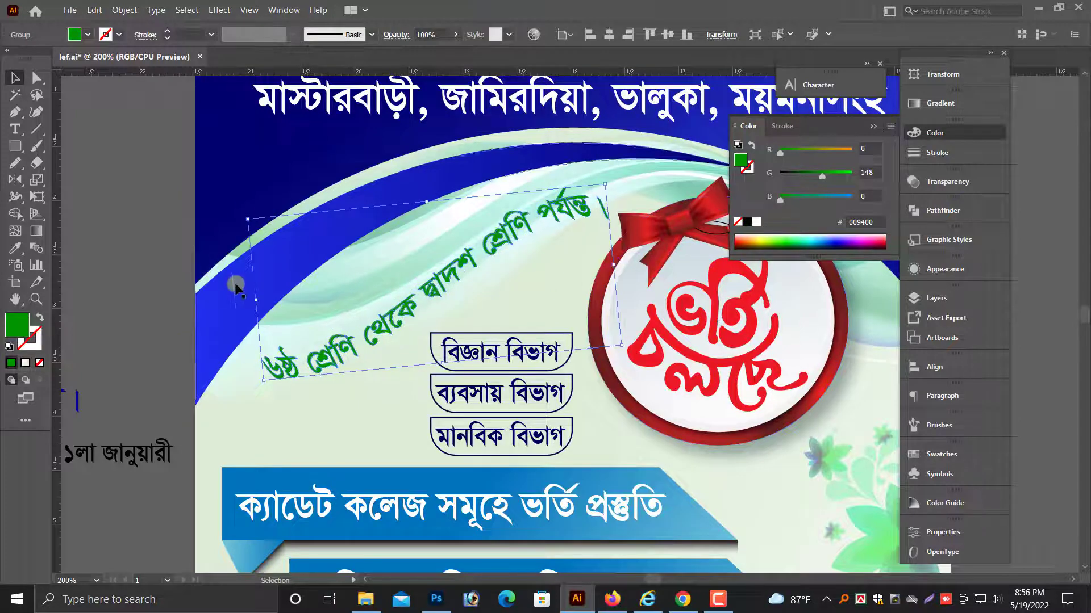
pyautogui.moveTo(263, 382); pyautogui.dragTo(252, 379)
pyautogui.scroll(-1, 605, 183)
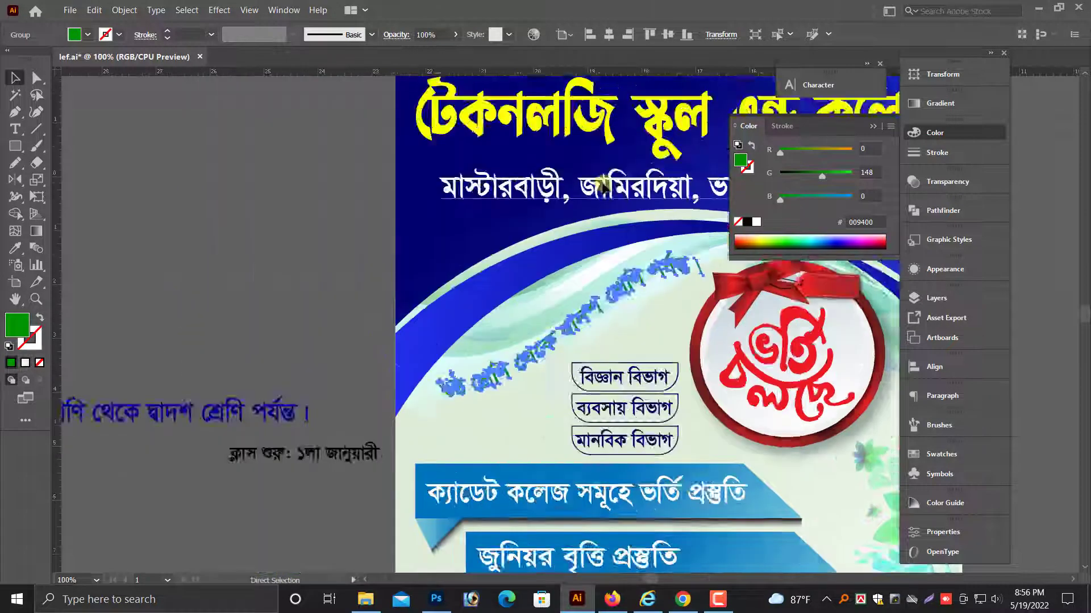
pyautogui.click(241, 287)
# - Move the "ক্লাস শুরু: ১লা জানুয়ারী" text from the pasteboard onto the leaflet, below the start of the green curved text
pyautogui.scroll(-1, 238, 289)
pyautogui.scroll(-4, 241, 296)
pyautogui.hscroll(-4, 313, 344)
pyautogui.scroll(-3, 748, 426)
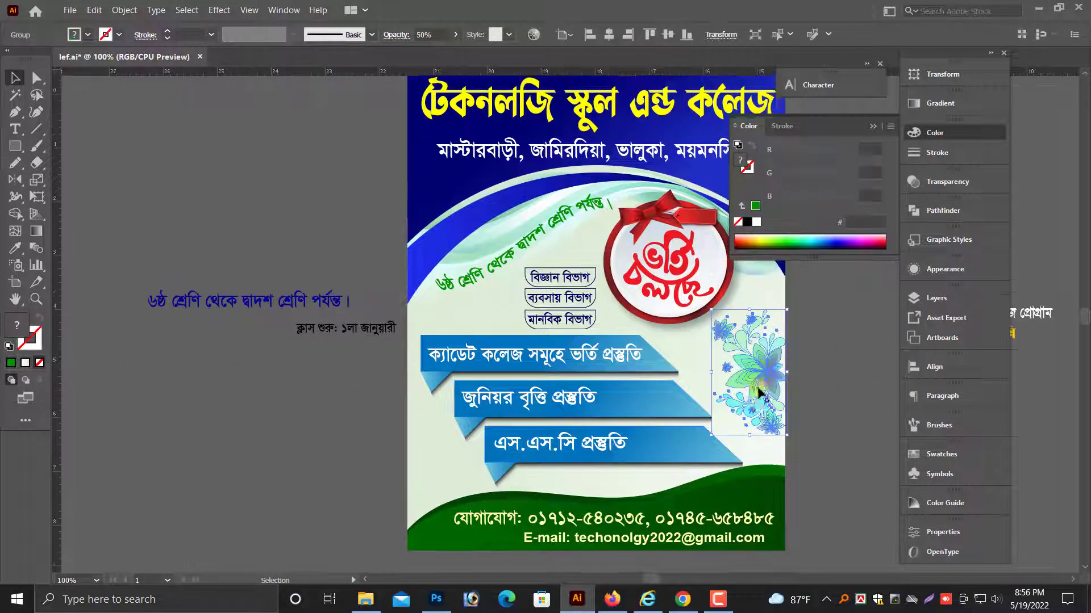
pyautogui.hotkey('alt', 'space')
pyautogui.moveTo(308, 372); pyautogui.dragTo(426, 428)
pyautogui.moveTo(595, 383); pyautogui.dragTo(583, 377)
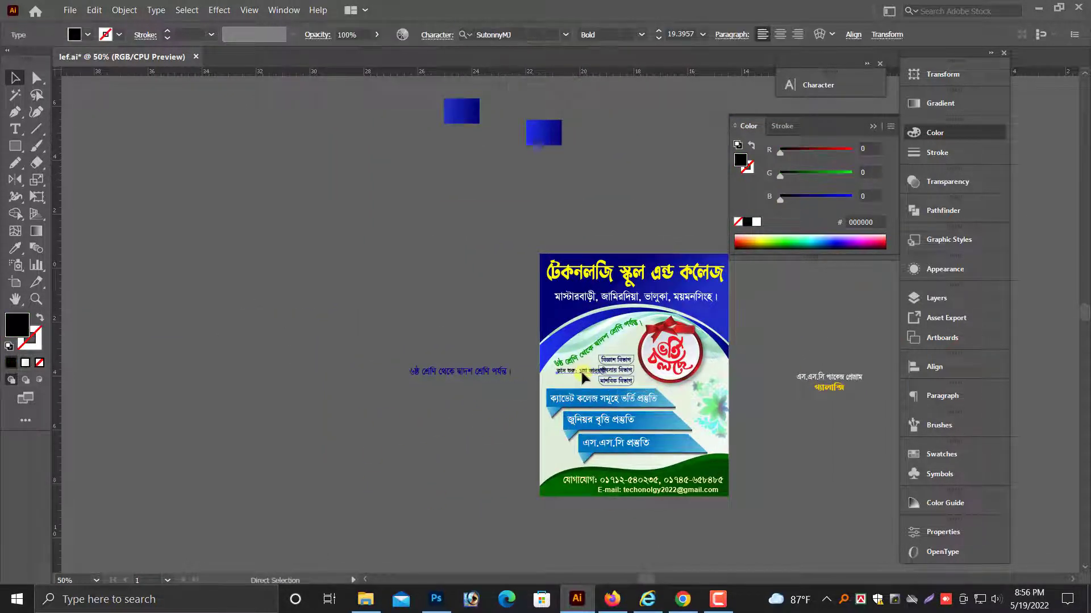
# - Break the class-start text into two lines before "১লা জানুয়ারী" and shift it beside the department frames
pyautogui.scroll(6, 583, 377)
pyautogui.doubleClick(580, 371)
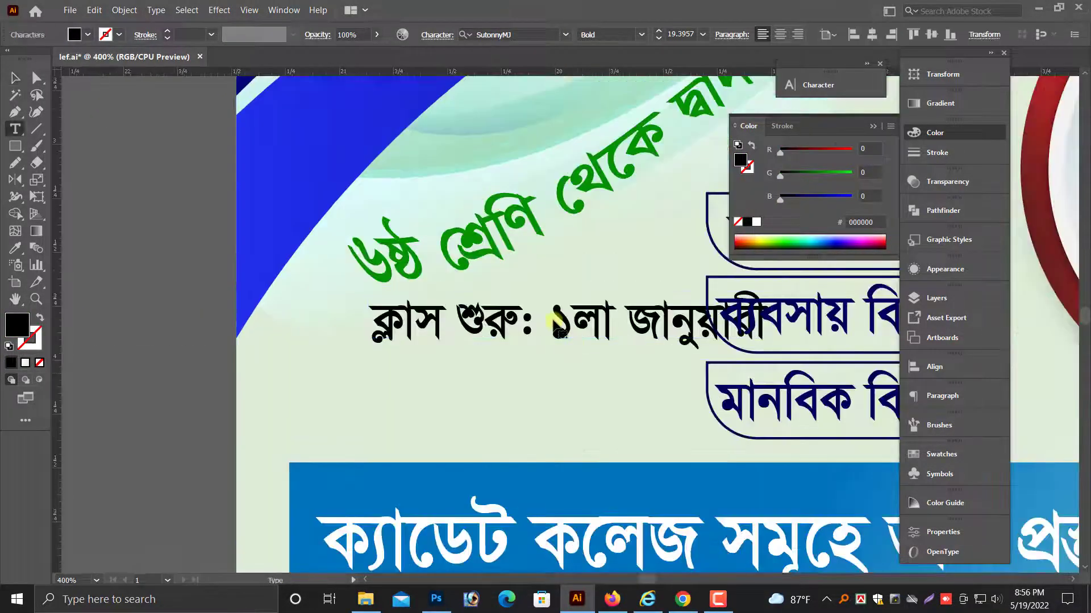
pyautogui.press('Return')
pyautogui.press('Escape')
pyautogui.moveTo(506, 351); pyautogui.dragTo(528, 352)
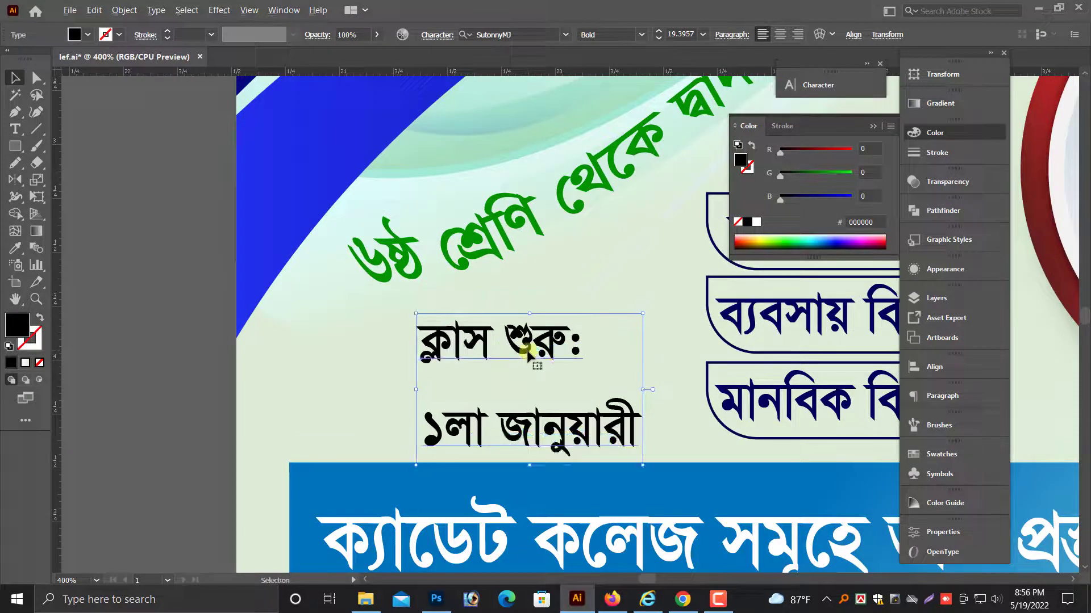
# - Set the two-line text's leading to 17 pt and move it left, just above the first blue banner
pyautogui.hotkey('alt', 'Up')
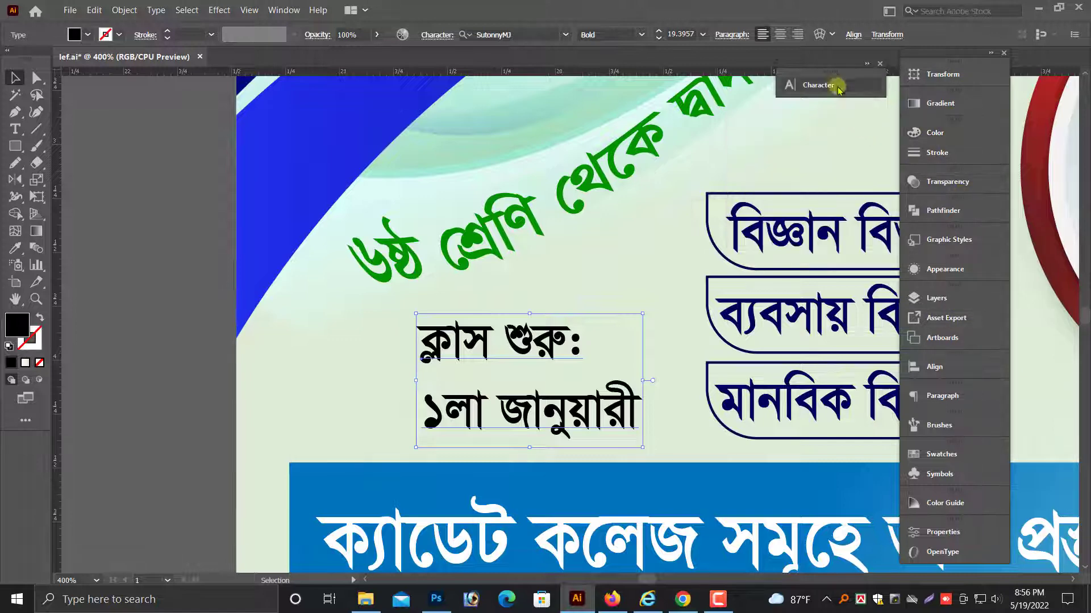
pyautogui.click(820, 85)
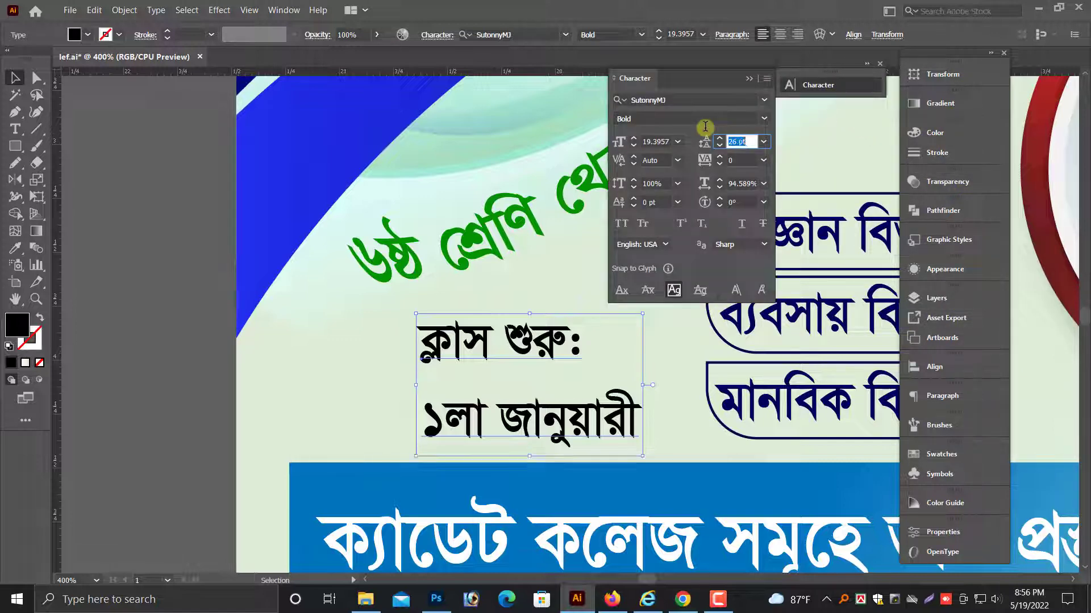
pyautogui.write('17')
pyautogui.press('Return')
pyautogui.moveTo(577, 395); pyautogui.dragTo(500, 414)
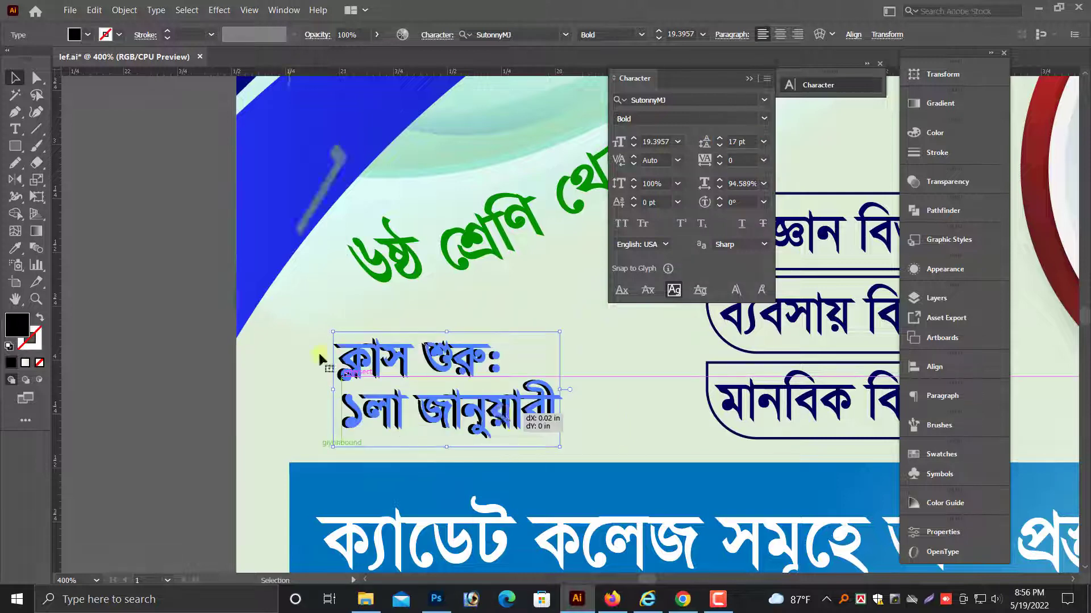
# - Draw a rectangle that covers the two-line class-start text with a margin all around
pyautogui.click(220, 392)
pyautogui.scroll(1, 188, 349)
pyautogui.moveTo(214, 307); pyautogui.dragTo(867, 463)
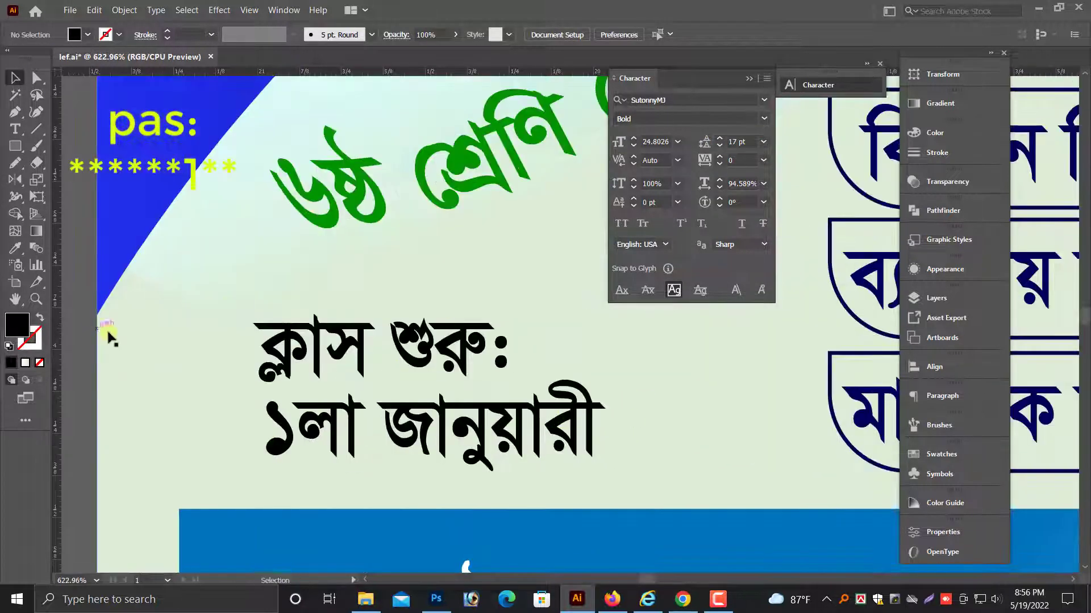
pyautogui.scroll(1, 288, 353)
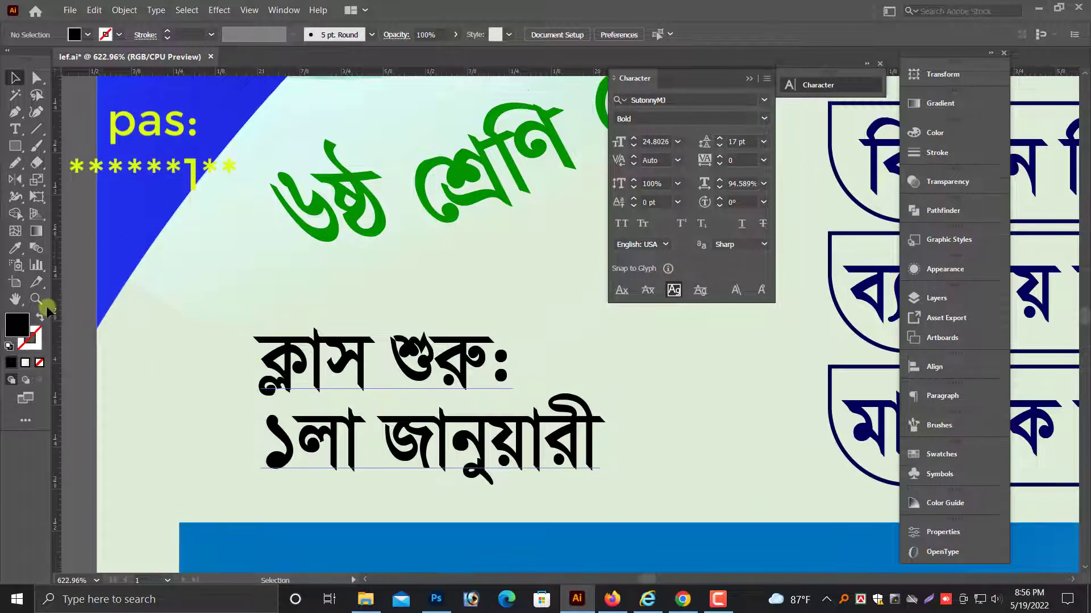
pyautogui.click(13, 149)
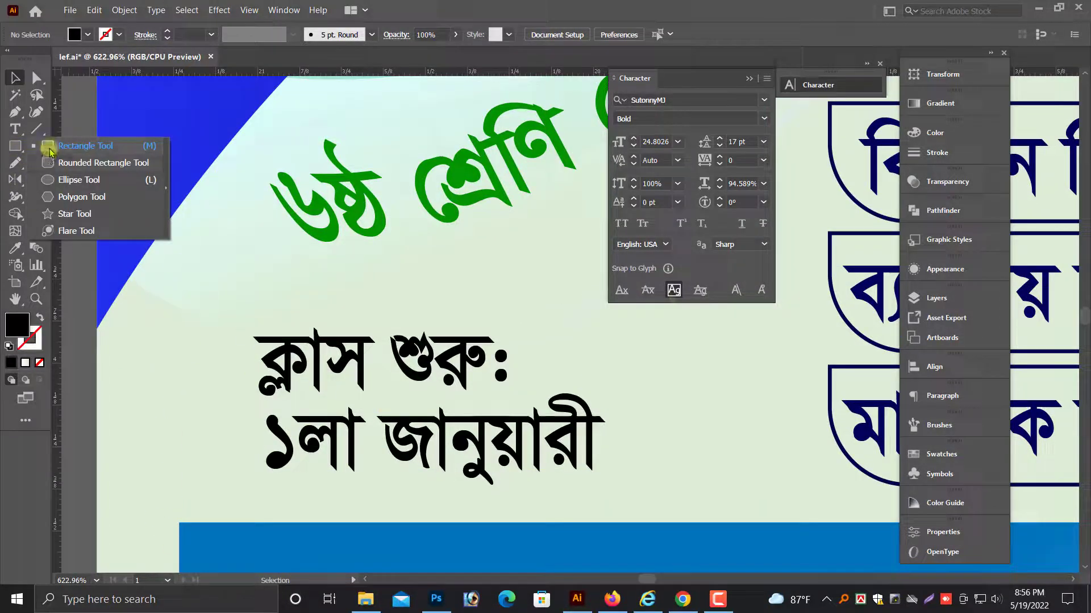
pyautogui.click(49, 149)
pyautogui.moveTo(220, 317); pyautogui.dragTo(671, 502)
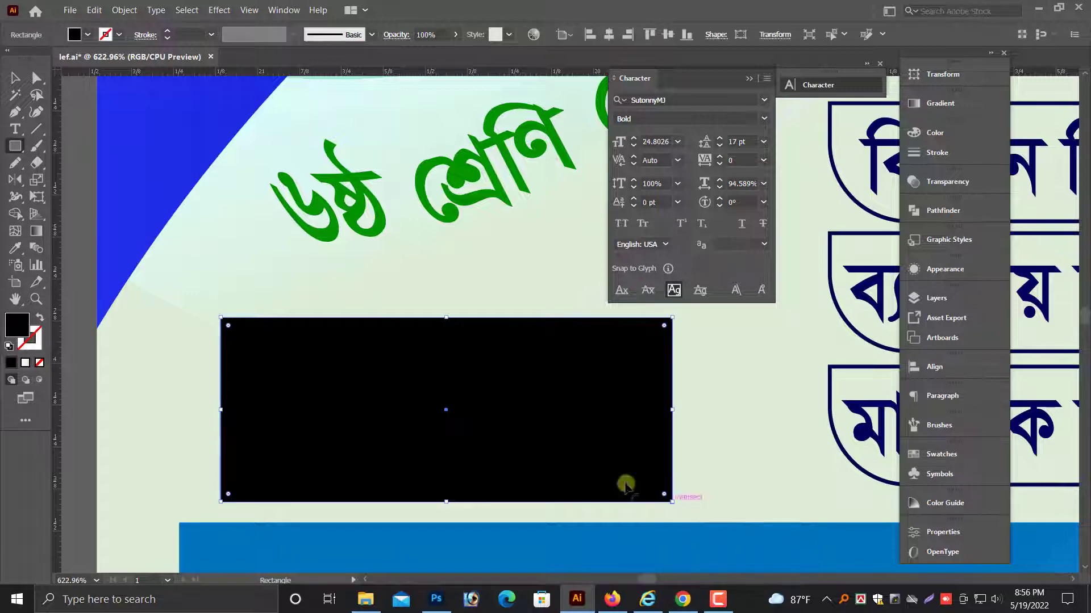
# - In outline view, reshape the rectangle into a trapezoid by moving its top-right corner inward and bottom-right corner outward, and return to preview
pyautogui.click(16, 79)
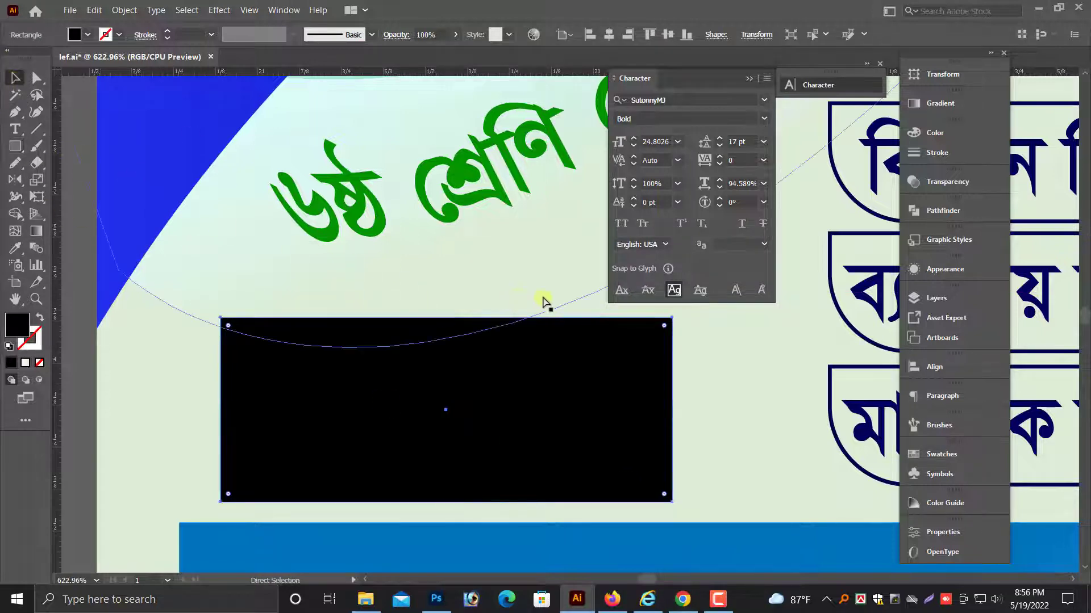
pyautogui.hotkey('ctrl', 'y')
pyautogui.click(32, 77)
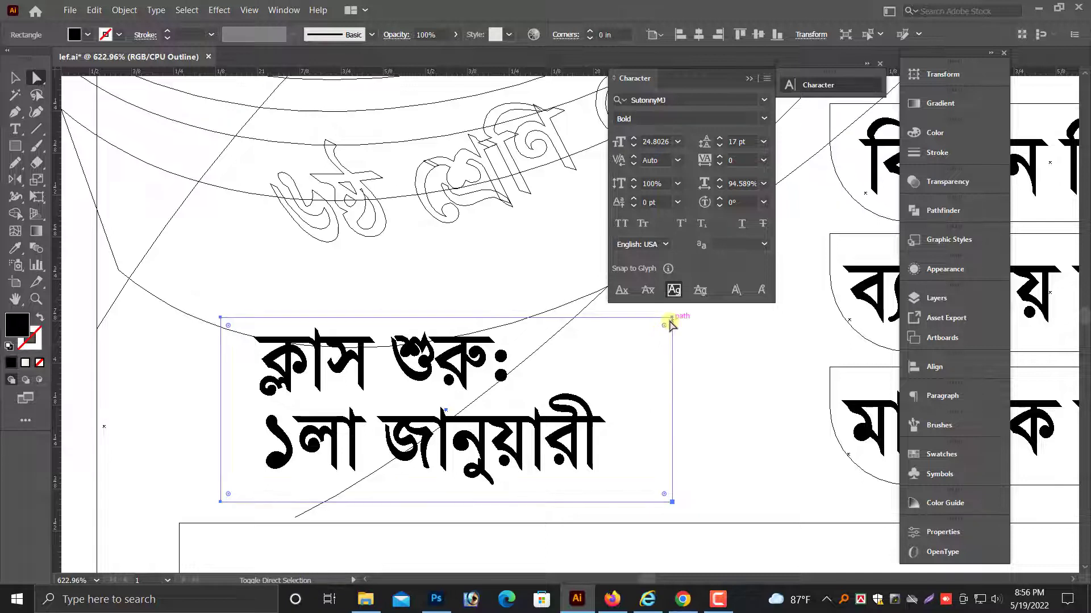
pyautogui.moveTo(672, 318)
pyautogui.mouseDown()
pyautogui.moveTo(615, 318)
pyautogui.moveTo(680, 321)
pyautogui.moveTo(658, 334)
pyautogui.moveTo(663, 316)
pyautogui.moveTo(609, 318)
pyautogui.mouseUp()
pyautogui.hotkey('ctrl', 'z')
pyautogui.moveTo(690, 488); pyautogui.dragTo(667, 508)
pyautogui.moveTo(670, 503); pyautogui.dragTo(738, 502)
pyautogui.click(15, 78)
pyautogui.click(395, 318)
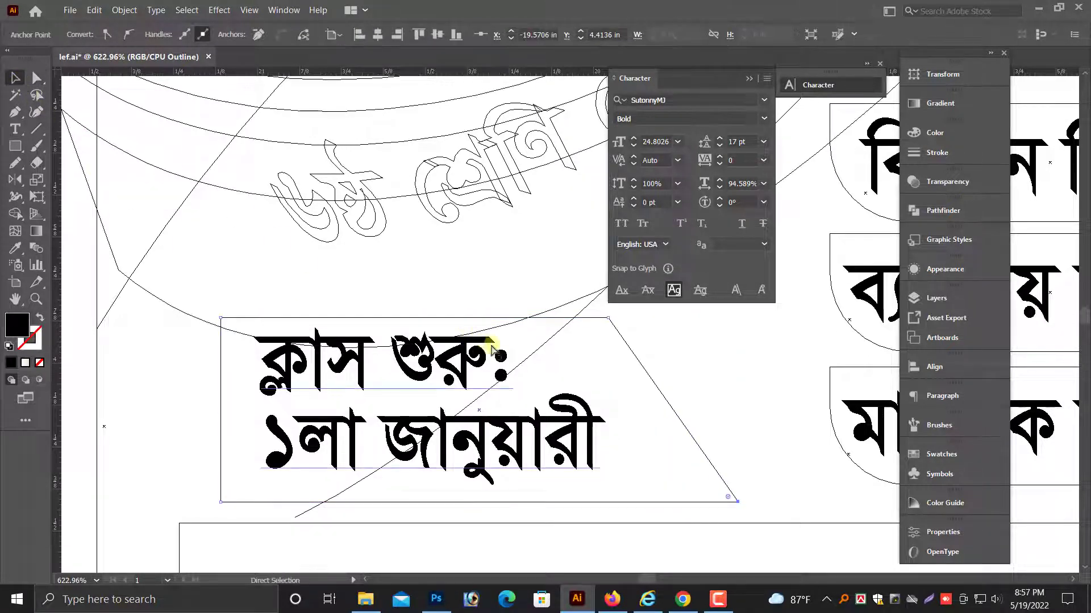
pyautogui.hotkey('ctrl', 'y')
# - Stretch the black trapezoid's left edge to line up with the left edge of the blue banner below
pyautogui.click(525, 404)
pyautogui.scroll(1, 265, 421)
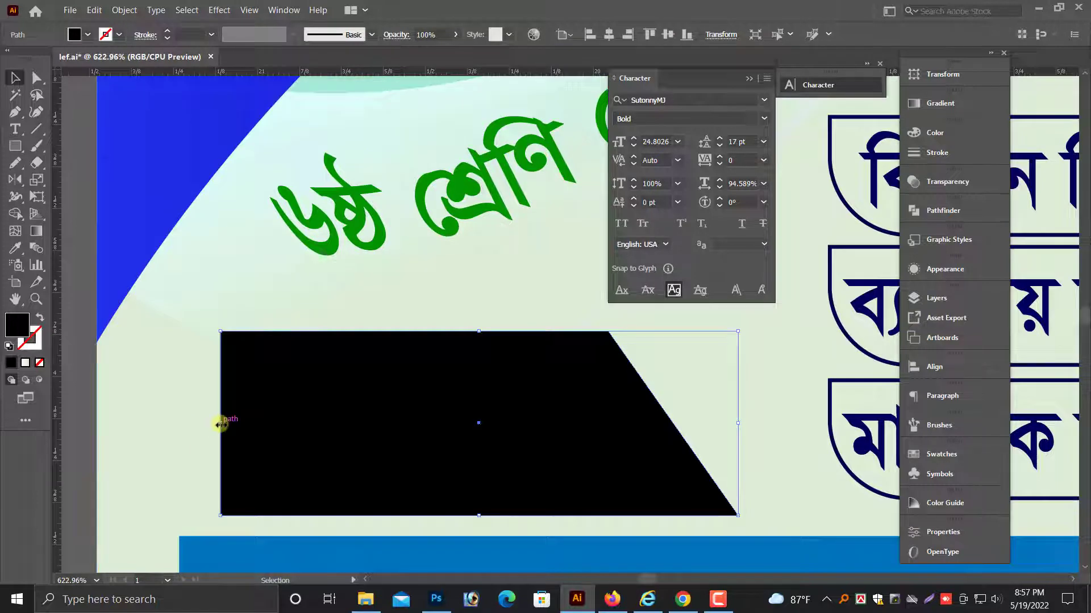
pyautogui.moveTo(183, 424); pyautogui.dragTo(179, 425)
pyautogui.scroll(-2, 391, 421)
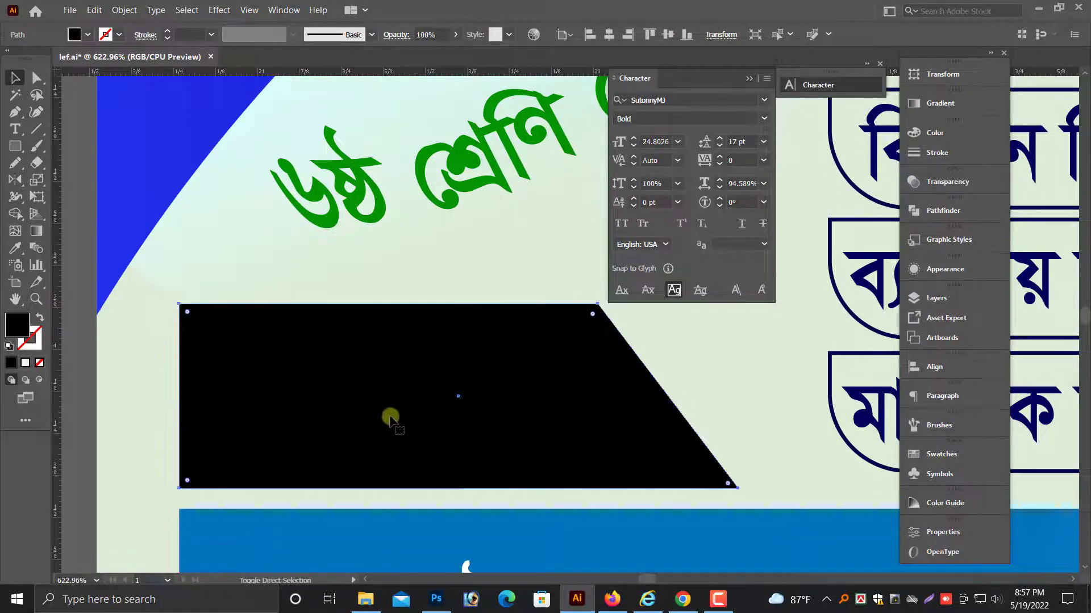
# - Arrange the black trapezoid behind the class-start text while keeping it above the leaflet background
pyautogui.hotkey('ctrl', 'shift', '[')
pyautogui.hotkey('ctrl', ']')
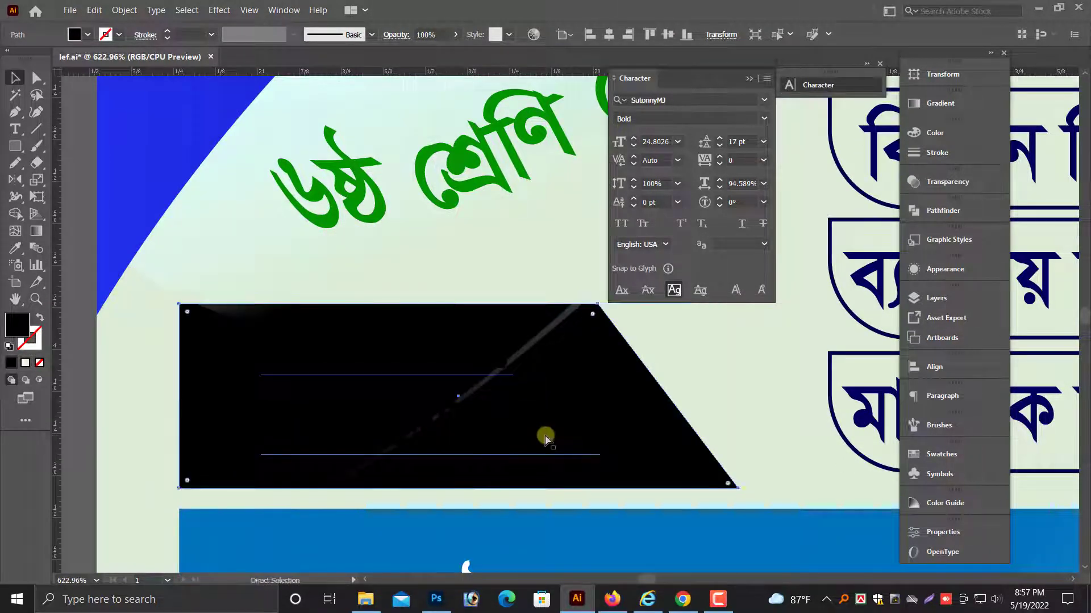
pyautogui.keyDown('shift'); pyautogui.click(448, 379); pyautogui.keyUp('shift')
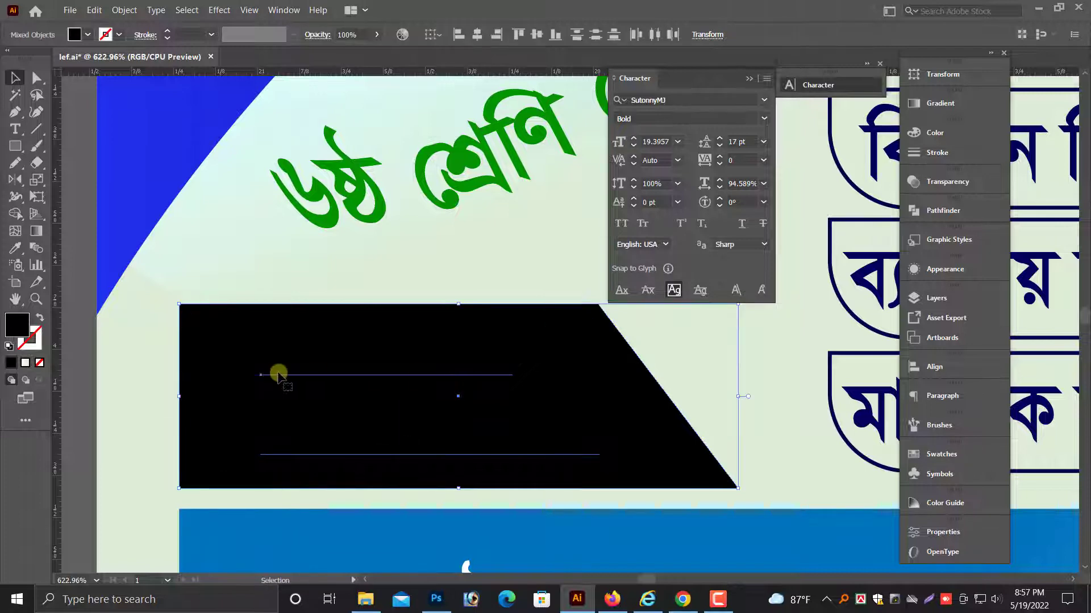
pyautogui.hscroll(-2, 397, 394)
pyautogui.click(131, 394)
# - Switch the trapezoid's colour model to CMYK and make its fill teal with magenta 0%, yellow 0% and black about 39%
pyautogui.click(775, 430)
pyautogui.scroll(1, 852, 318)
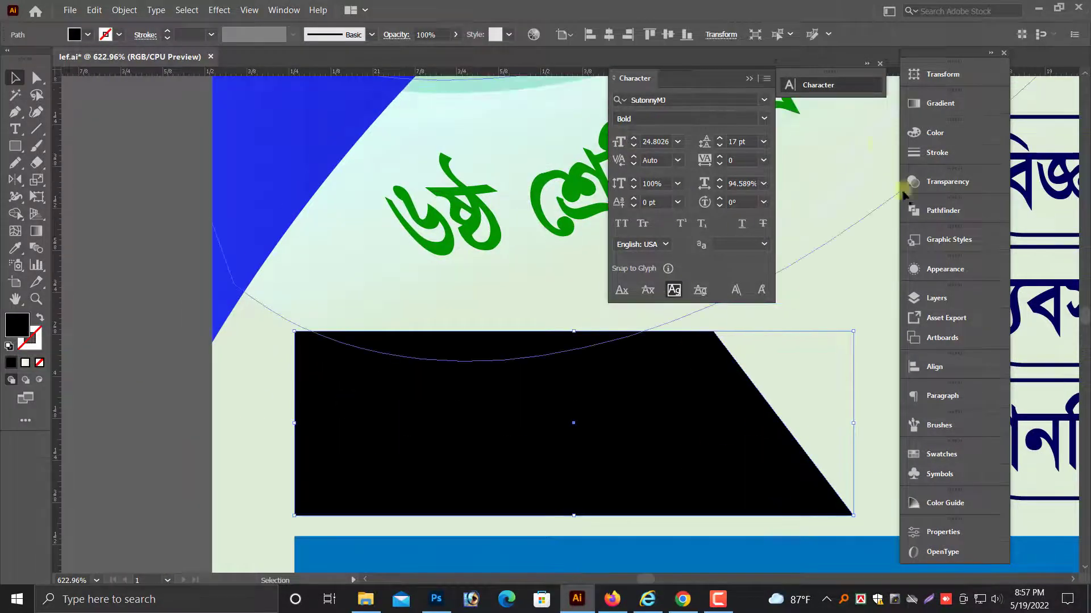
pyautogui.click(750, 78)
pyautogui.click(943, 133)
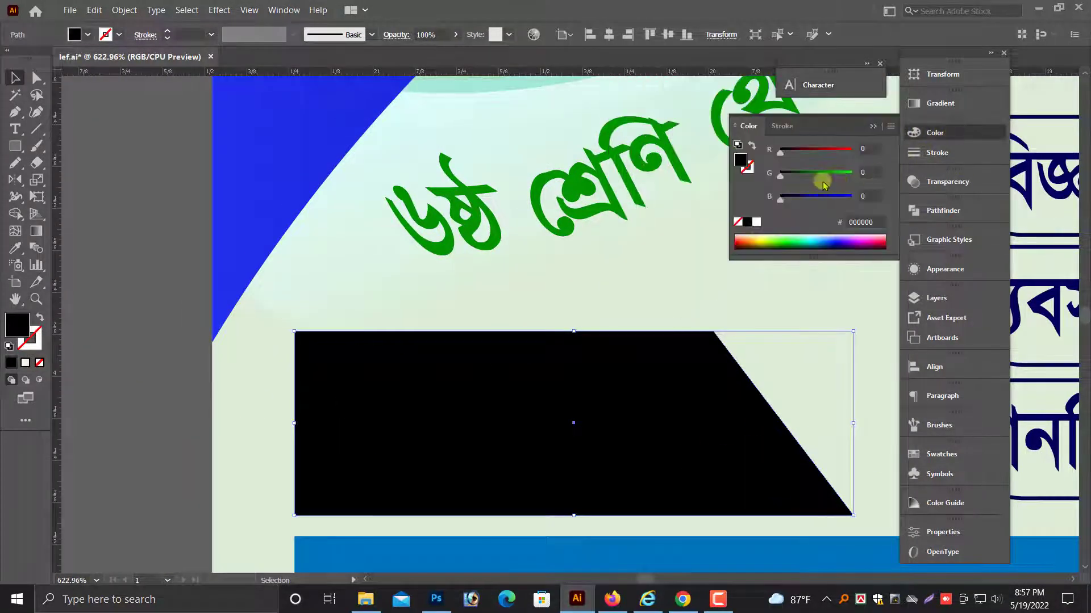
pyautogui.click(889, 126)
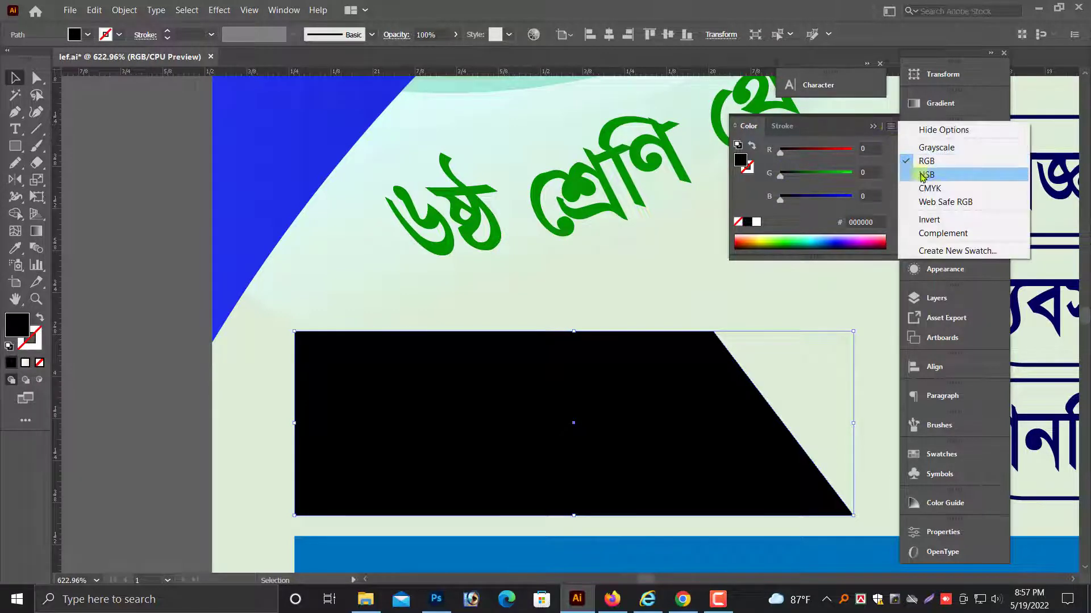
pyautogui.click(932, 187)
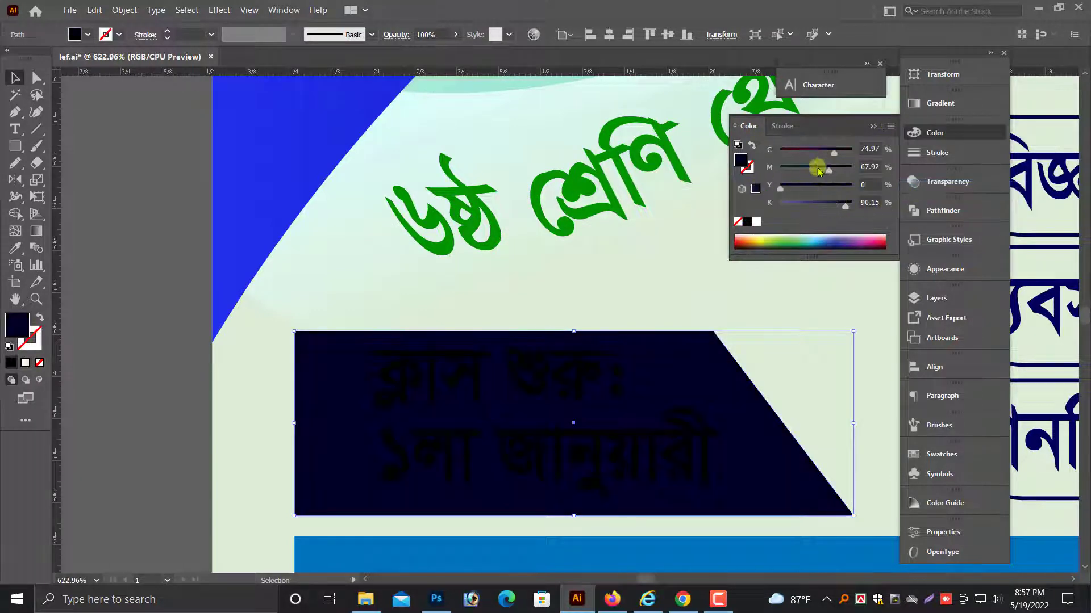
pyautogui.moveTo(819, 171); pyautogui.dragTo(780, 168)
pyautogui.moveTo(818, 203); pyautogui.dragTo(811, 213)
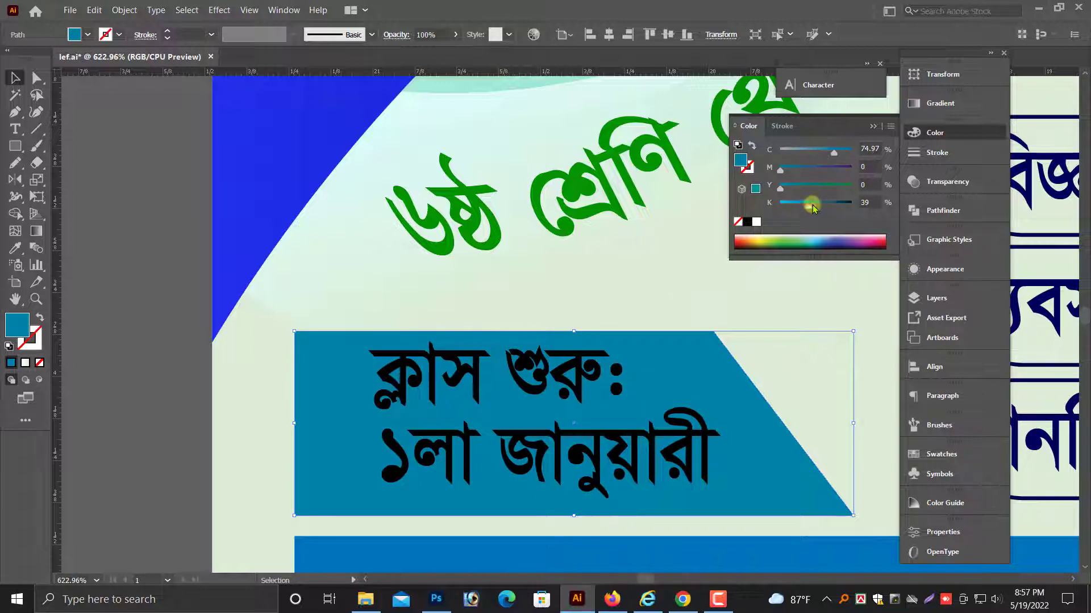
pyautogui.scroll(-1, 568, 409)
# - Fill the class-start text with white and shift it slightly left inside the teal trapezoid
pyautogui.click(573, 432)
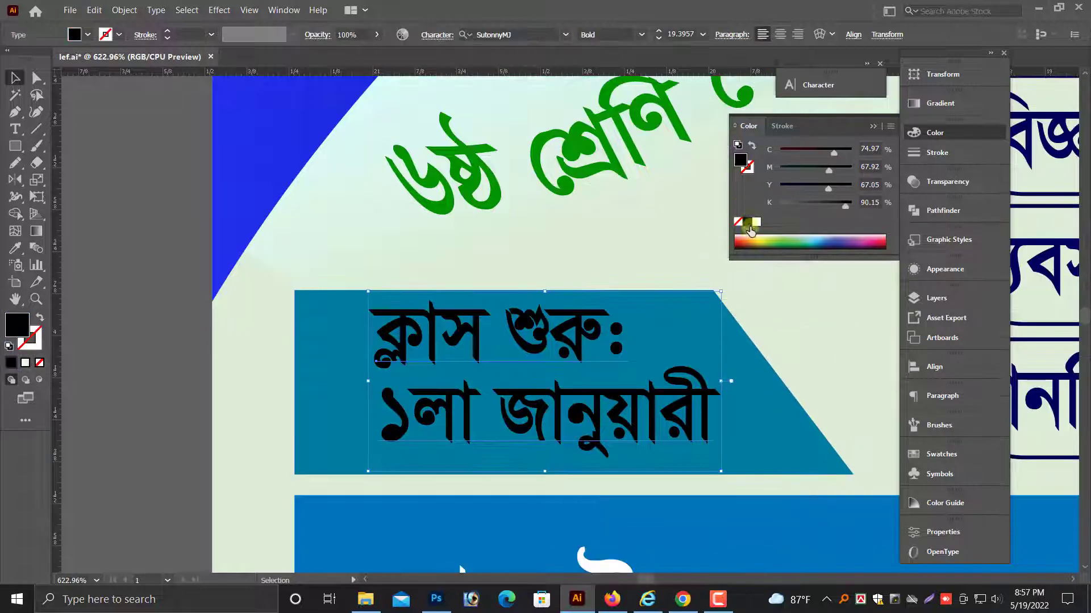
pyautogui.click(756, 222)
pyautogui.moveTo(602, 421); pyautogui.dragTo(572, 429)
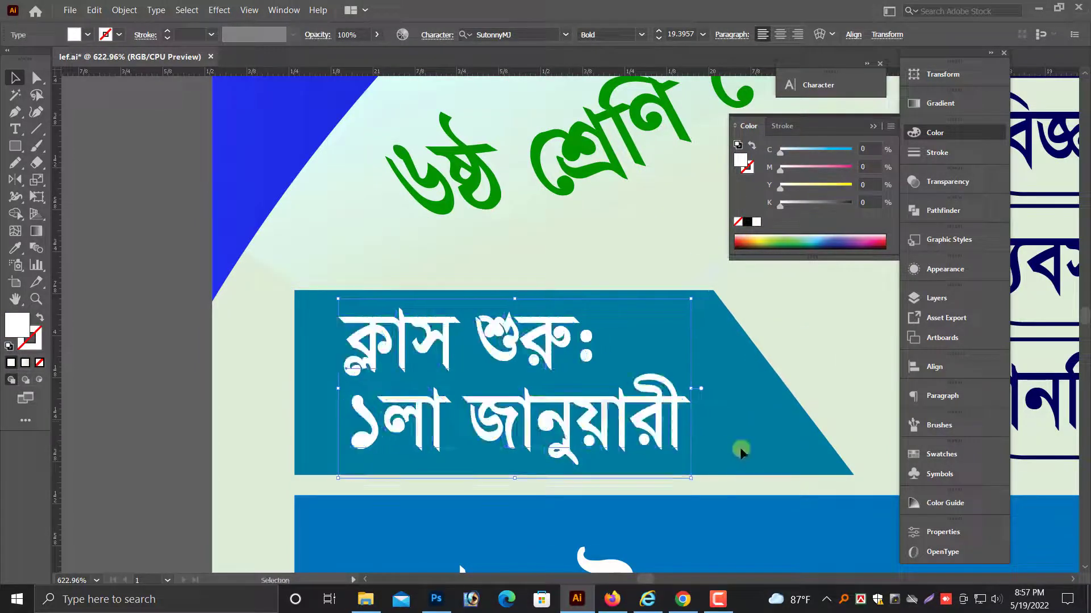
pyautogui.click(740, 449)
# - Draw a narrow triangular fold about 0.54 in high against the teal label's left edge, filled with cyan 88%, magenta 63% and yellow 26%
pyautogui.hotkey('ctrl', '-')
pyautogui.hotkey('ctrl', '-')
pyautogui.hotkey('ctrl', '-')
pyautogui.click(273, 376)
pyautogui.hotkey('ctrl', '-')
pyautogui.hotkey('ctrl', '-')
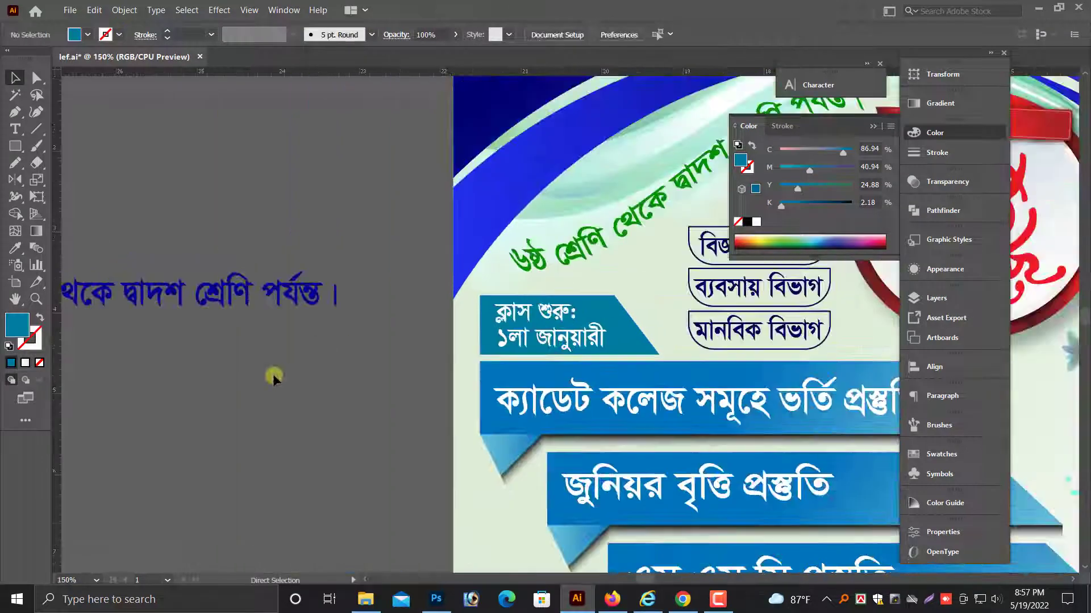
pyautogui.moveTo(283, 381); pyautogui.dragTo(204, 382)
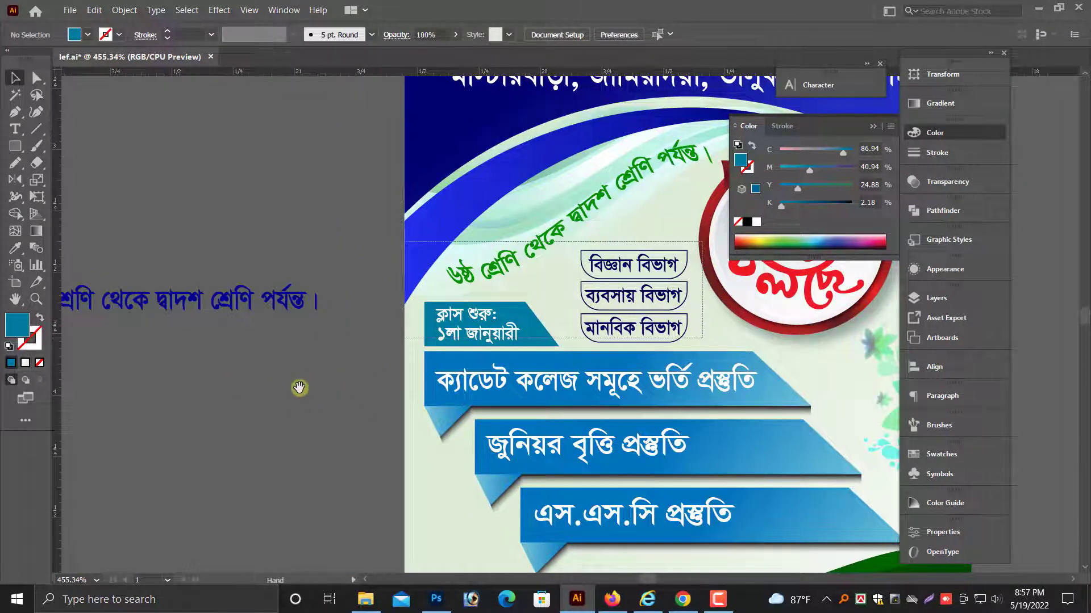
pyautogui.scroll(-2, 300, 388)
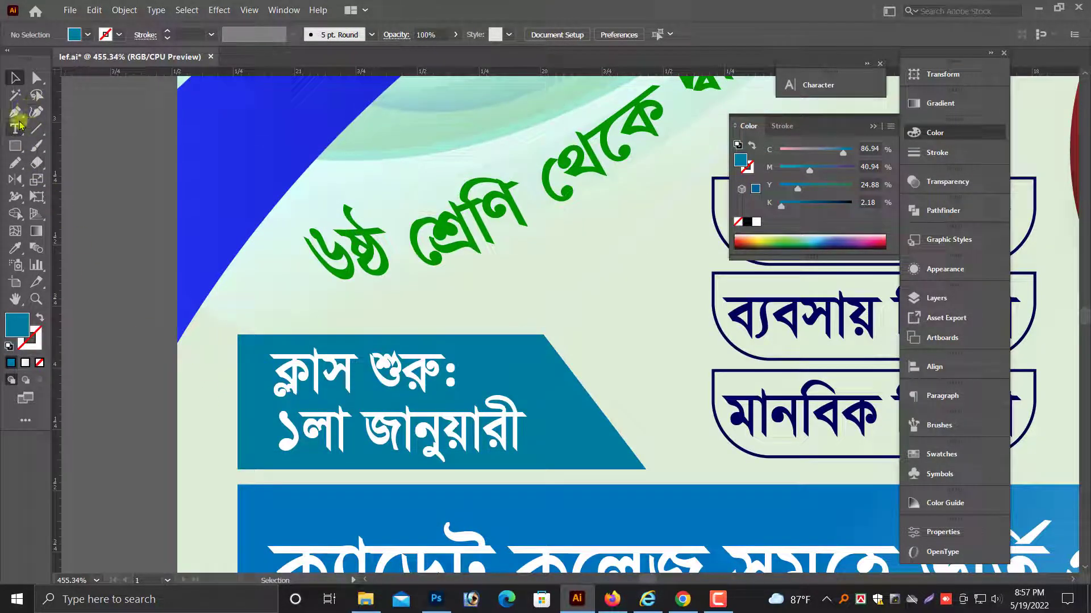
pyautogui.moveTo(790, 454); pyautogui.dragTo(792, 454)
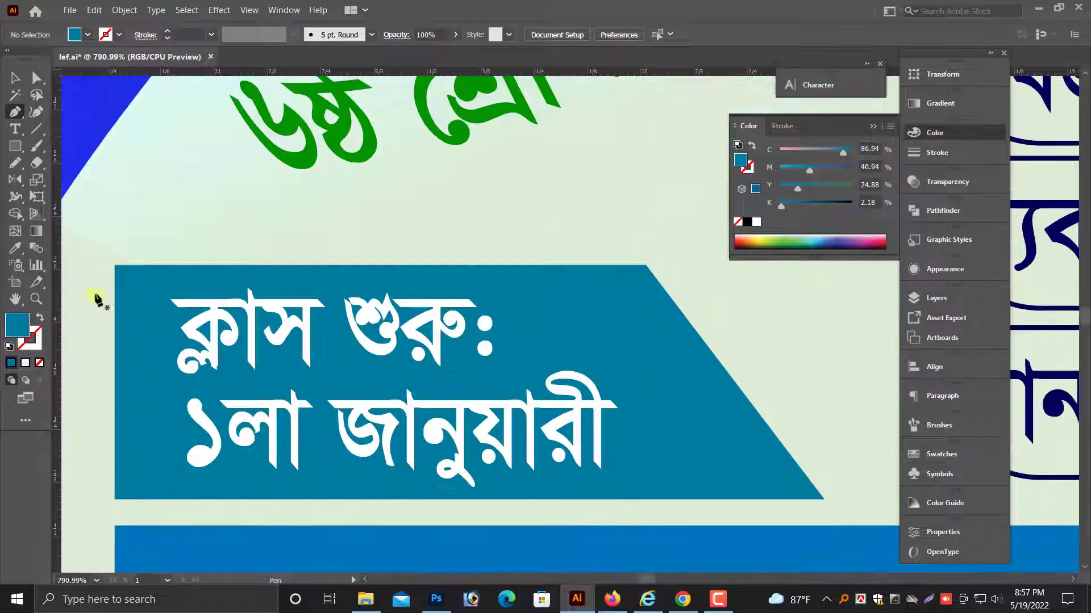
pyautogui.click(114, 265)
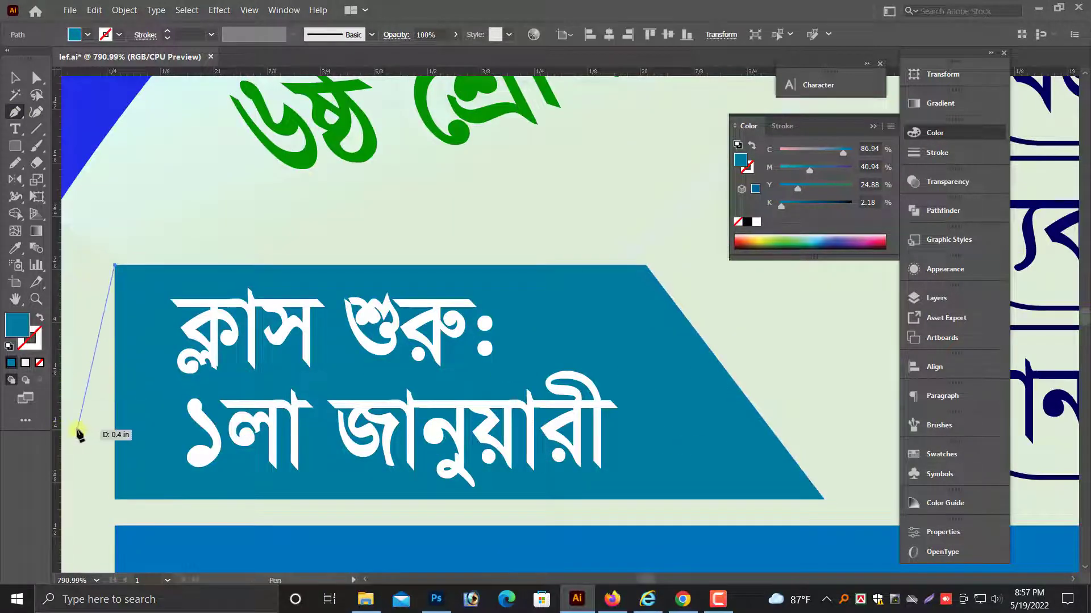
pyautogui.moveTo(78, 433); pyautogui.dragTo(249, 409)
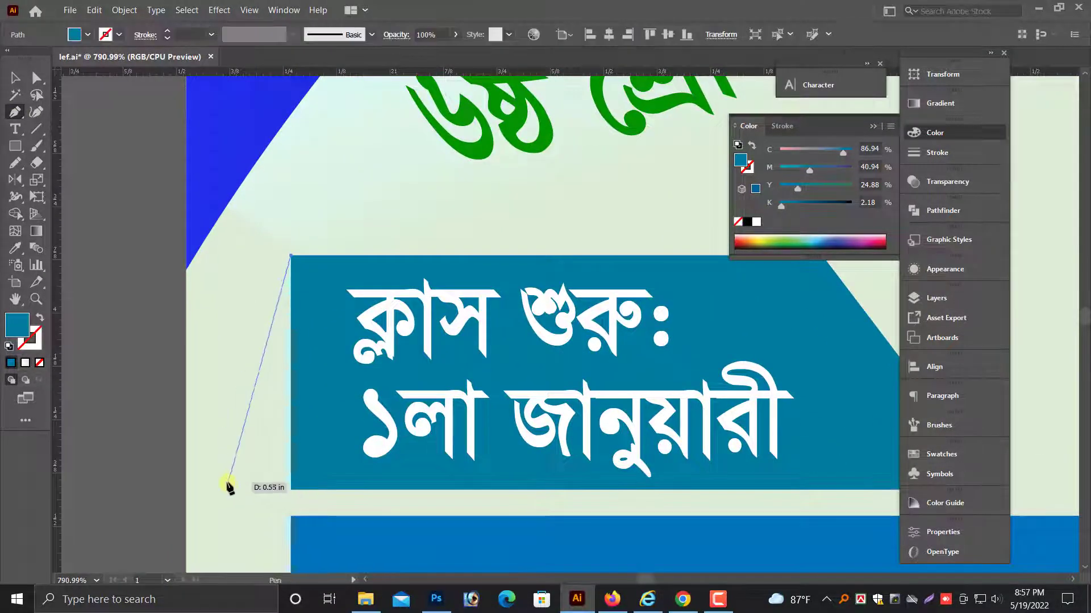
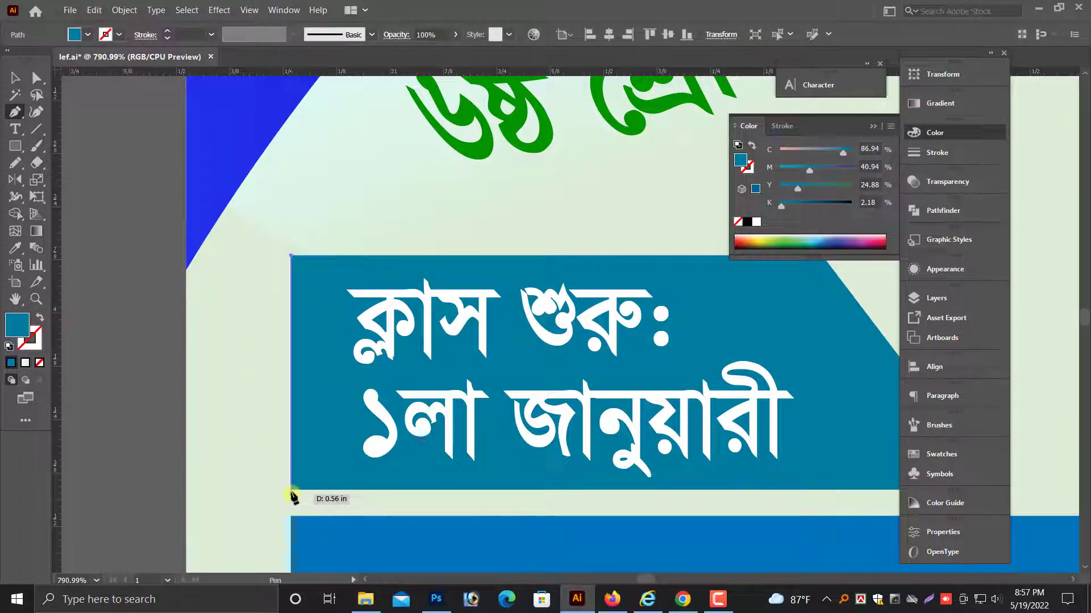
pyautogui.click(245, 485)
pyautogui.hotkey('ctrl', 'z')
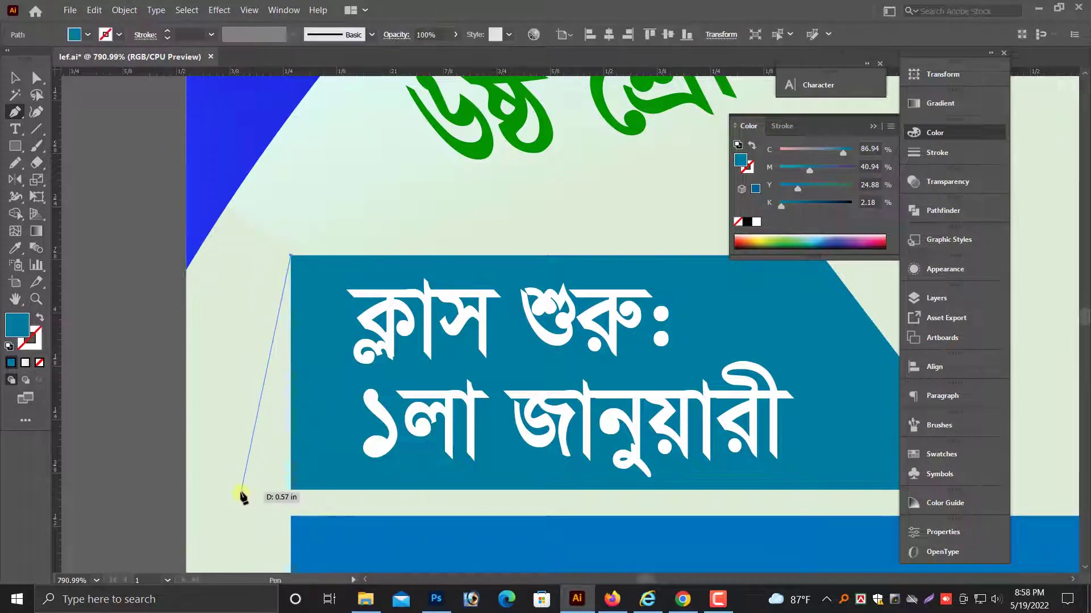
pyautogui.click(245, 489)
pyautogui.click(291, 490)
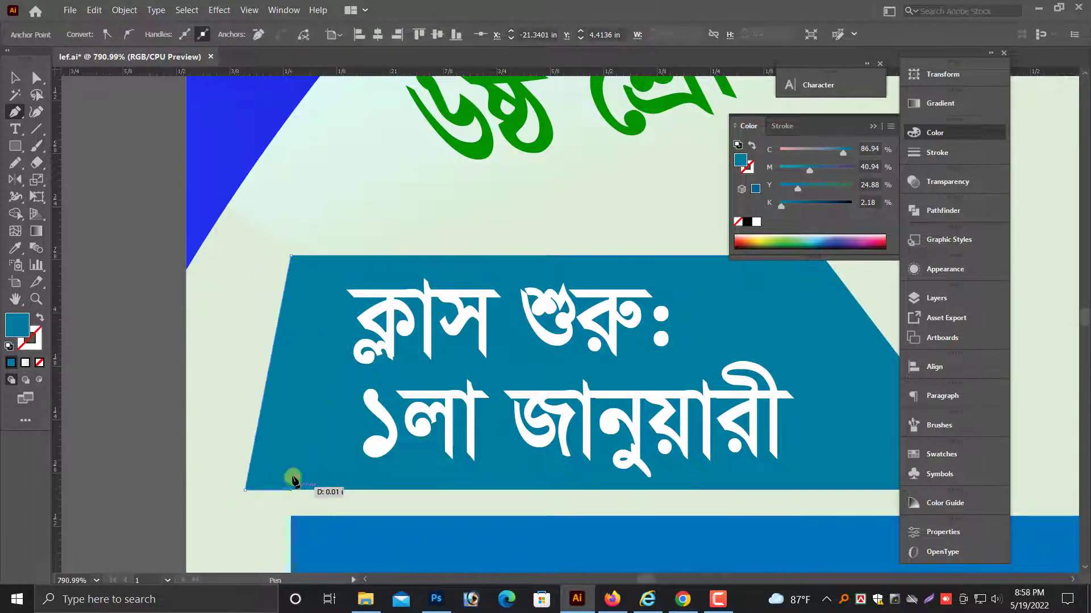
pyautogui.click(291, 256)
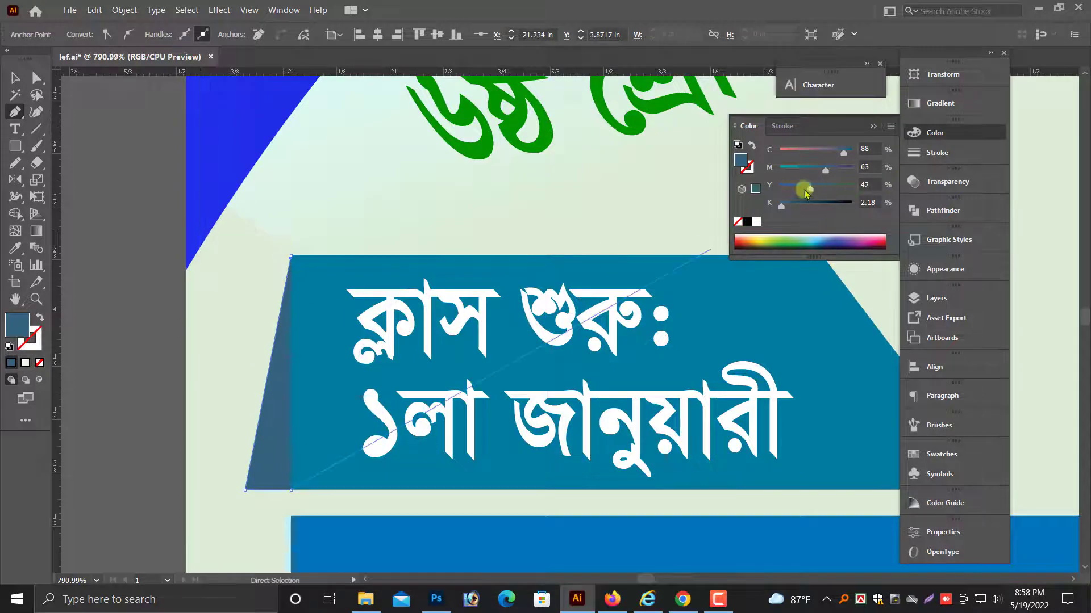
pyautogui.click(15, 79)
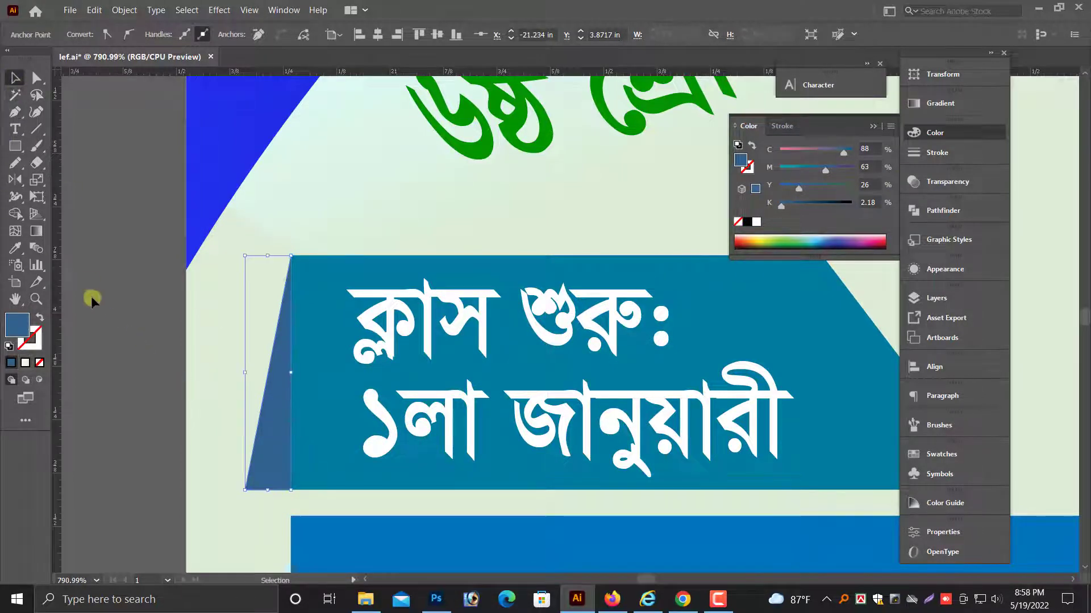
pyautogui.click(108, 344)
# - Examine how the folded class-start label sits with the ribbon banners and the rest of the leaflet
pyautogui.click(443, 322)
pyautogui.keyDown('shift'); pyautogui.click(315, 349); pyautogui.keyUp('shift')
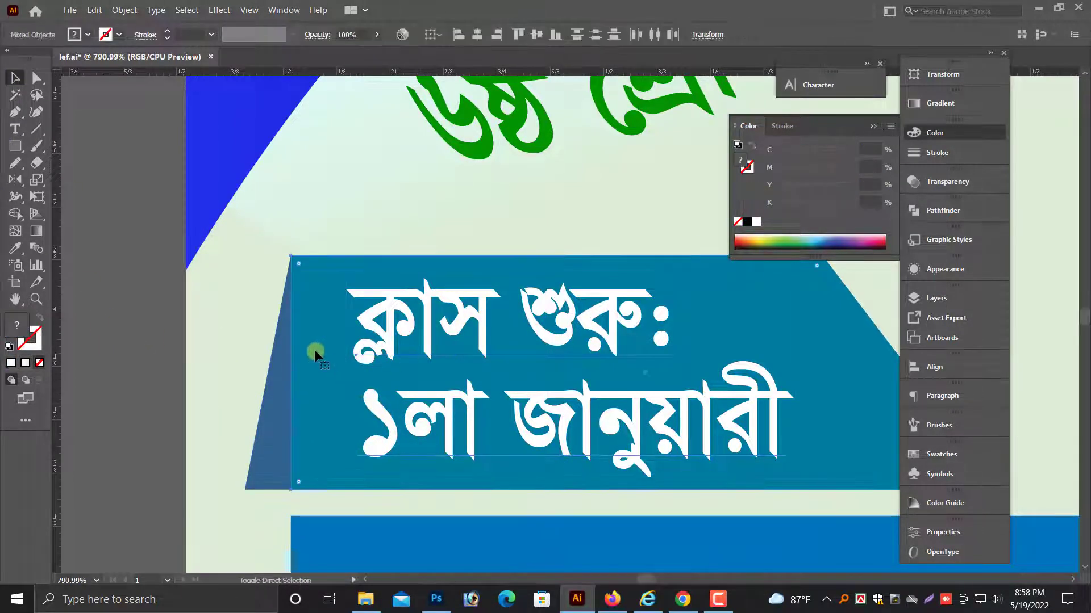
pyautogui.hotkey('ctrl', '-')
pyautogui.hotkey('ctrl', '-')
pyautogui.hotkey('ctrl', '-')
pyautogui.hotkey('ctrl', '-')
pyautogui.click(335, 317)
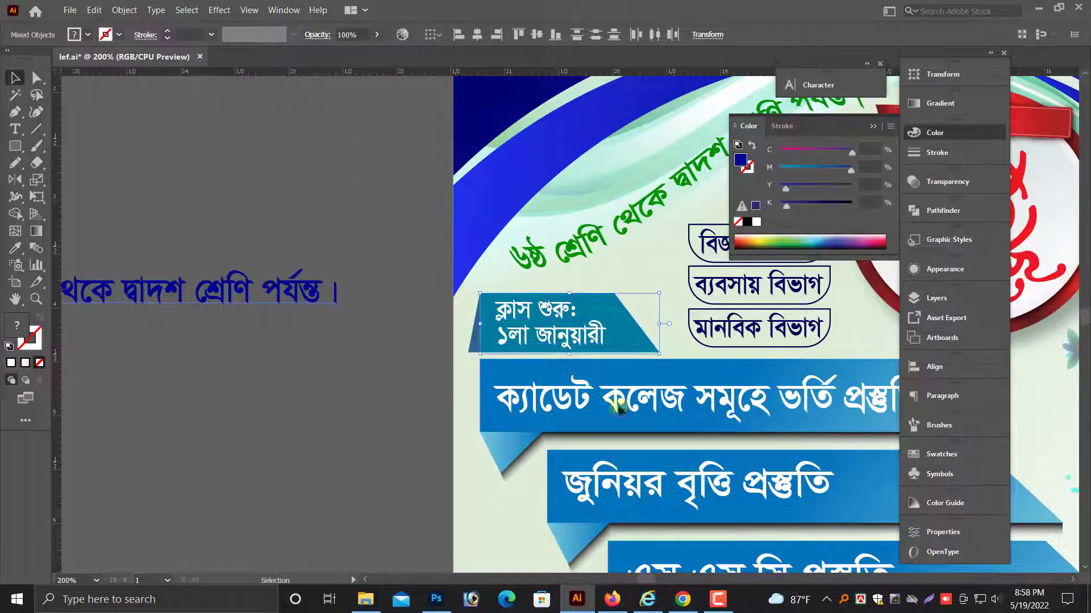
pyautogui.moveTo(622, 408); pyautogui.dragTo(364, 368)
pyautogui.moveTo(572, 359); pyautogui.dragTo(507, 344)
pyautogui.click(509, 342)
pyautogui.hotkey('ctrl', '-')
pyautogui.hotkey('ctrl', '-')
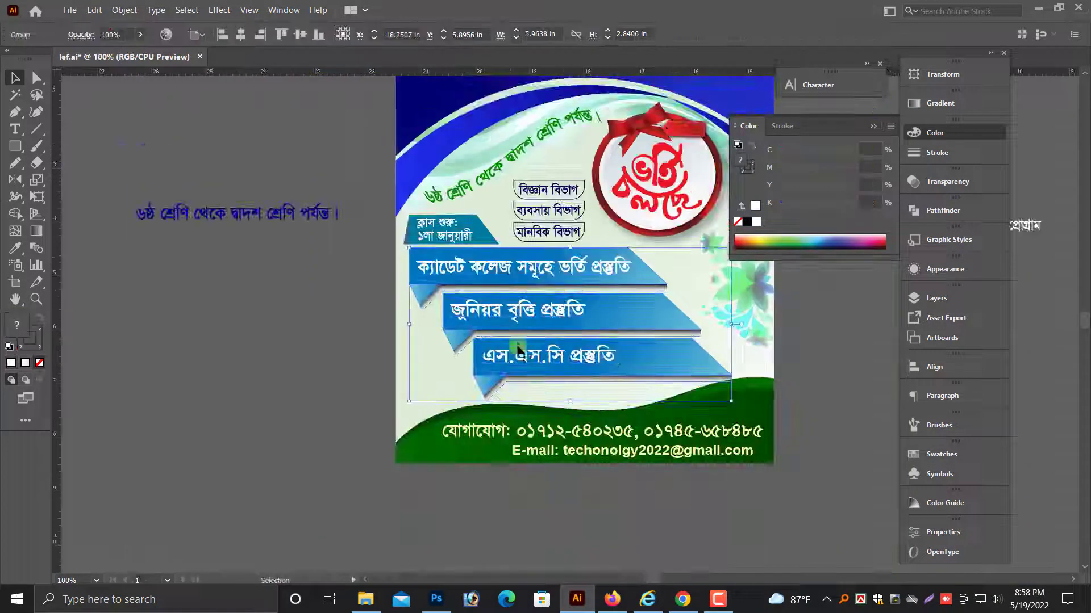
pyautogui.moveTo(596, 373); pyautogui.dragTo(438, 462)
pyautogui.click(709, 401)
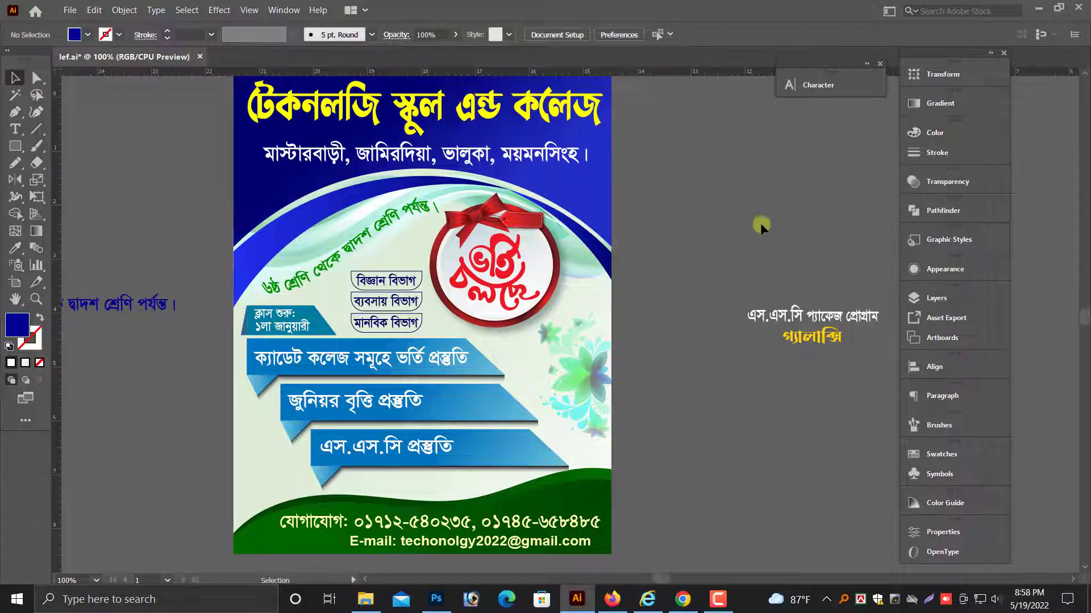
pyautogui.hotkey('ctrl', '-')
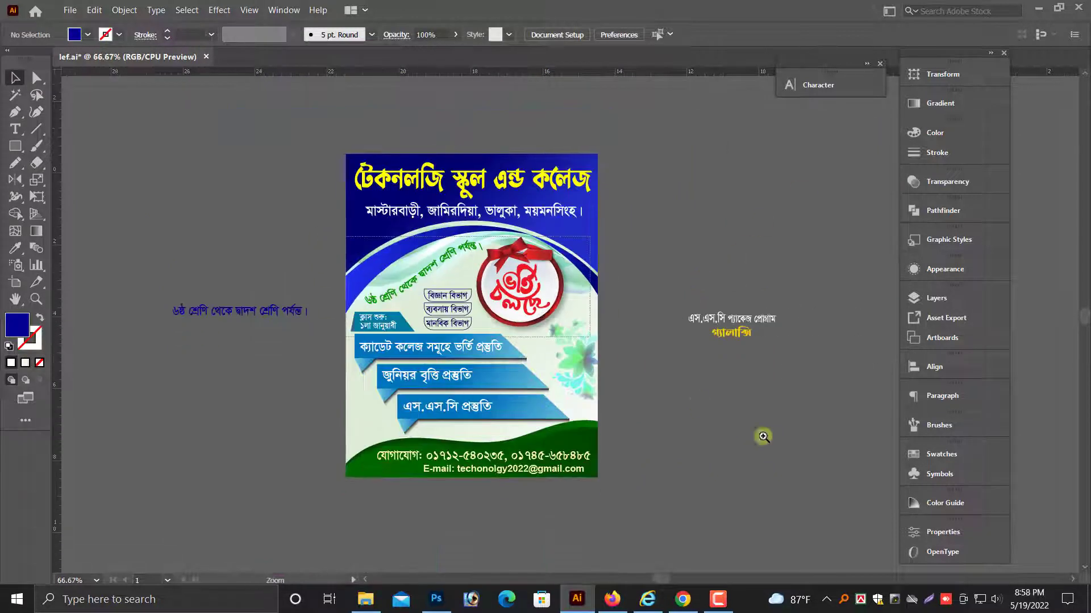
pyautogui.moveTo(762, 436); pyautogui.dragTo(826, 471)
pyautogui.moveTo(648, 421); pyautogui.dragTo(735, 462)
# - Enlarge the group of three framed department names to about 1.43 by 1.24 in and nudge it slightly upward
pyautogui.click(383, 270)
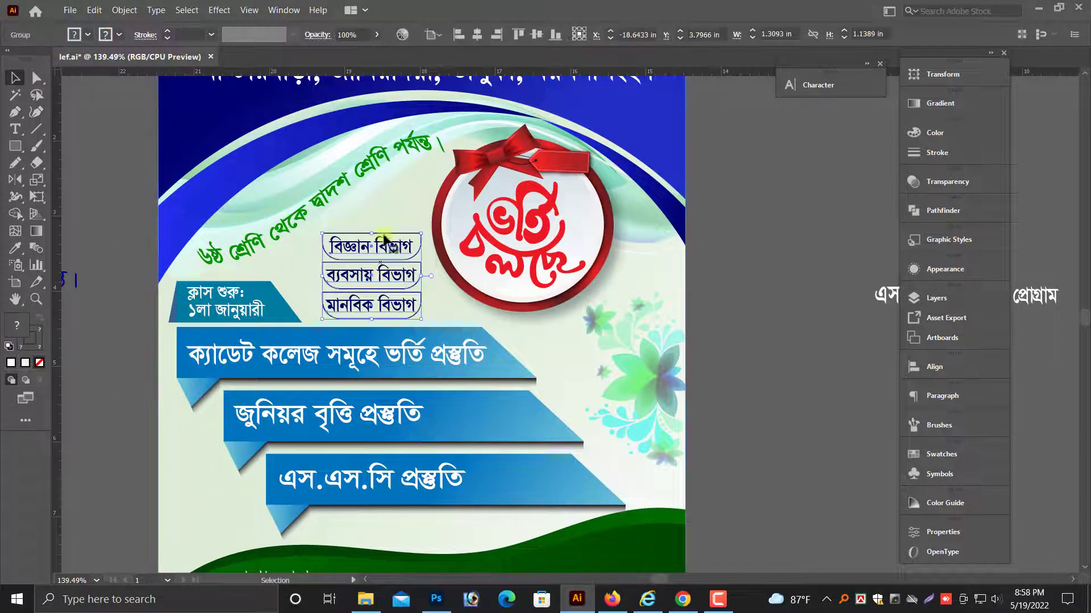
pyautogui.moveTo(420, 277); pyautogui.dragTo(426, 276)
pyautogui.moveTo(390, 277); pyautogui.dragTo(389, 272)
pyautogui.click(725, 353)
pyautogui.scroll(-1, 777, 376)
pyautogui.hscroll(-2, 776, 375)
pyautogui.scroll(-1, 776, 375)
pyautogui.hotkey('alt', 'space')
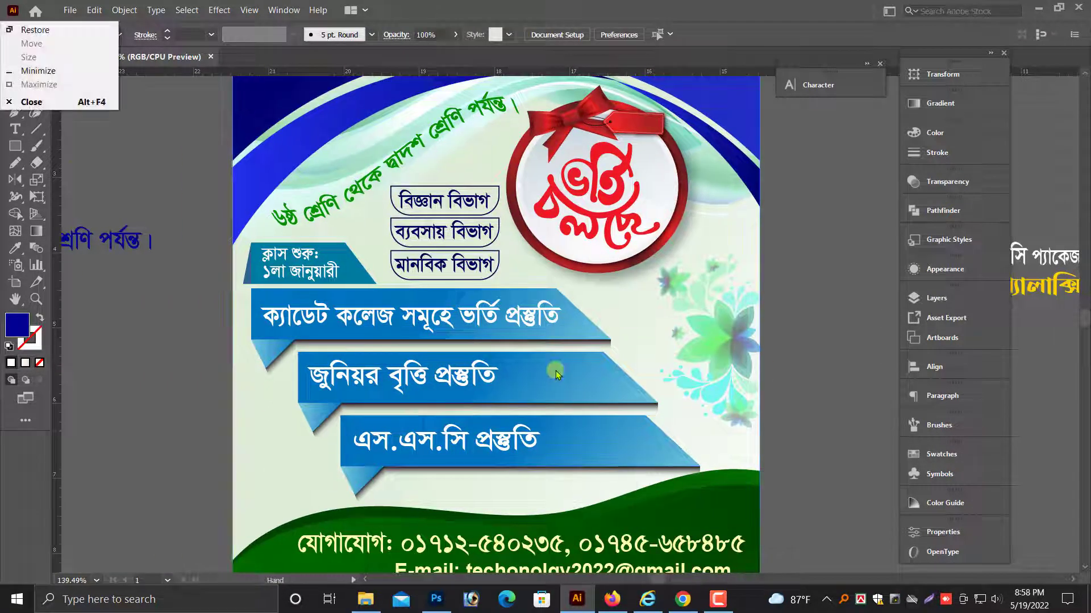
pyautogui.press('Escape')
# - Fill the three department-name frames with a linear gradient at a 90° angle
pyautogui.scroll(5, 421, 129)
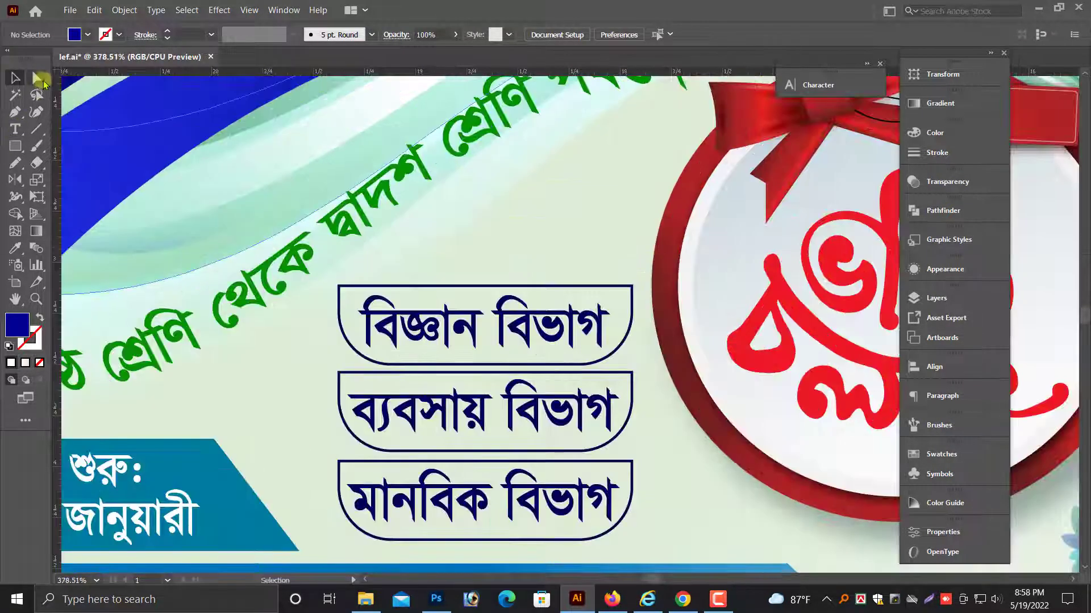
pyautogui.click(632, 335)
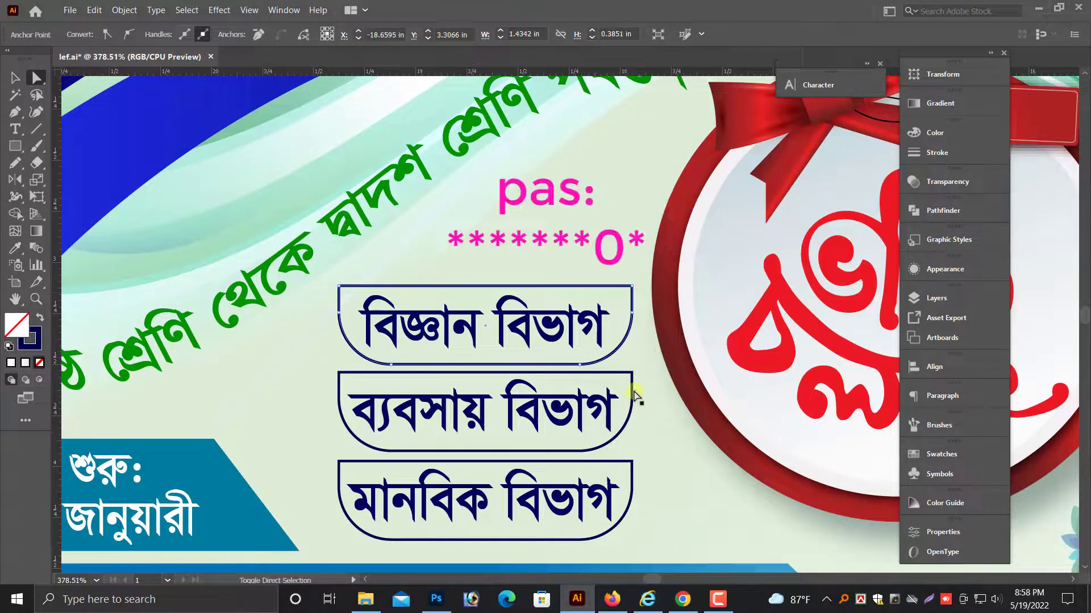
pyautogui.keyDown('shift'); pyautogui.click(632, 398); pyautogui.keyUp('shift')
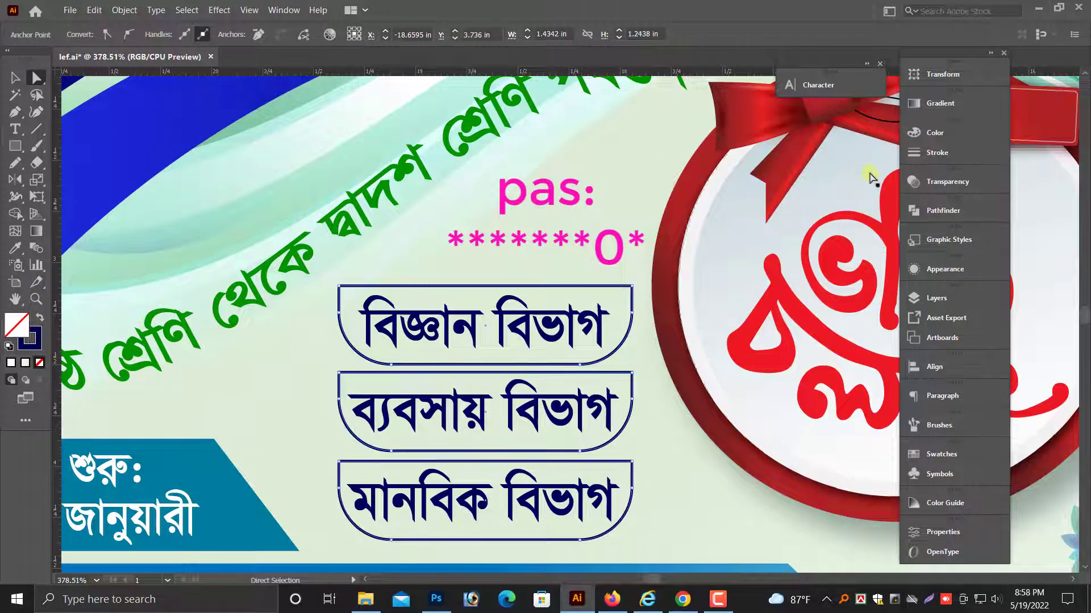
pyautogui.click(935, 132)
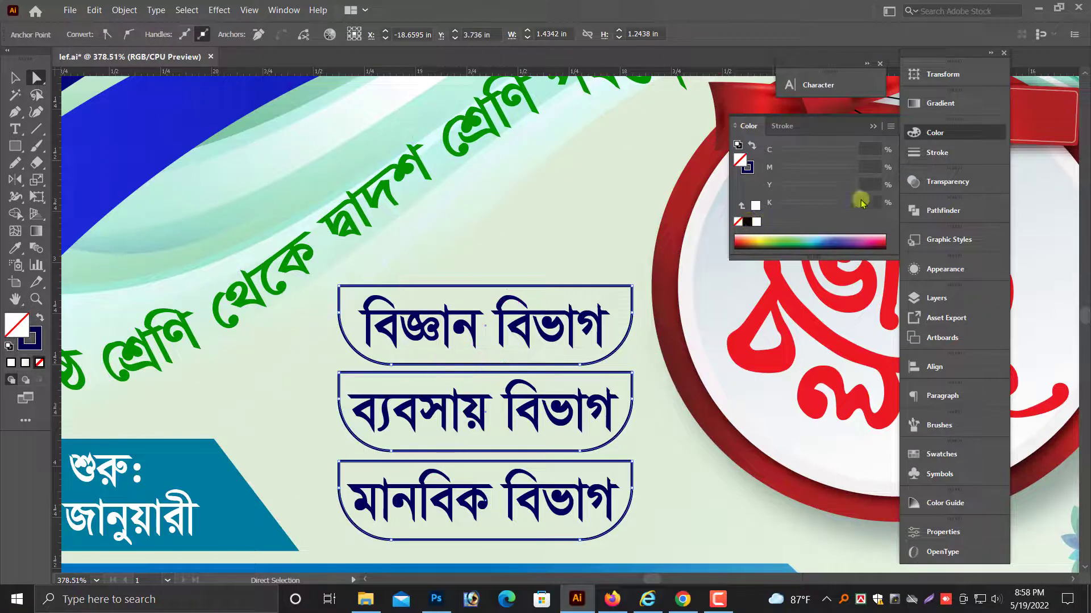
pyautogui.click(953, 111)
pyautogui.click(824, 207)
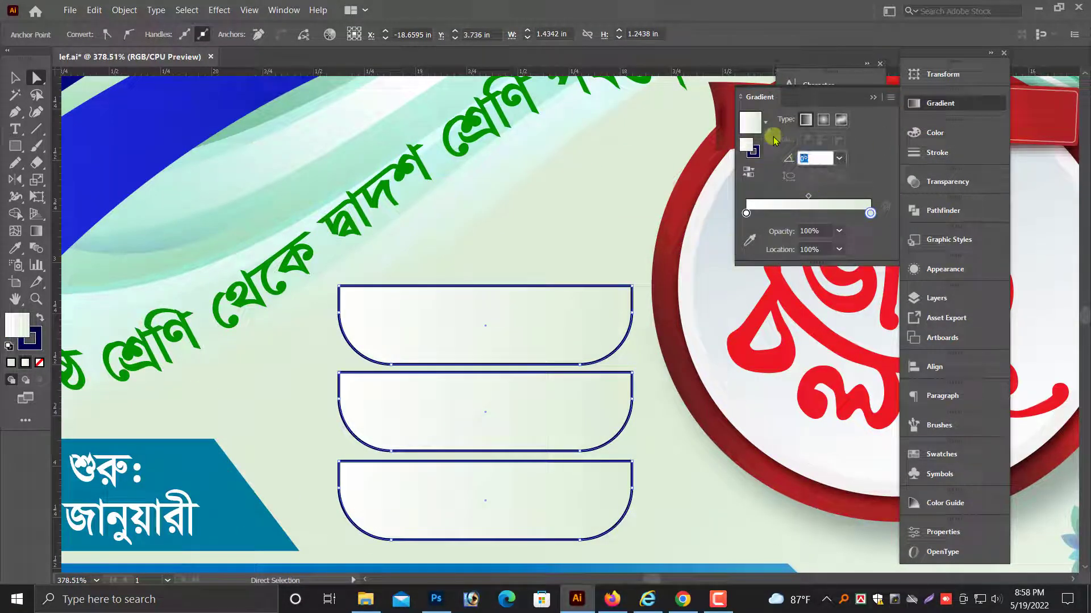
pyautogui.write('90')
pyautogui.press('Return')
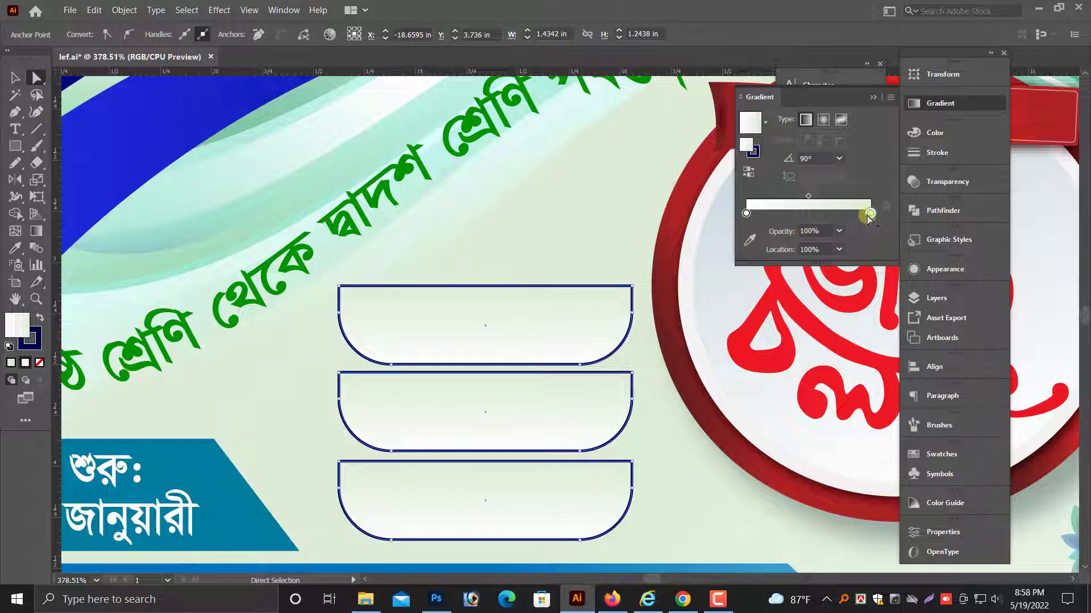
# - Colour the frames' gradient pale yellow (yellow 35%) at the top, white in the middle and peach (magenta 15%, yellow 21%) at the bottom
pyautogui.click(956, 132)
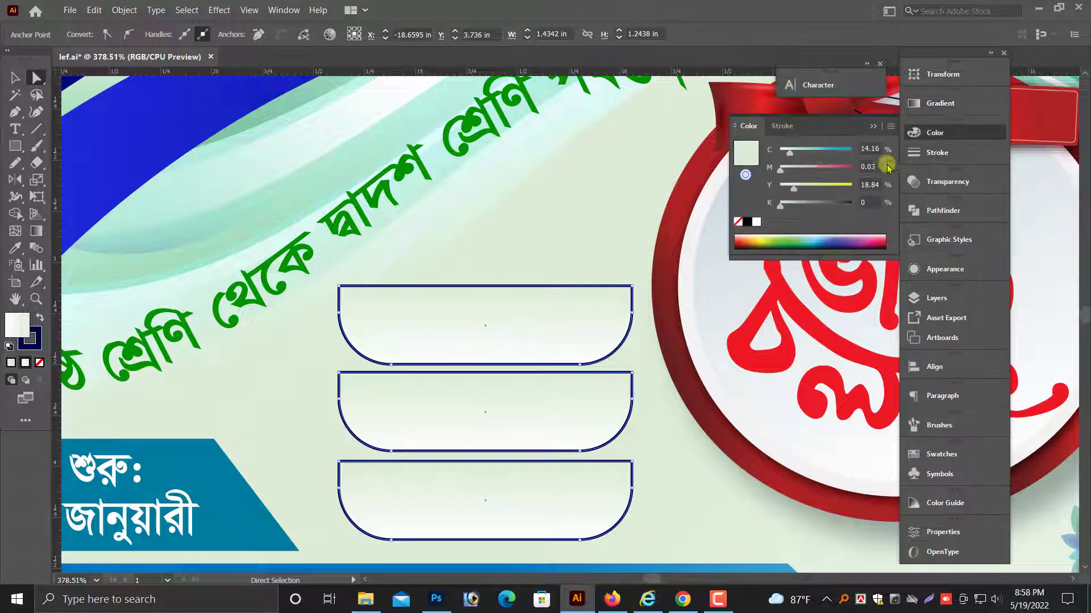
pyautogui.moveTo(794, 186); pyautogui.dragTo(800, 189)
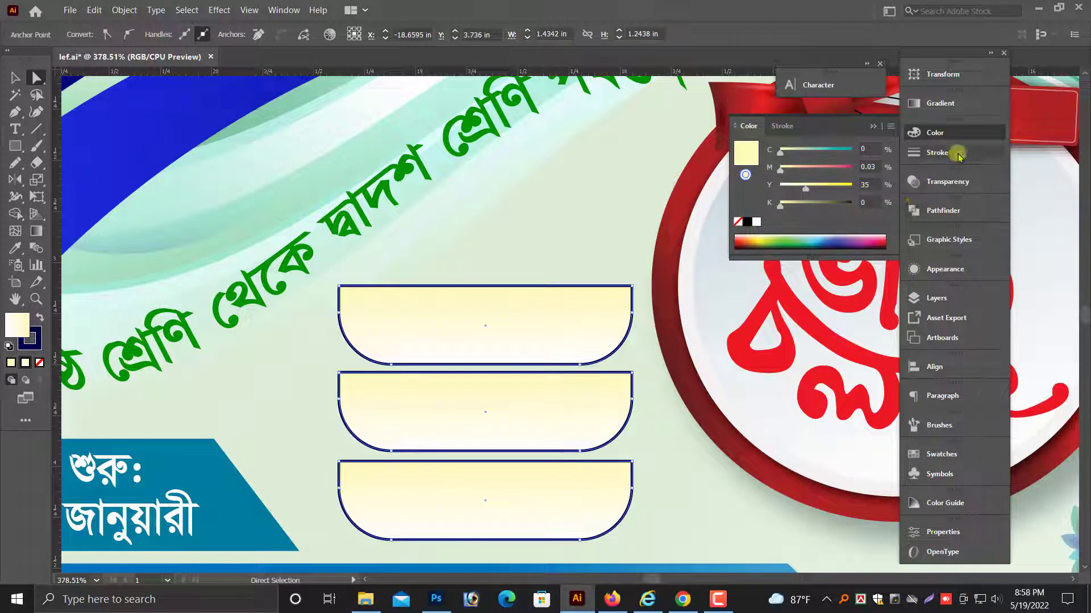
pyautogui.click(935, 103)
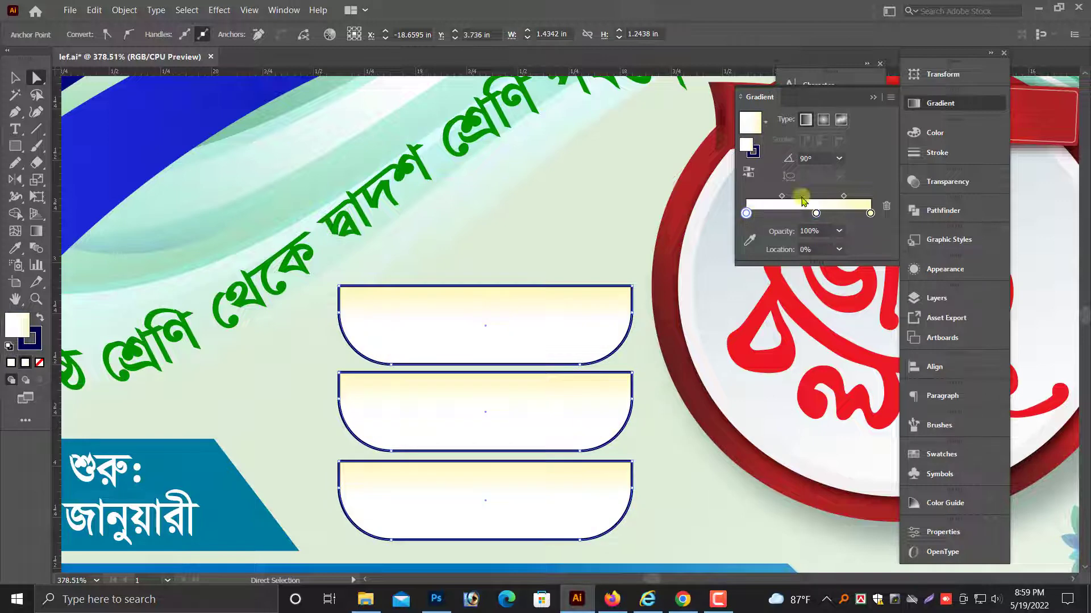
pyautogui.click(936, 134)
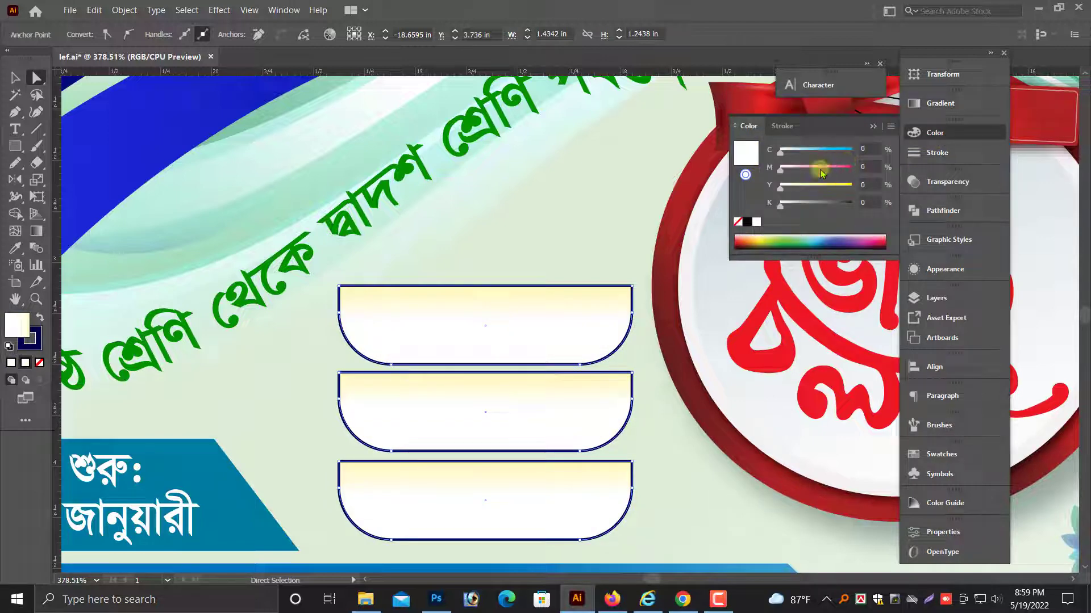
pyautogui.click(792, 170)
# - Arrange the gradient-filled frames behind the three department names and deselect them
pyautogui.hotkey('ctrl', 'z')
pyautogui.hotkey('ctrl', 'z')
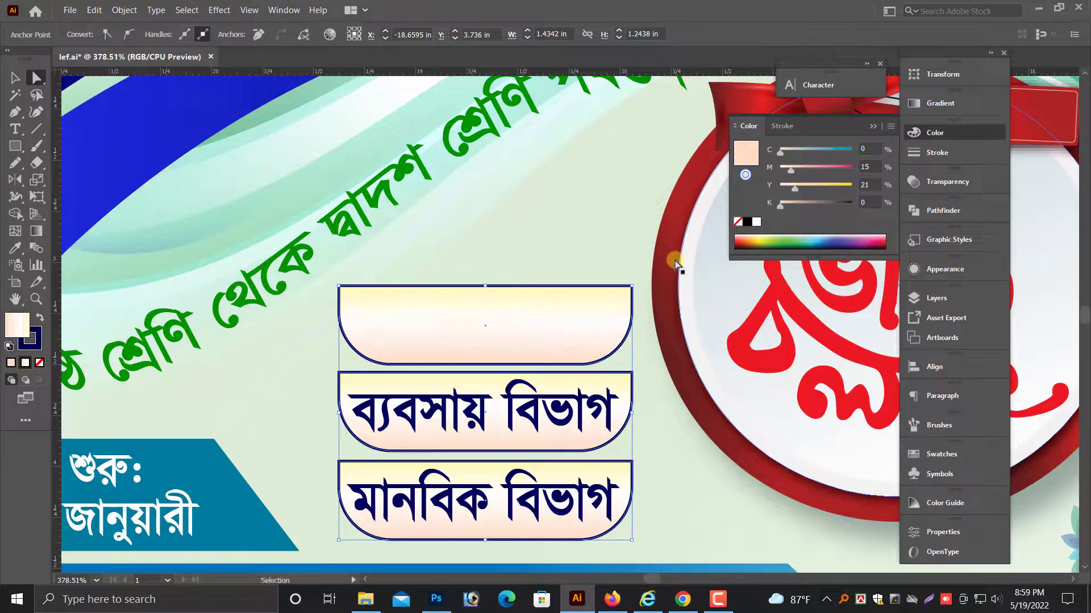
pyautogui.hotkey('ctrl', 'shift', 'z')
pyautogui.hotkey('ctrl', '-')
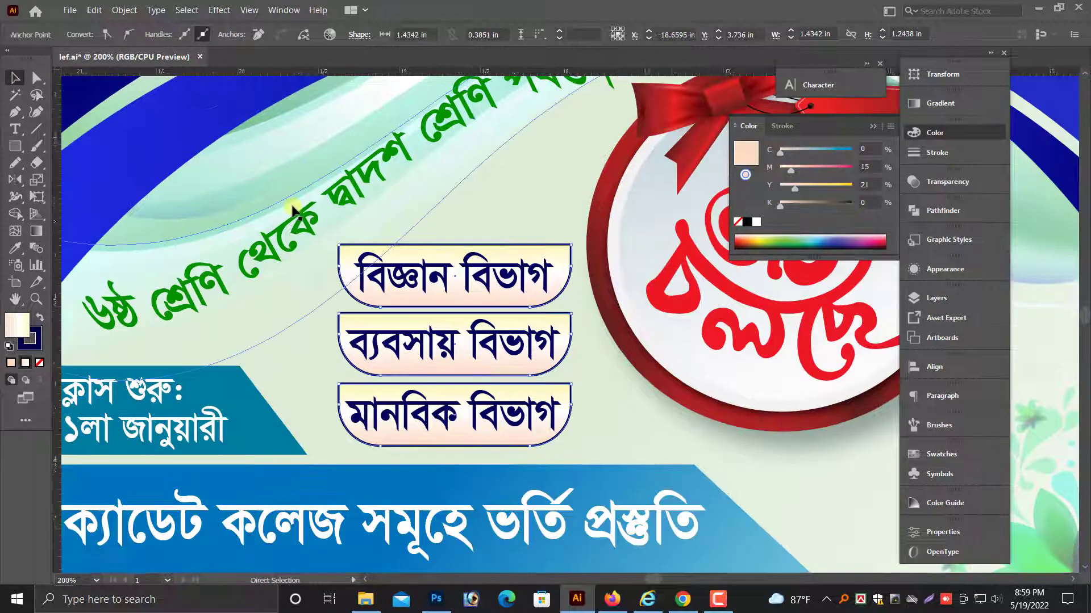
pyautogui.hotkey('ctrl', '-')
pyautogui.click(287, 373)
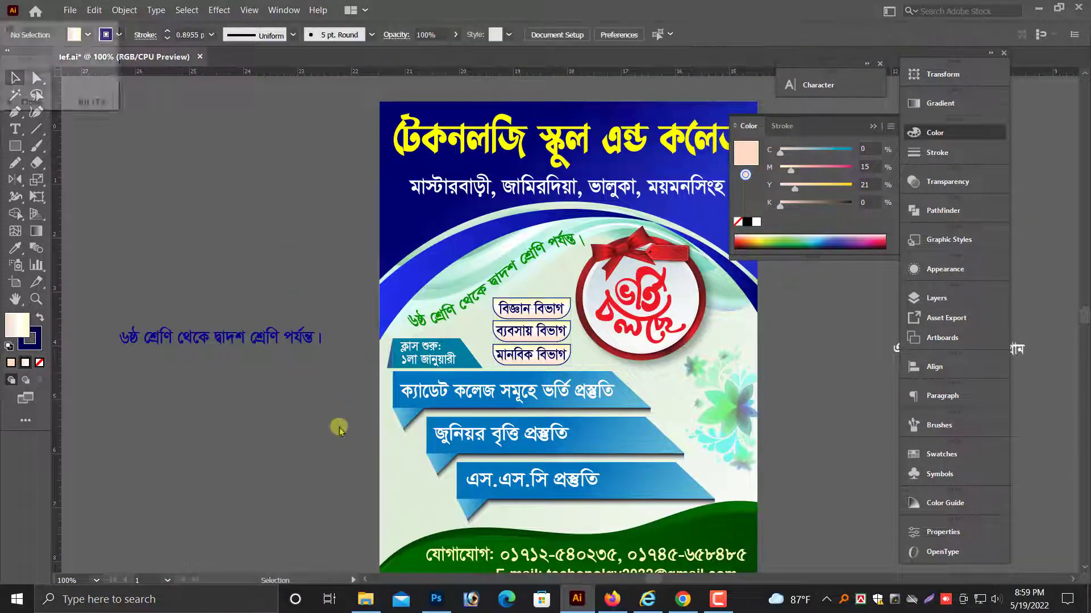
# - Review the full leaflet with its filled department frames, admission badge and ribbon banners
pyautogui.moveTo(339, 428); pyautogui.dragTo(227, 385)
pyautogui.scroll(-1, 245, 377)
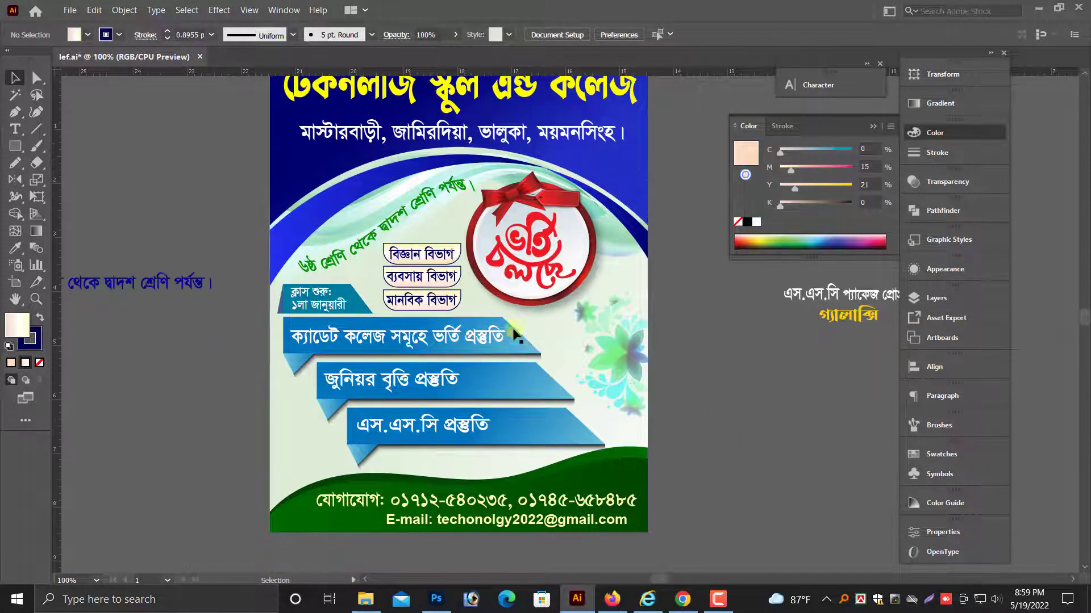
pyautogui.click(512, 261)
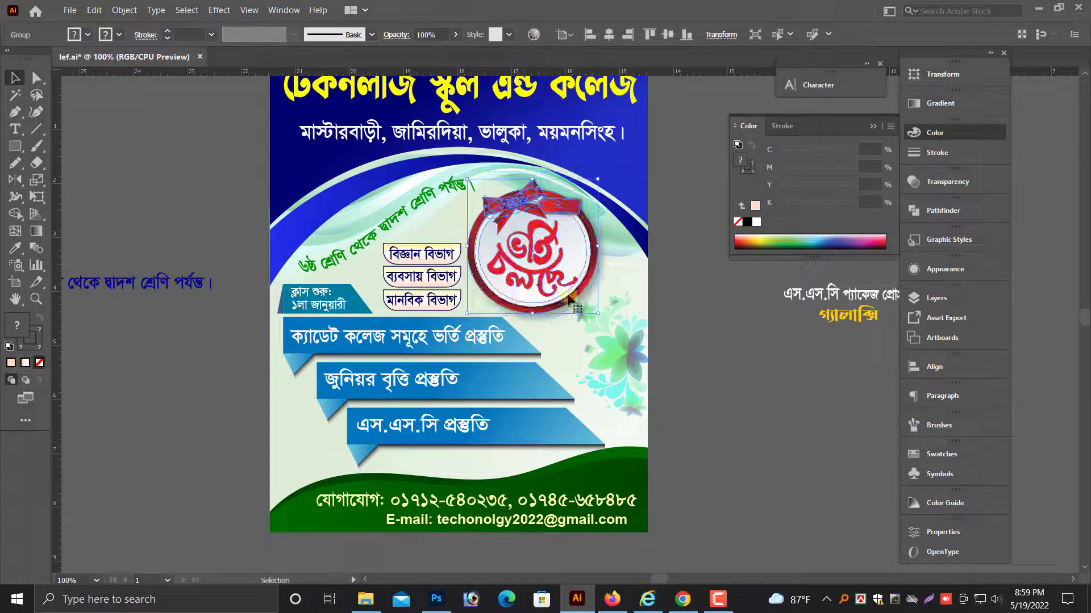
pyautogui.click(696, 362)
pyautogui.hotkey('alt', 'space')
pyautogui.moveTo(726, 424); pyautogui.dragTo(687, 414)
pyautogui.scroll(1, 687, 414)
pyautogui.hotkey('alt', 'space')
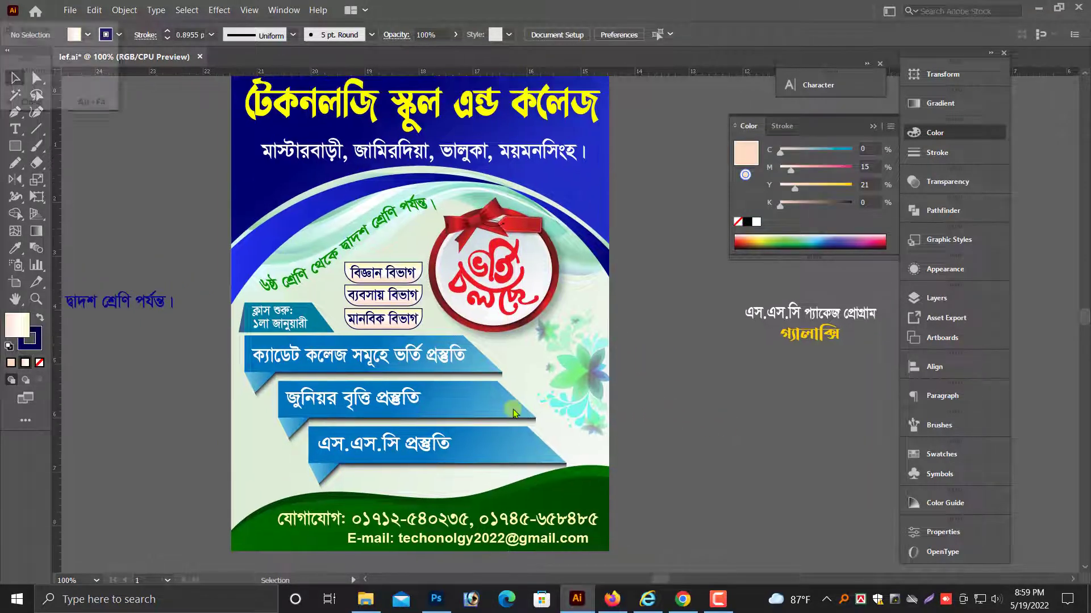
pyautogui.moveTo(513, 408); pyautogui.dragTo(594, 400)
pyautogui.hotkey('alt', 'space')
pyautogui.press('Escape')
pyautogui.hotkey('ctrl', '-')
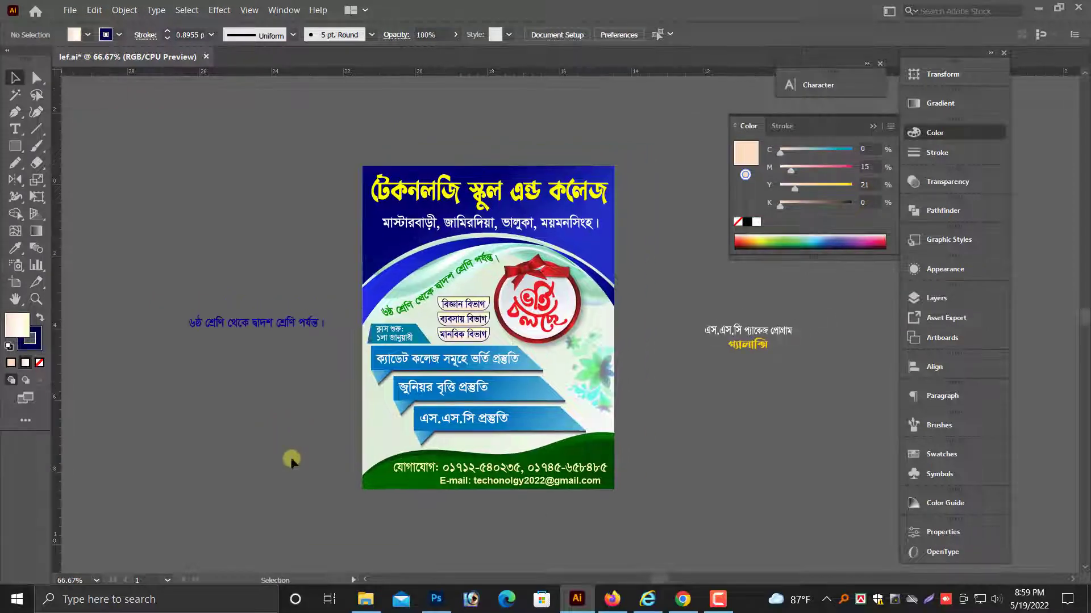
# - Place a mirrored copy of the semi-transparent floral ornament along the leaflet's lower-left edge, beside the ribbon banners
pyautogui.click(582, 385)
pyautogui.click(617, 325)
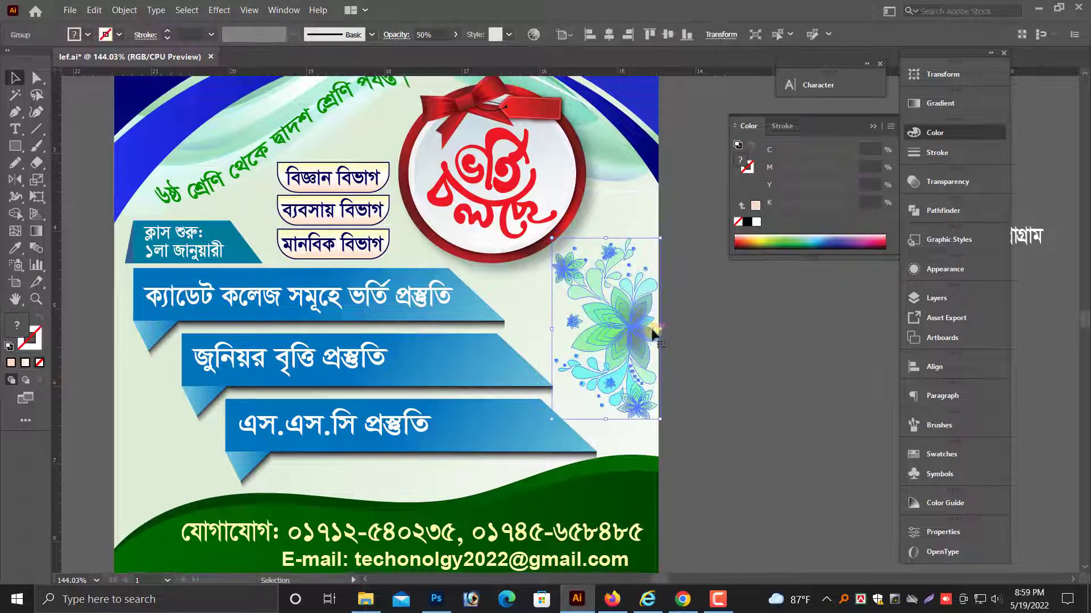
pyautogui.moveTo(689, 342); pyautogui.dragTo(748, 375)
pyautogui.moveTo(687, 290); pyautogui.dragTo(780, 440)
pyautogui.moveTo(751, 377); pyautogui.dragTo(177, 436)
pyautogui.click(386, 423)
pyautogui.scroll(3, 386, 423)
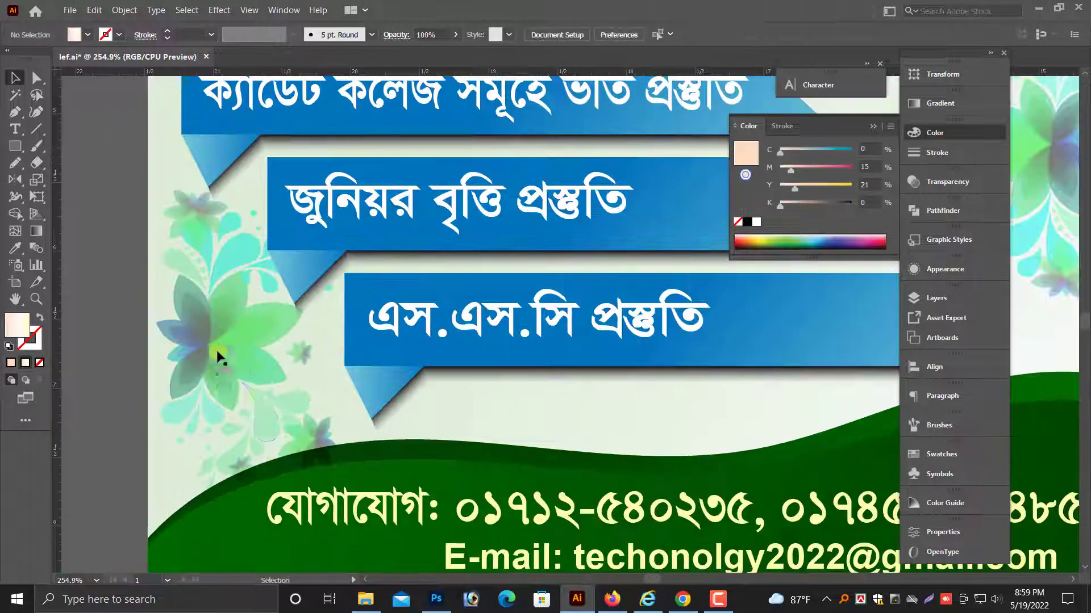
pyautogui.moveTo(217, 341)
pyautogui.mouseDown()
pyautogui.moveTo(213, 364)
pyautogui.moveTo(221, 347)
pyautogui.mouseUp()
pyautogui.moveTo(328, 226); pyautogui.dragTo(310, 253)
pyautogui.click(130, 347)
# - Delete the unused two-line package programme text lying on the pasteboard to the right of the leaflet
pyautogui.hotkey('ctrl', '-')
pyautogui.hotkey('ctrl', '-')
pyautogui.hotkey('ctrl', '-')
pyautogui.hotkey('alt', 'space')
pyautogui.moveTo(867, 322); pyautogui.dragTo(657, 479)
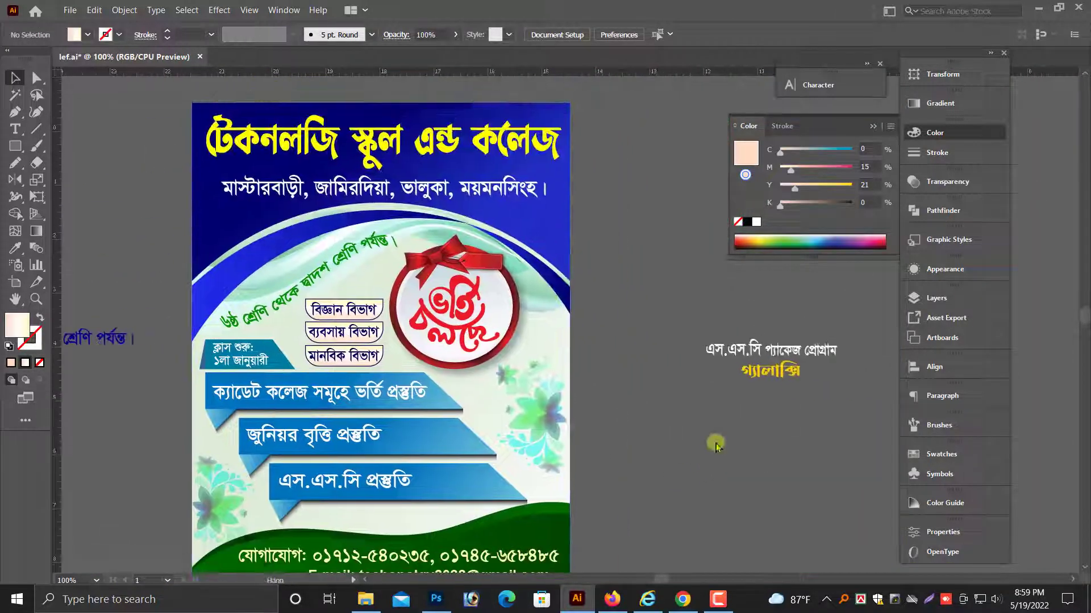
pyautogui.scroll(-1, 693, 339)
pyautogui.moveTo(698, 341); pyautogui.dragTo(827, 373)
pyautogui.press('Delete')
pyautogui.scroll(-2, 755, 355)
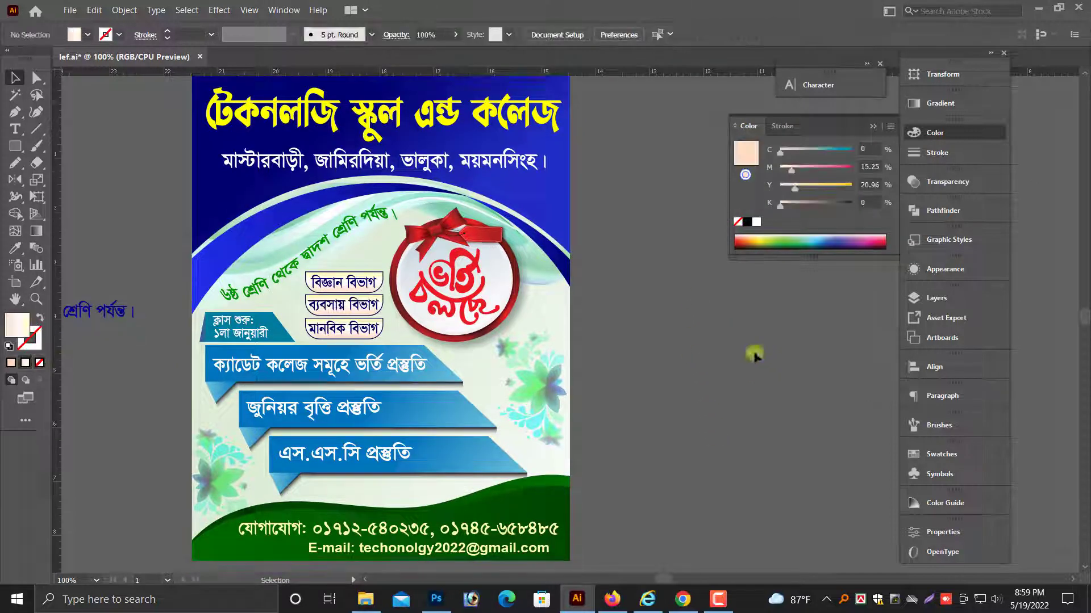
# - Delete the spare straight copy of the class-range text lying to the left of the leaflet
pyautogui.click(873, 126)
pyautogui.hotkey('ctrl', '-')
pyautogui.moveTo(728, 255); pyautogui.dragTo(735, 268)
pyautogui.hotkey('ctrl', '-')
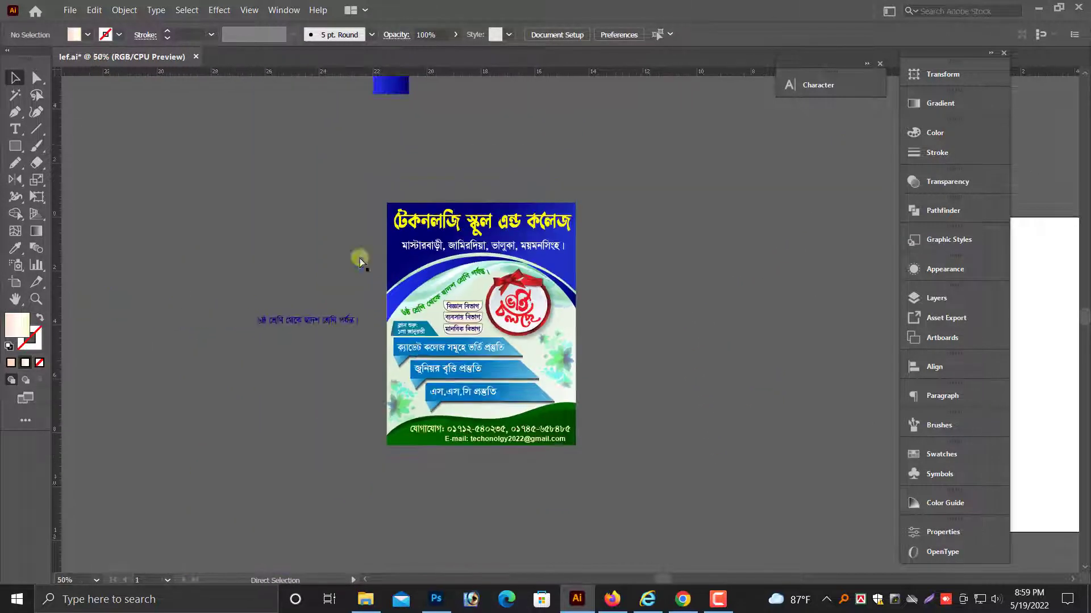
pyautogui.click(336, 321)
pyautogui.press('Delete')
# - Scale the whole leaflet artwork up proportionally to about 12.7 by 16.3 in, shift it slightly down and deselect it
pyautogui.hotkey('ctrl', 'a')
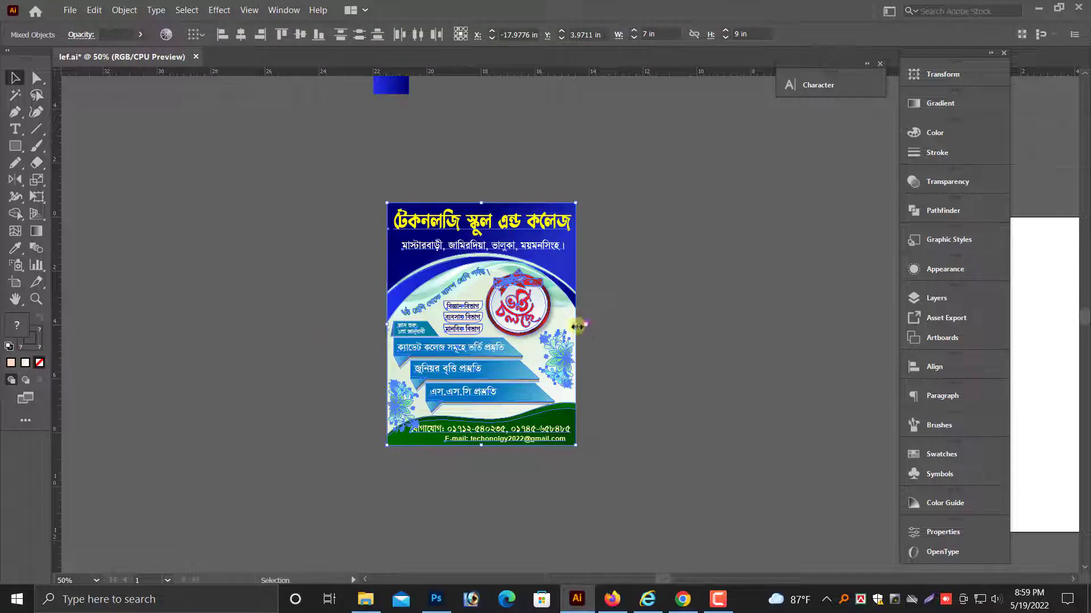
pyautogui.moveTo(576, 323); pyautogui.dragTo(653, 323)
pyautogui.moveTo(564, 251); pyautogui.dragTo(559, 279)
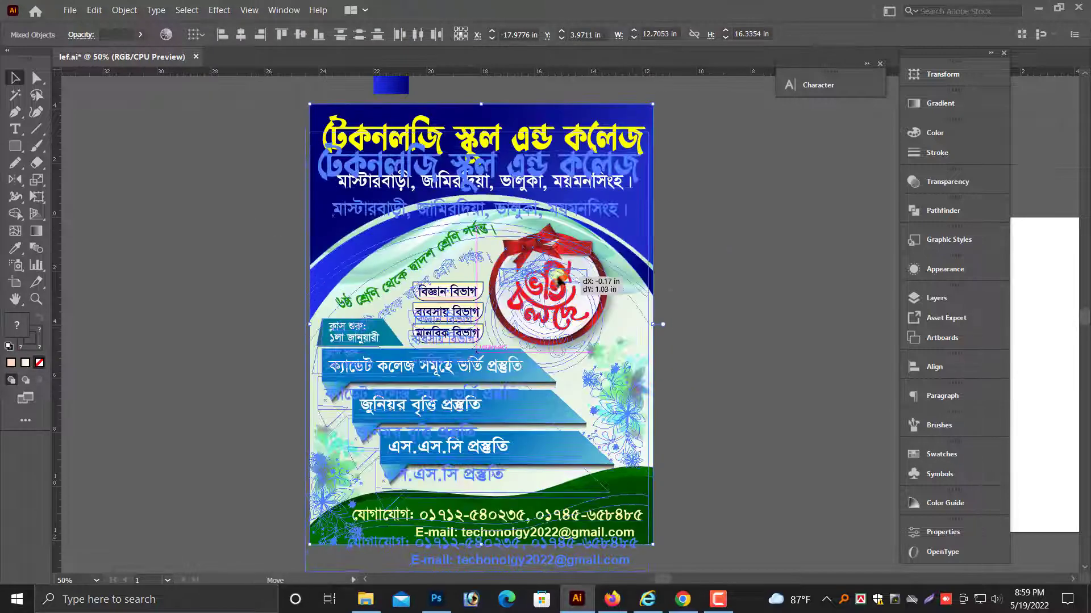
pyautogui.click(676, 277)
# - Apply a Multiply drop shadow to the dark blue header shape with 75% opacity, 0.0972 in offsets and 0.0694 in blur
pyautogui.click(644, 280)
pyautogui.click(219, 10)
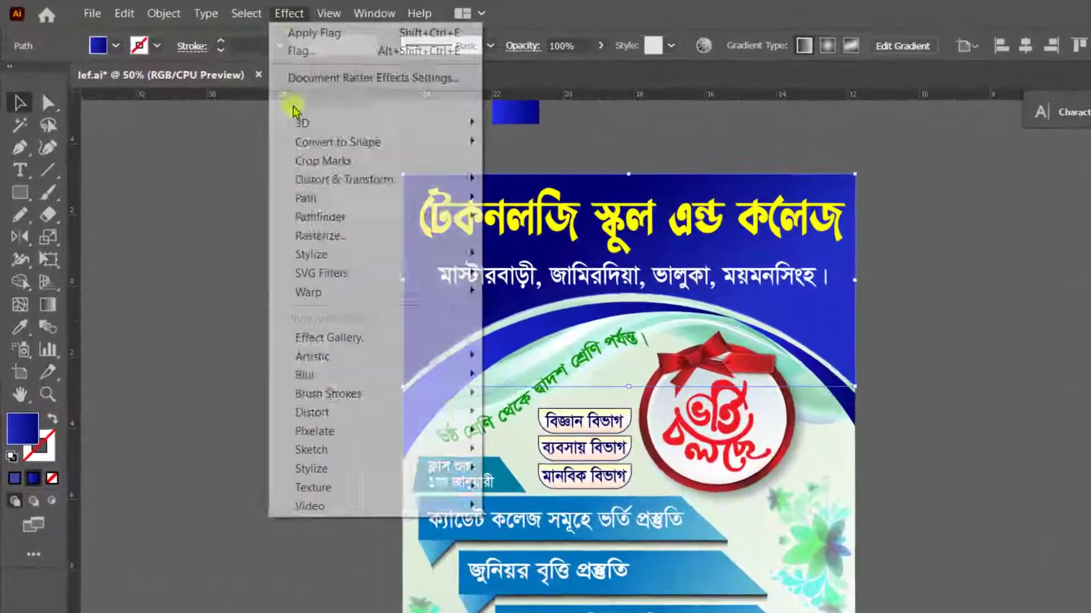
pyautogui.moveTo(358, 278)
pyautogui.click(568, 270)
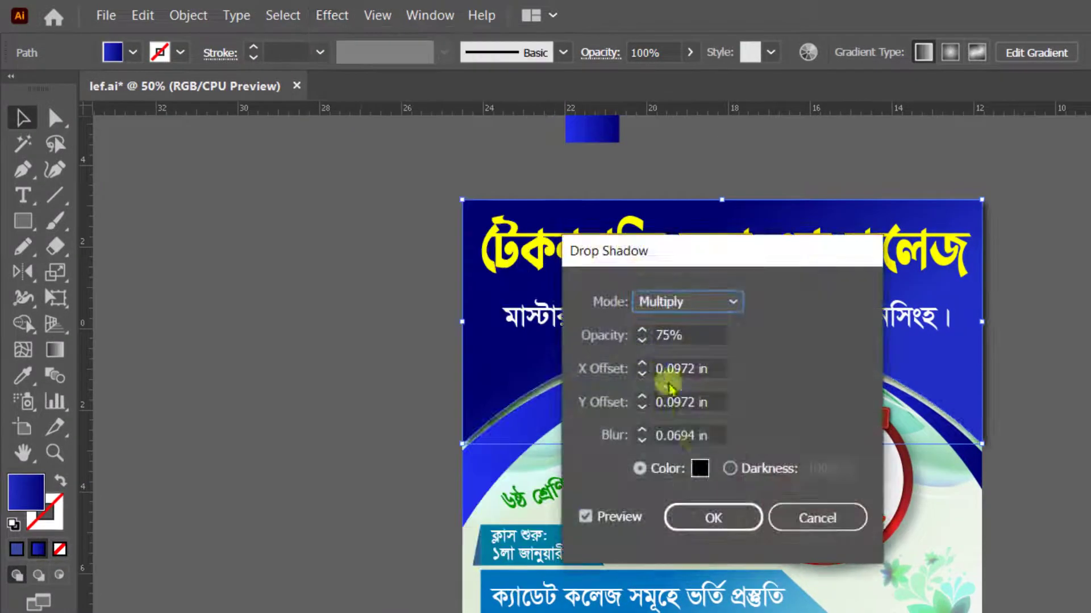
pyautogui.click(699, 335)
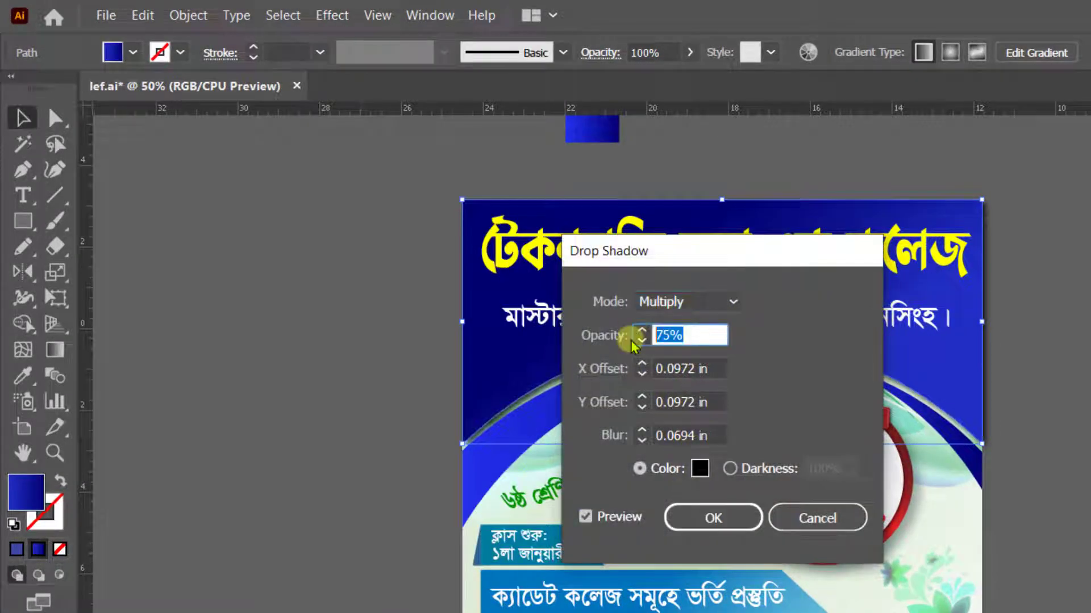
pyautogui.click(712, 519)
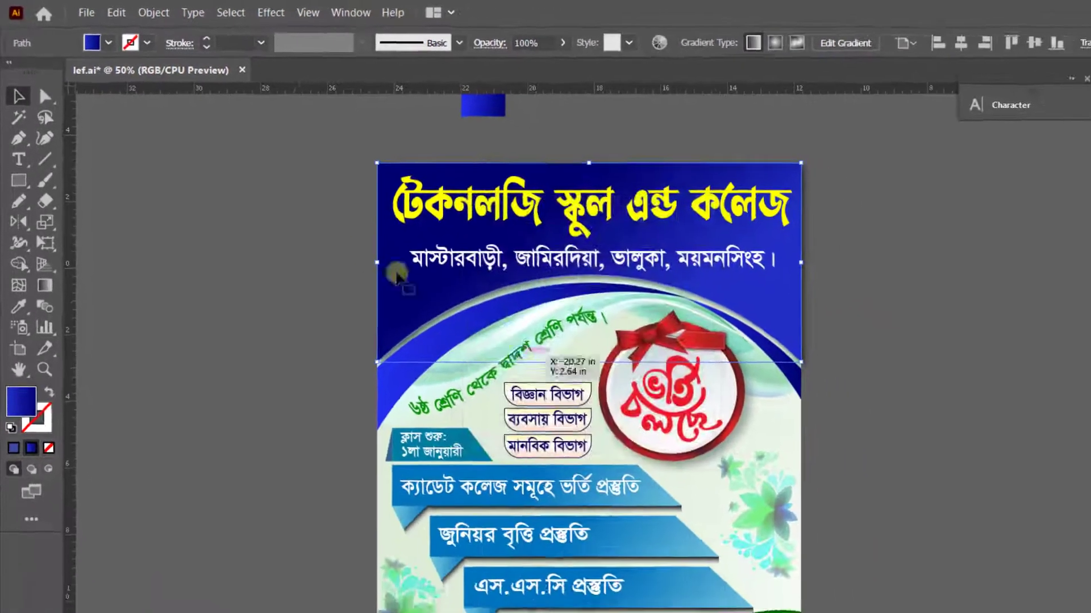
# - Expand the appearance of the shadowed header shape and deselect it
pyautogui.click(188, 15)
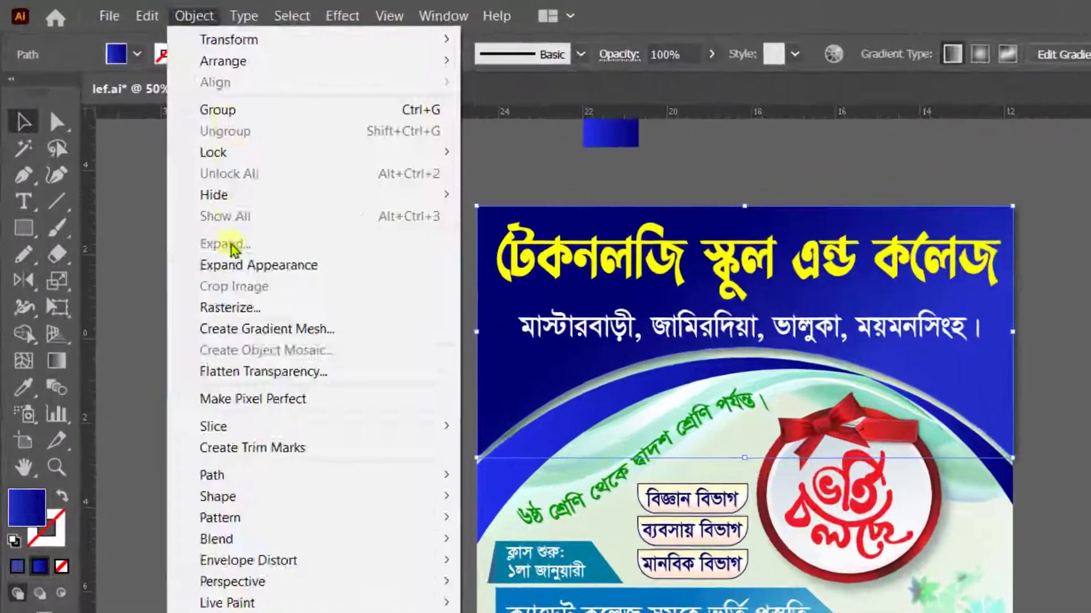
pyautogui.click(235, 266)
pyautogui.click(318, 296)
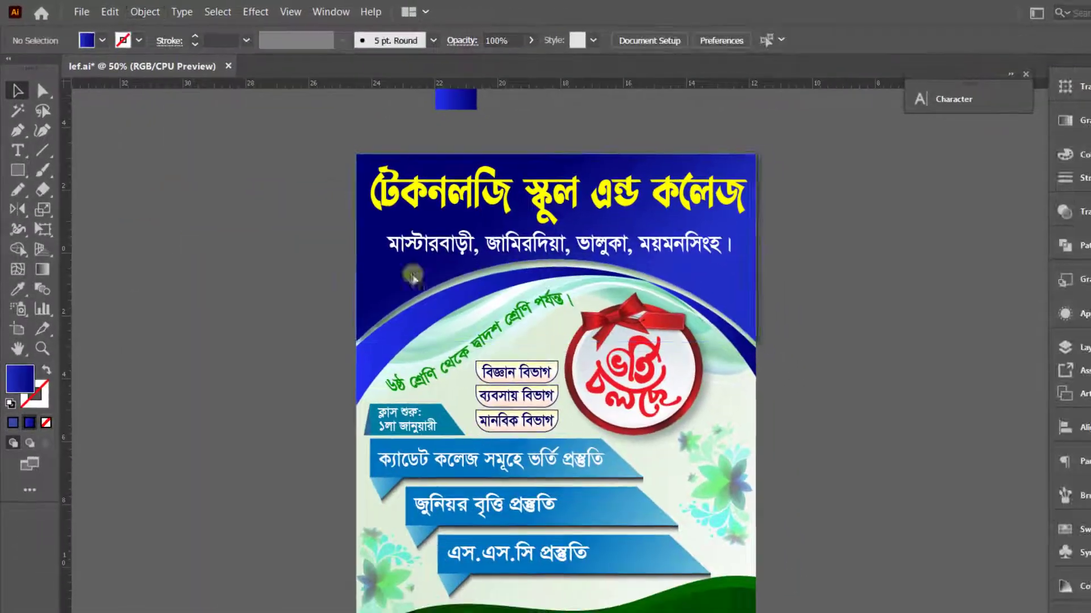
# - Select the header's shadow on its own and narrow it towards the leaflet's right edge
pyautogui.moveTo(383, 149); pyautogui.dragTo(834, 386)
pyautogui.moveTo(681, 398); pyautogui.dragTo(744, 382)
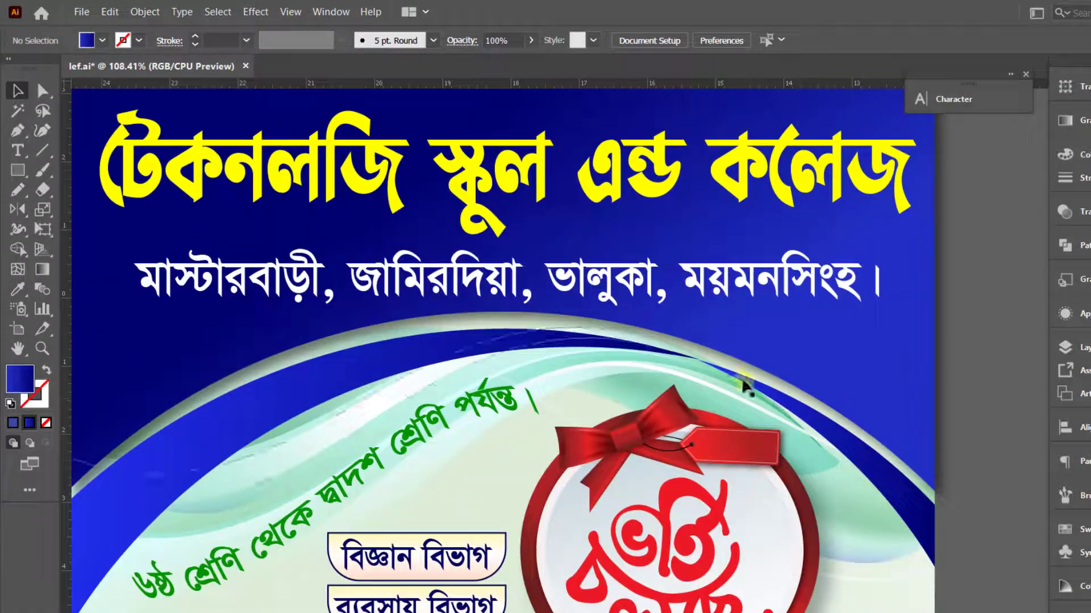
pyautogui.click(949, 495)
pyautogui.rightClick(955, 489)
pyautogui.click(997, 356)
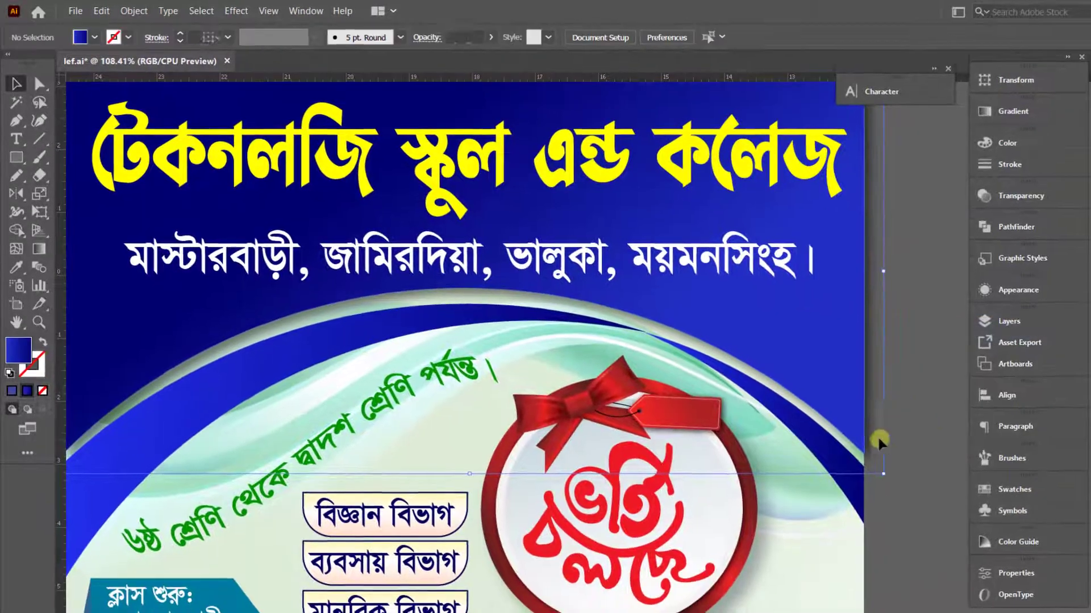
pyautogui.moveTo(879, 480); pyautogui.dragTo(865, 475)
pyautogui.click(892, 488)
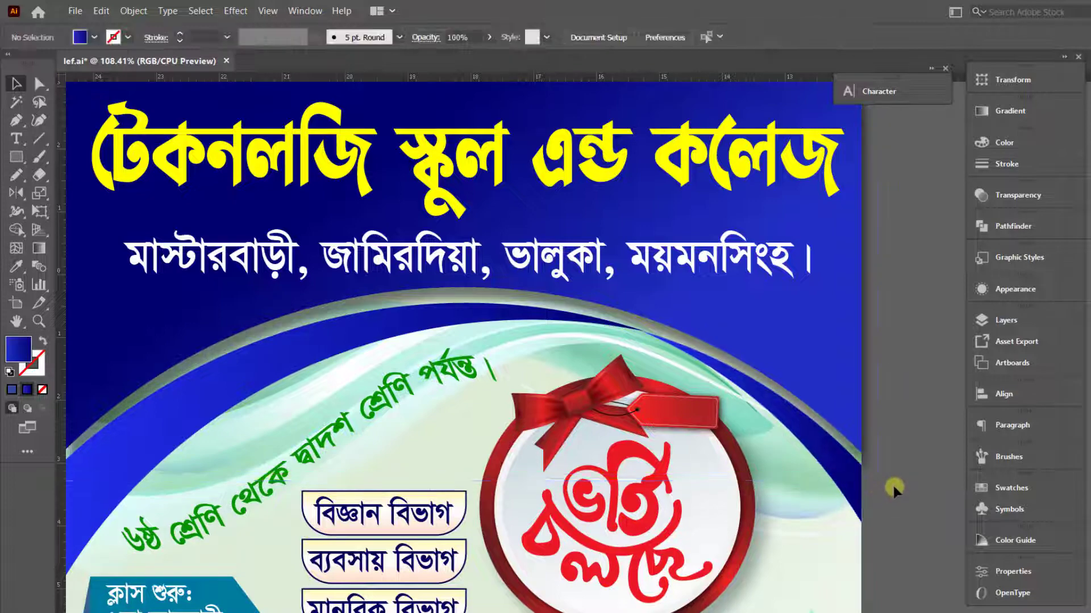
# - Apply a drop shadow to the left and right blue curved bands beneath the header
pyautogui.scroll(-1, 893, 487)
pyautogui.hotkey('alt', 'space')
pyautogui.click(493, 319)
pyautogui.click(235, 10)
pyautogui.moveTo(267, 209)
pyautogui.click(447, 211)
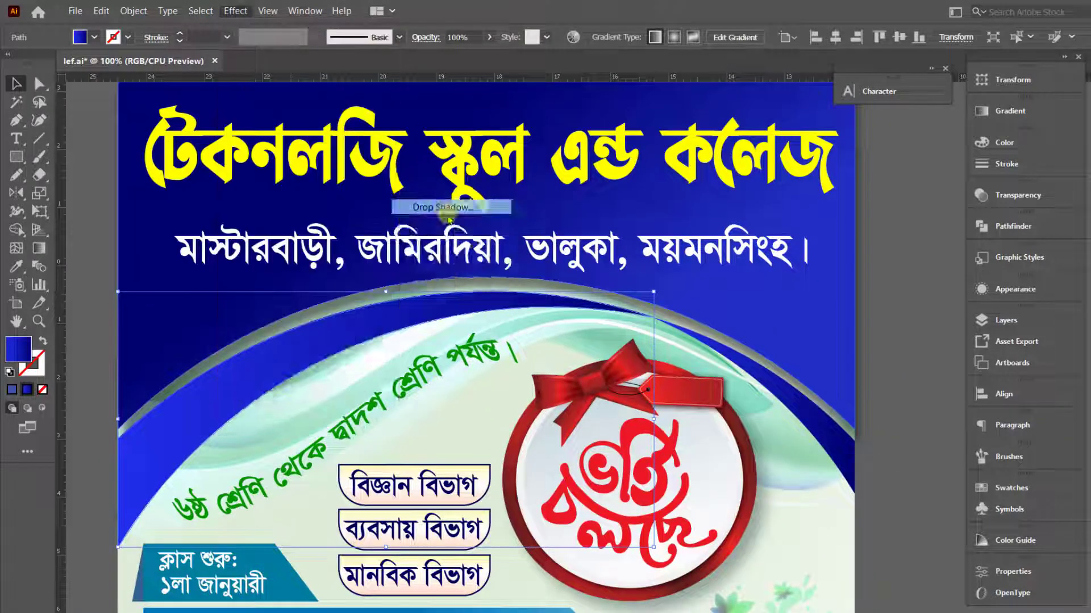
pyautogui.click(488, 368)
pyautogui.scroll(-1, 894, 429)
pyautogui.click(841, 423)
pyautogui.click(235, 10)
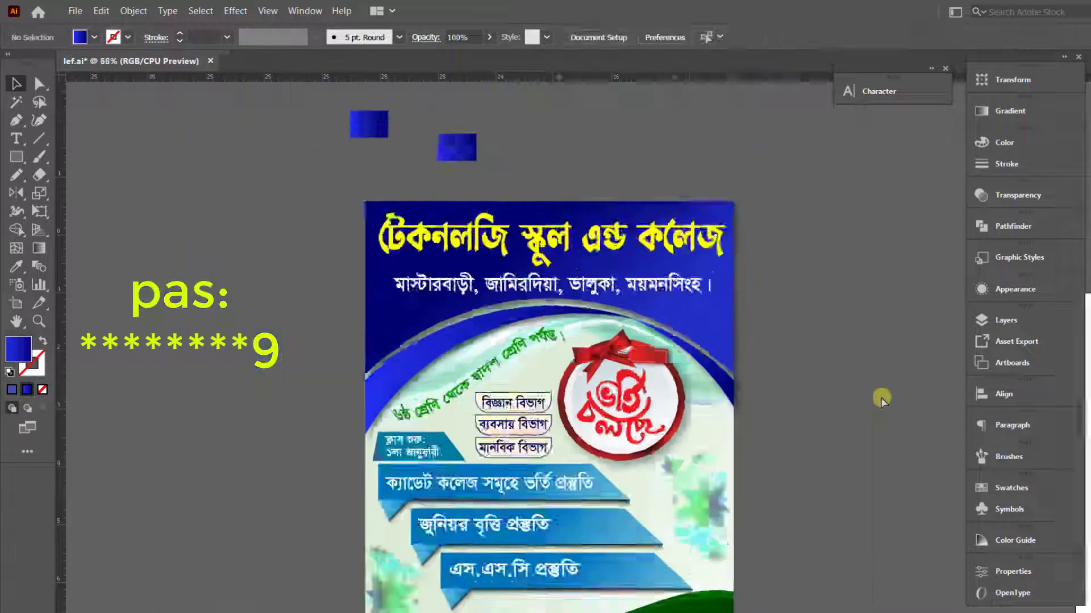
# - Move the two small blue gradient sample rectangles farther above the leaflet
pyautogui.scroll(-1, 882, 402)
pyautogui.hotkey('alt', 'space')
pyautogui.moveTo(319, 159); pyautogui.dragTo(489, 220)
pyautogui.moveTo(456, 205); pyautogui.dragTo(481, 161)
pyautogui.scroll(-1, 398, 213)
pyautogui.click(306, 266)
pyautogui.scroll(-1, 314, 341)
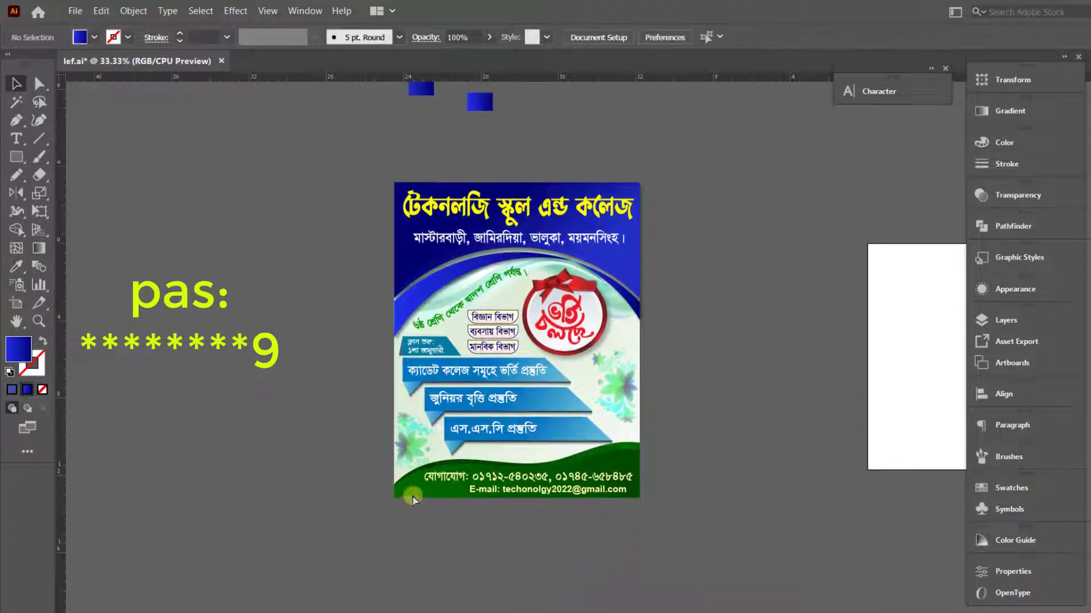
# - Reposition the green curved class-range text slightly up and right under the header curve, then deselect it
pyautogui.scroll(2, 568, 466)
pyautogui.scroll(1, 568, 397)
pyautogui.click(374, 238)
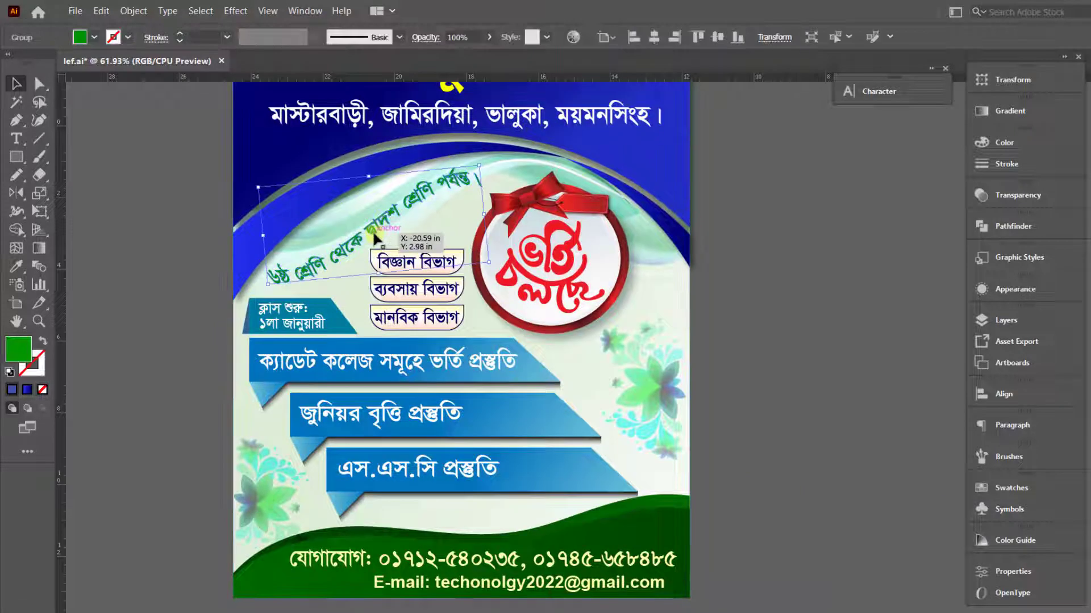
pyautogui.moveTo(374, 236); pyautogui.dragTo(386, 224)
pyautogui.moveTo(232, 132); pyautogui.dragTo(689, 287)
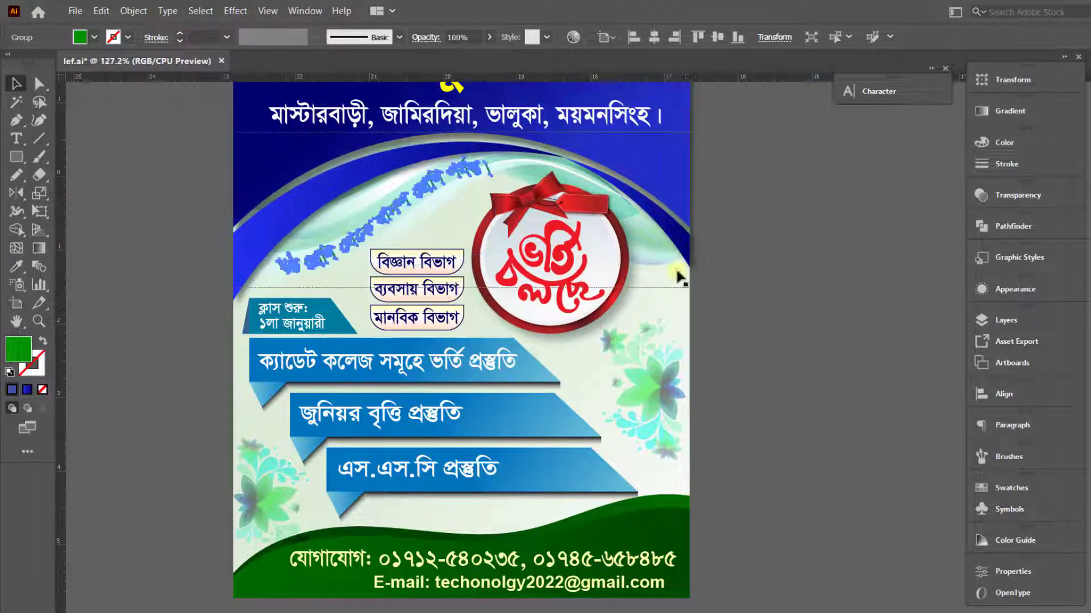
pyautogui.moveTo(178, 278); pyautogui.dragTo(175, 297)
pyautogui.moveTo(372, 402); pyautogui.dragTo(358, 396)
pyautogui.scroll(-3, 351, 395)
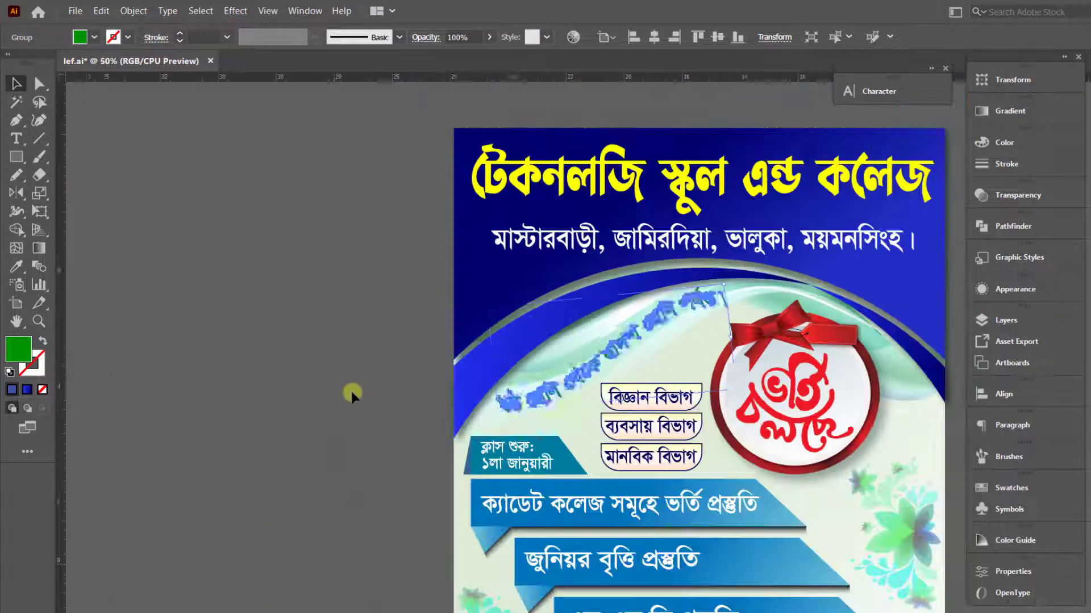
pyautogui.moveTo(704, 488); pyautogui.dragTo(596, 375)
pyautogui.click(785, 410)
pyautogui.click(687, 395)
pyautogui.click(768, 424)
pyautogui.moveTo(795, 427); pyautogui.dragTo(748, 438)
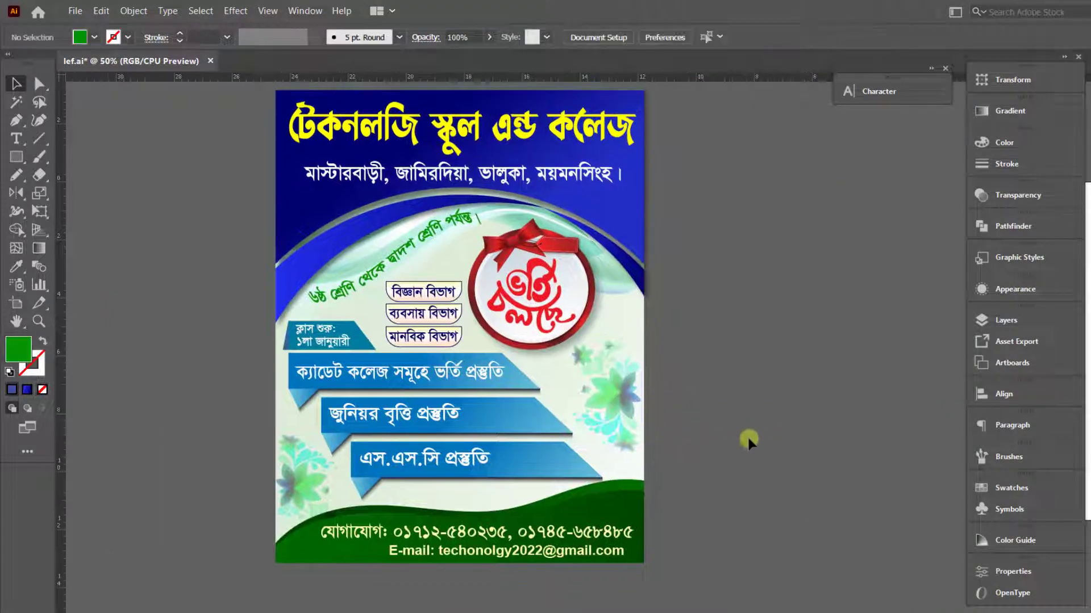